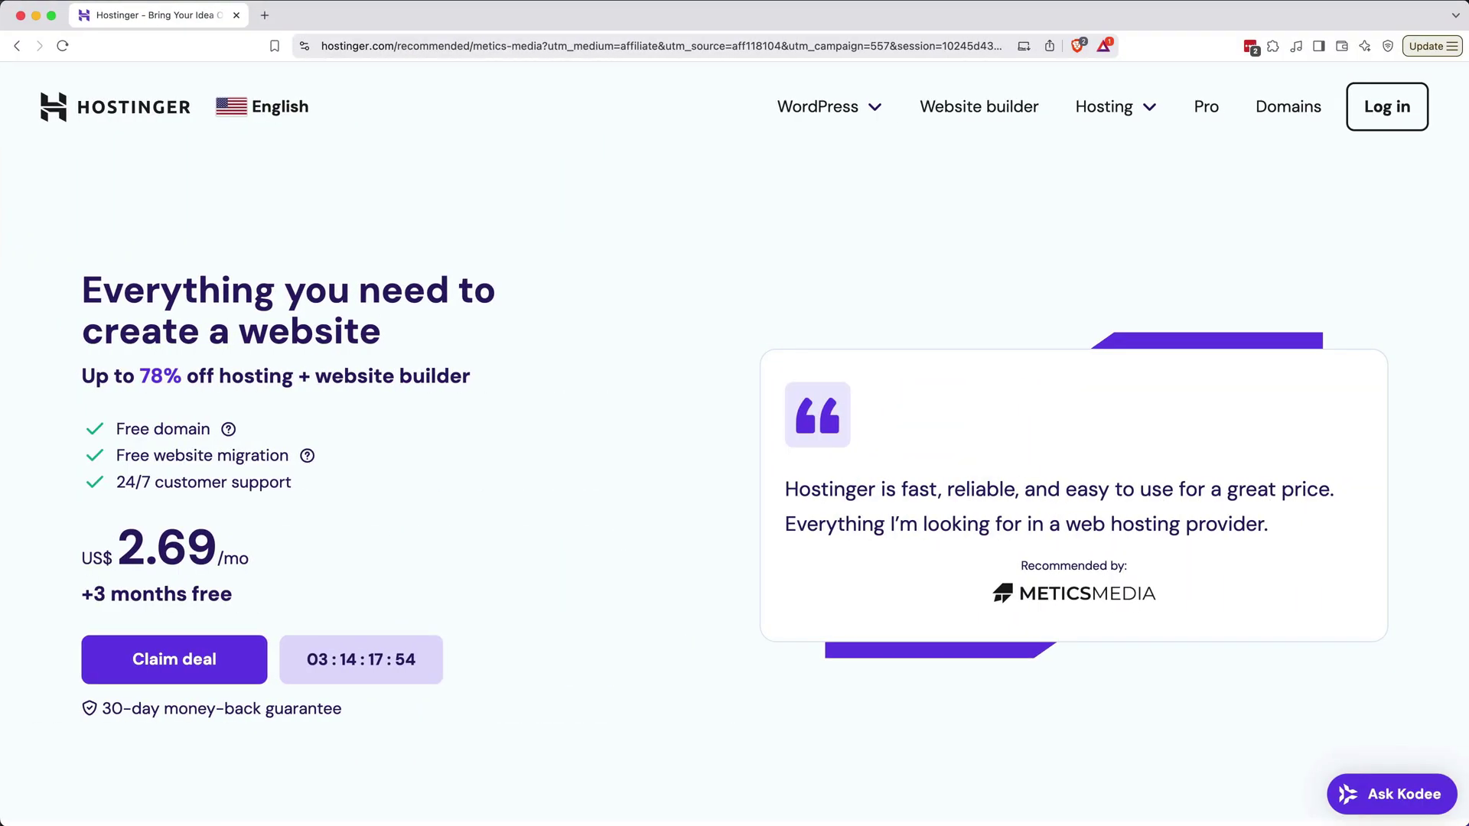
# - Claim the hosting deal, compare the plan features, choose the Business plan and proceed to account registration
pyautogui.click(218, 675)
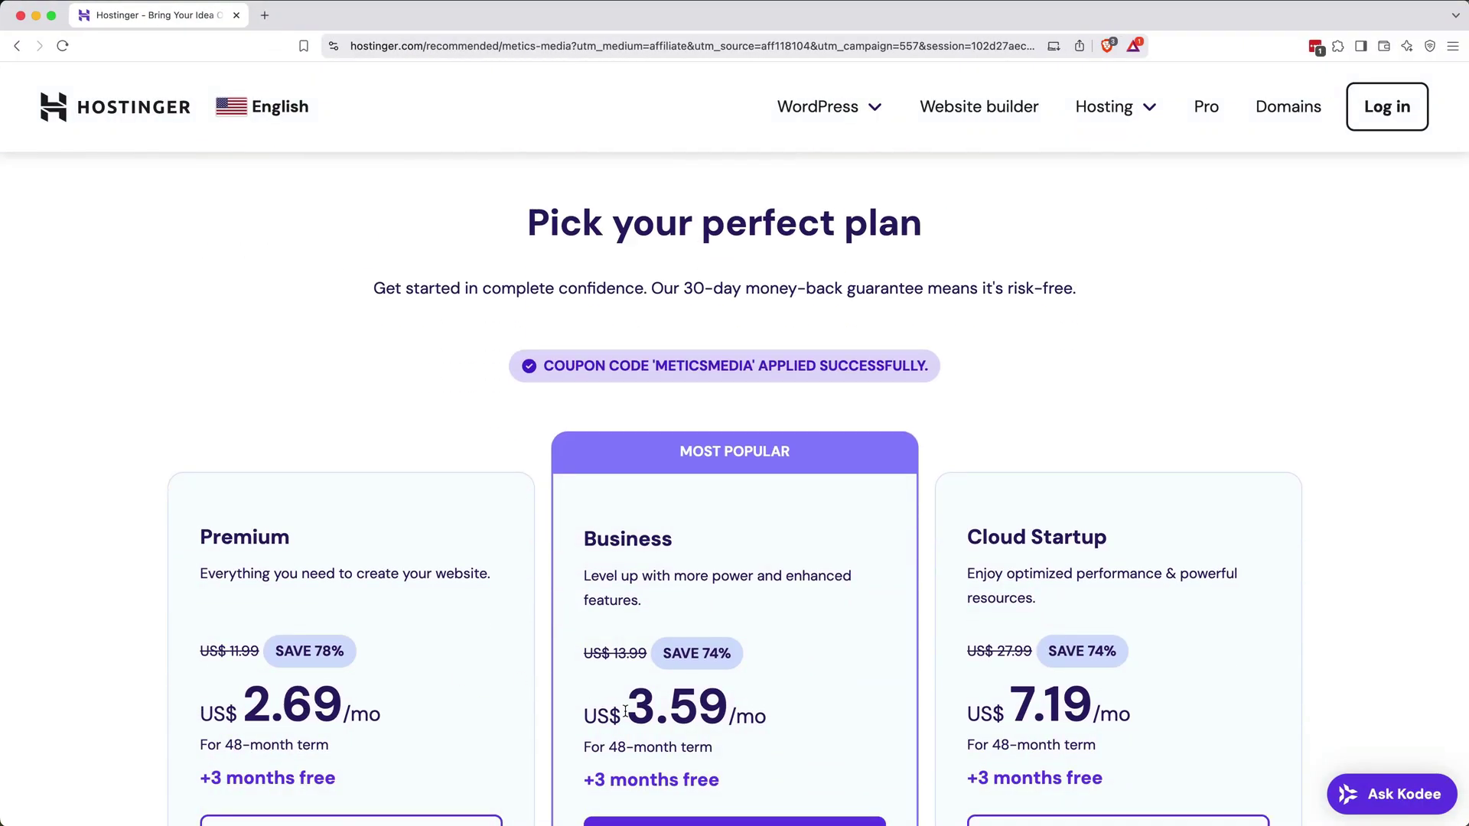
pyautogui.scroll(-3, 625, 711)
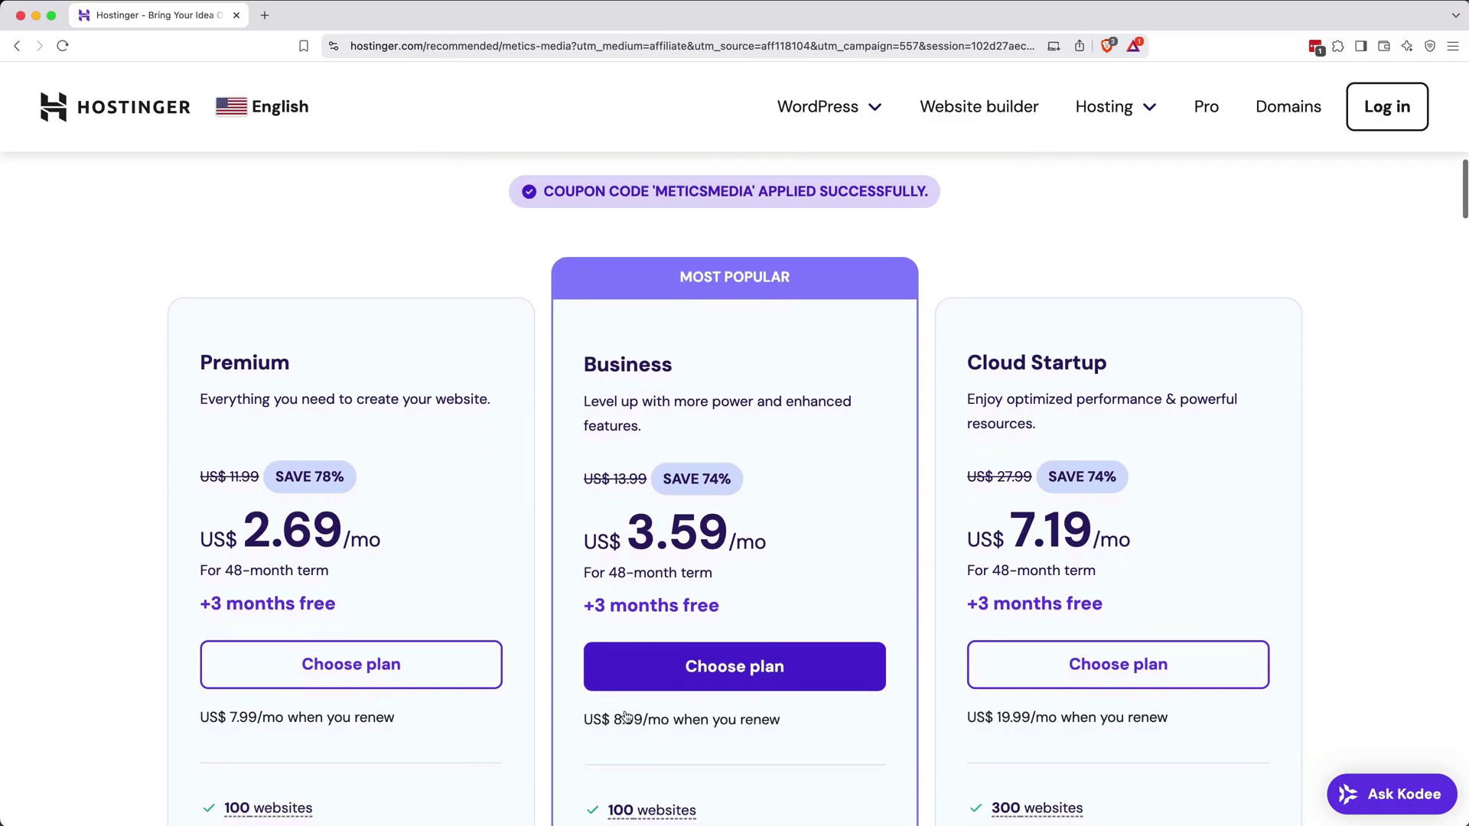
pyautogui.scroll(-2, 625, 712)
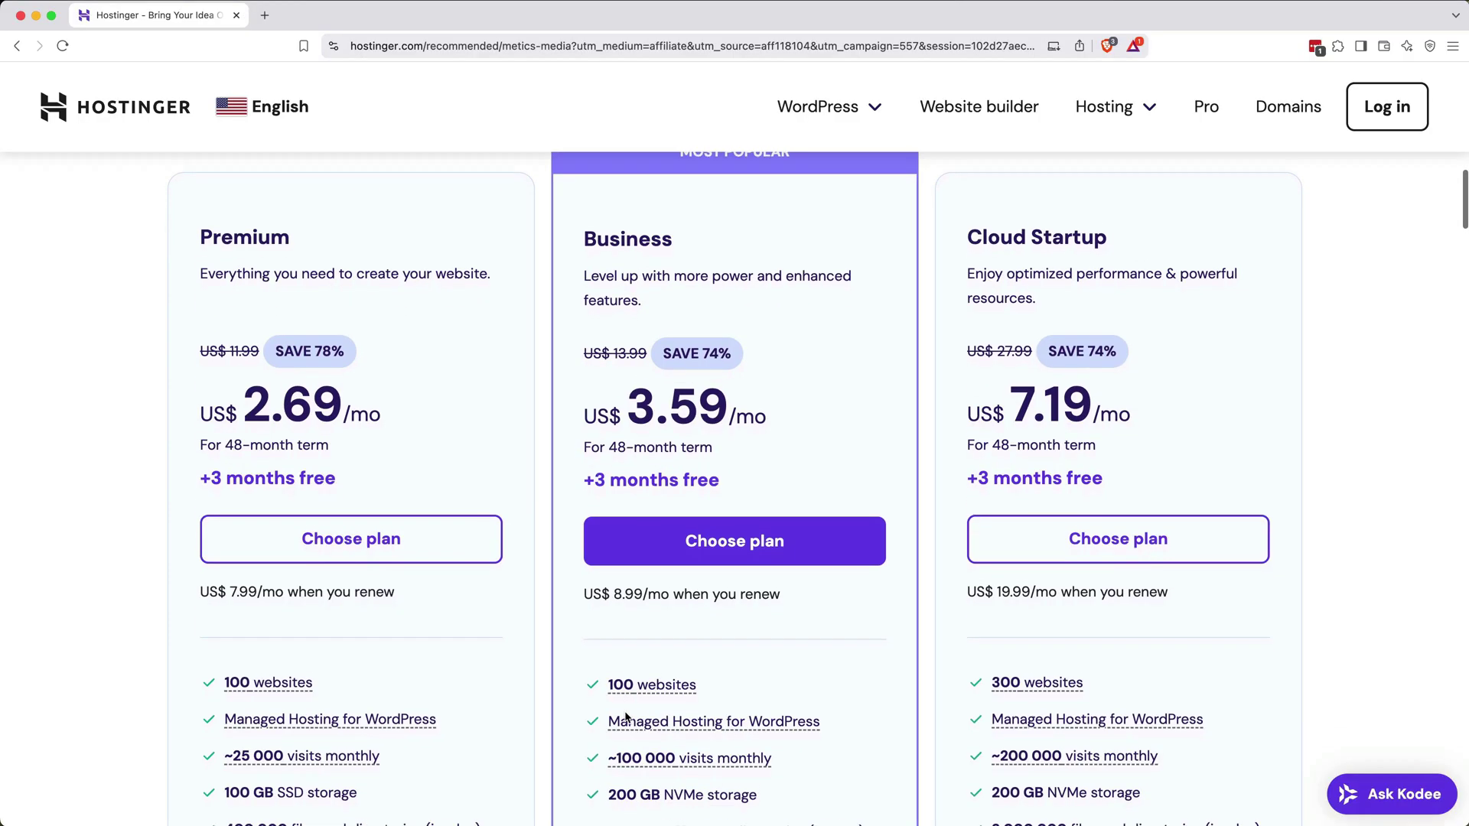
pyautogui.scroll(-2, 625, 716)
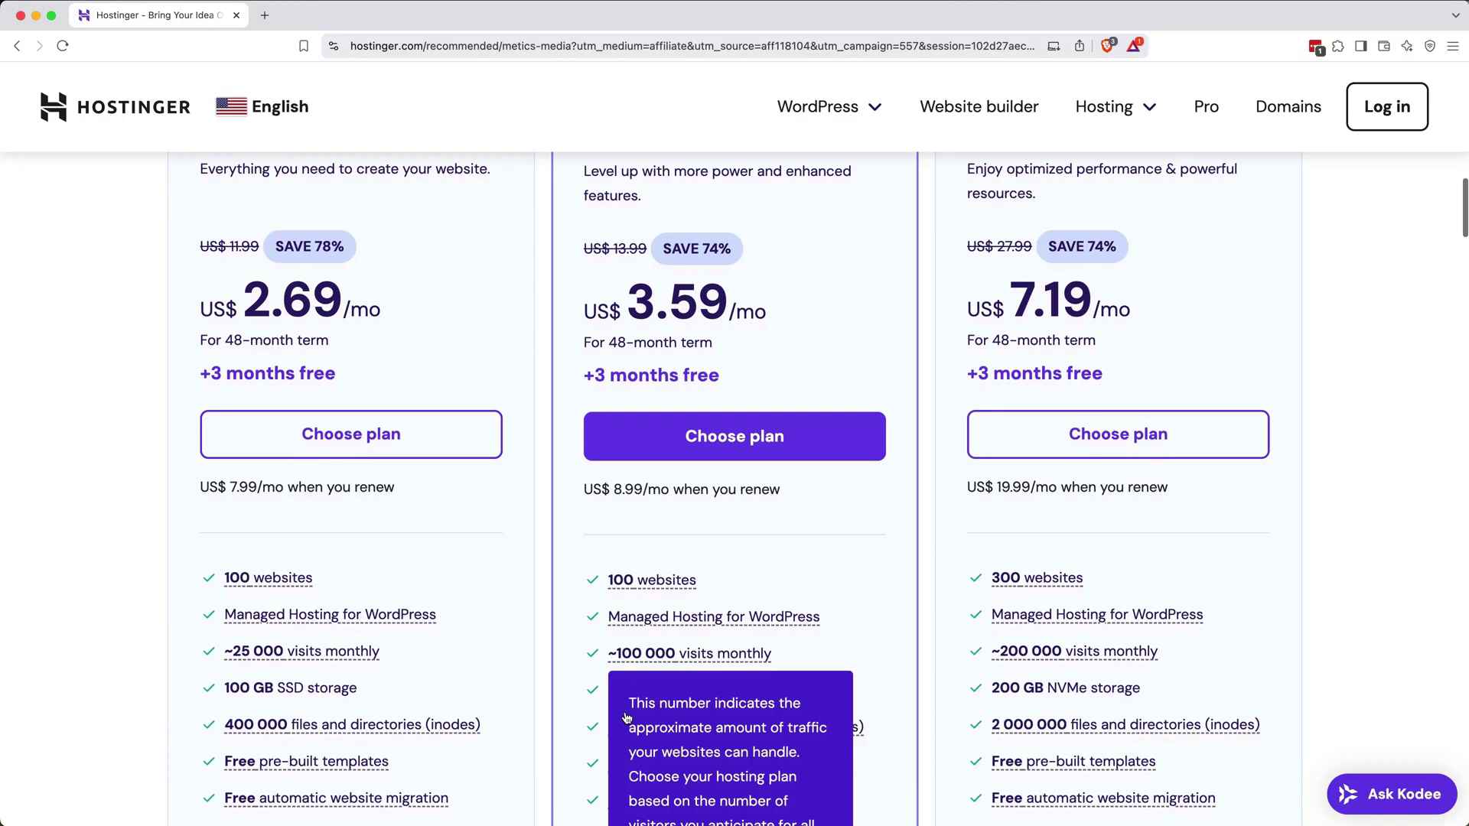
pyautogui.scroll(-2, 626, 717)
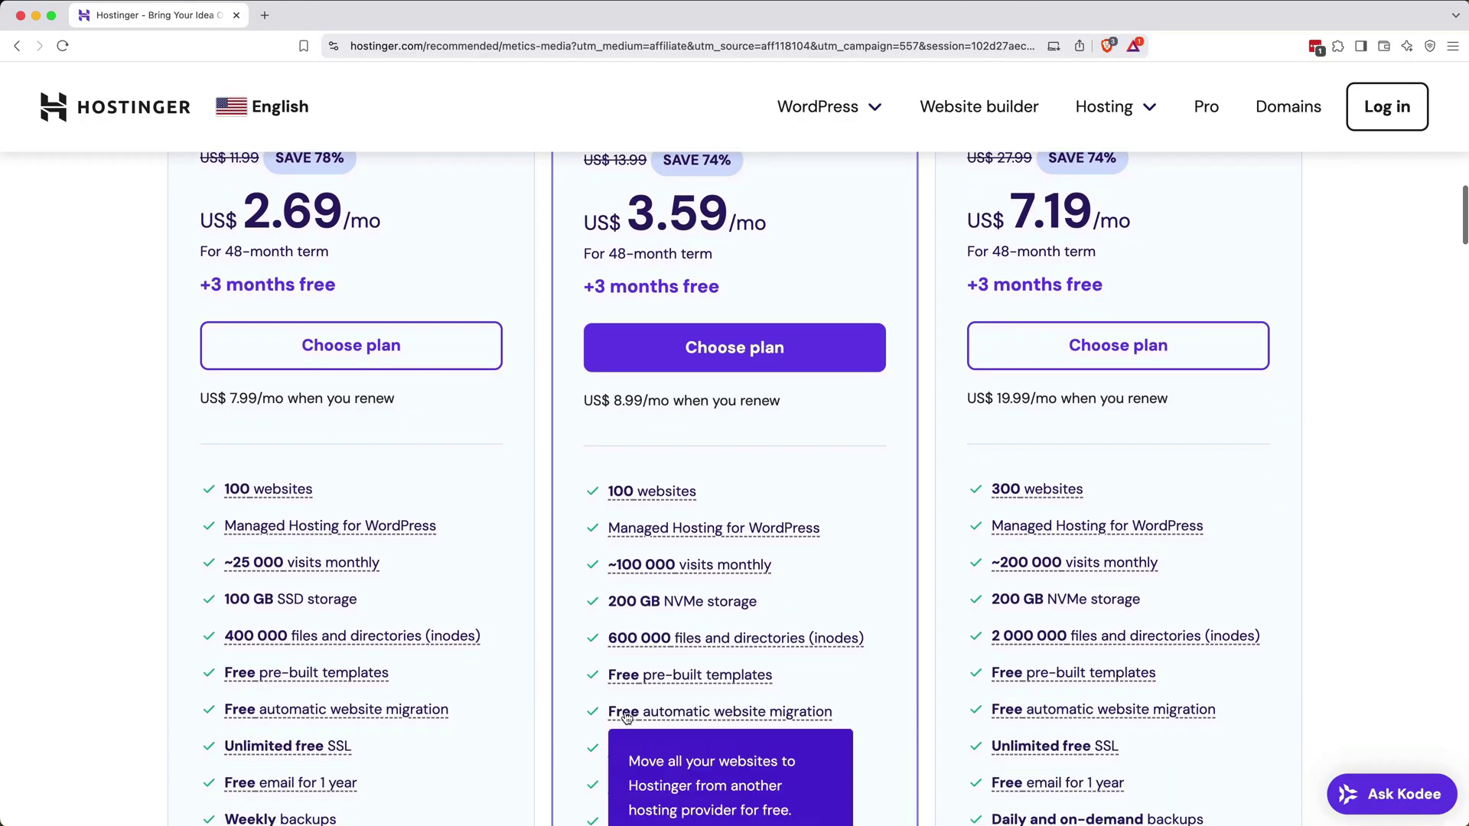
pyautogui.scroll(-2, 626, 717)
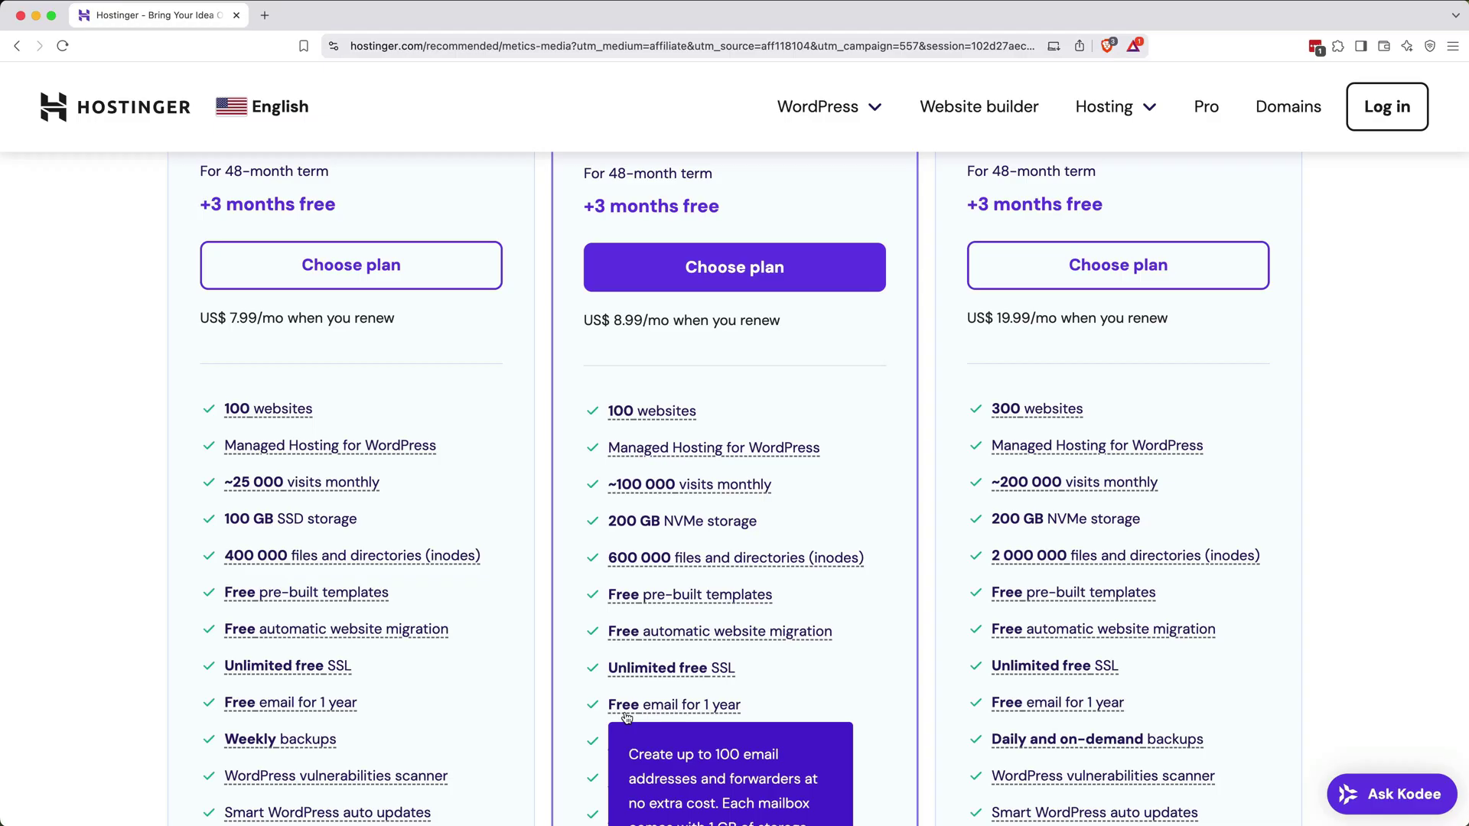
pyautogui.scroll(5, 626, 716)
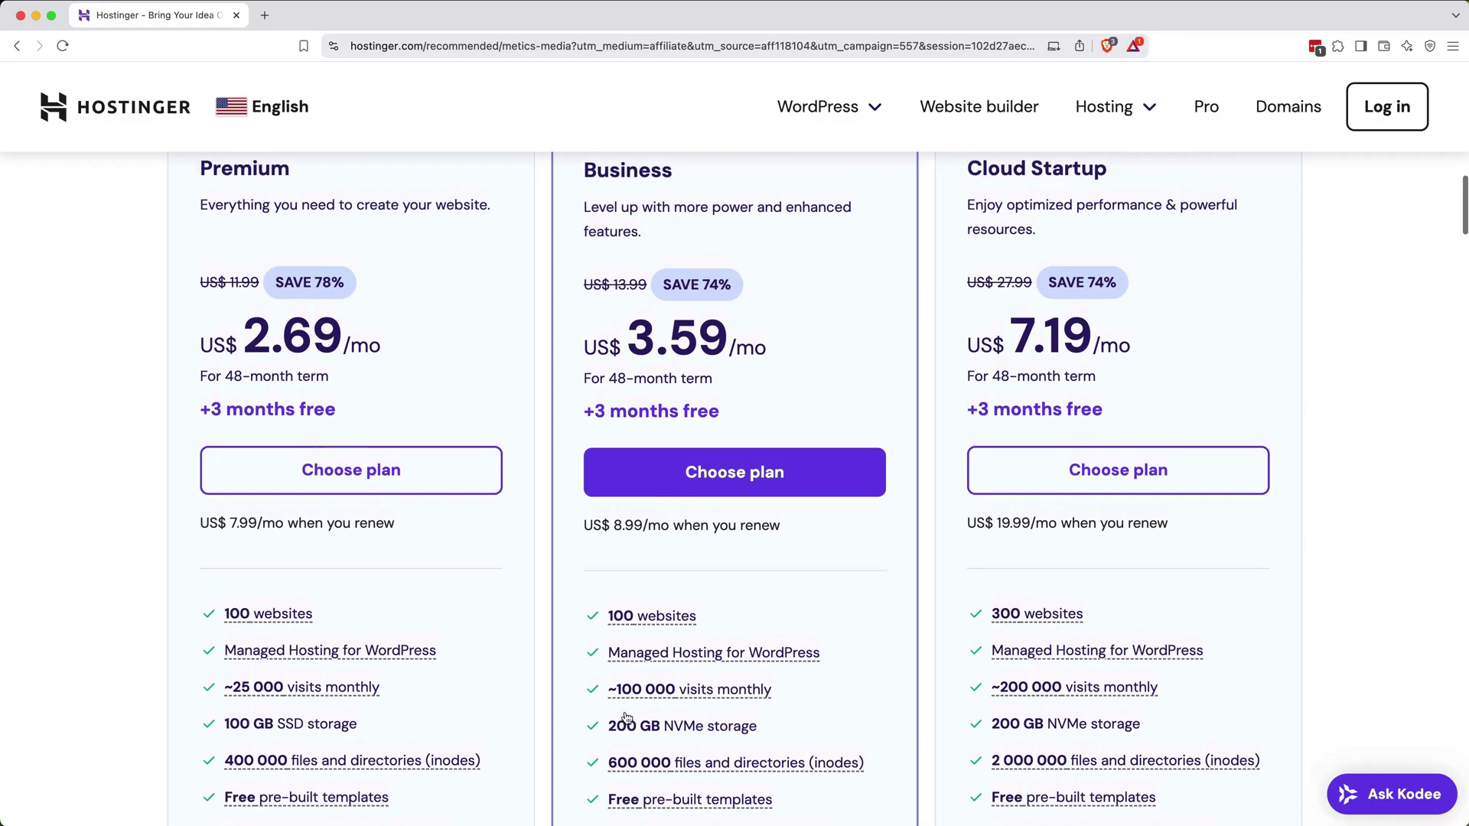
pyautogui.click(696, 502)
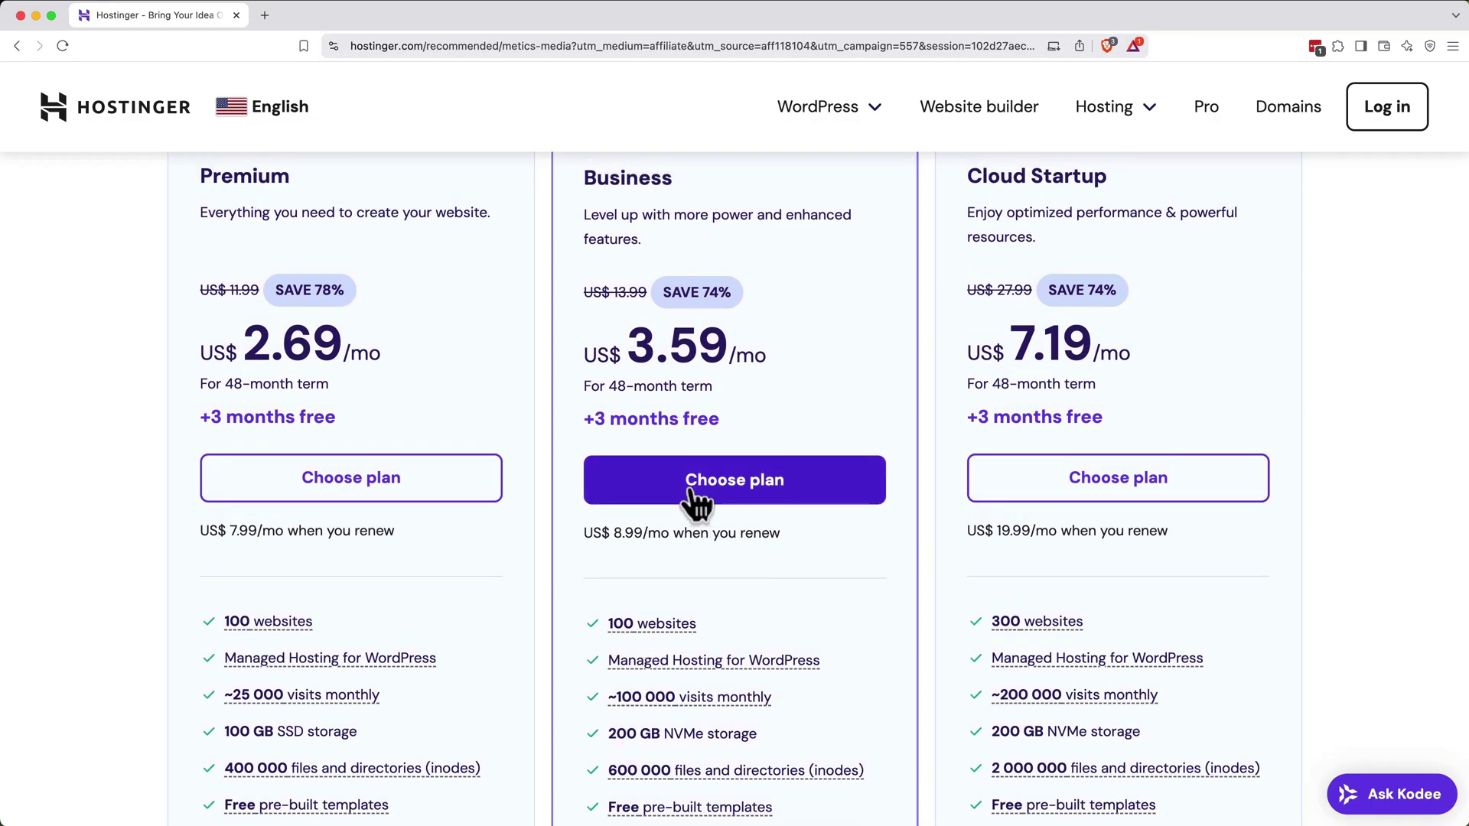
pyautogui.click(1063, 728)
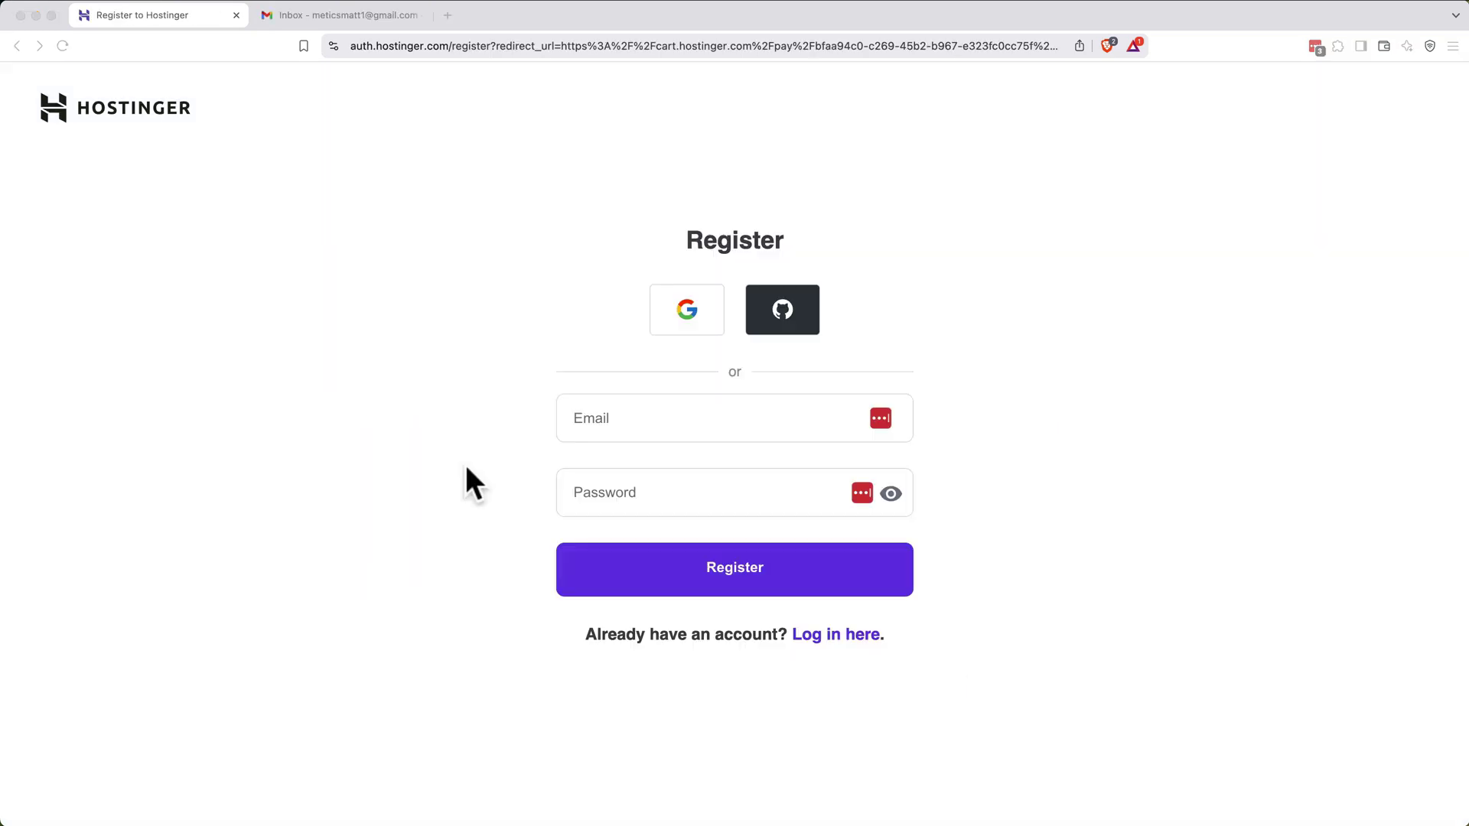
# - Register a Hostinger account with the account e-mail and password and continue to the website setup
pyautogui.click(632, 424)
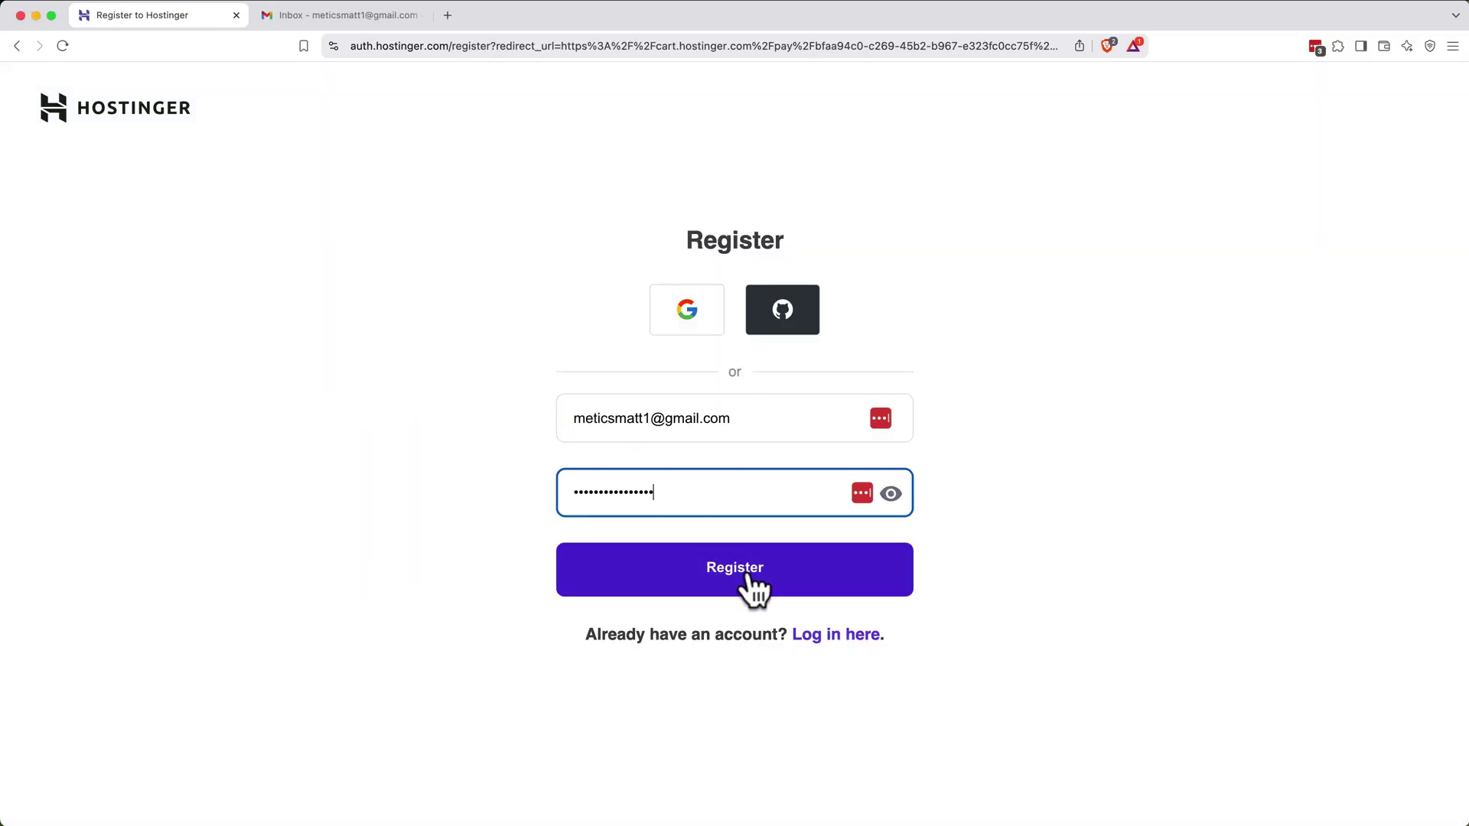
pyautogui.click(748, 590)
pyautogui.click(275, 196)
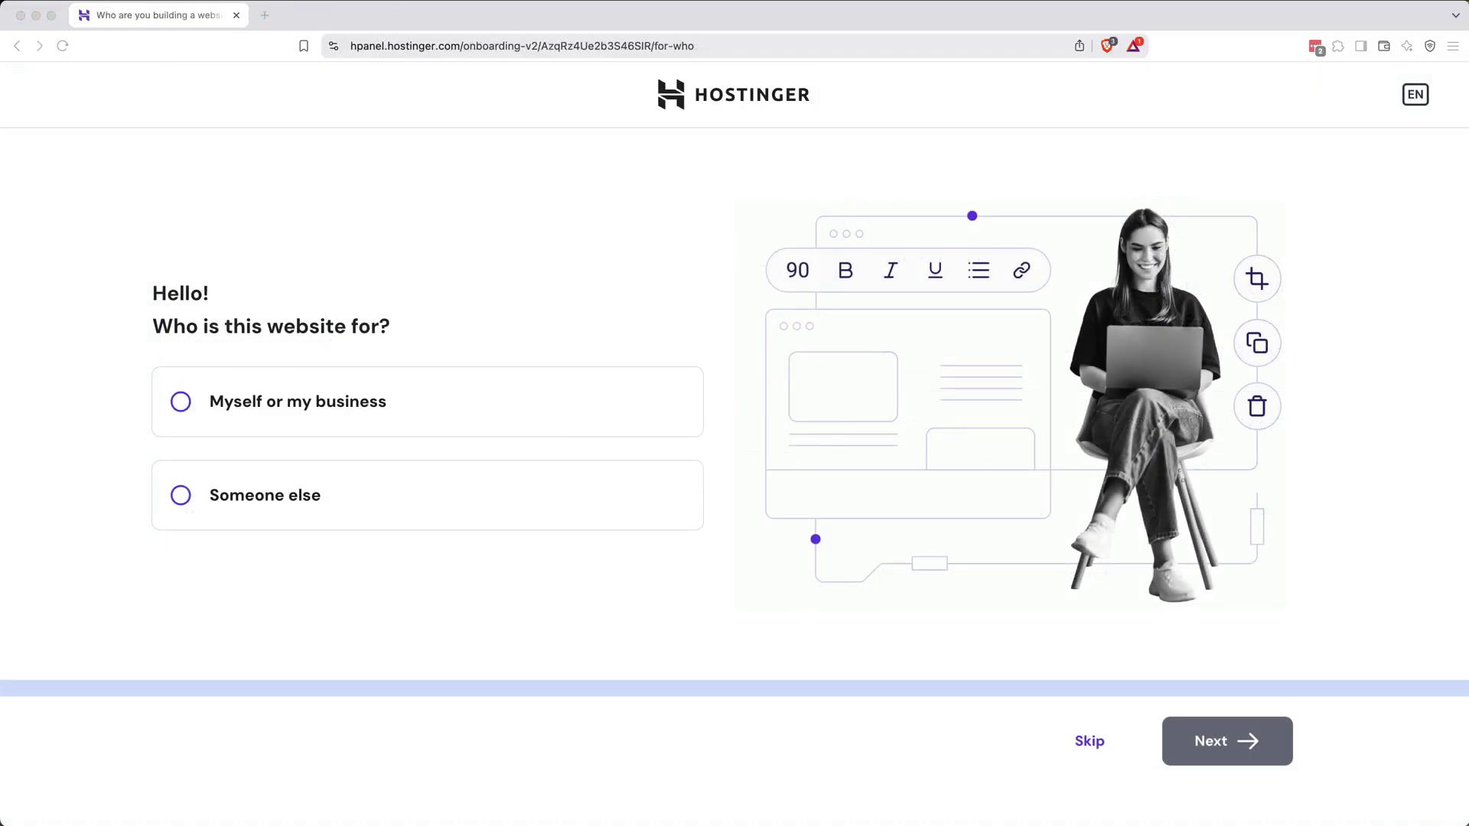
# - Answer the onboarding questions: the website is for Someone else, and it is a new site via Create a website
pyautogui.click(299, 496)
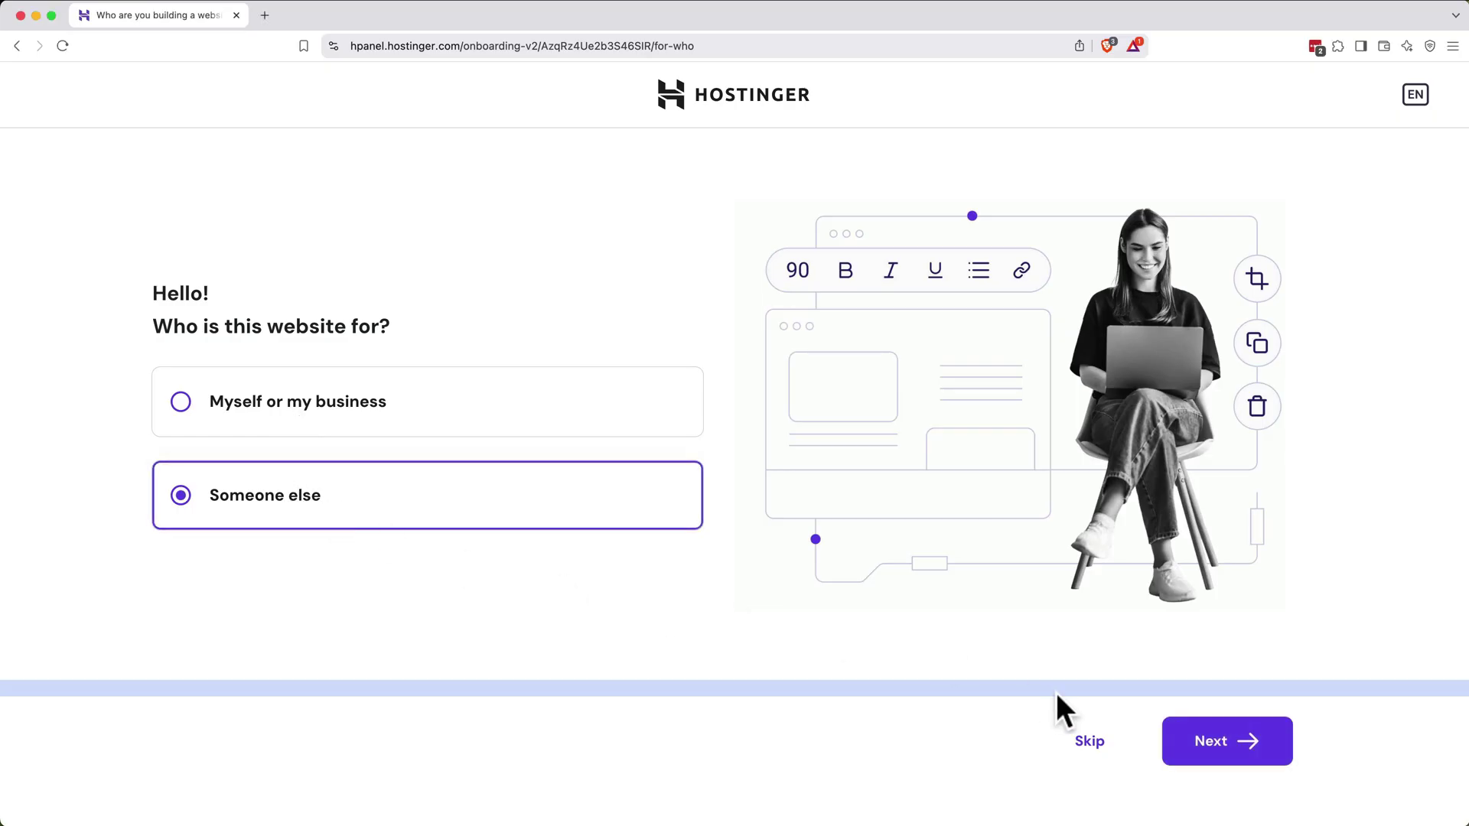
pyautogui.click(1208, 753)
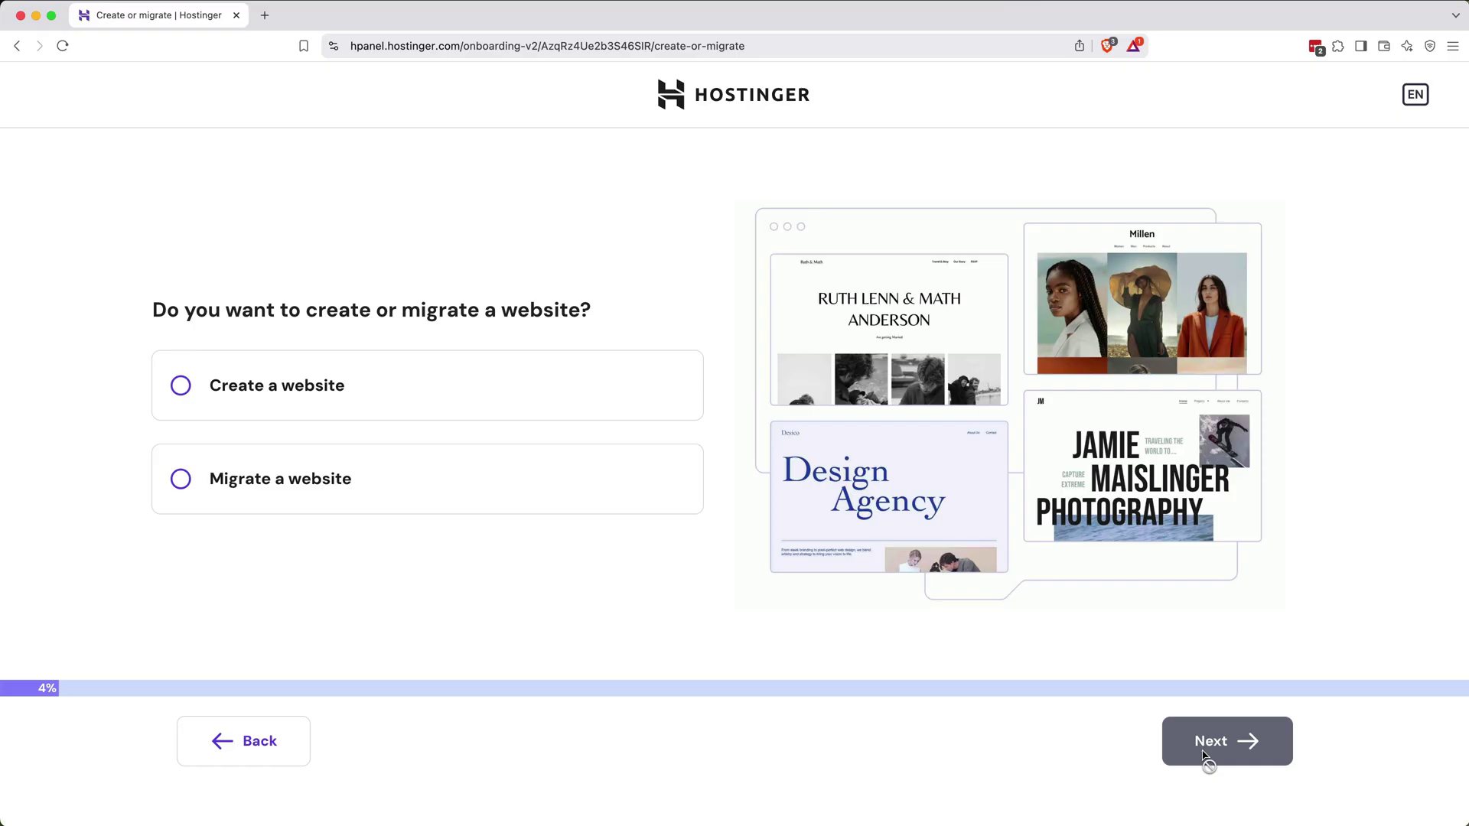
pyautogui.click(550, 394)
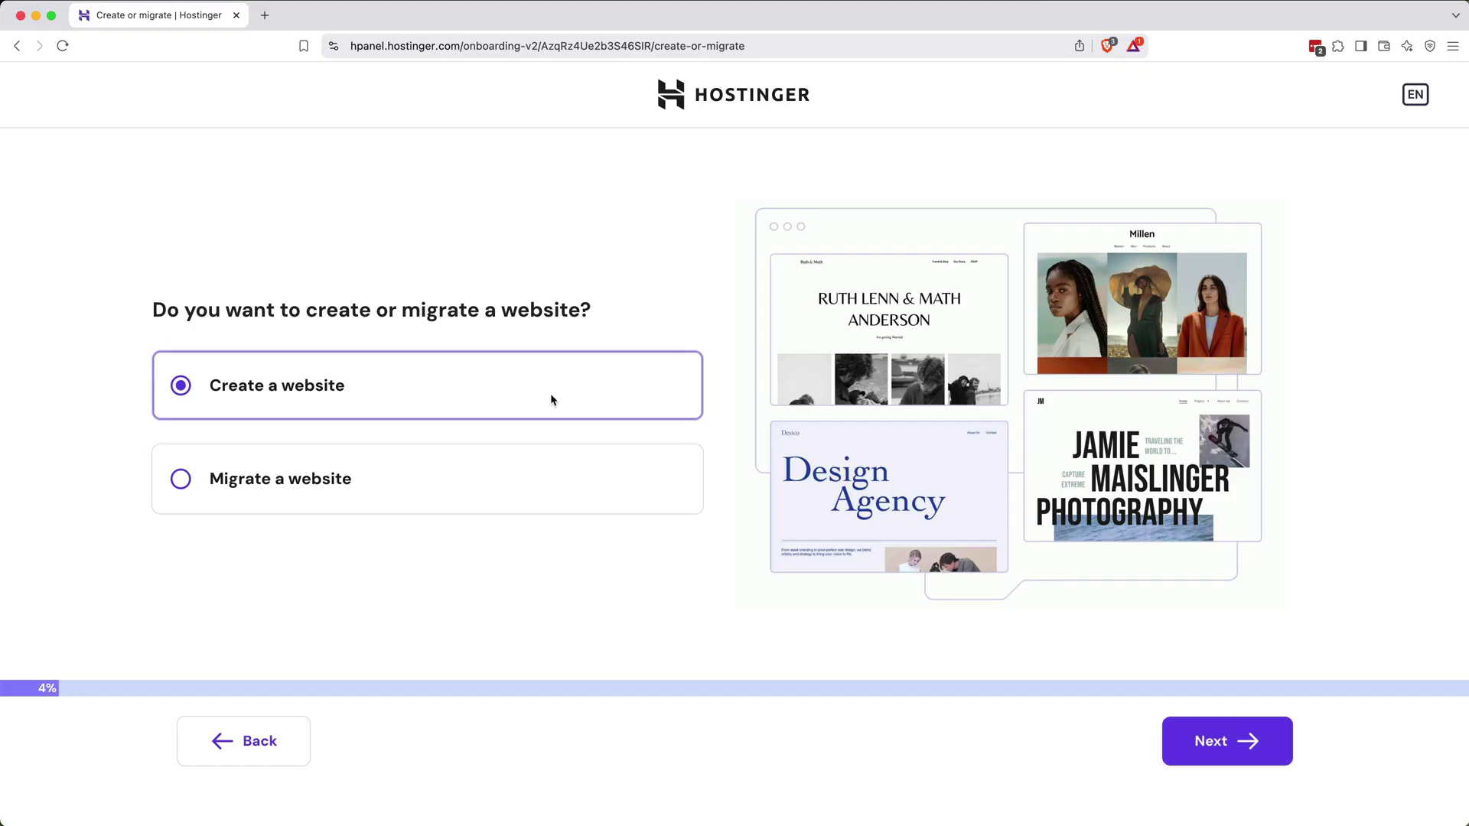
pyautogui.click(1203, 753)
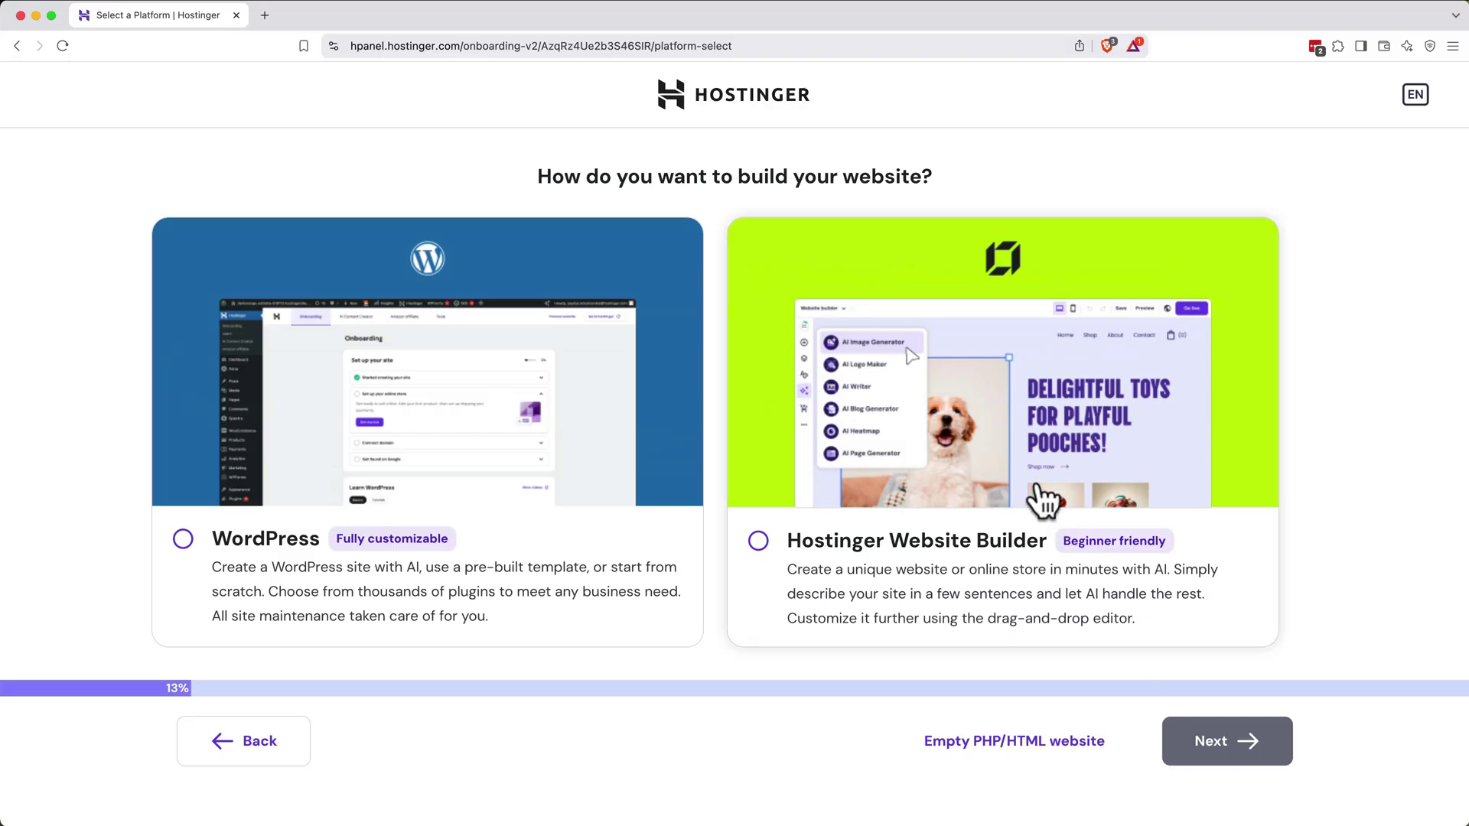
# - Build the site with Hostinger Website Builder and use a temporary domain for it
pyautogui.click(1060, 516)
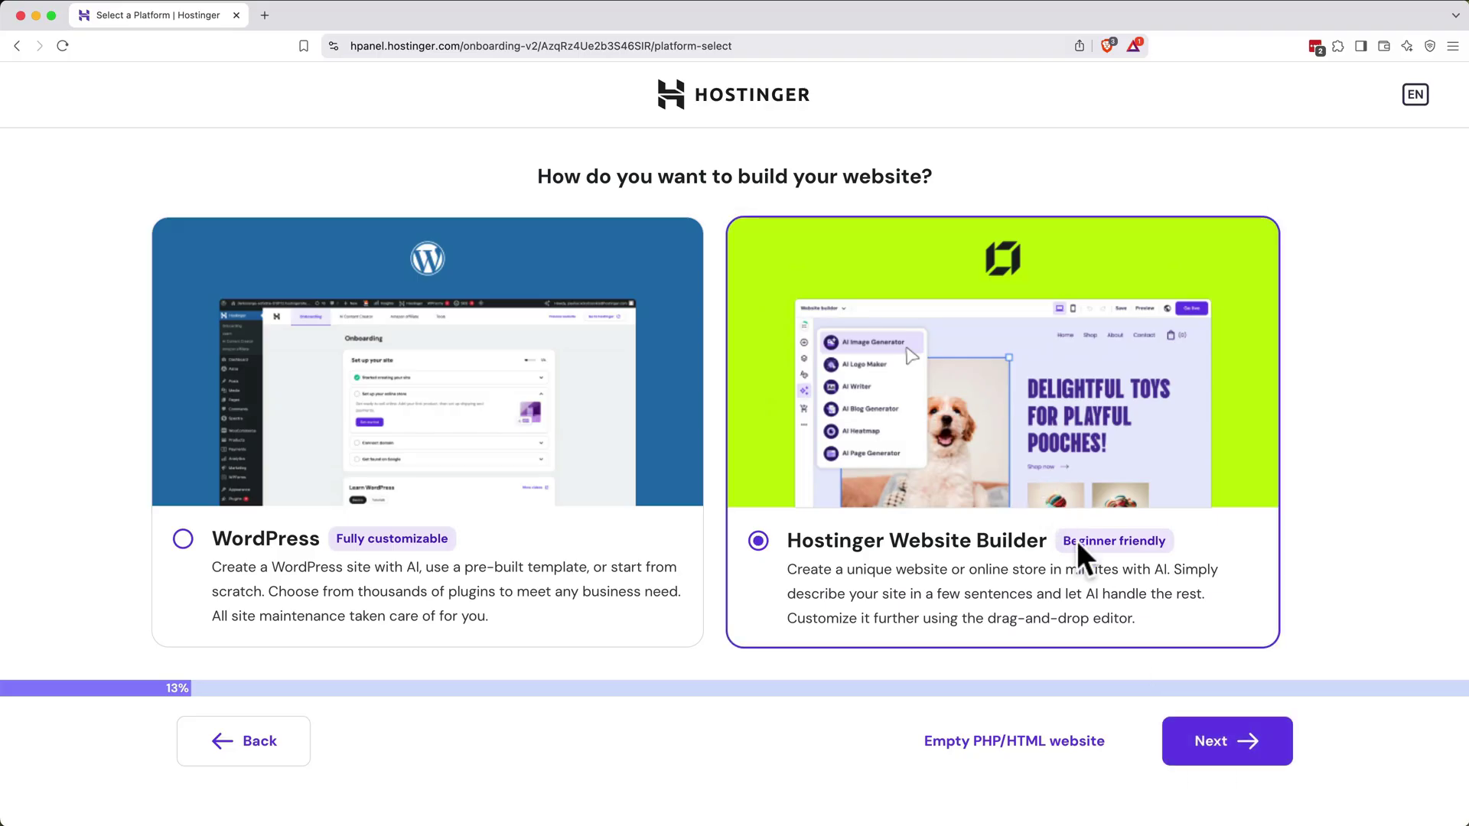
pyautogui.click(1215, 749)
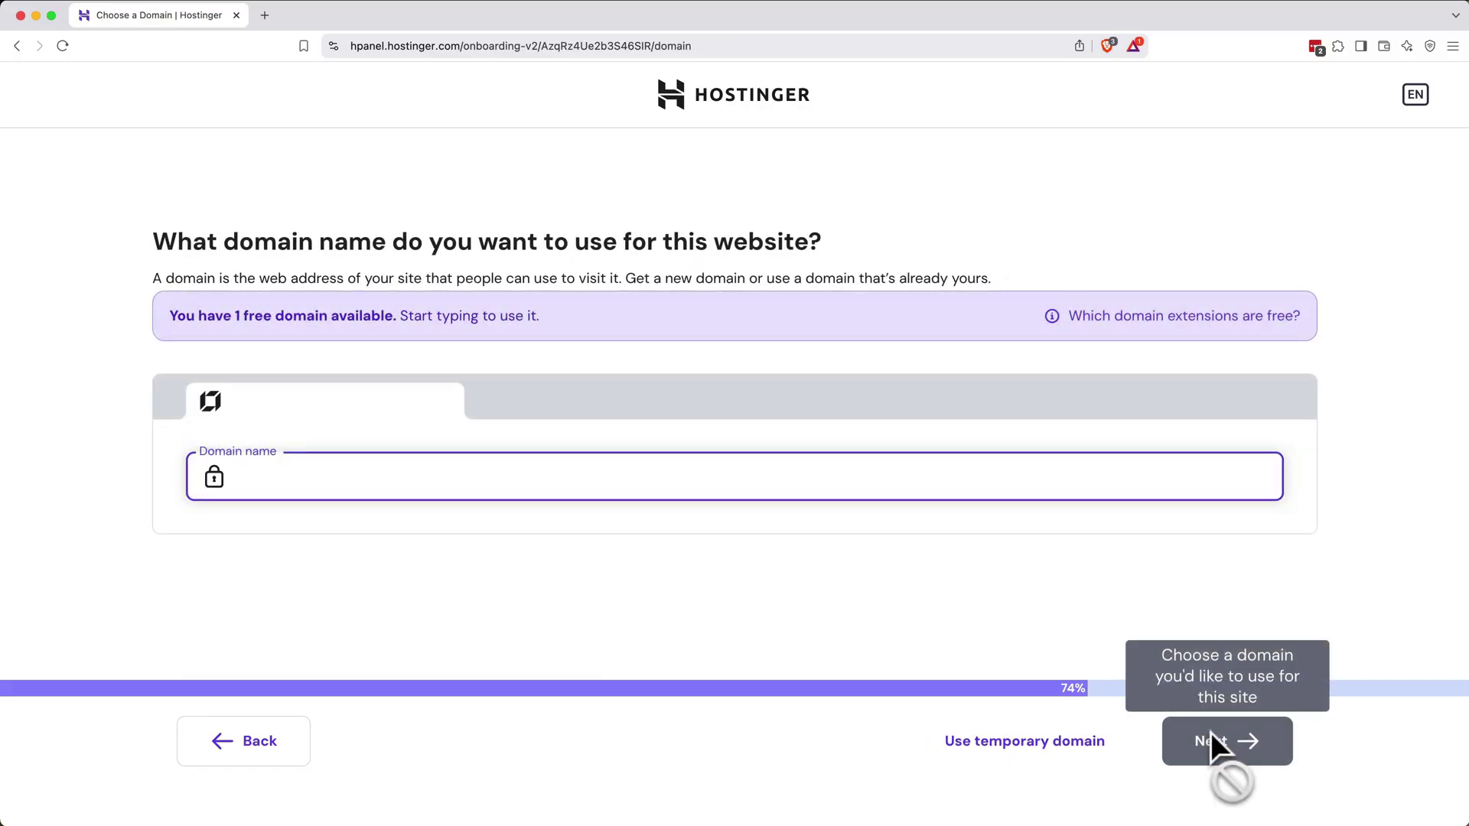
pyautogui.click(1048, 753)
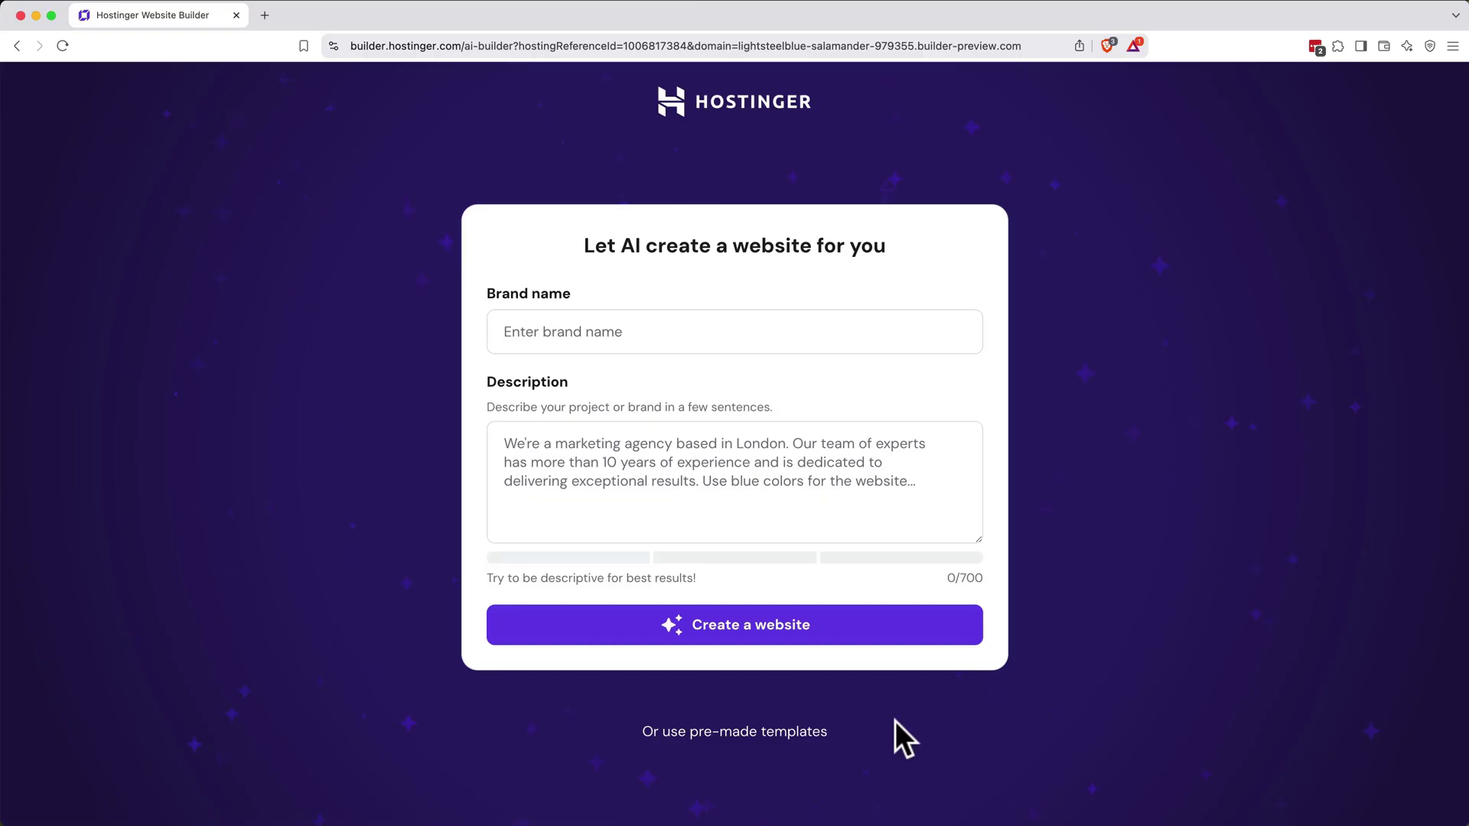
# - Generate an AI website with brand name Jake M. Photography and the copied description of a sleek, modern photography portfolio
pyautogui.click(761, 342)
pyautogui.write('Jake M.')
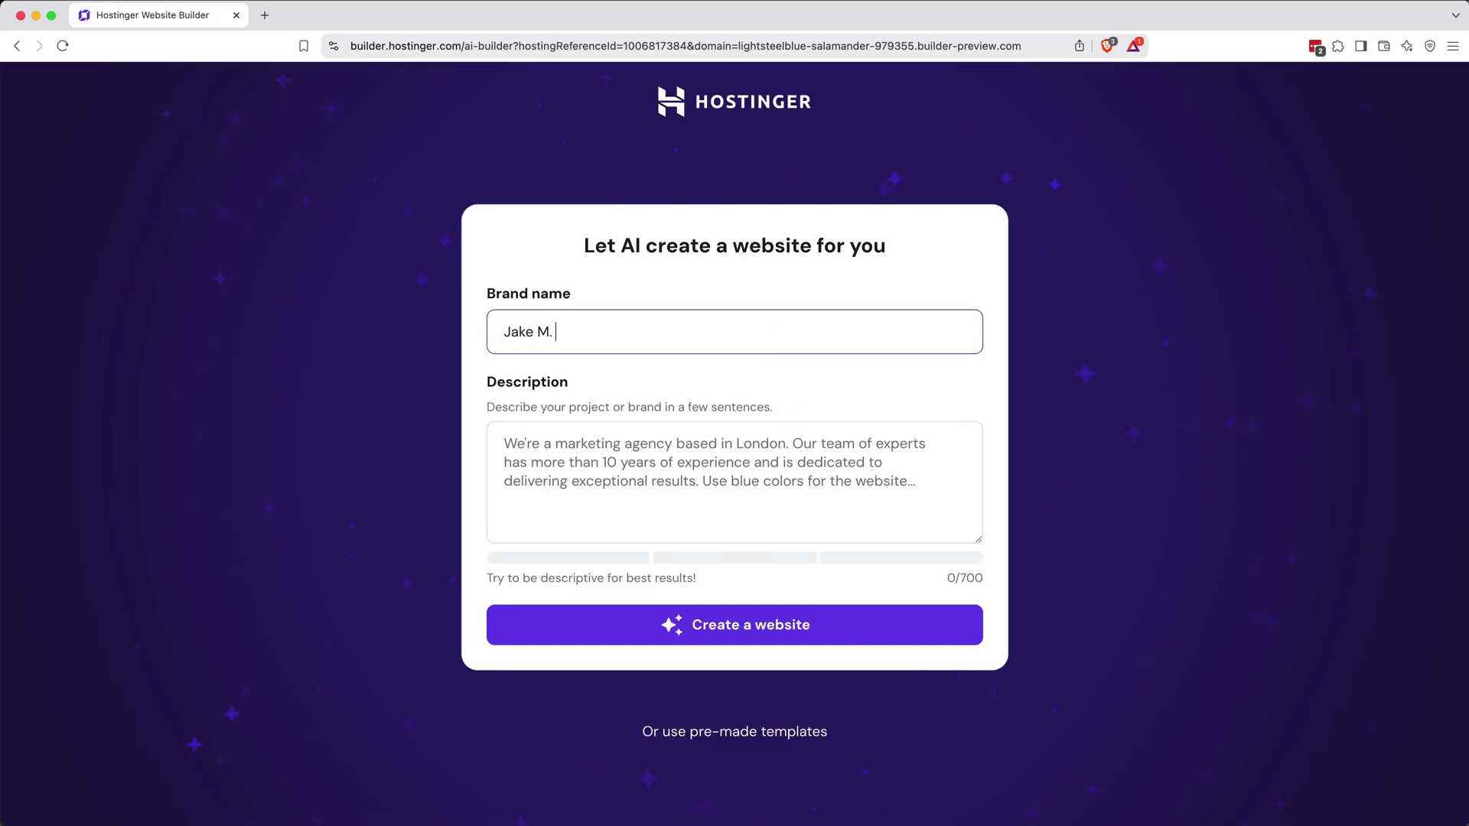
pyautogui.write(' Photography')
pyautogui.press('Tab')
pyautogui.press('cmd+v')
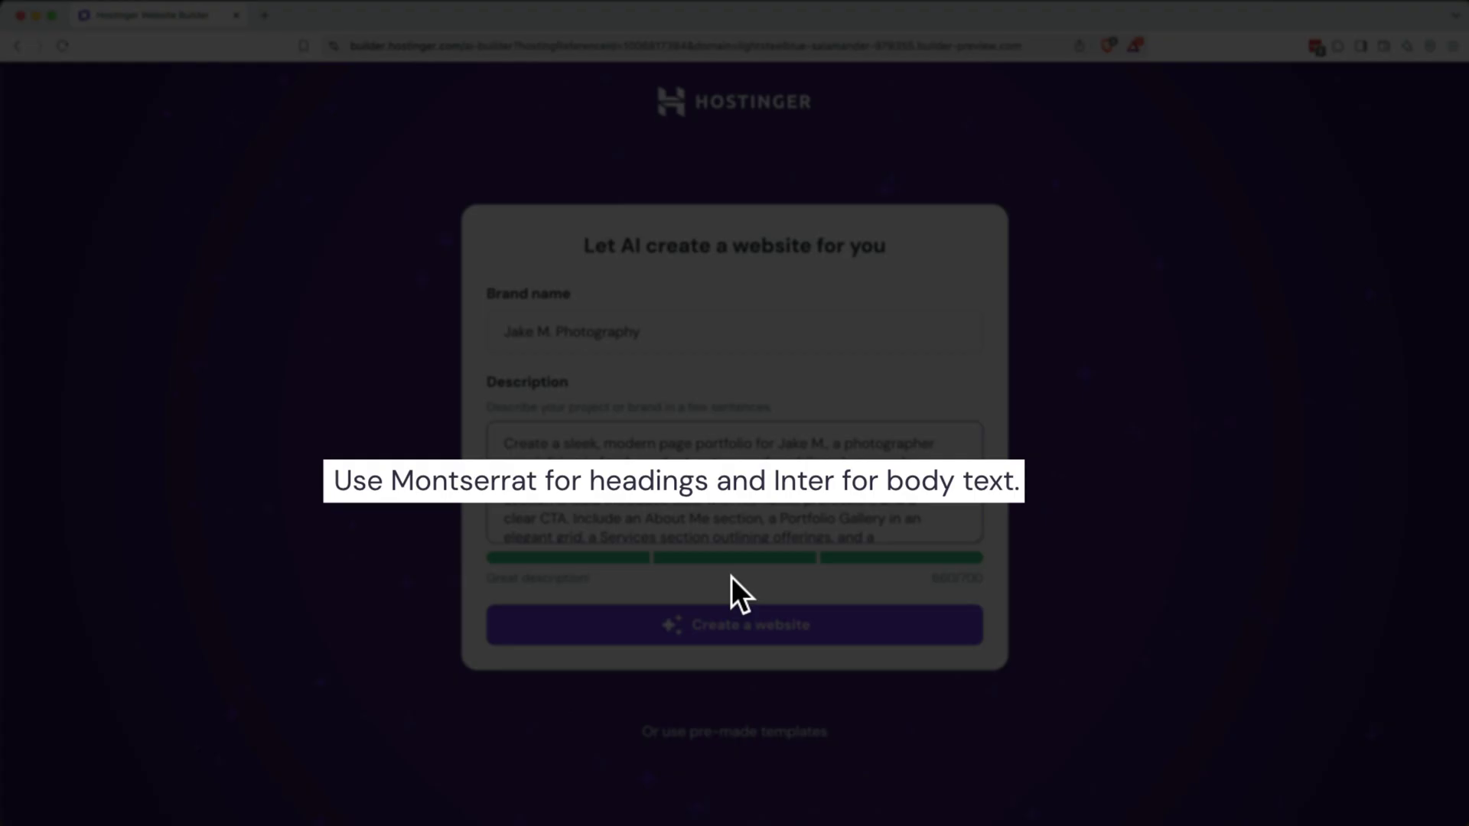
pyautogui.scroll(-1, 721, 432)
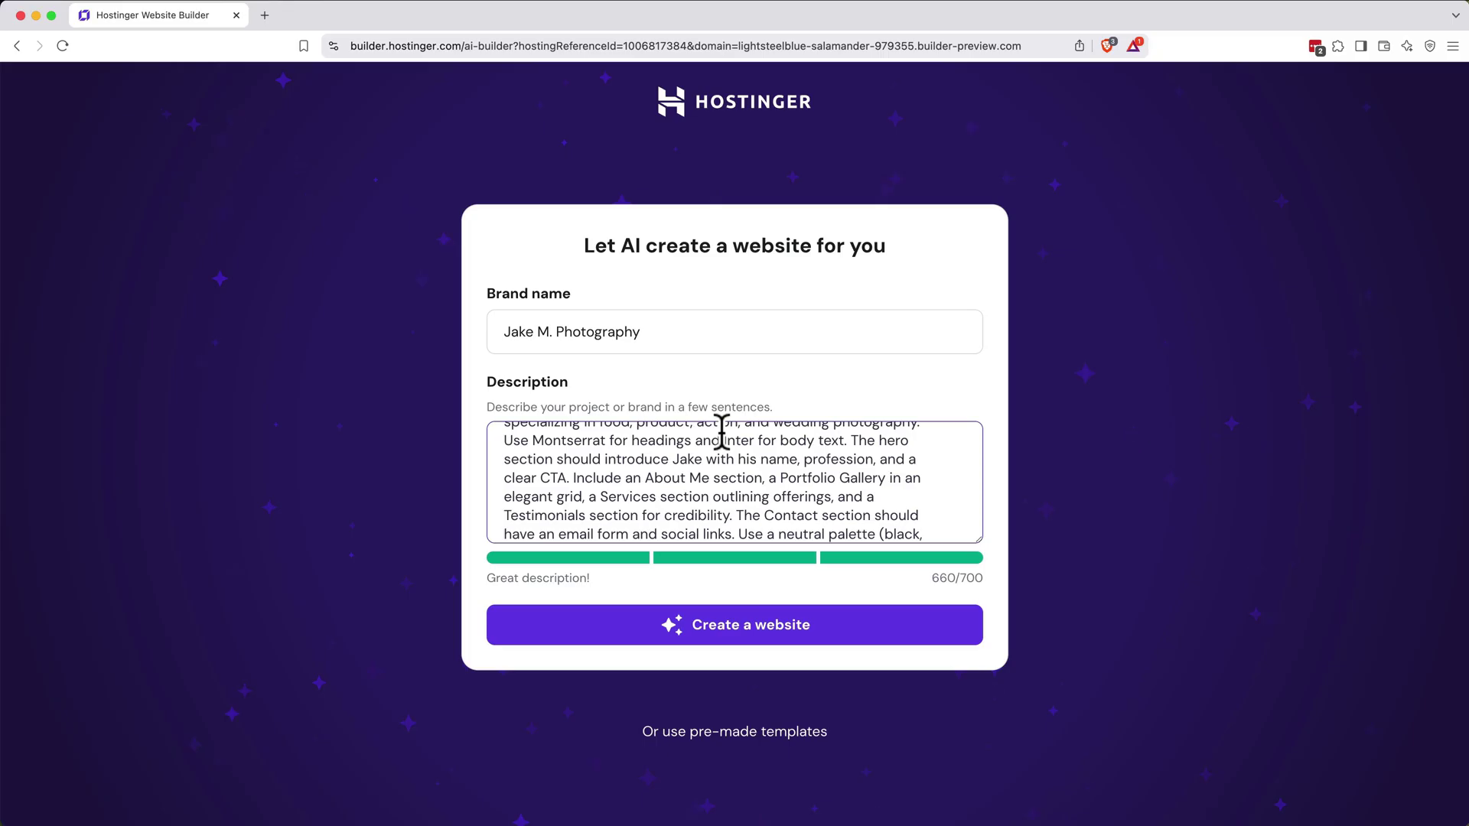
pyautogui.click(717, 626)
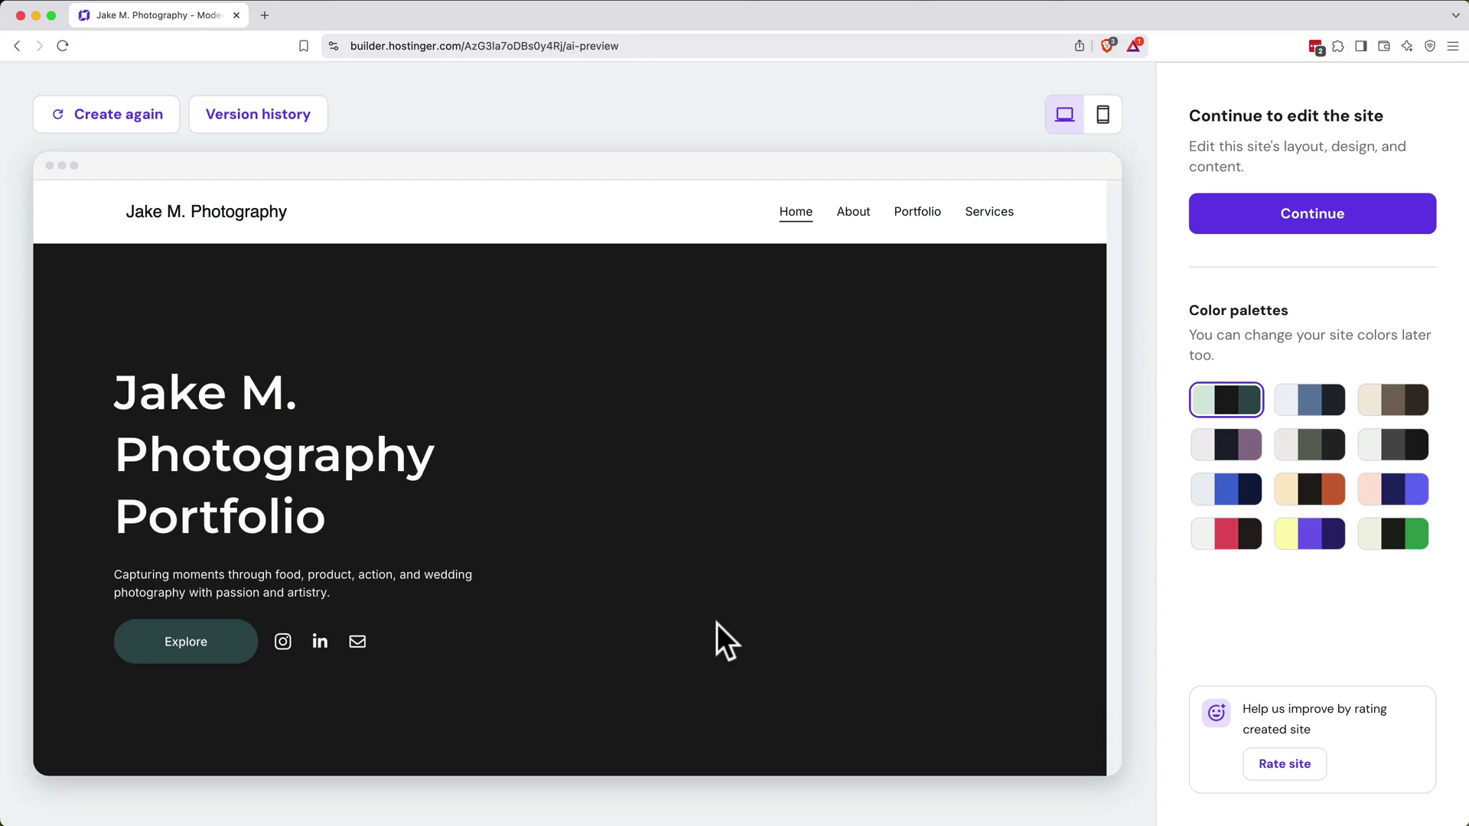
# - Review the generated site preview, apply the cream, black and orange color palette and continue to the site editor
pyautogui.scroll(-3, 505, 682)
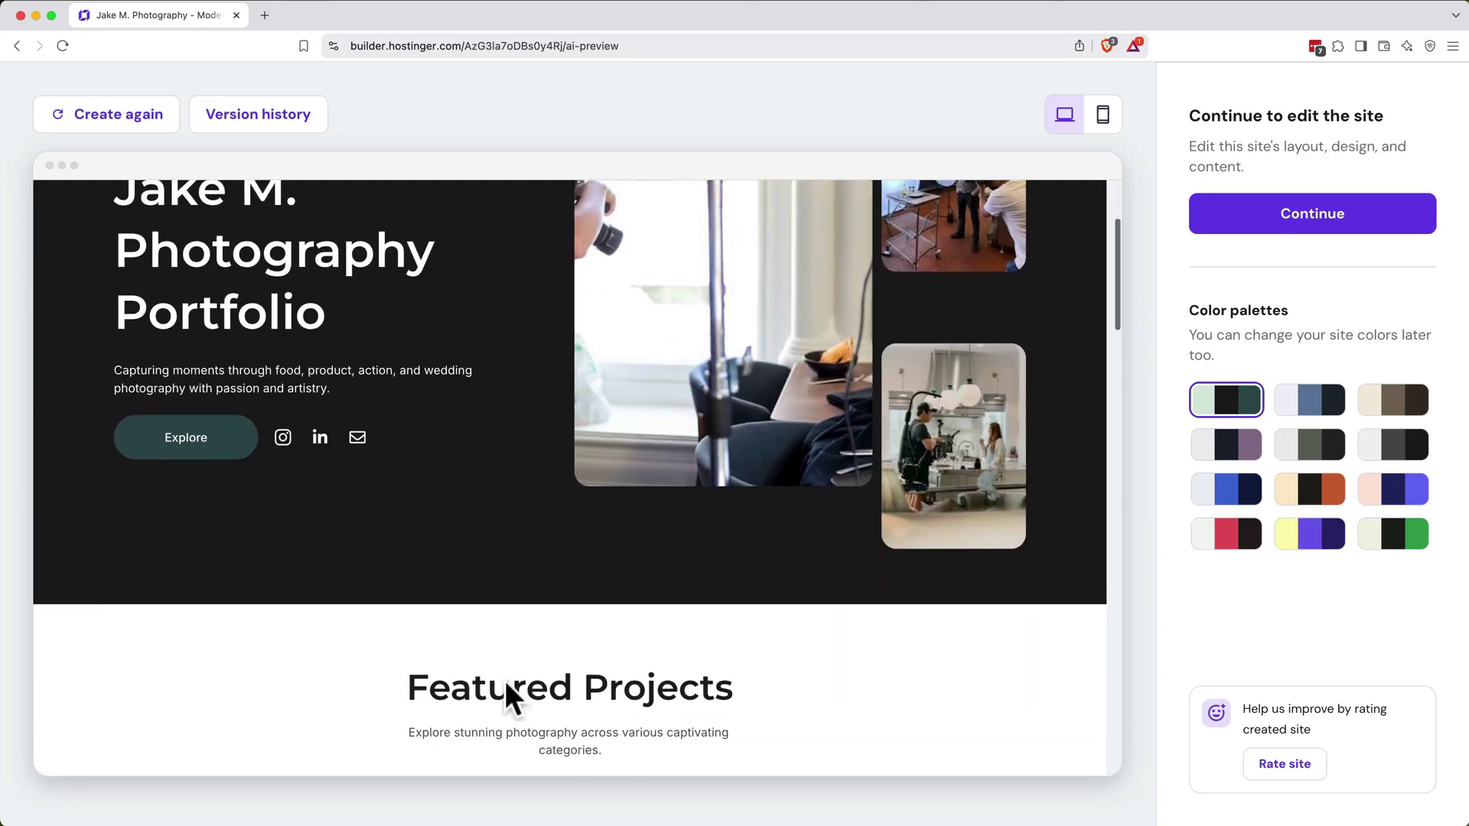
pyautogui.scroll(-10, 505, 681)
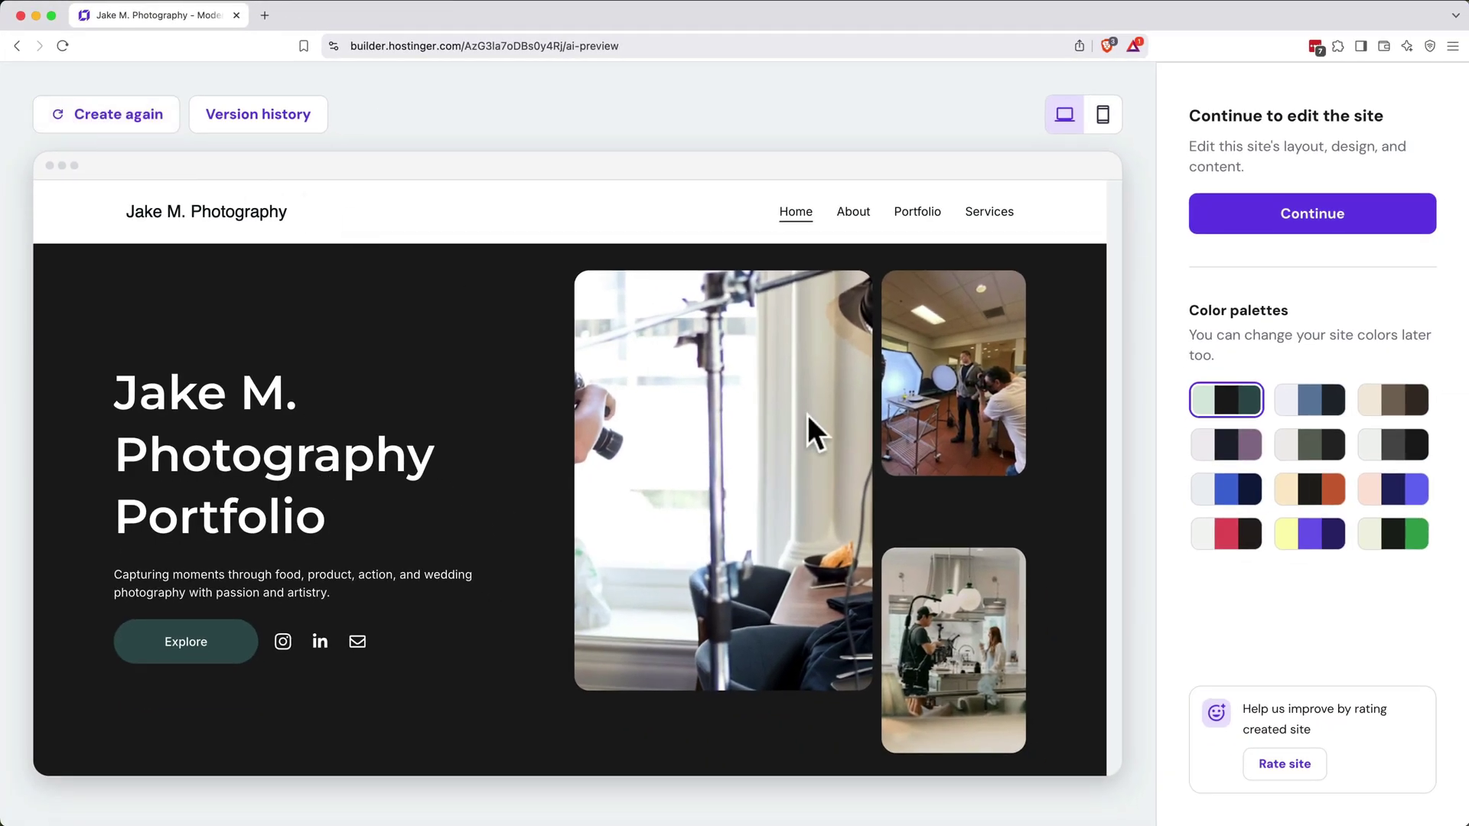
pyautogui.click(1315, 503)
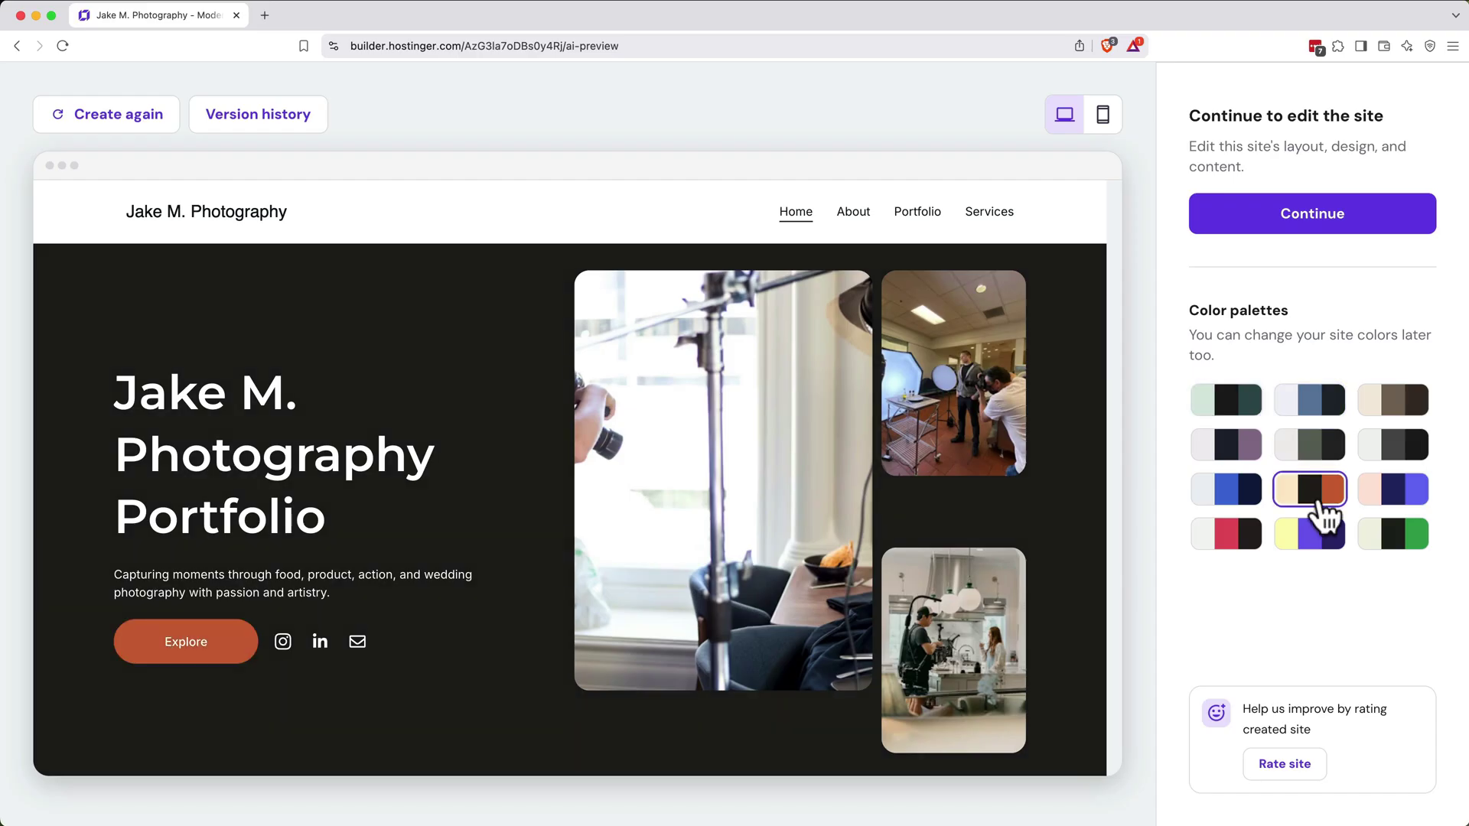
pyautogui.click(1308, 225)
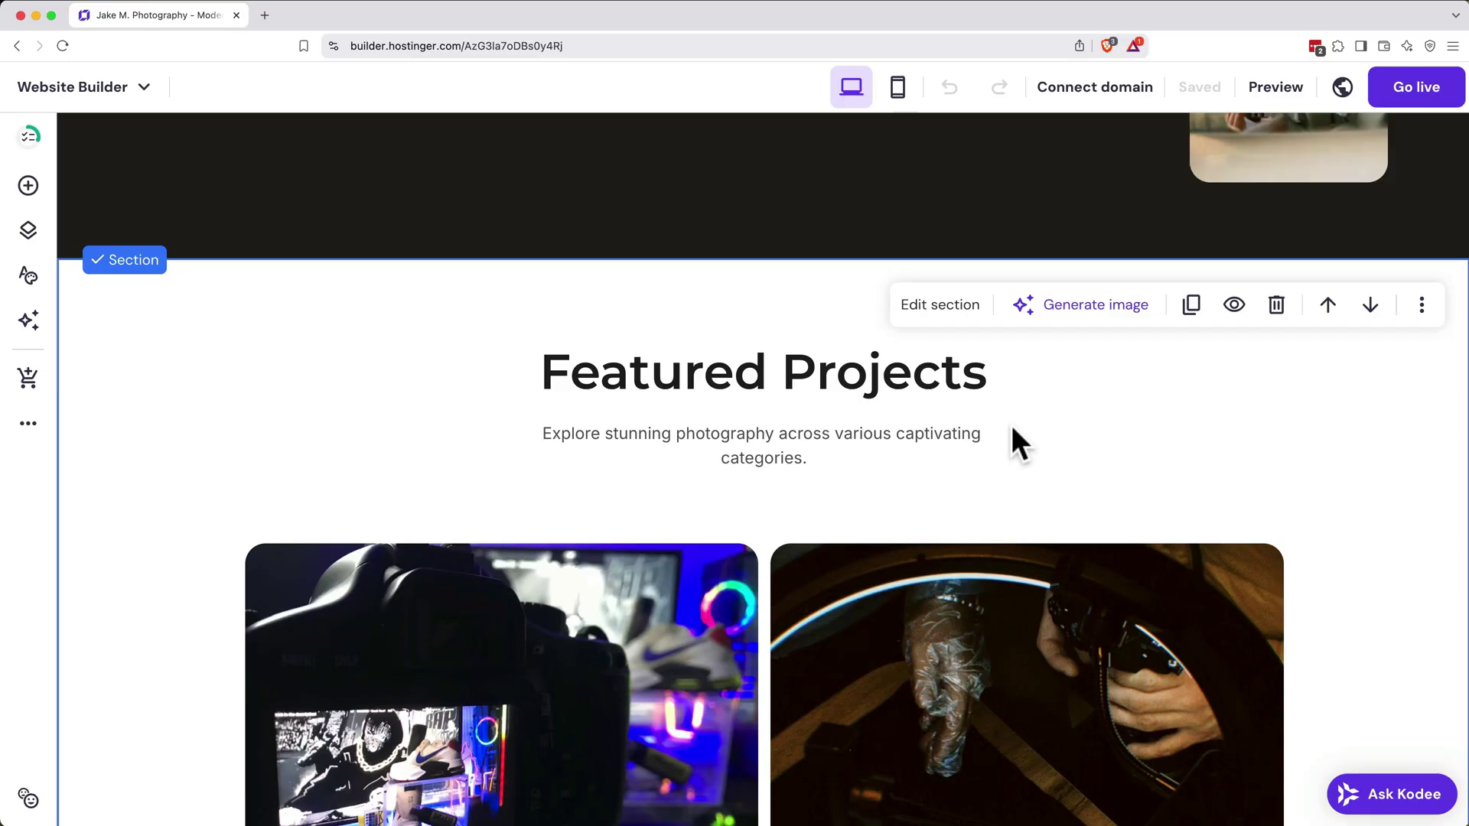
# - Add a Gallery section with the four-column image layout between the hero and the Featured Projects section
pyautogui.moveTo(780, 255)
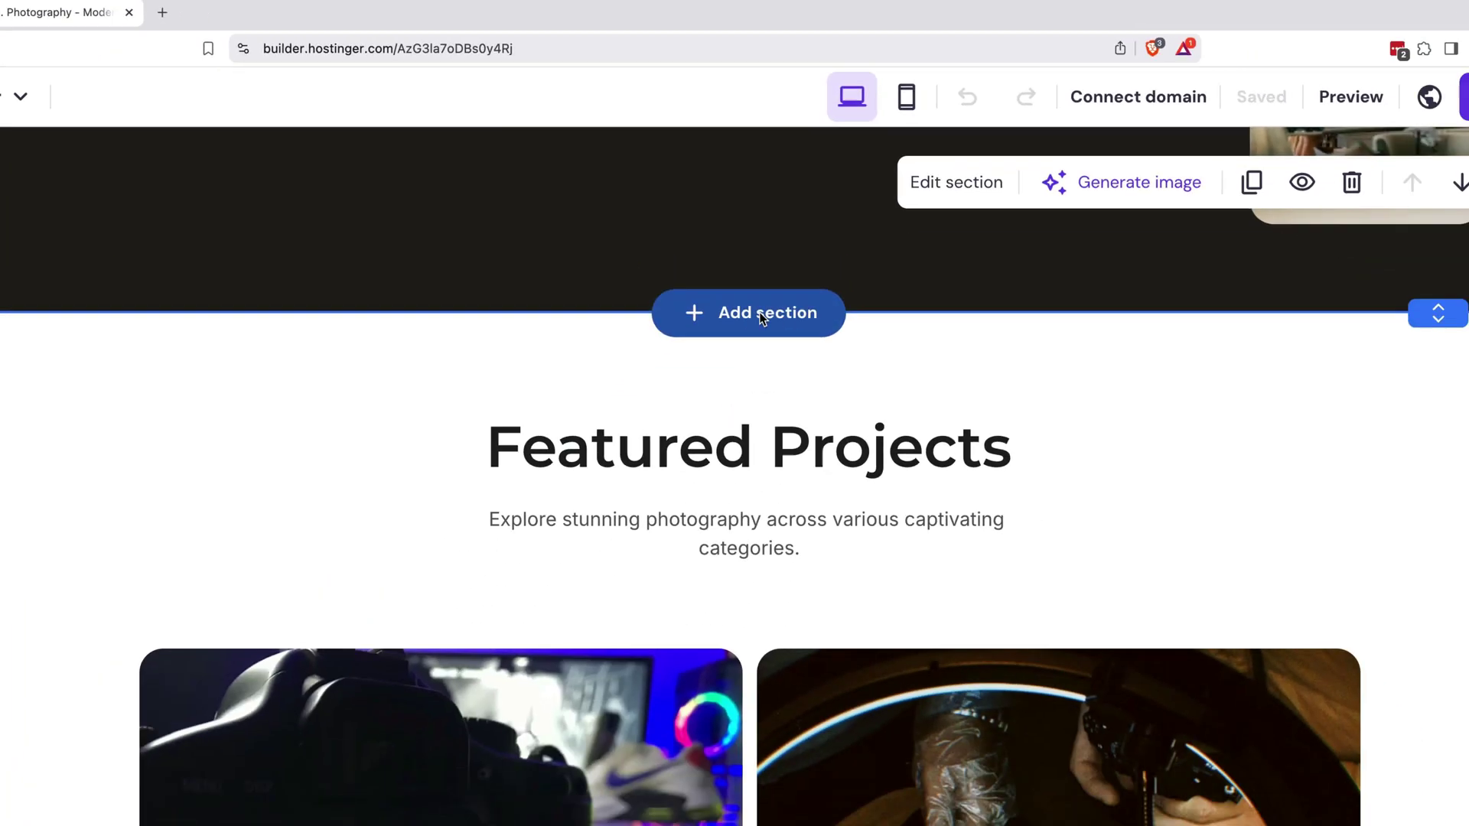
pyautogui.click(734, 398)
pyautogui.scroll(-8, 416, 515)
pyautogui.click(326, 517)
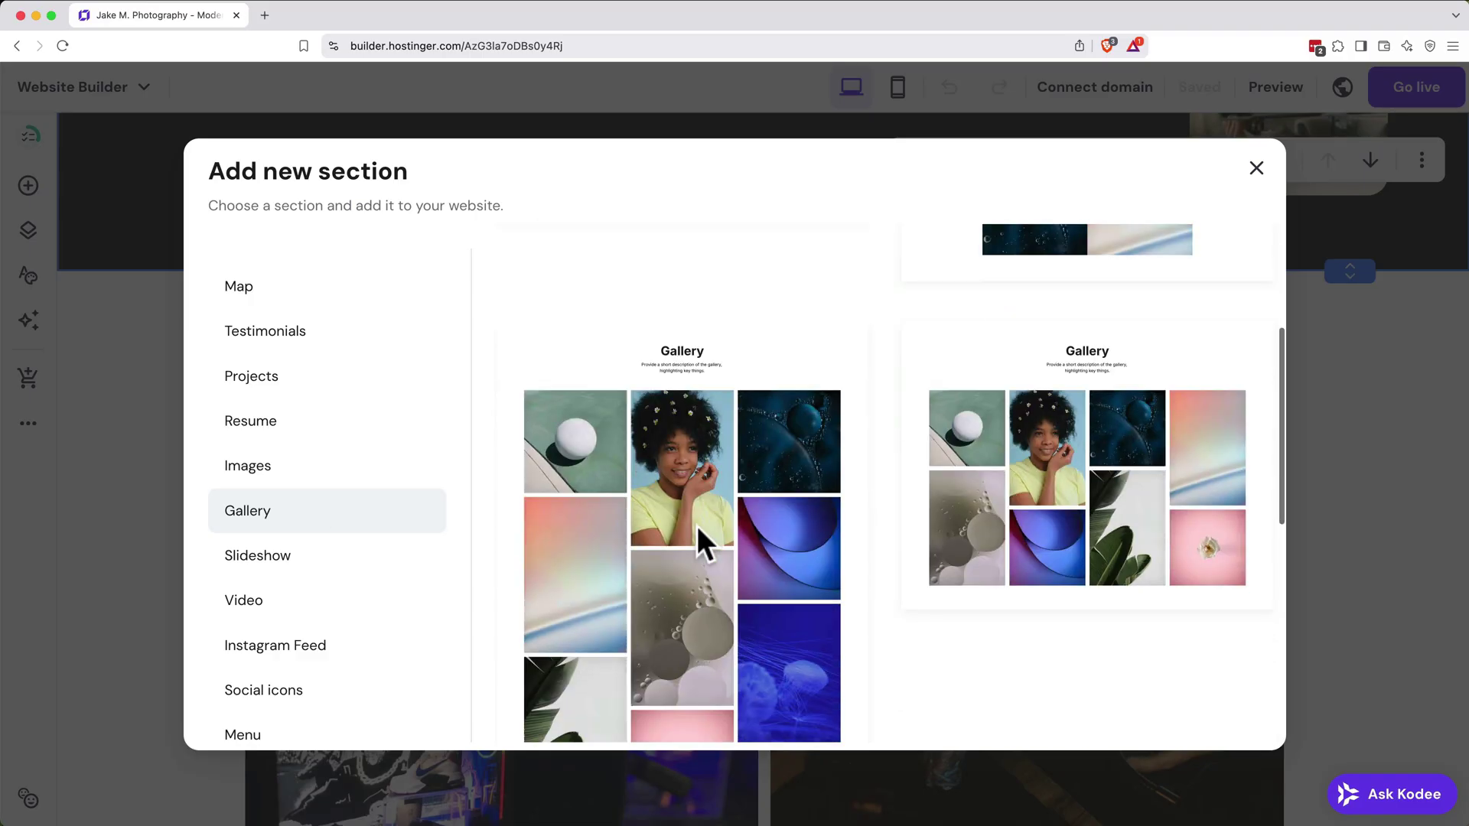
pyautogui.click(1096, 522)
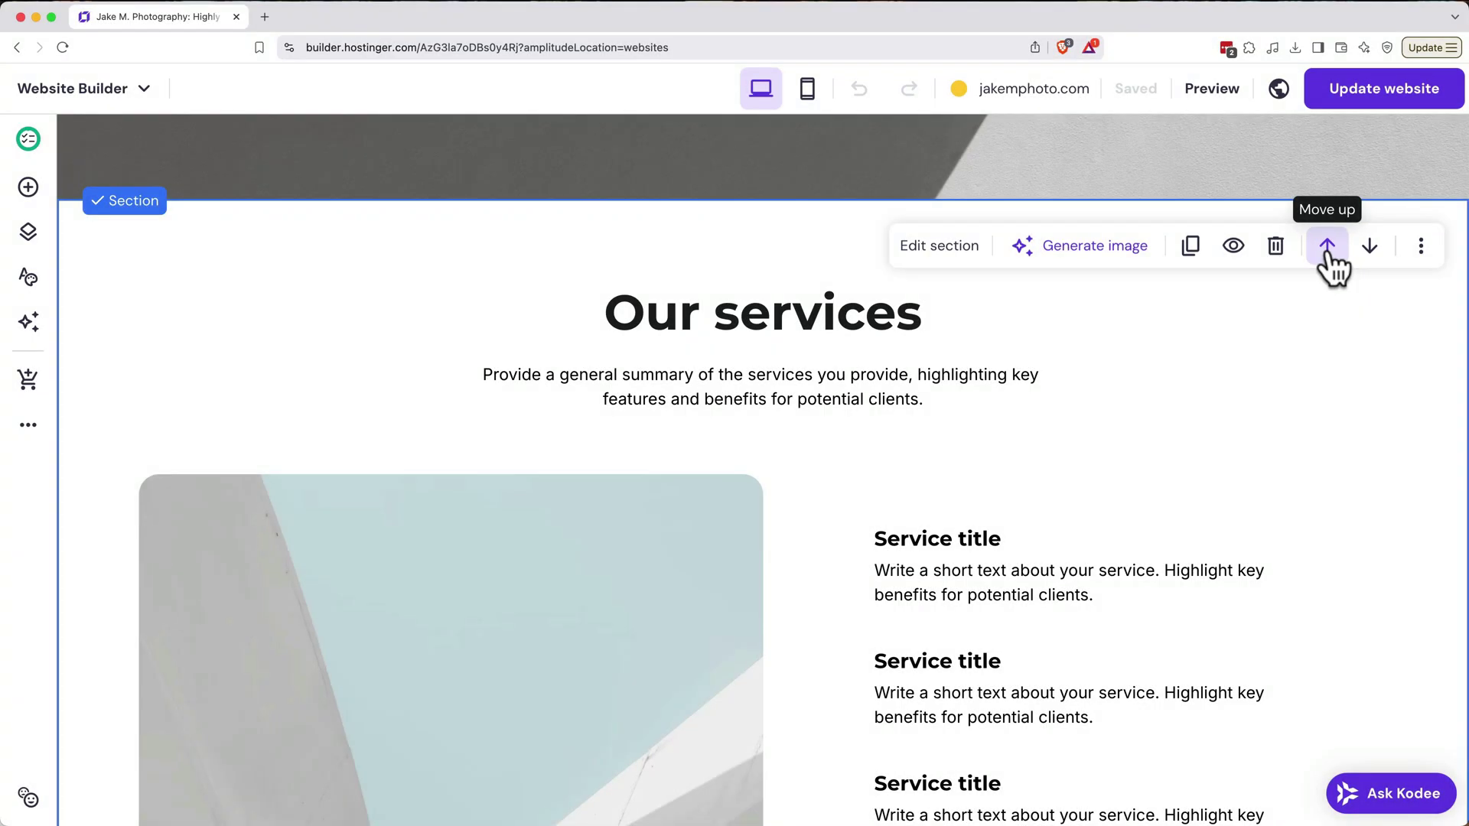
# - Move the Our services section up and delete it from the page
pyautogui.click(1328, 249)
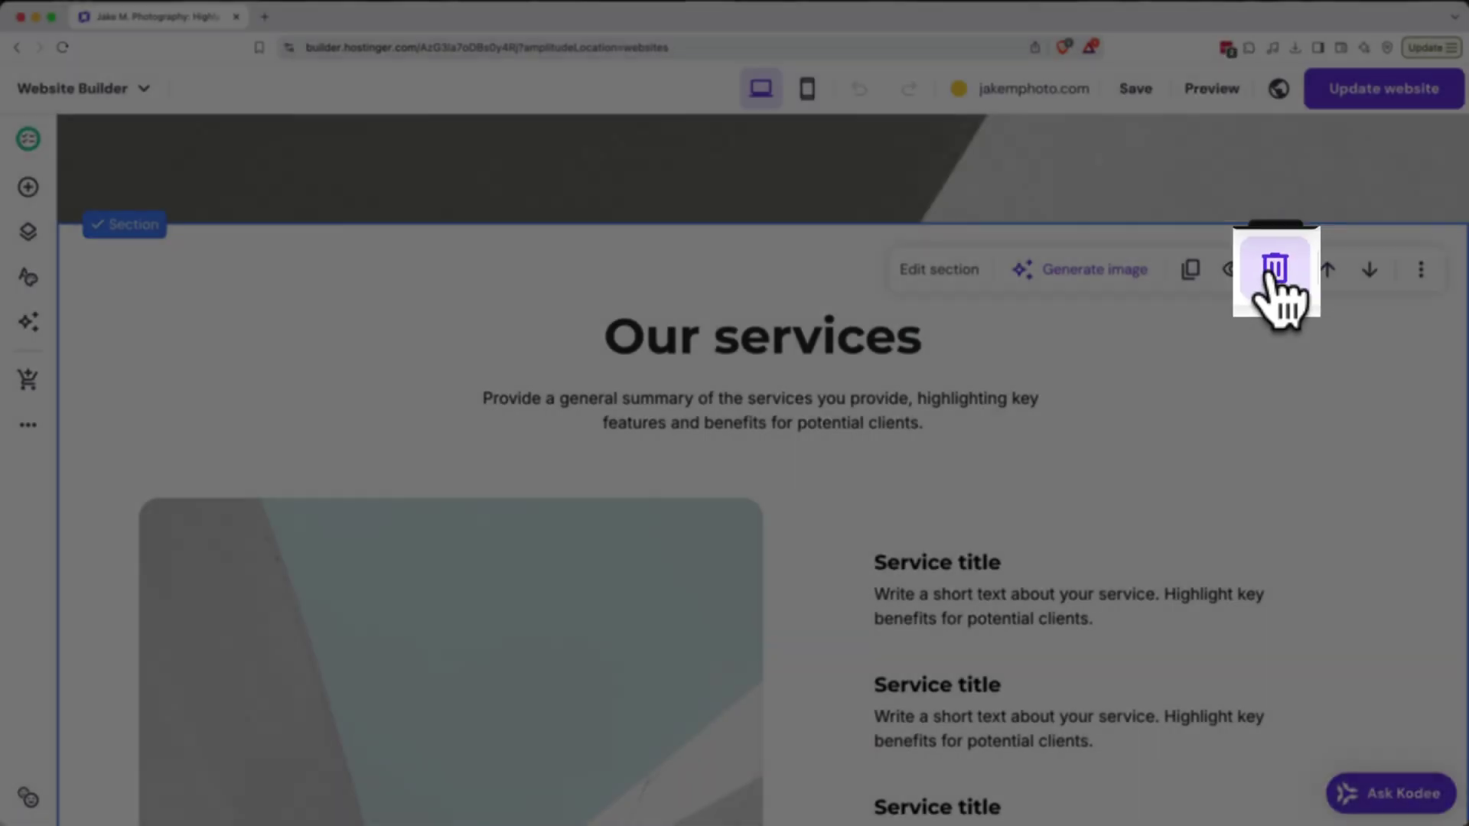
pyautogui.click(1275, 270)
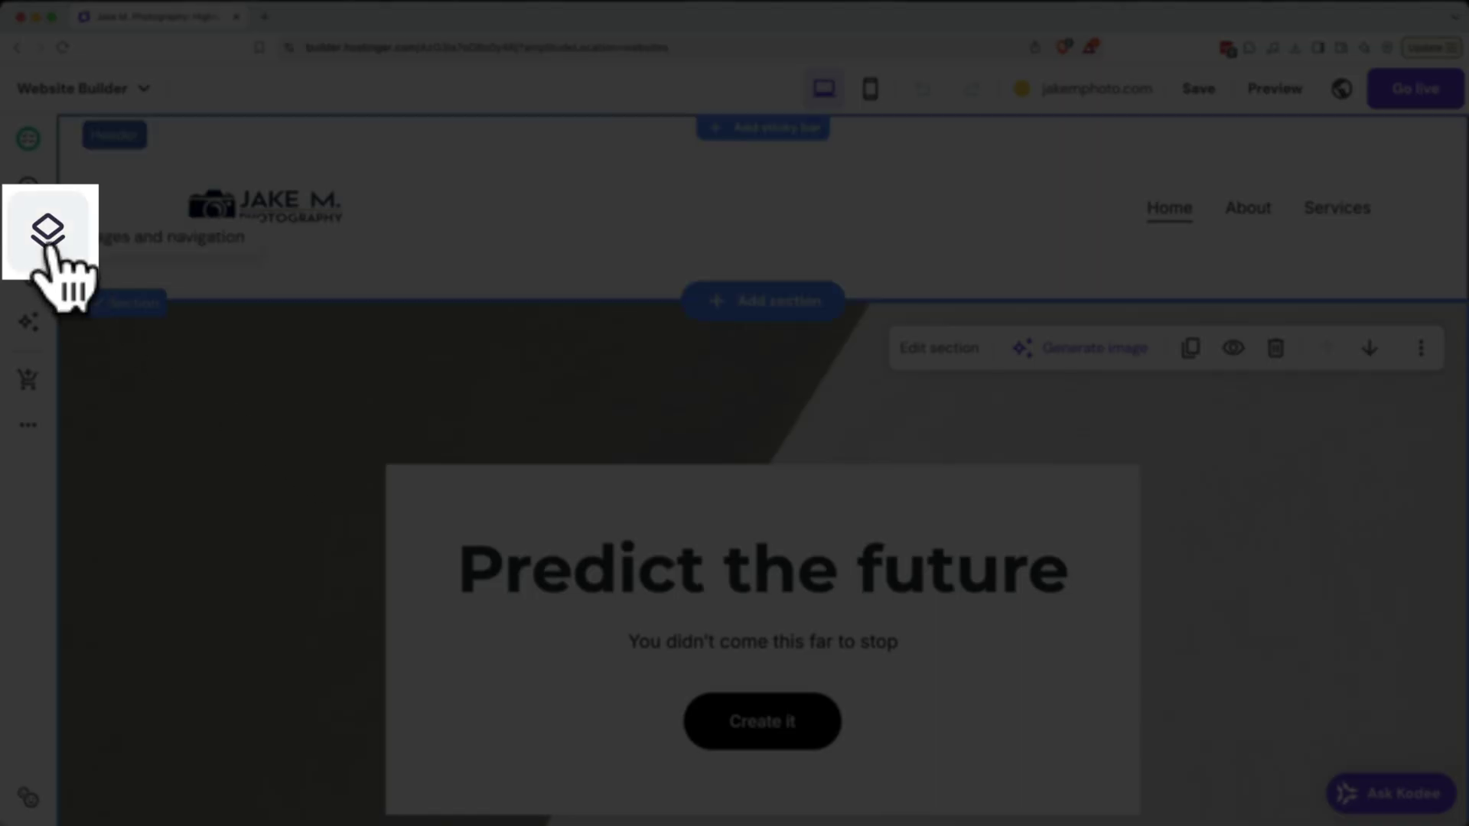
# - Add a new page to the website using a Projects page template
pyautogui.click(29, 232)
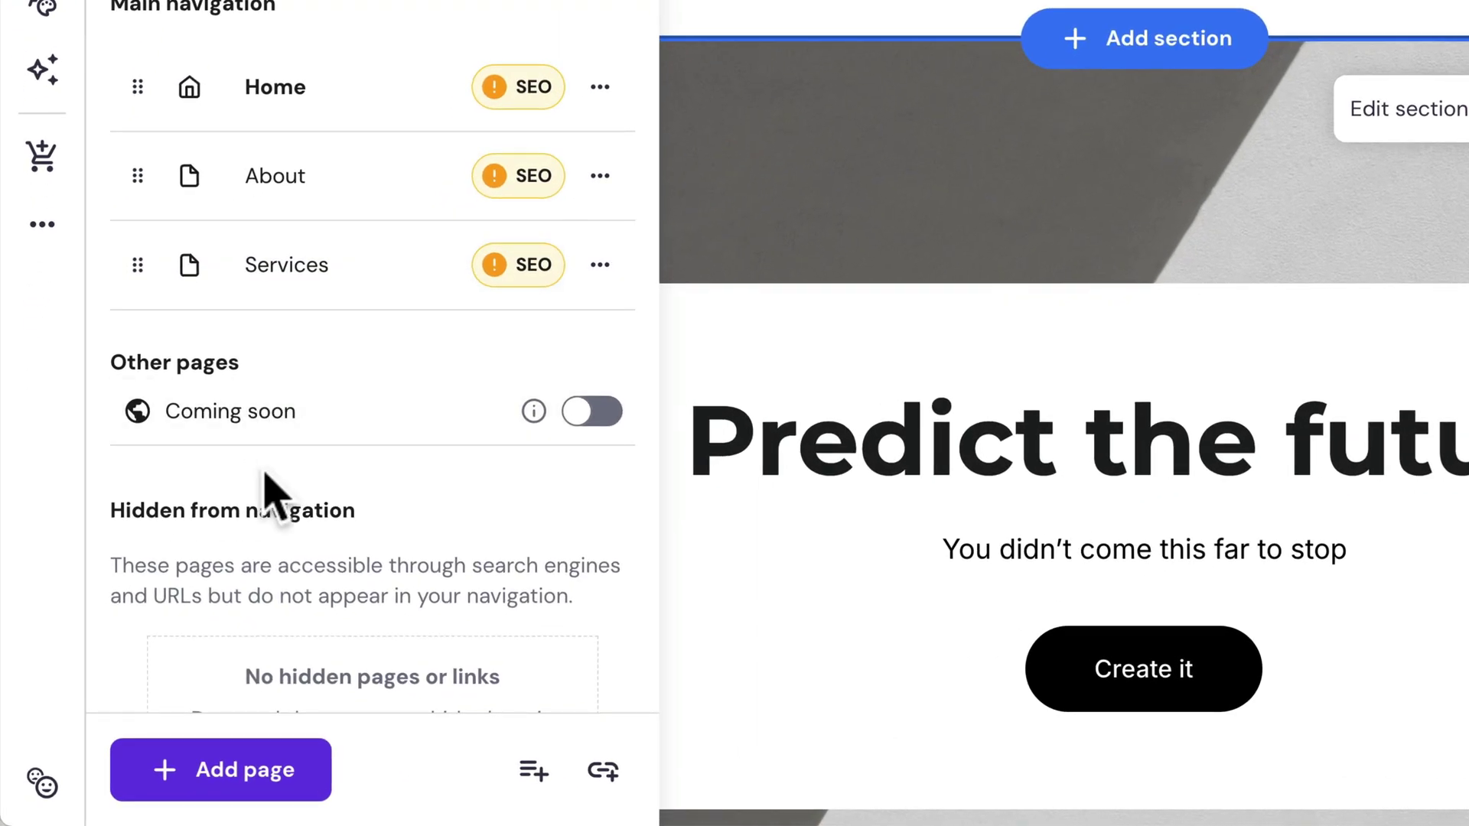
pyautogui.click(228, 761)
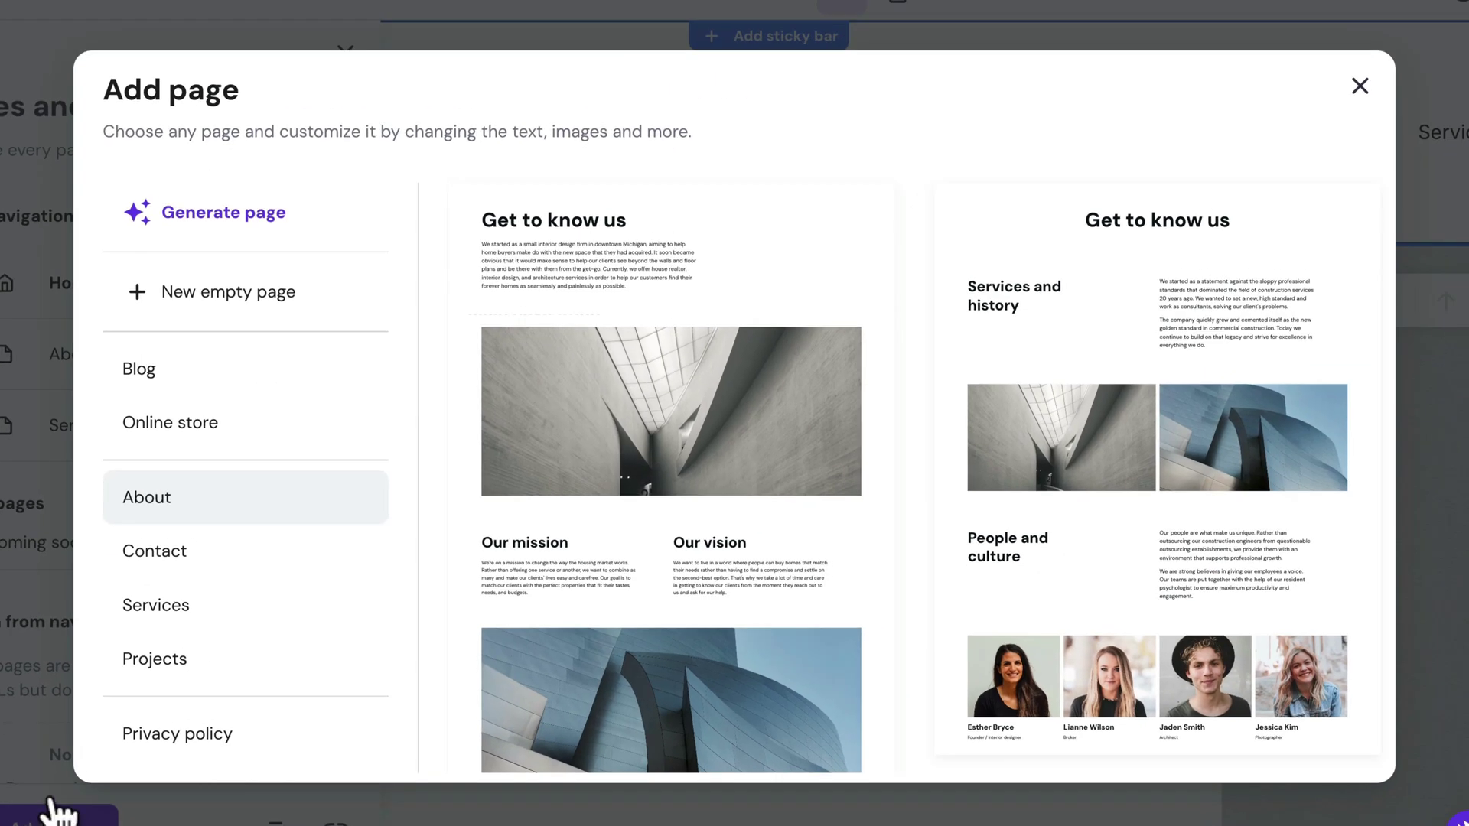
pyautogui.click(157, 677)
pyautogui.click(678, 482)
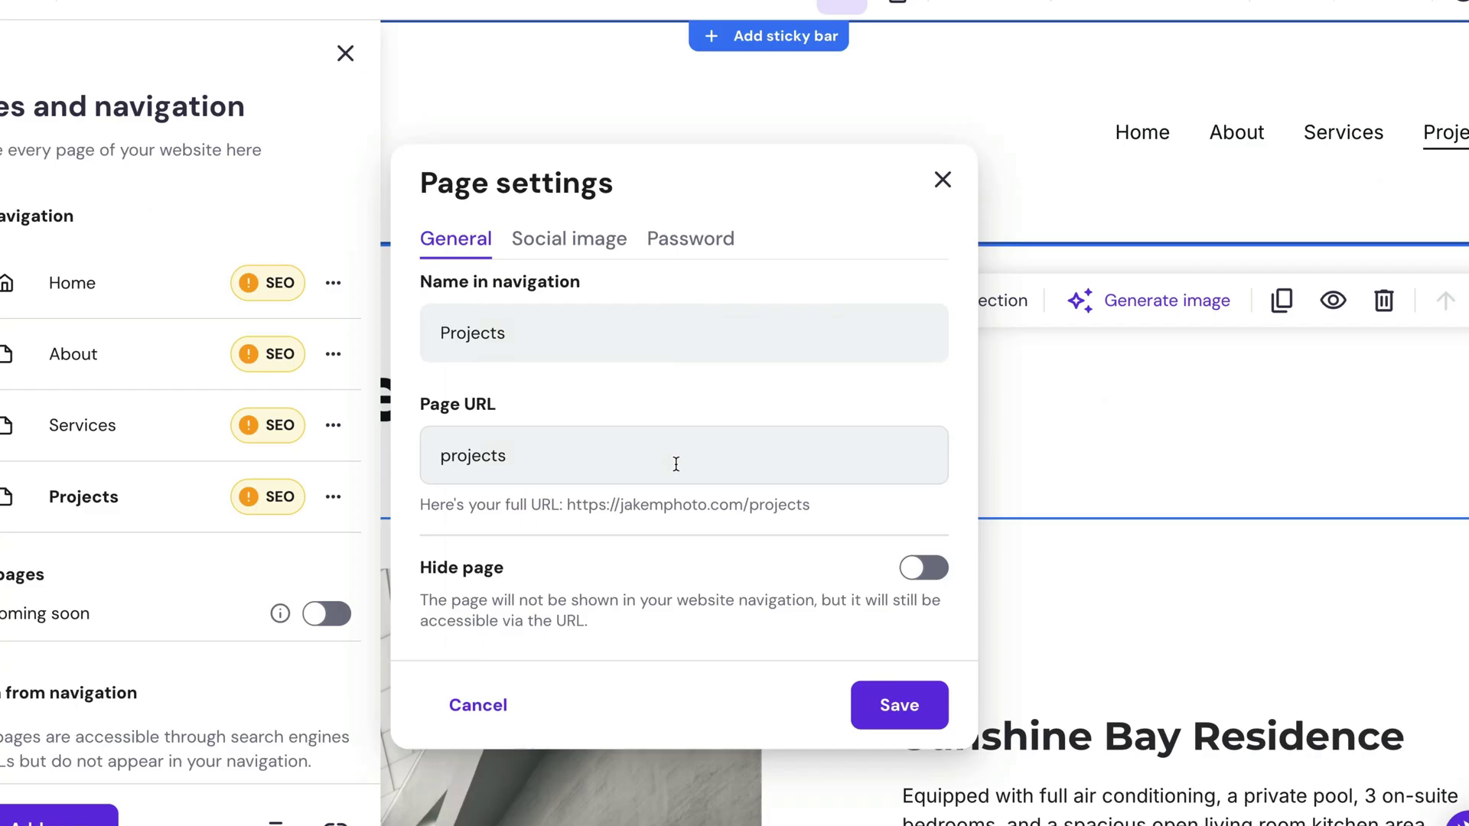
# - Rename the newly added Projects page to "Case Studies" and save its page settings
pyautogui.tripleClick(594, 336)
pyautogui.write('C')
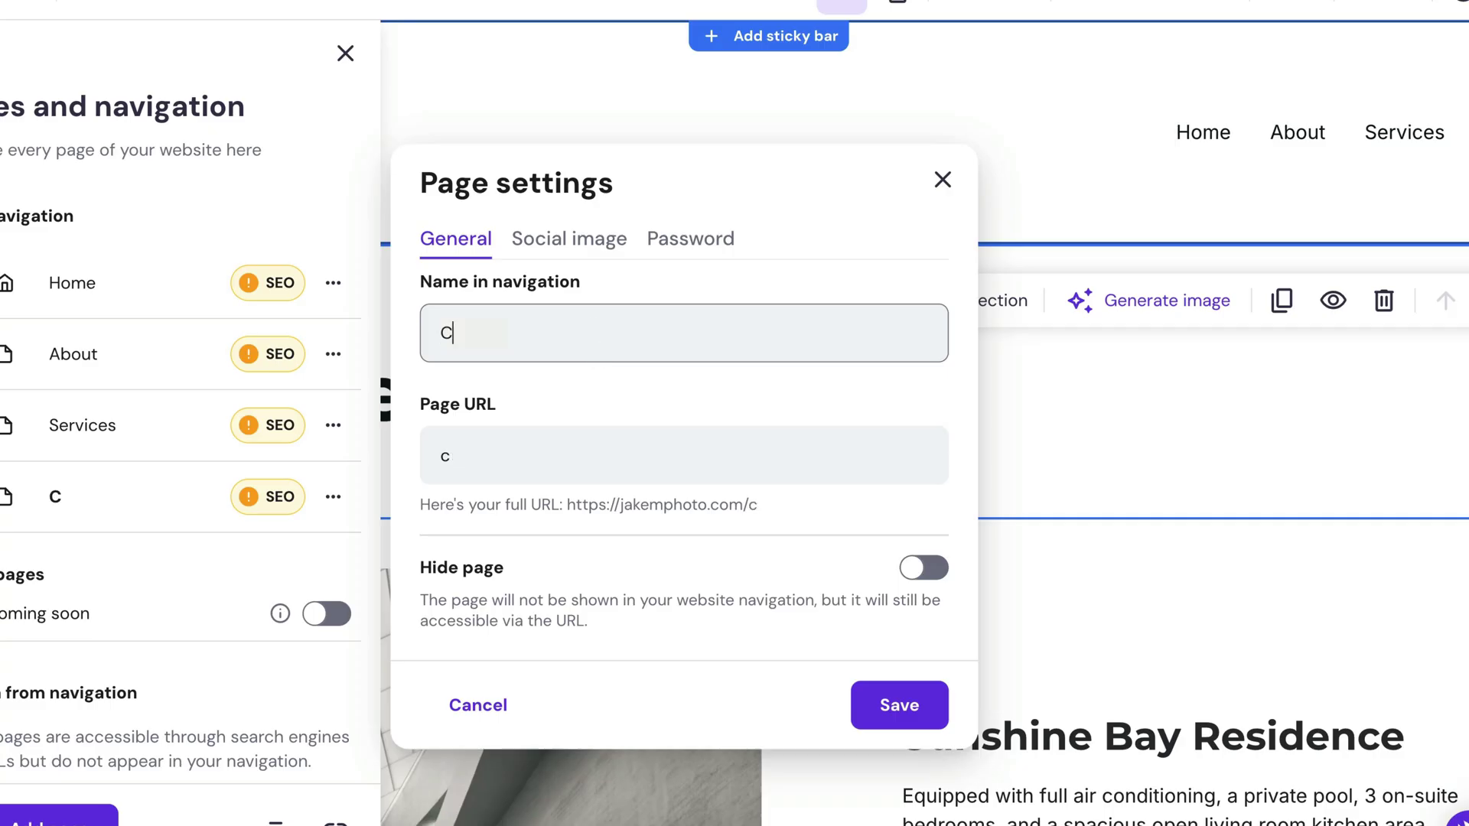
pyautogui.write('ase Studies')
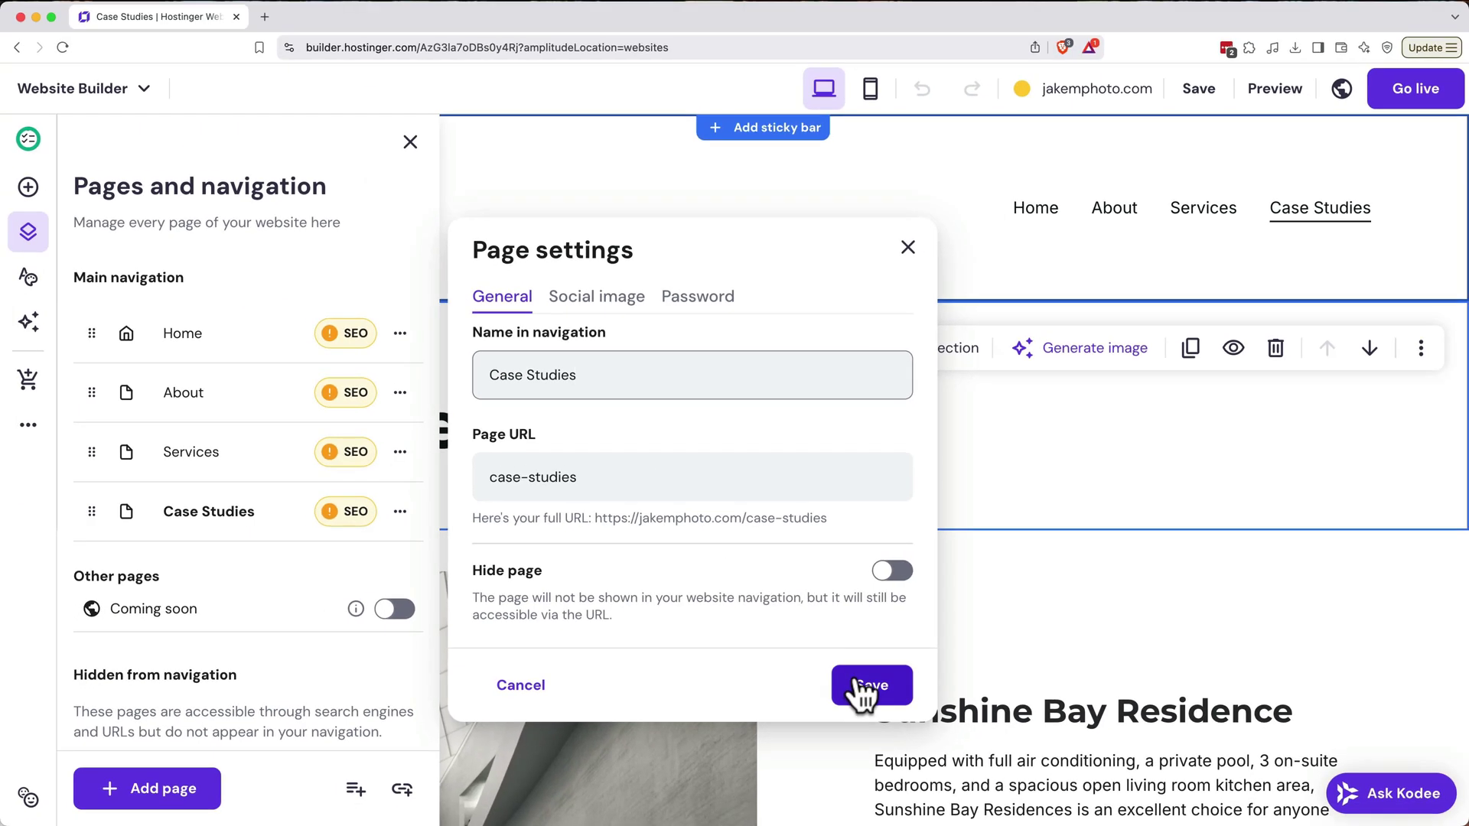
pyautogui.click(887, 692)
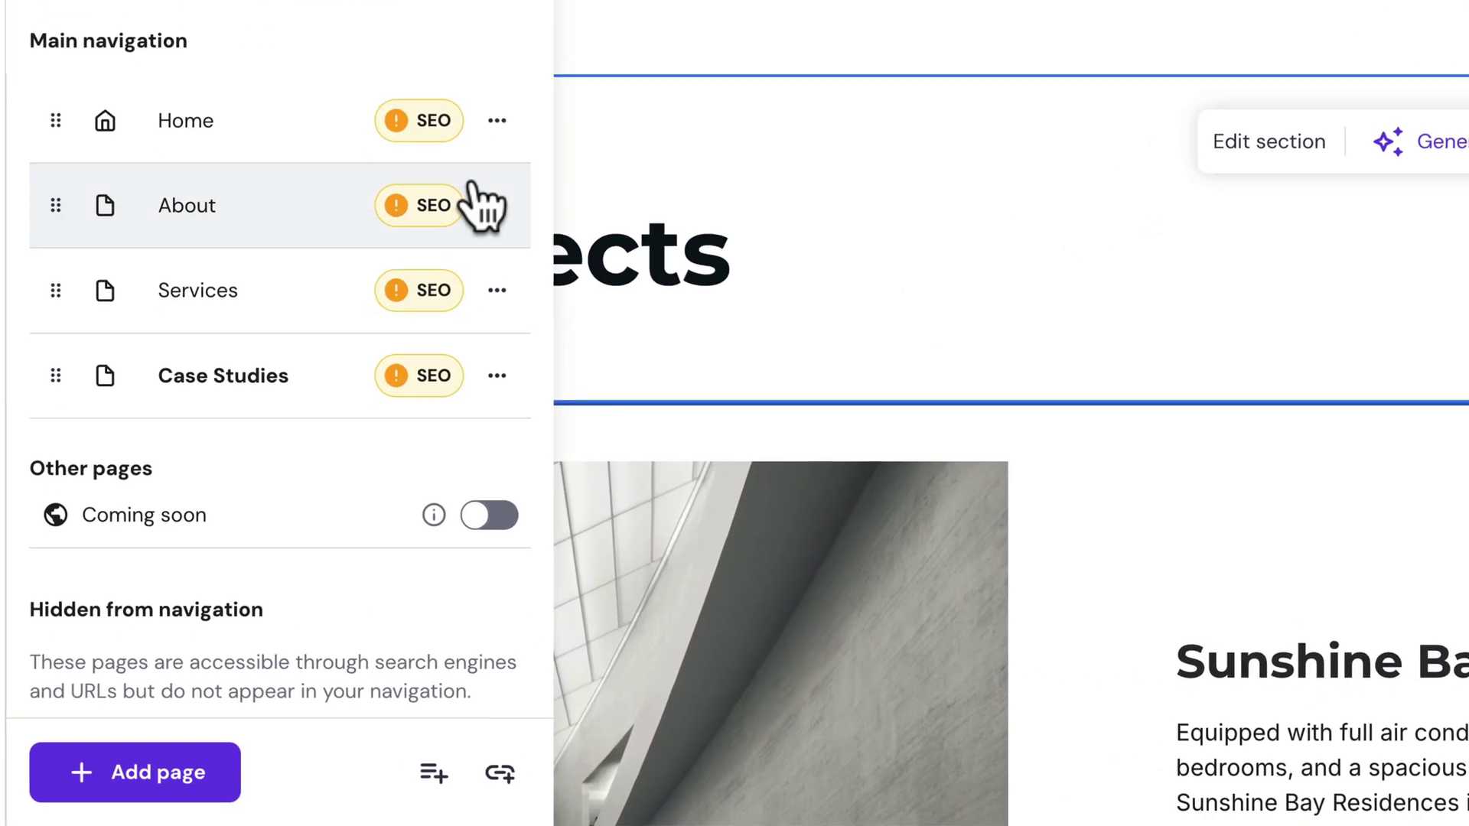
# - Delete the About, Services and Case Studies pages and hide the Home page from the navigation
pyautogui.click(497, 205)
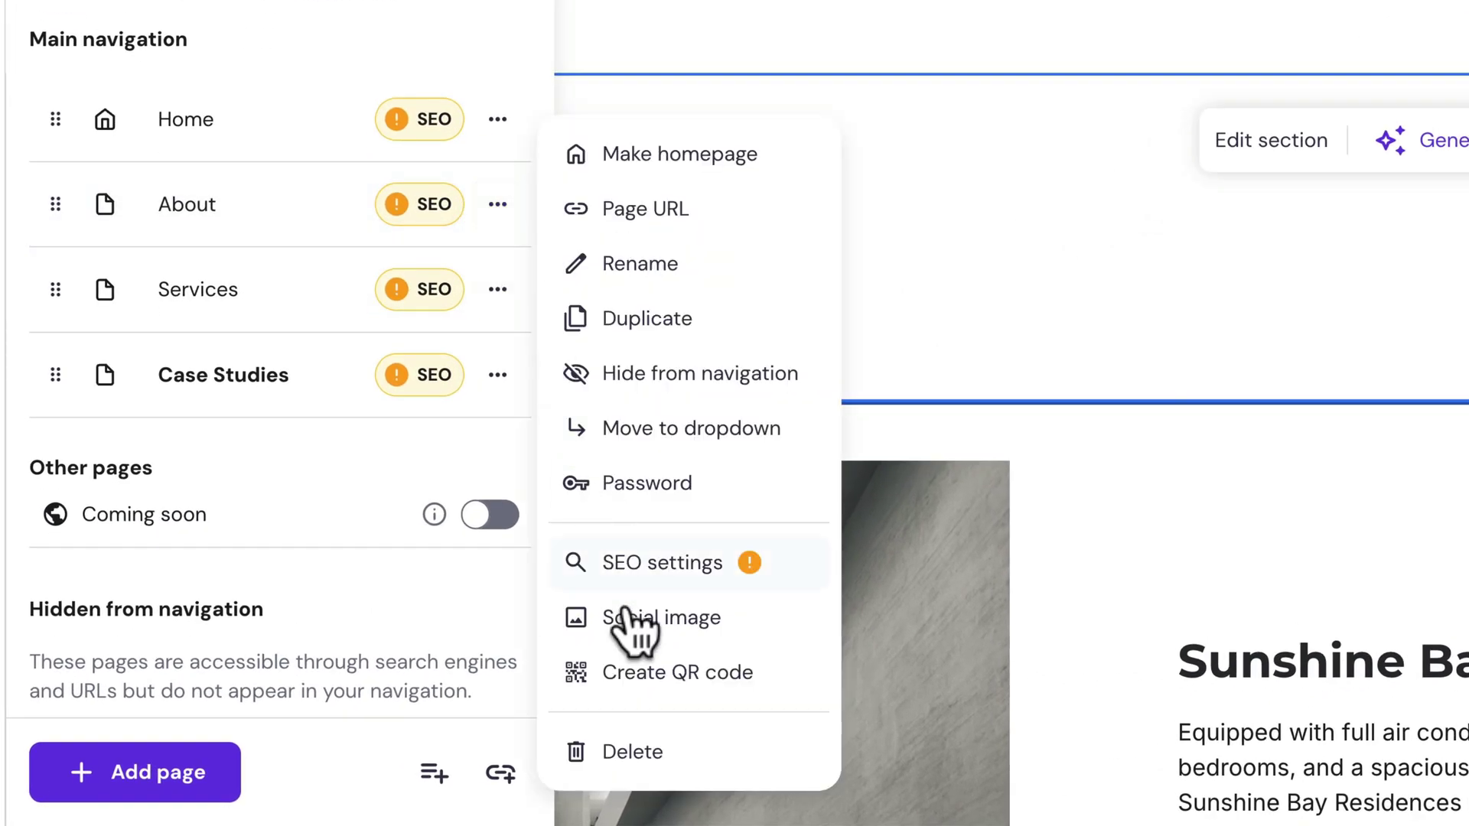
pyautogui.click(639, 751)
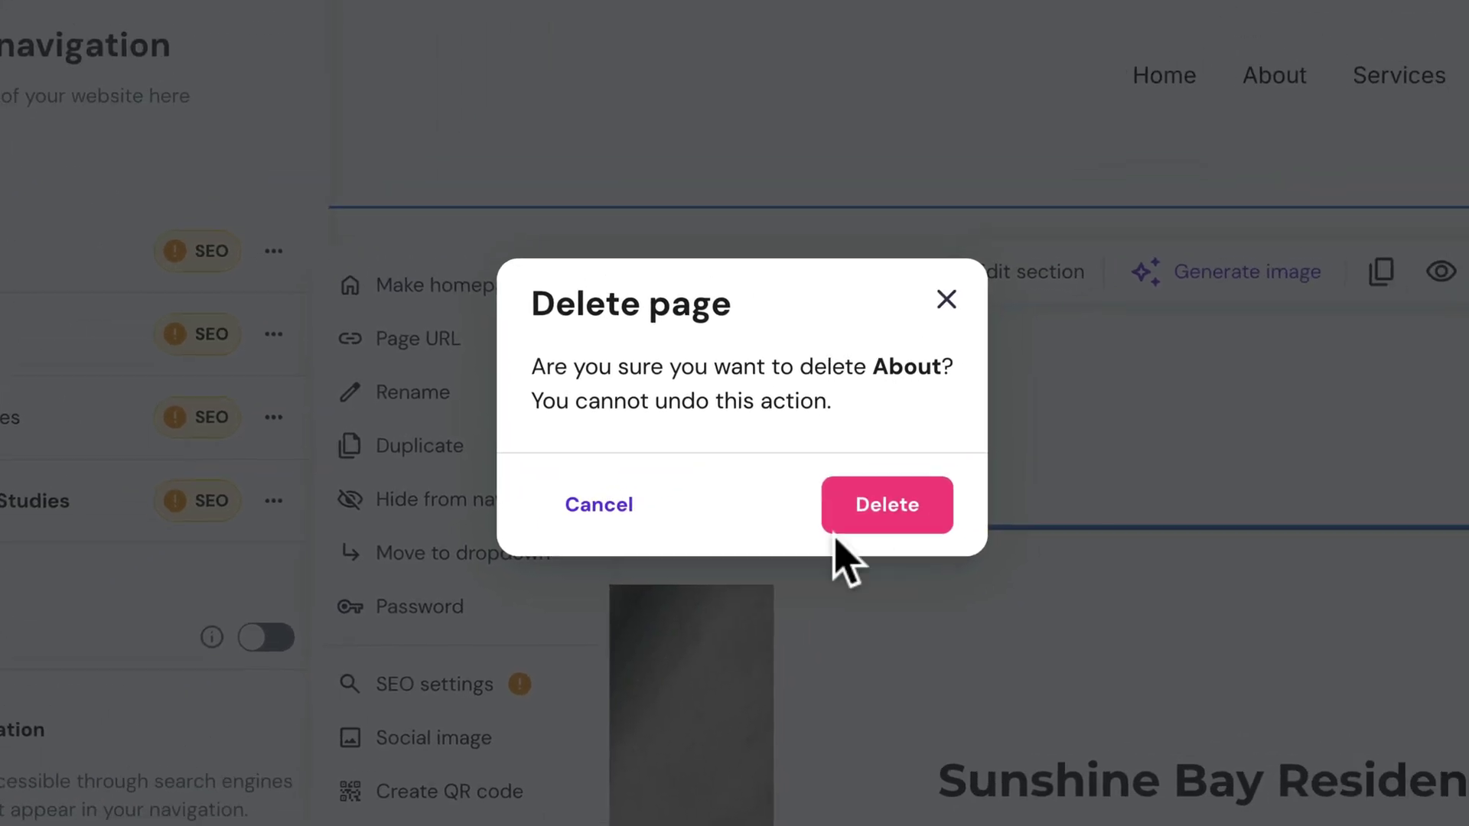
pyautogui.click(1125, 377)
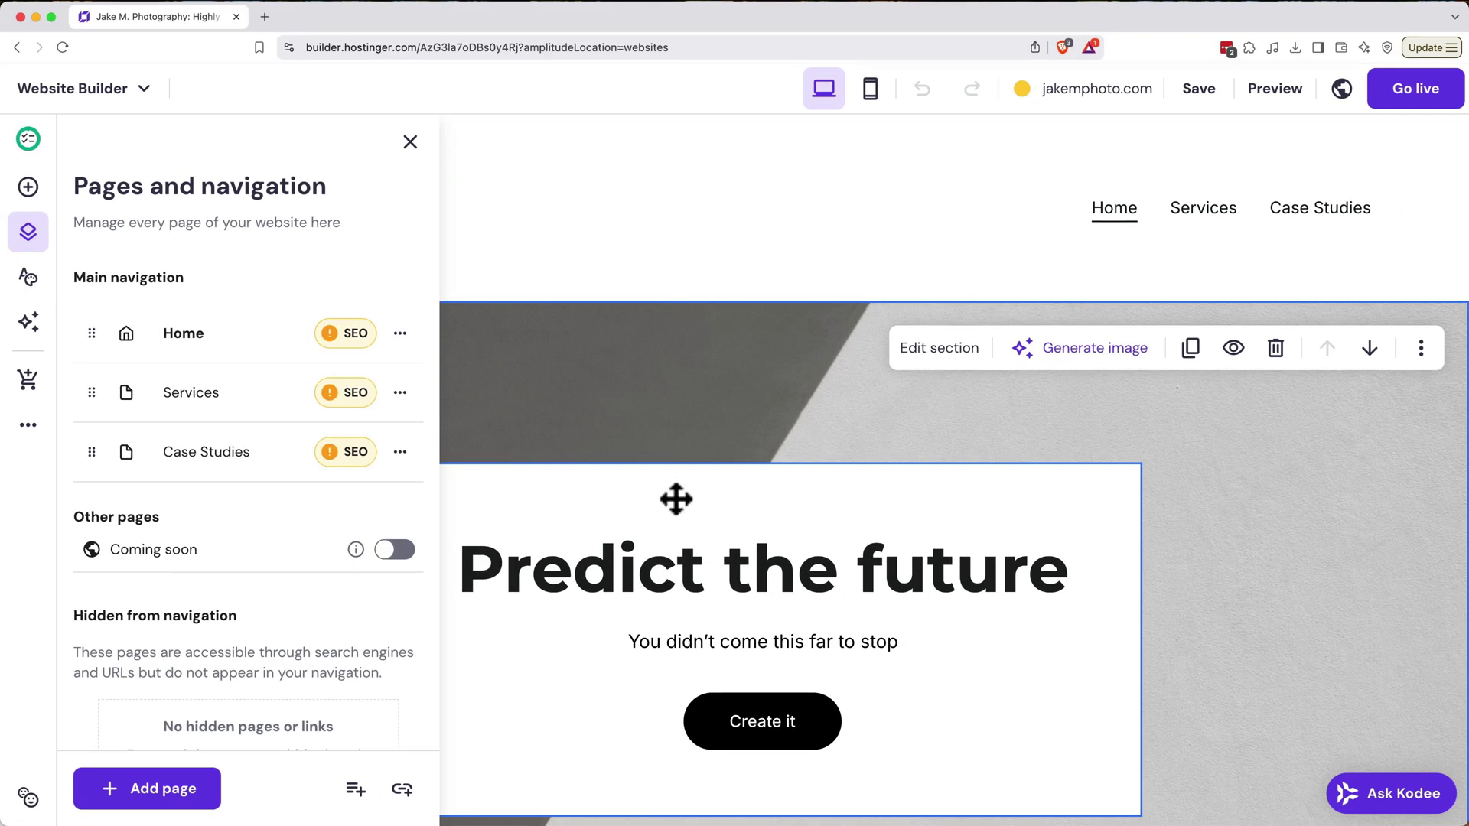
pyautogui.click(284, 346)
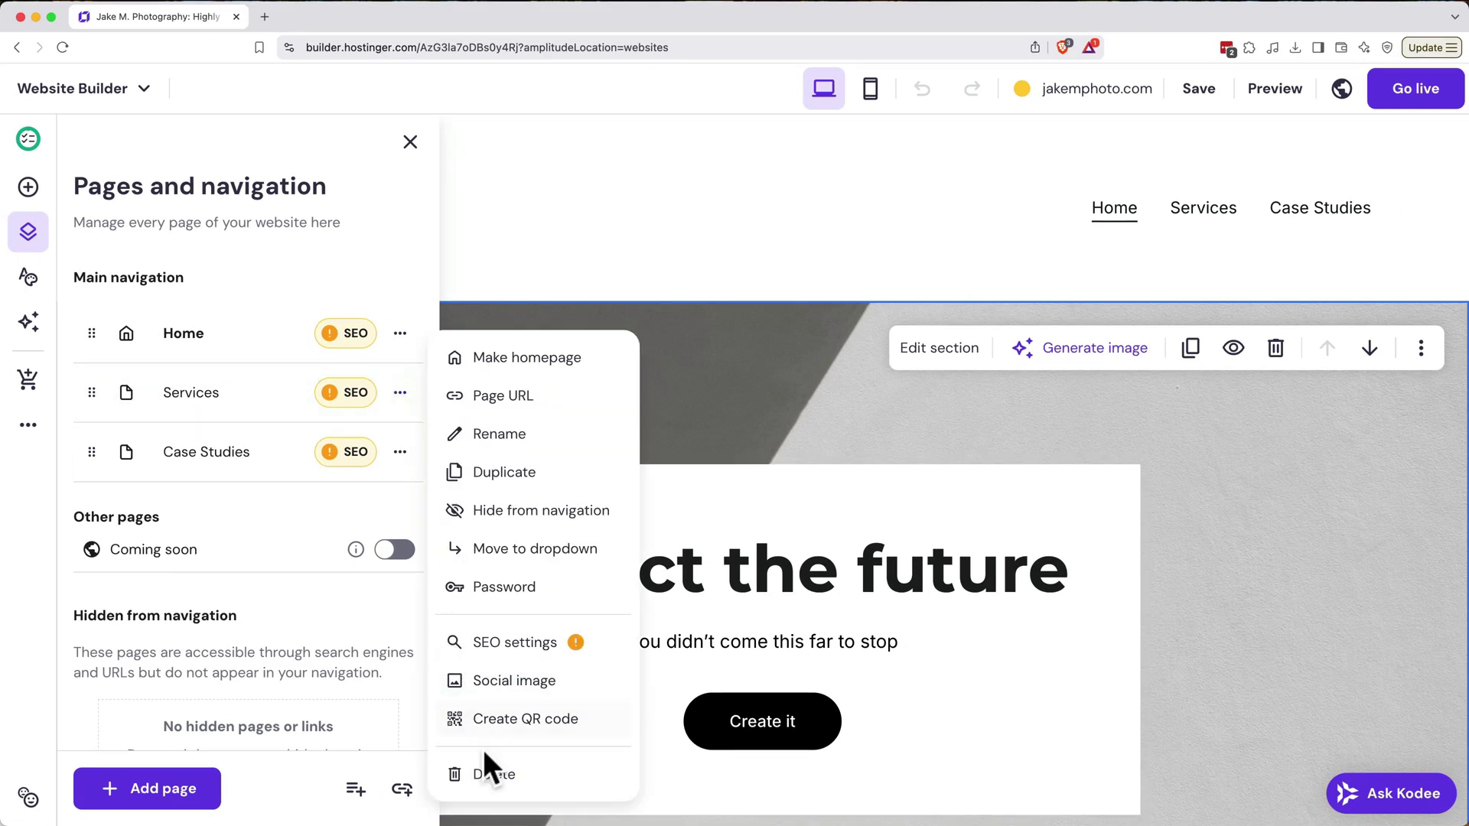
pyautogui.click(487, 773)
pyautogui.click(821, 518)
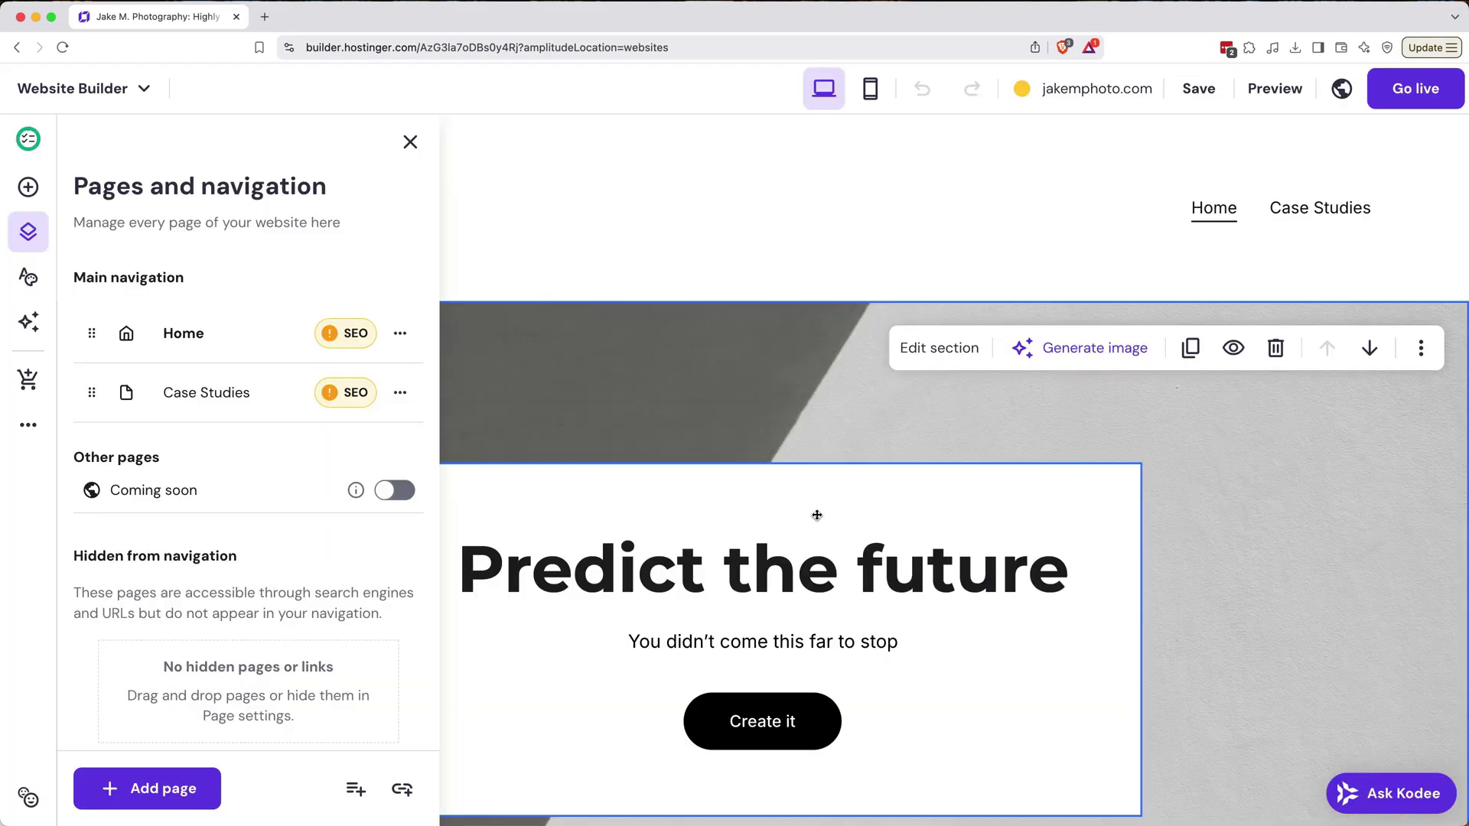
pyautogui.click(400, 393)
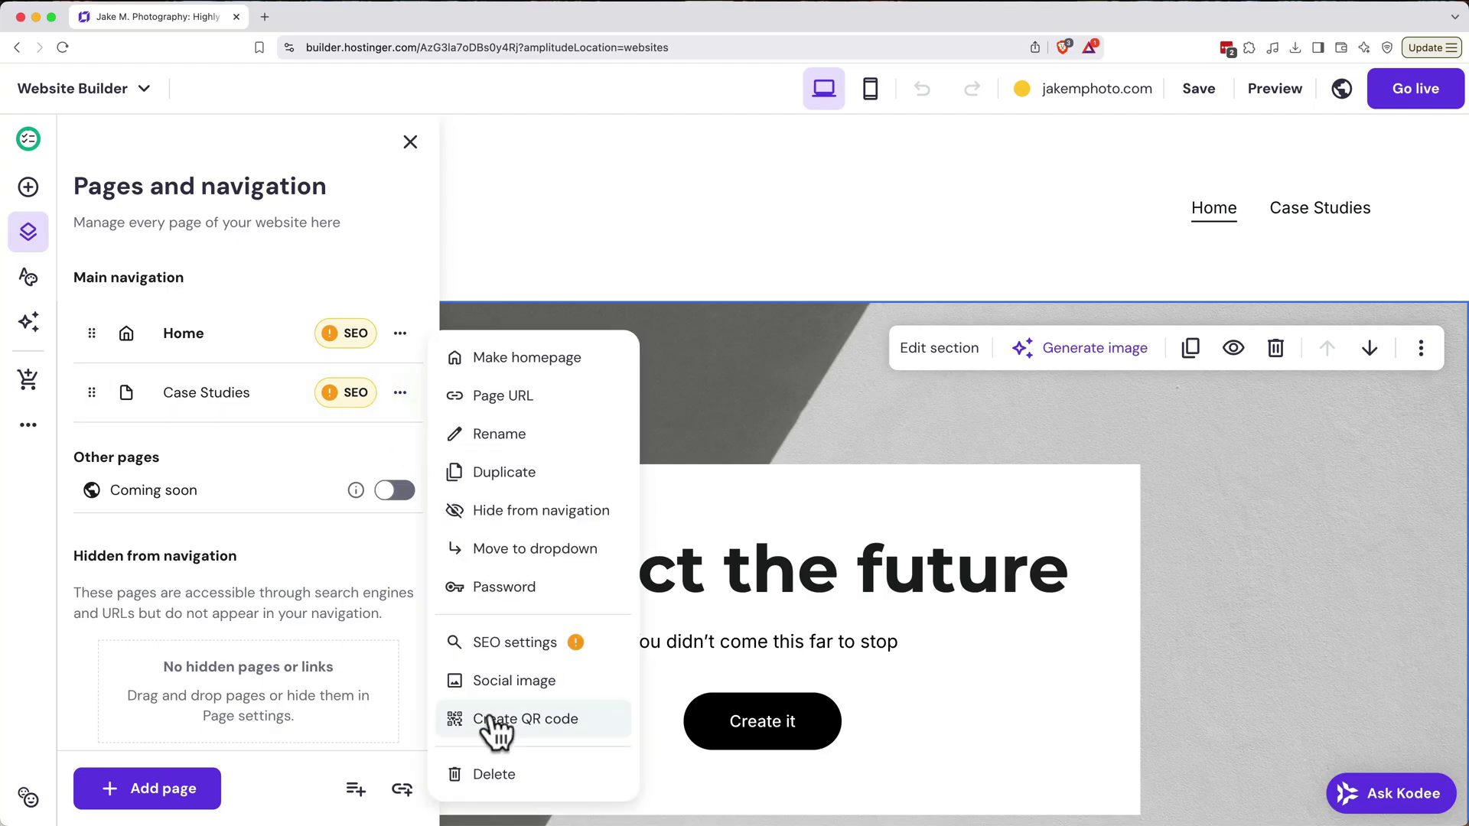
pyautogui.click(497, 775)
pyautogui.click(849, 517)
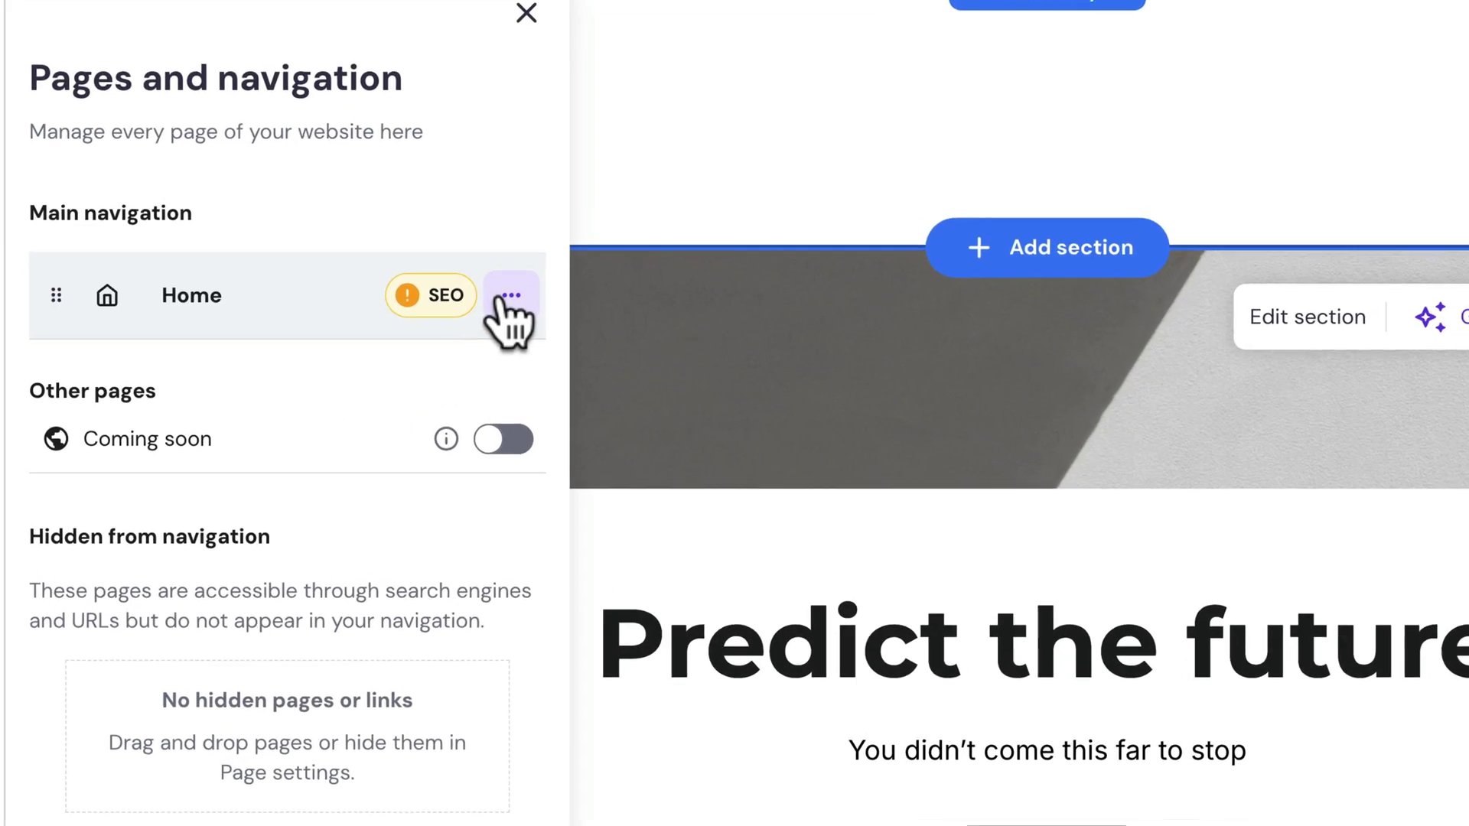
pyautogui.click(400, 332)
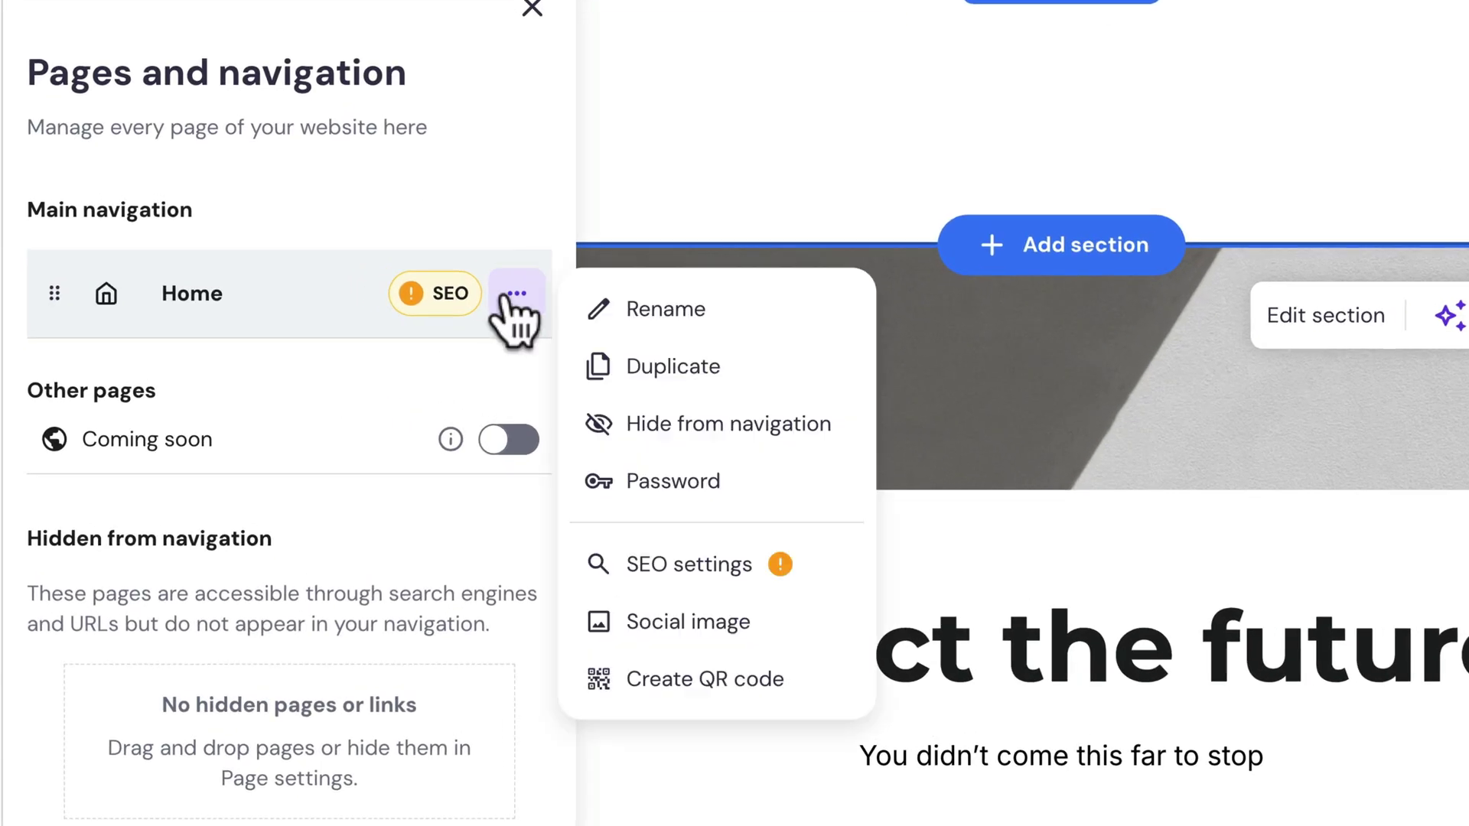
pyautogui.click(651, 433)
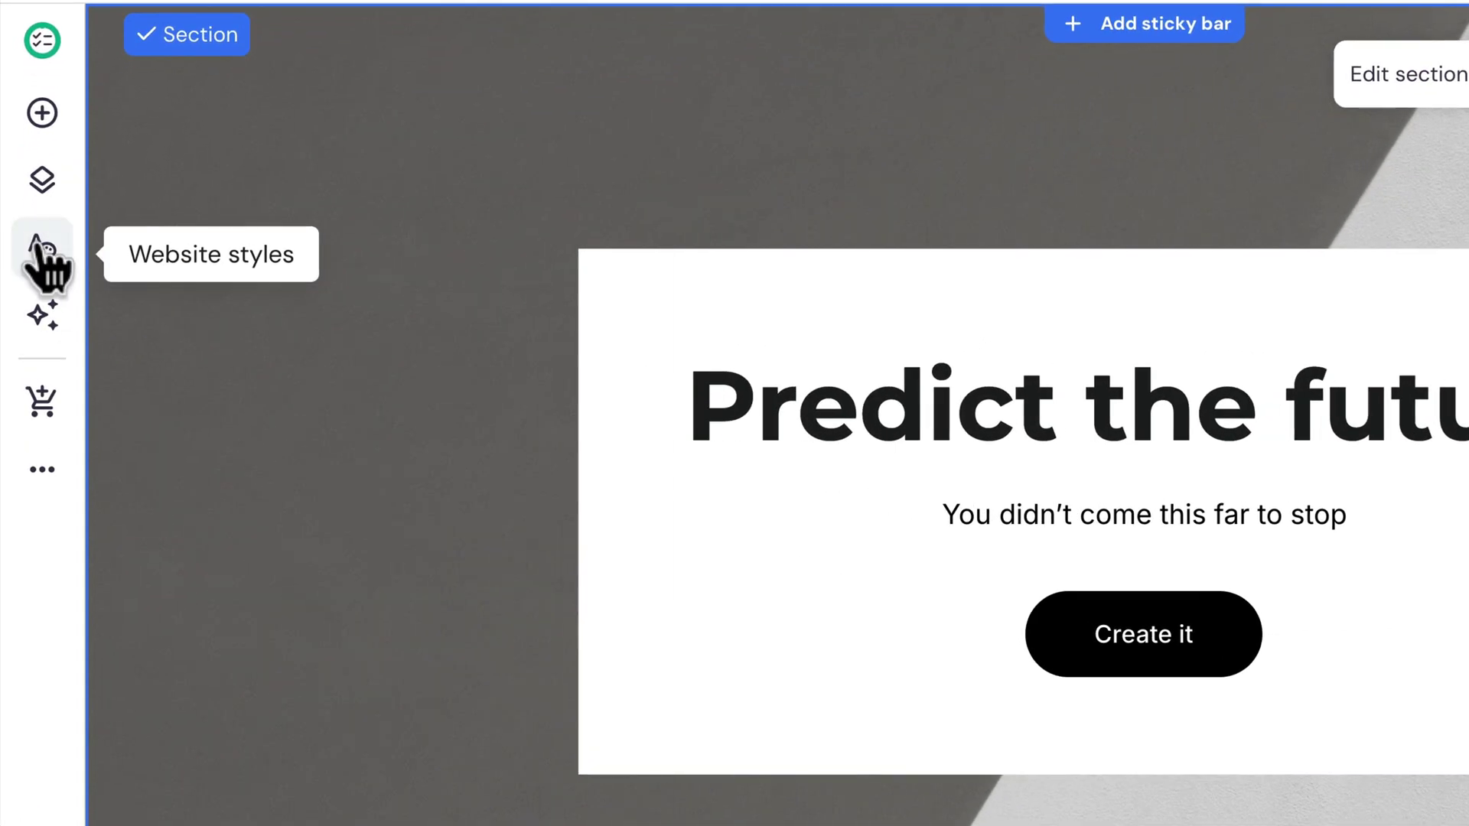
# - Look through the website-wide style settings for colors, fonts, buttons and animations, and close them
pyautogui.click(28, 277)
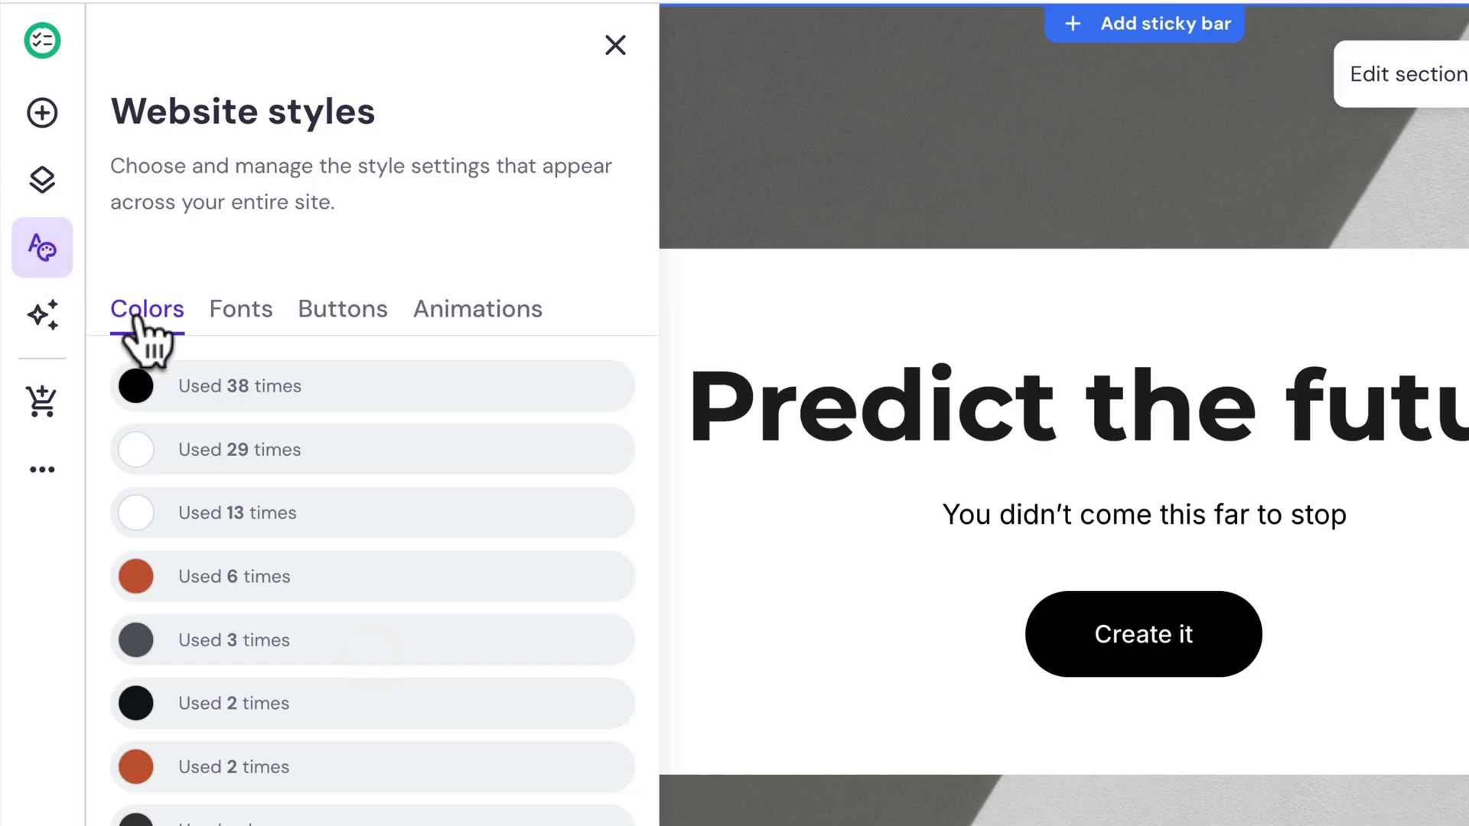
pyautogui.click(229, 317)
pyautogui.click(348, 317)
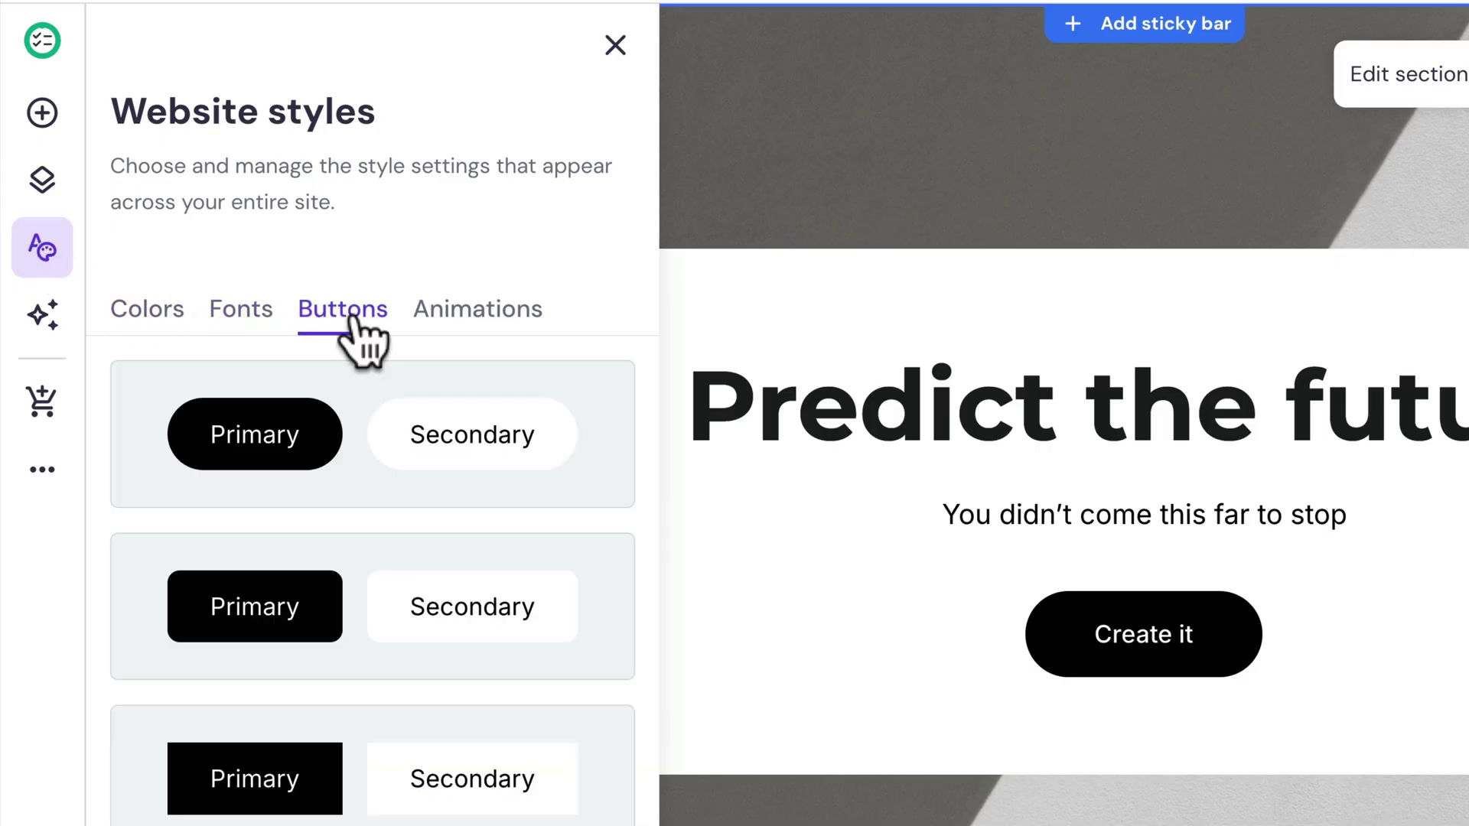
pyautogui.click(461, 324)
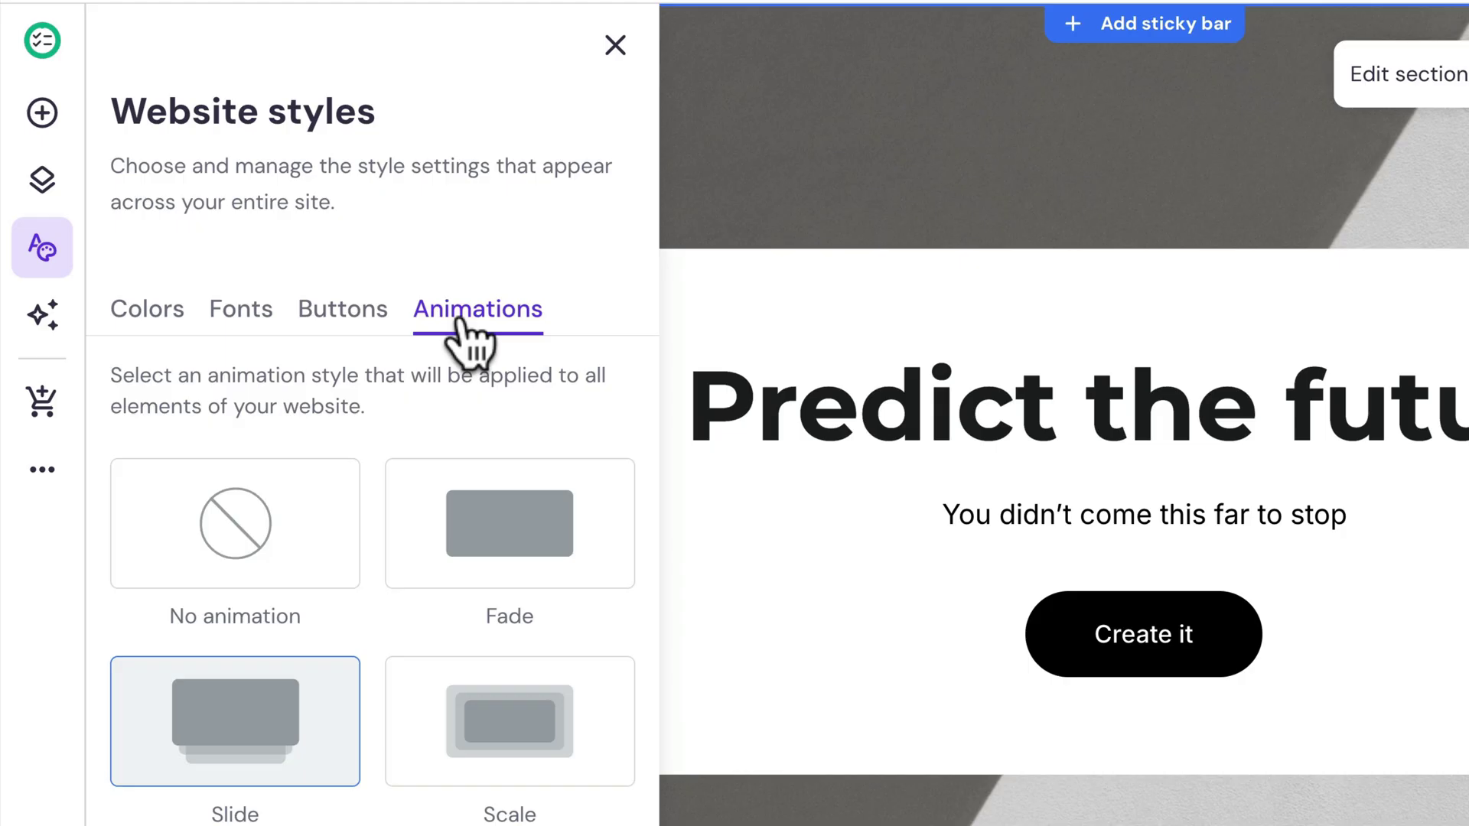
pyautogui.click(615, 45)
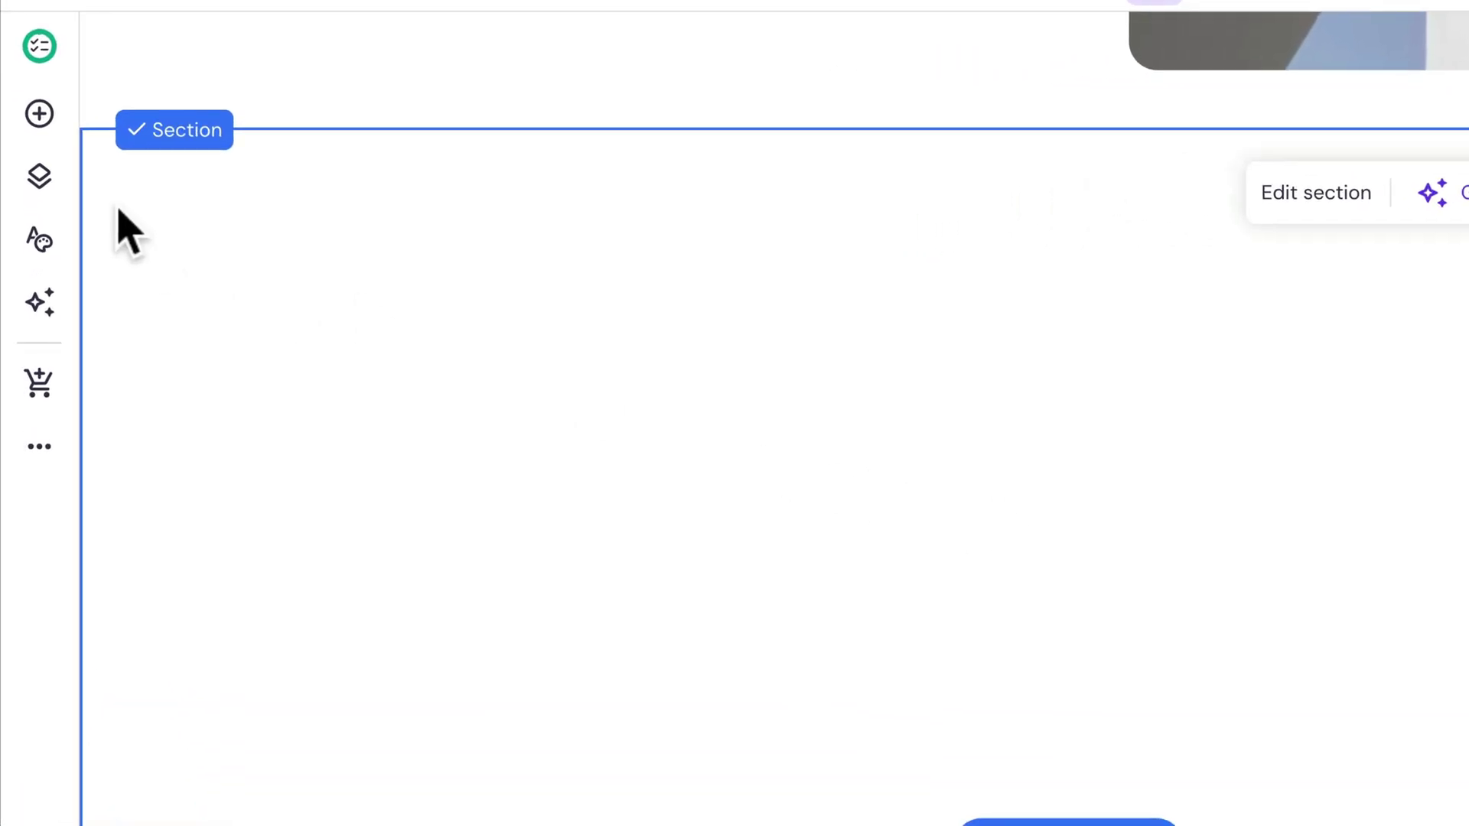
# - Add a text element to the blank section and center it horizontally near the section's upper edge
pyautogui.click(39, 115)
pyautogui.moveTo(184, 273); pyautogui.dragTo(768, 341)
pyautogui.scroll(5, 768, 341)
pyautogui.scroll(-5, 765, 490)
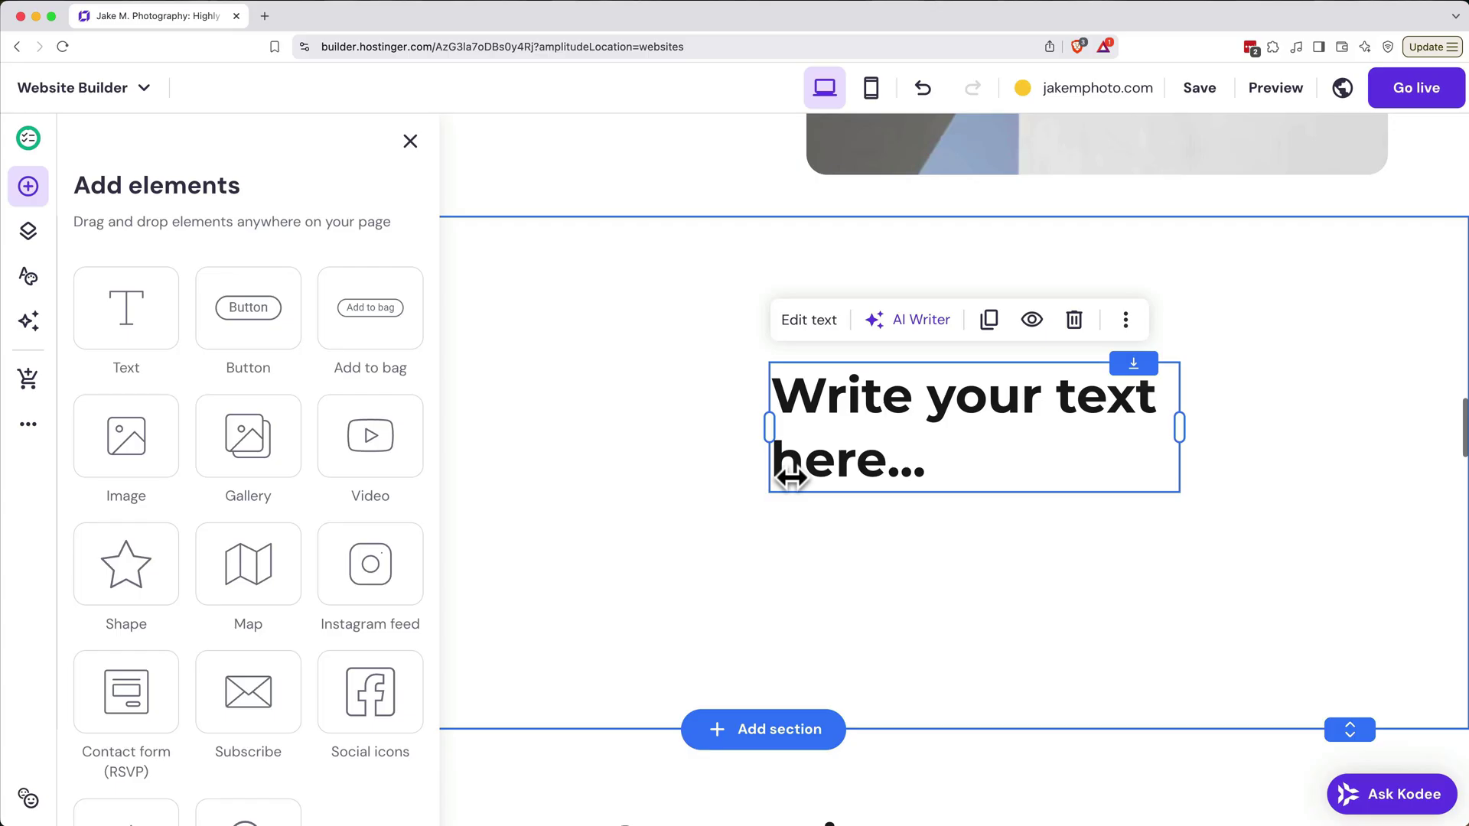
pyautogui.moveTo(1006, 438); pyautogui.dragTo(797, 370)
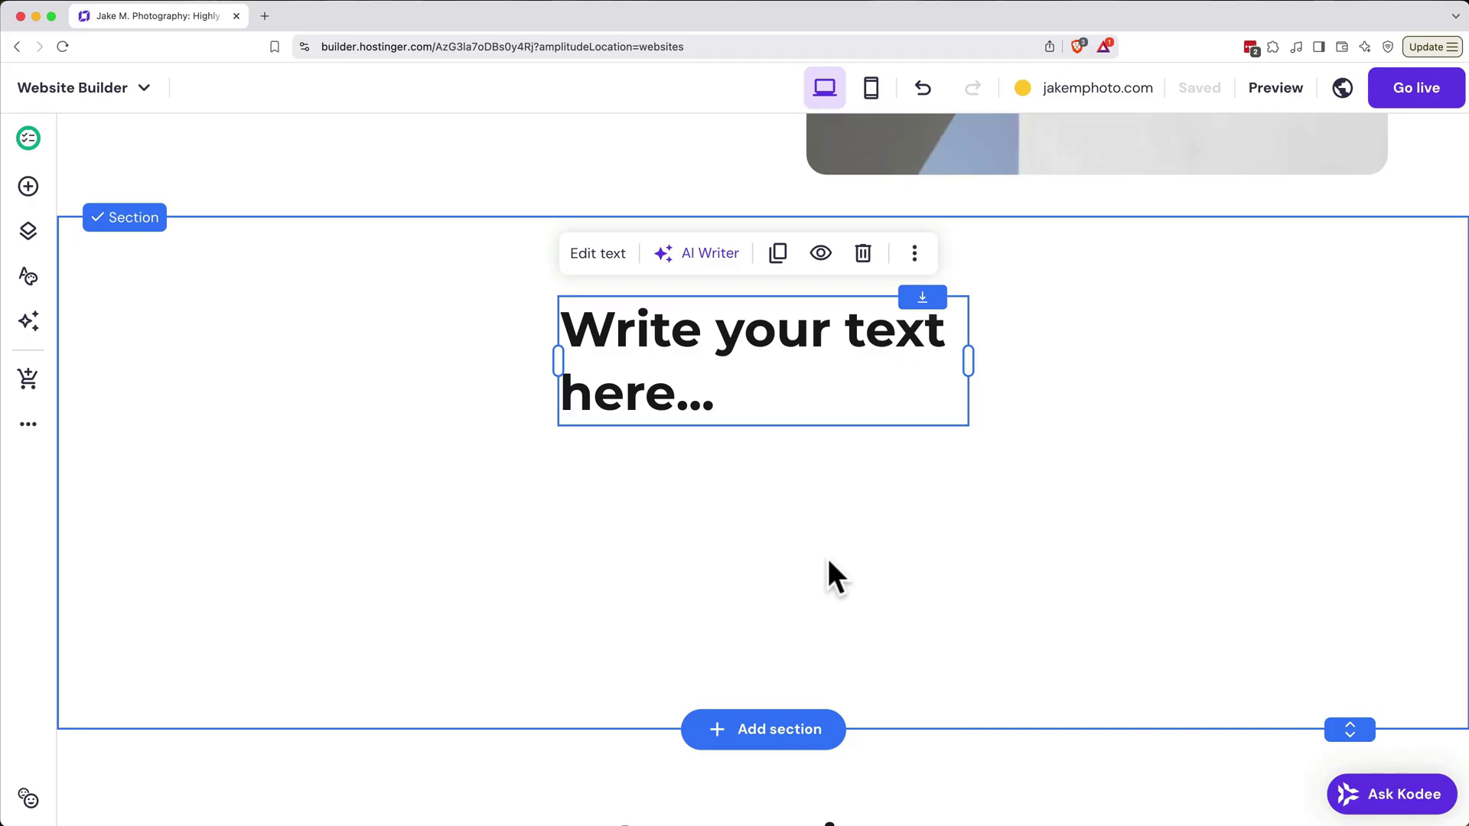
# - Replace the placeholder text with "New Headline Here" and widen its text box so the headline fits on one line
pyautogui.click(601, 256)
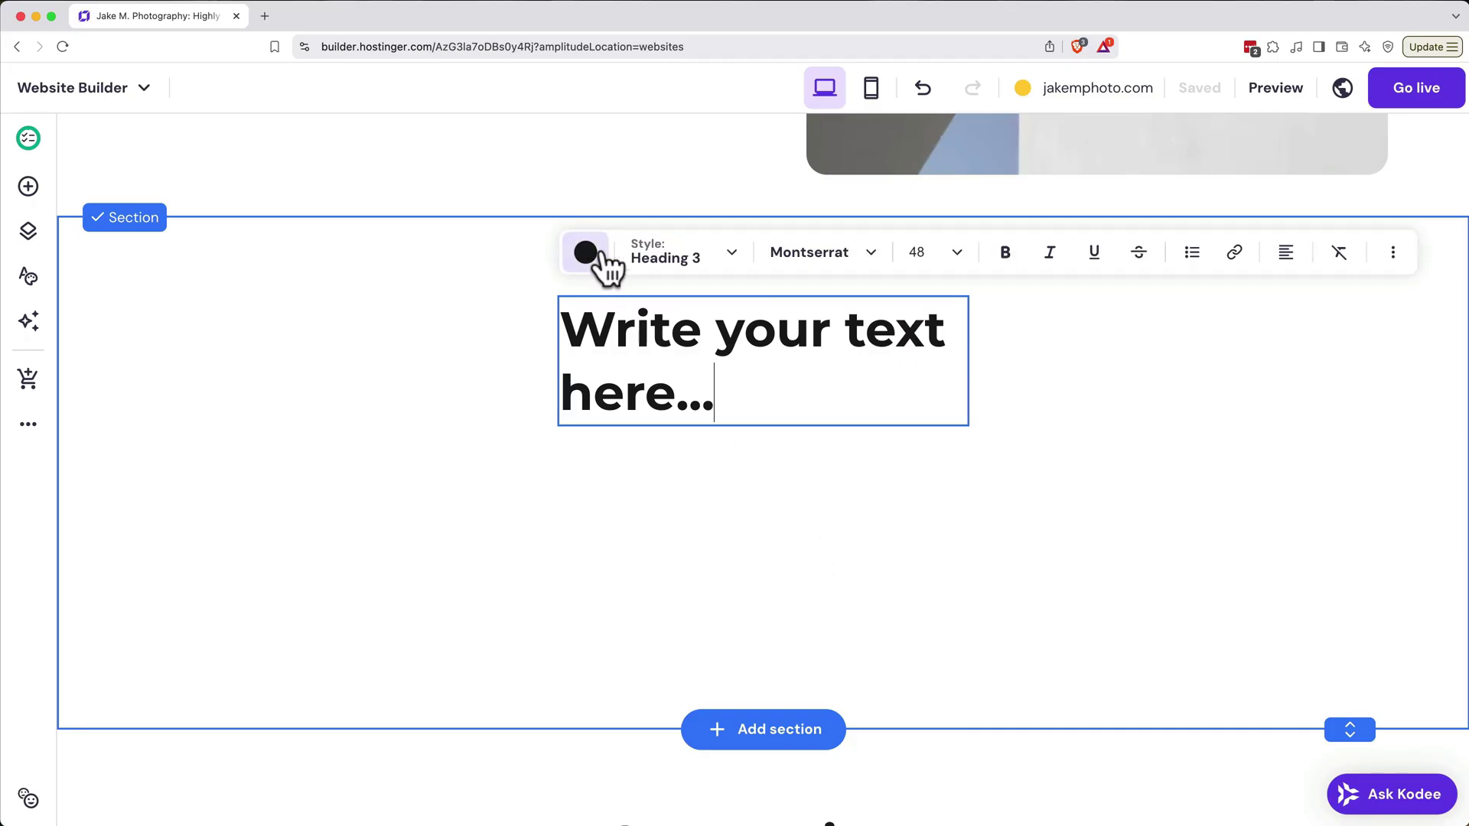
pyautogui.tripleClick(646, 360)
pyautogui.write('New Headline Here')
pyautogui.click(974, 364)
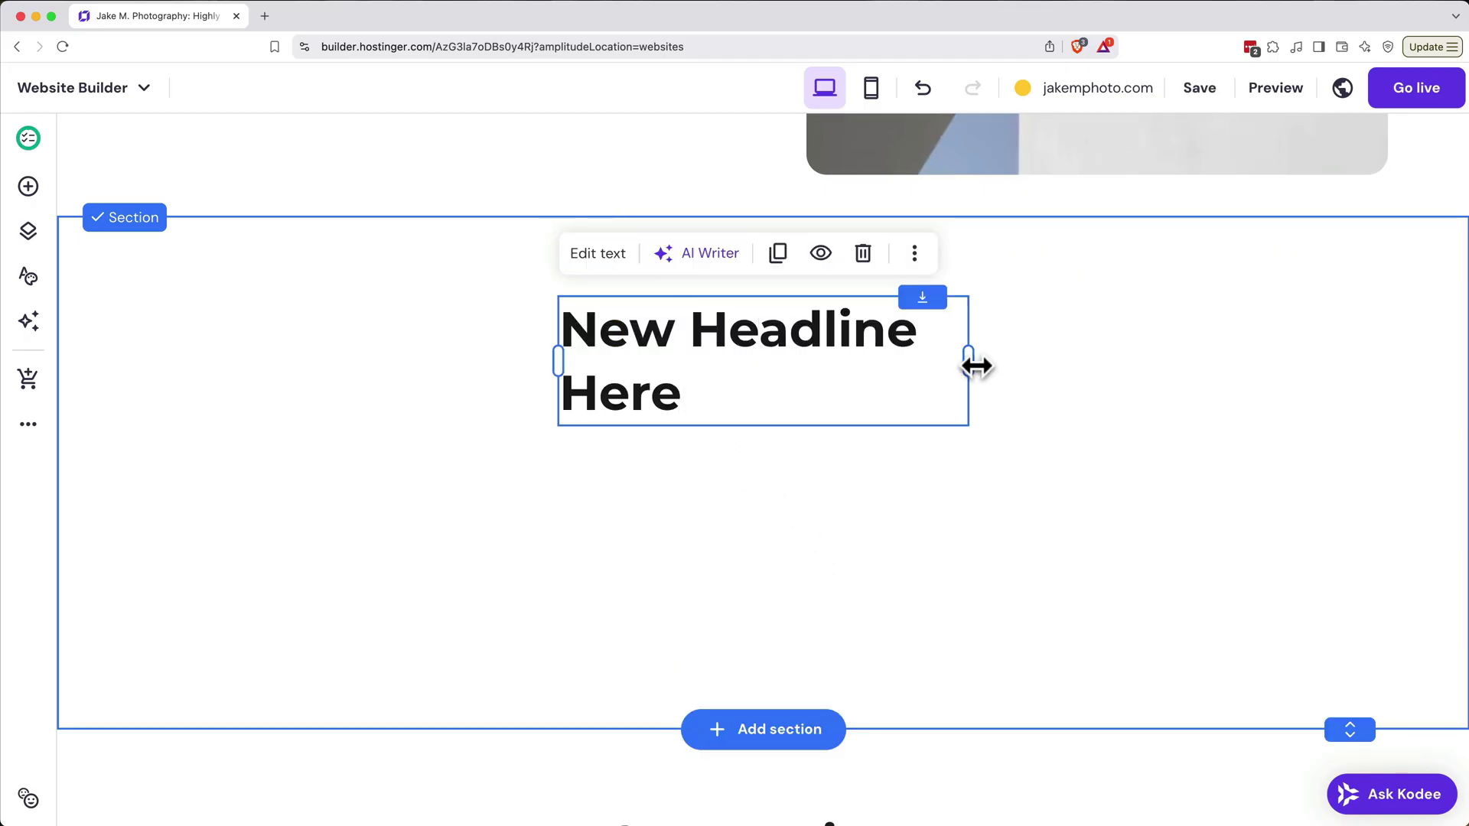
pyautogui.moveTo(974, 365); pyautogui.dragTo(1074, 364)
pyautogui.click(820, 336)
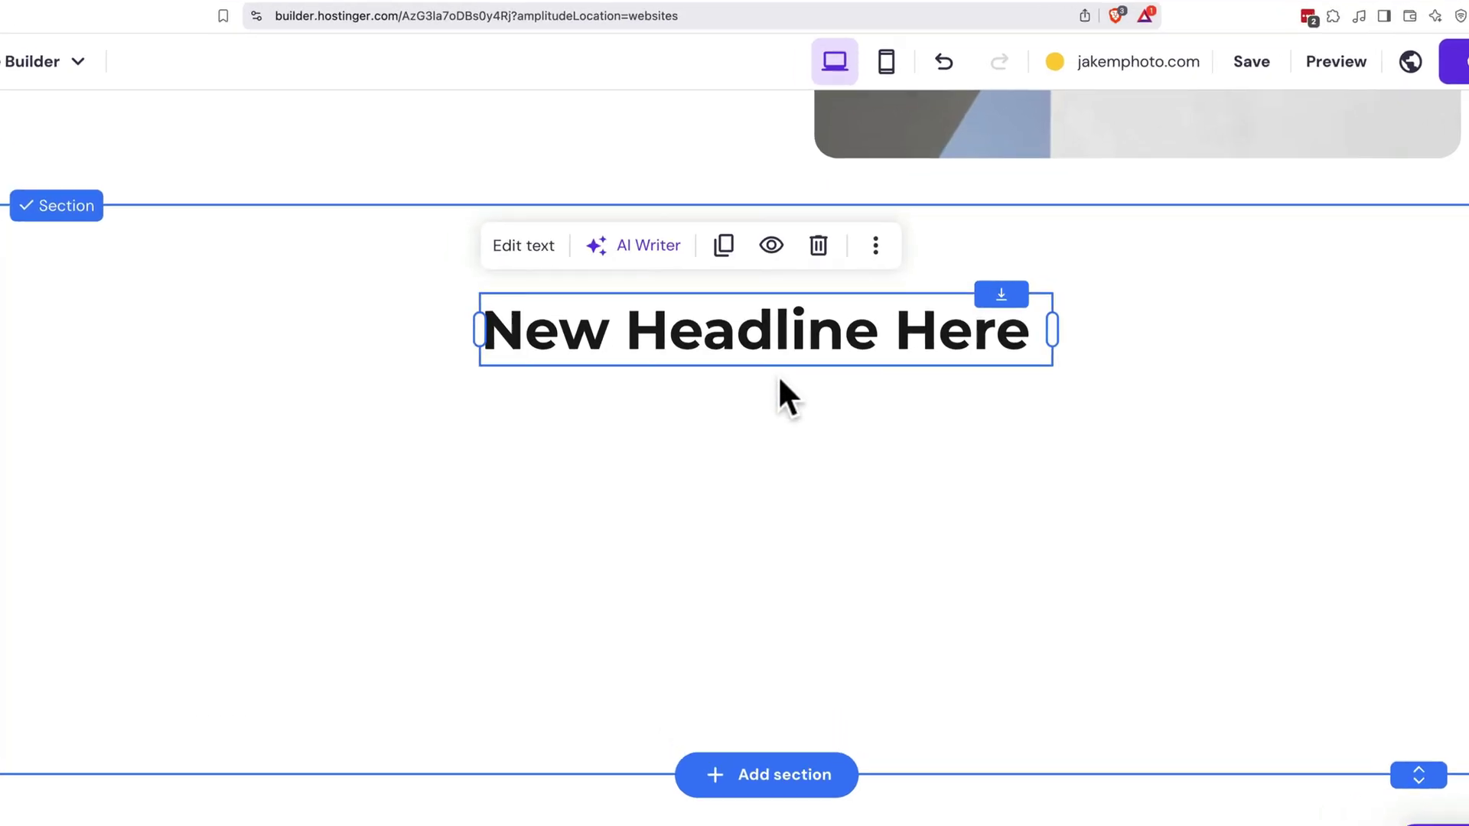
# - Duplicate the headline, move the copy directly below the original and delete the copy
pyautogui.click(723, 238)
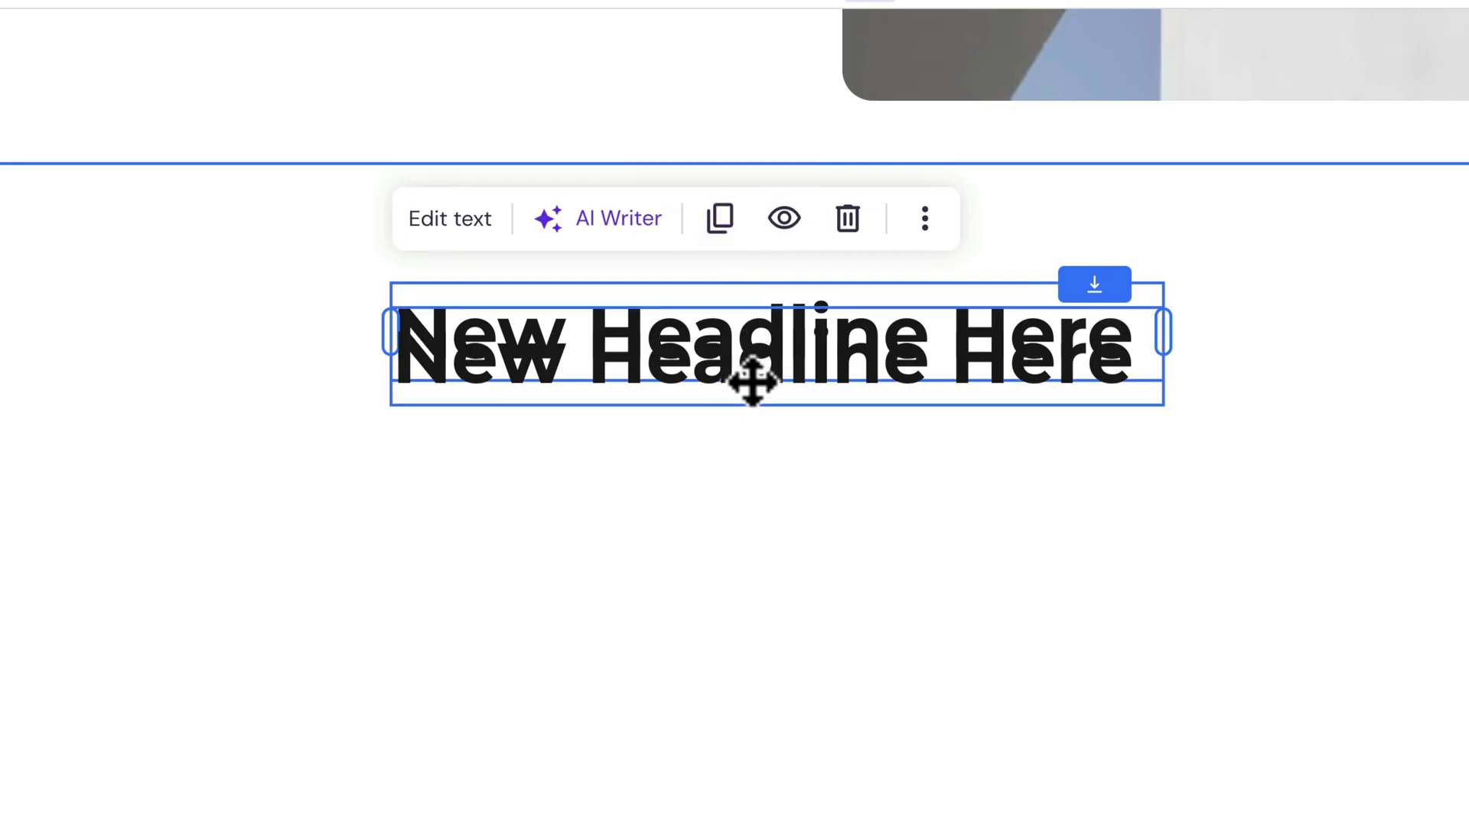
pyautogui.moveTo(751, 383); pyautogui.dragTo(751, 469)
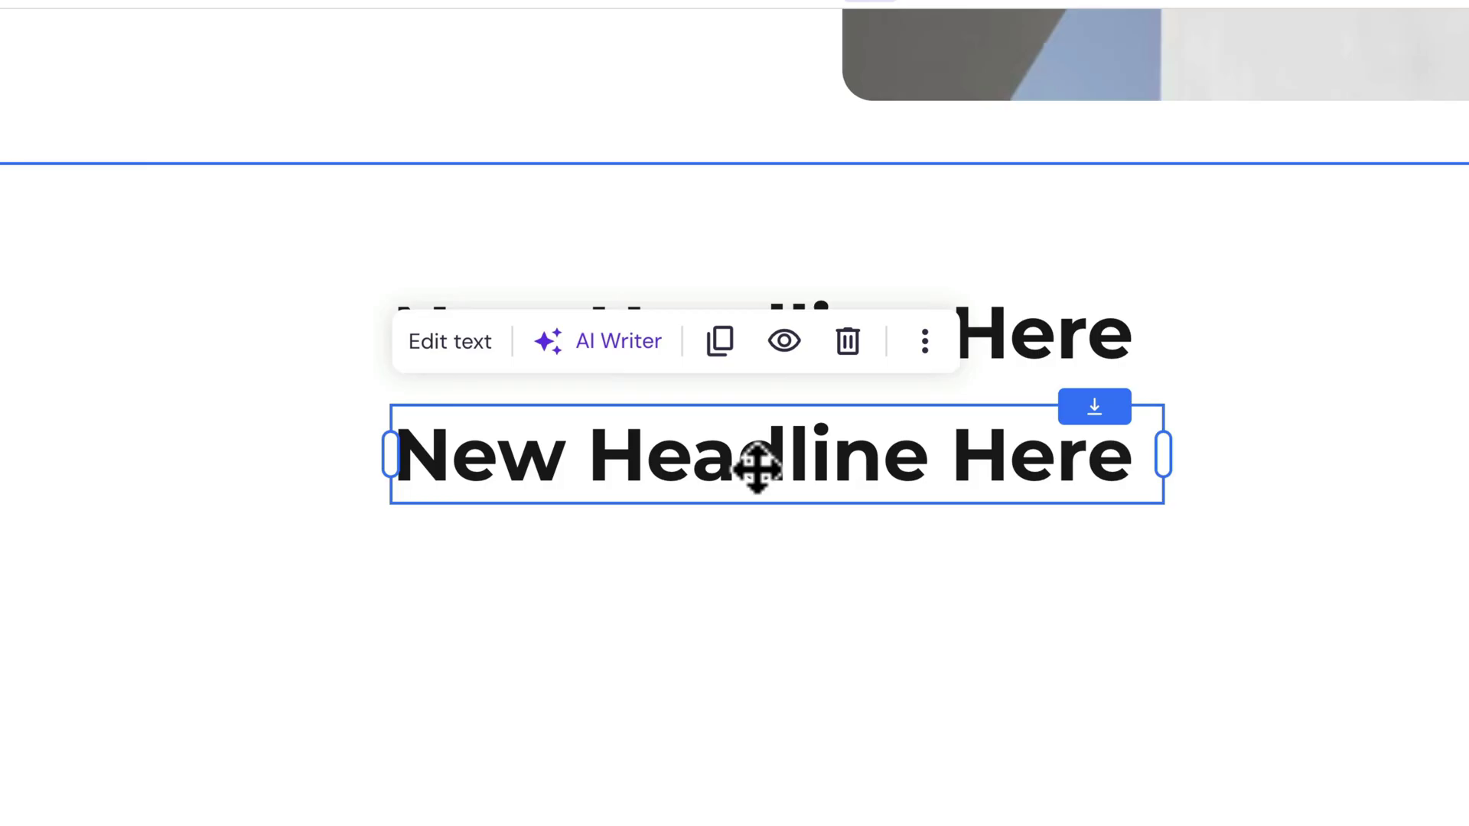
pyautogui.click(849, 352)
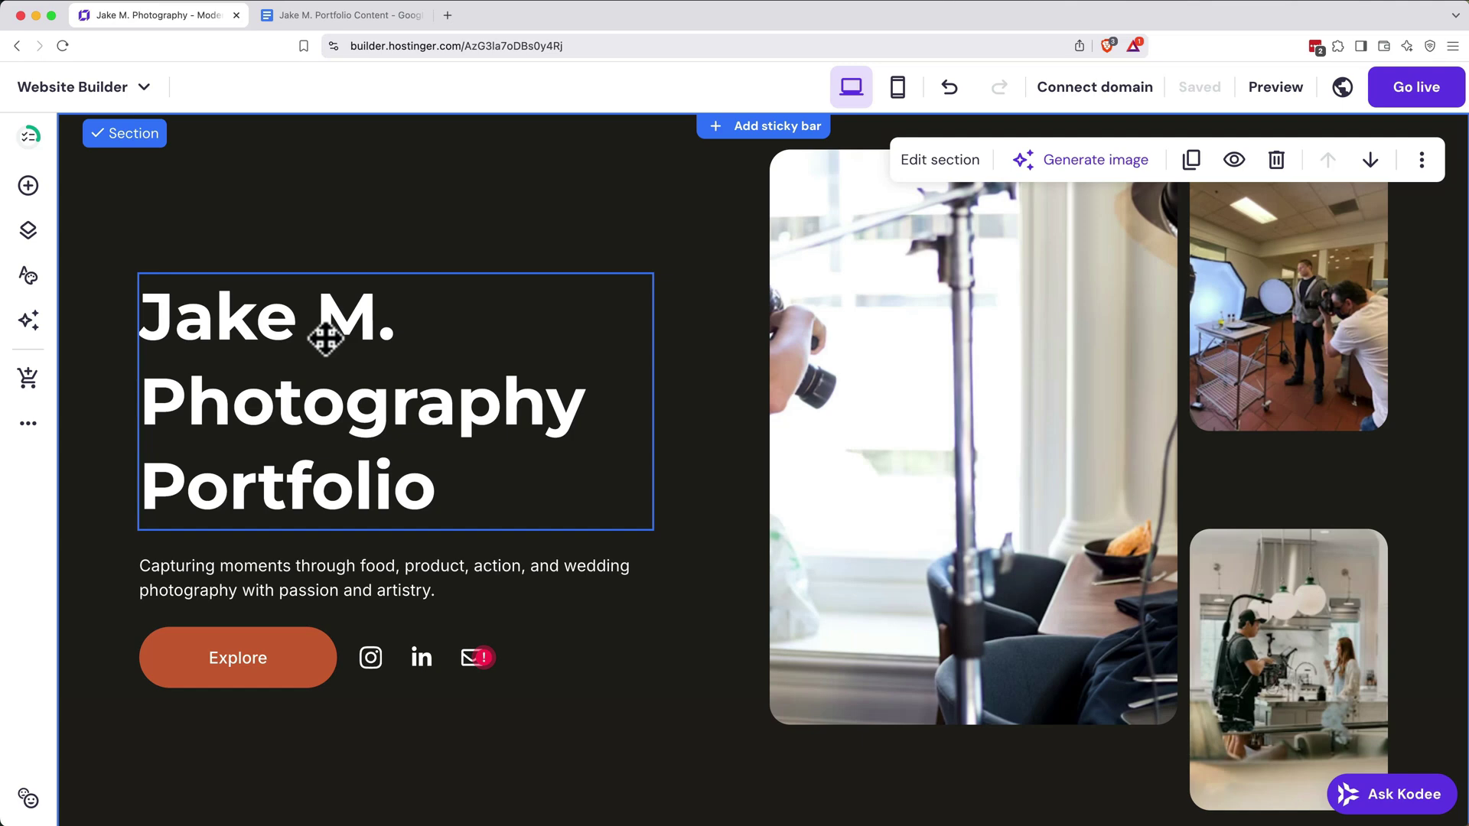
# - Change the wording after the name in the hero heading to "Photographer"
pyautogui.click(325, 337)
pyautogui.moveTo(443, 492); pyautogui.dragTo(499, 413)
pyautogui.write('er')
pyautogui.click(501, 424)
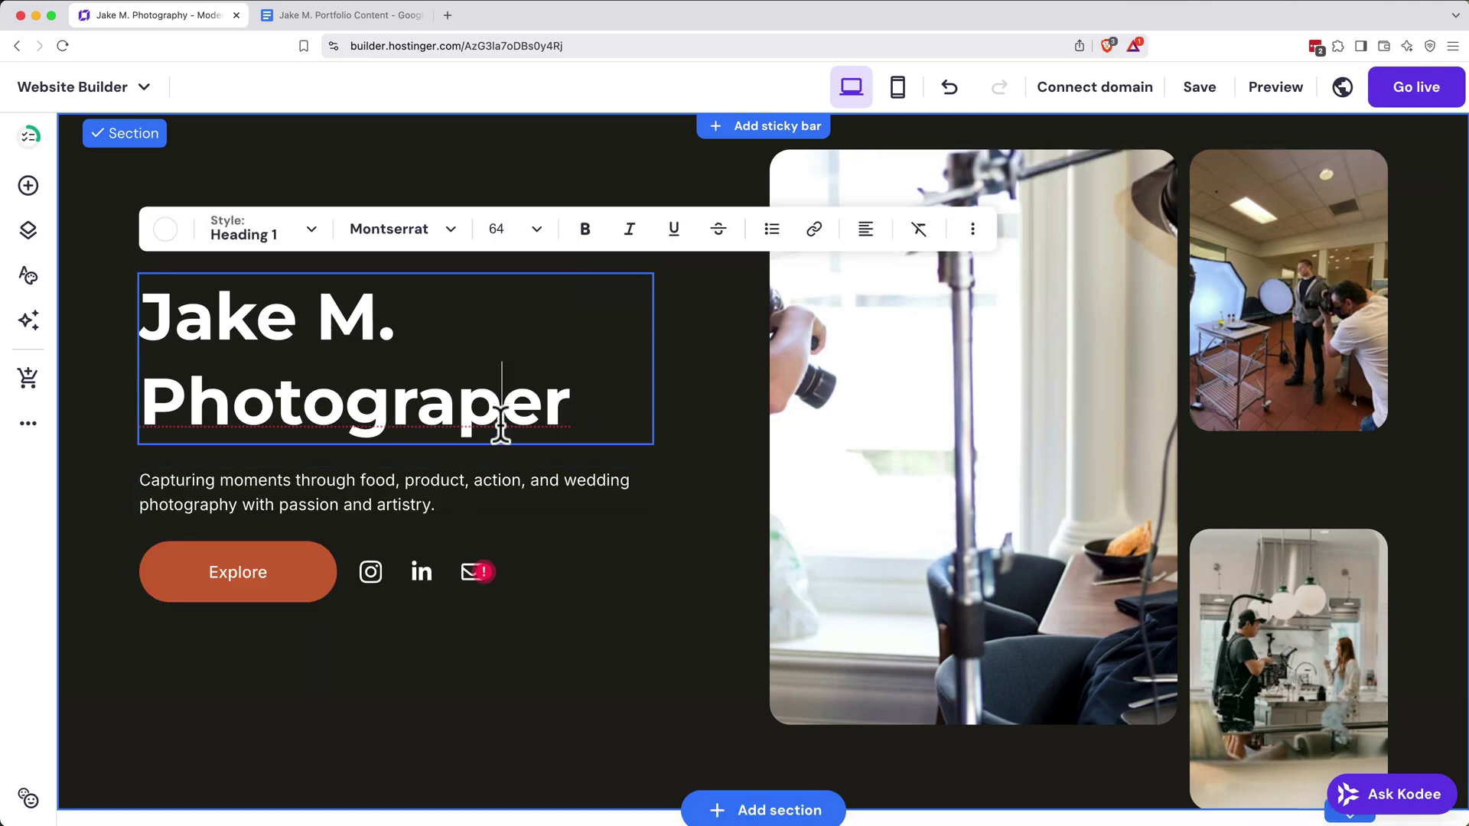
pyautogui.write('h')
pyautogui.click(462, 486)
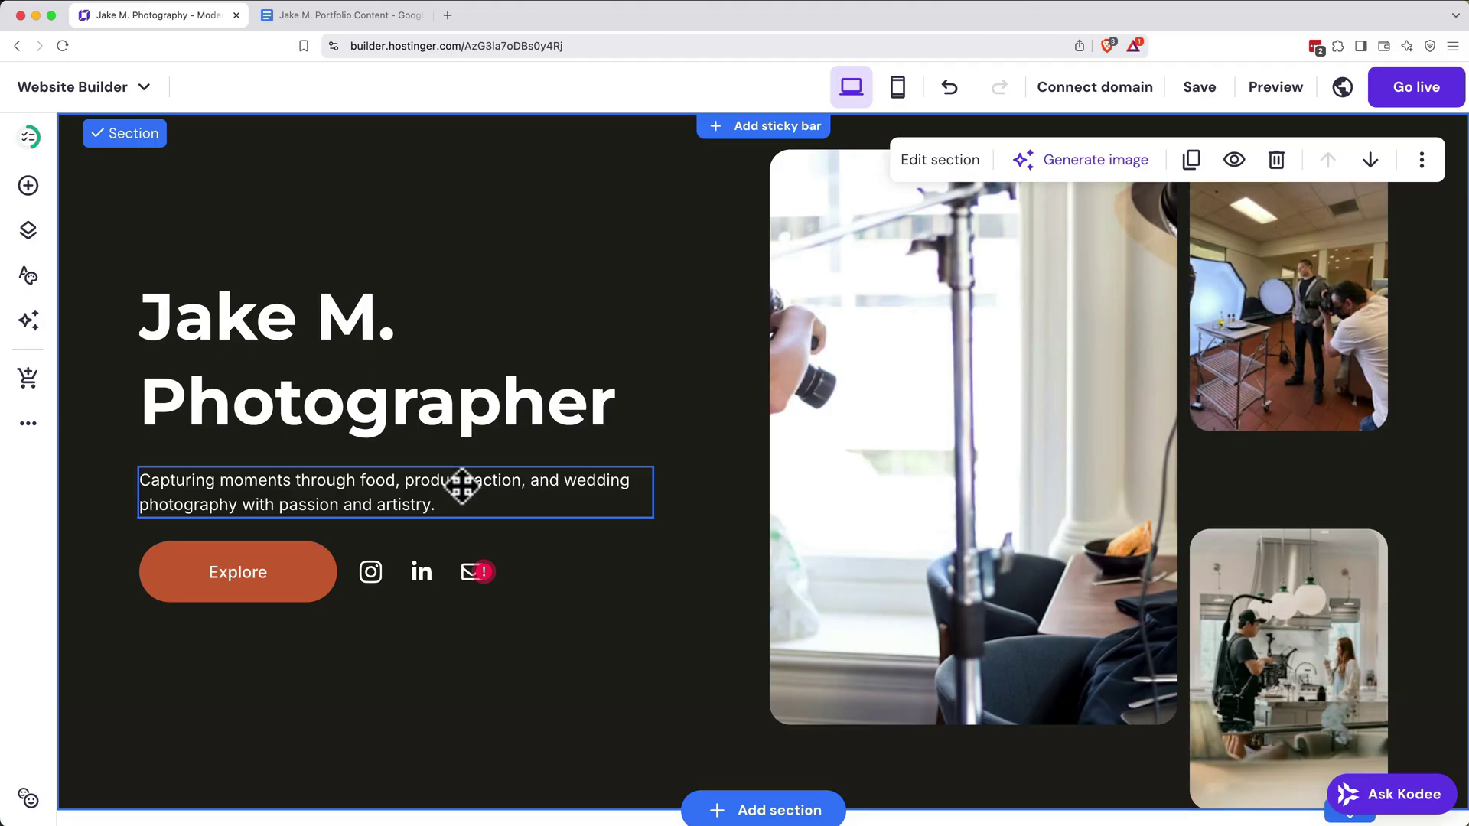
# - Set the hero paragraph to "Capturing moments, telling stories. I specialize in food, product, action, and wedding photography, delivering high-quality visuals that bring brands and memories to life."
pyautogui.click(285, 492)
pyautogui.click(283, 492)
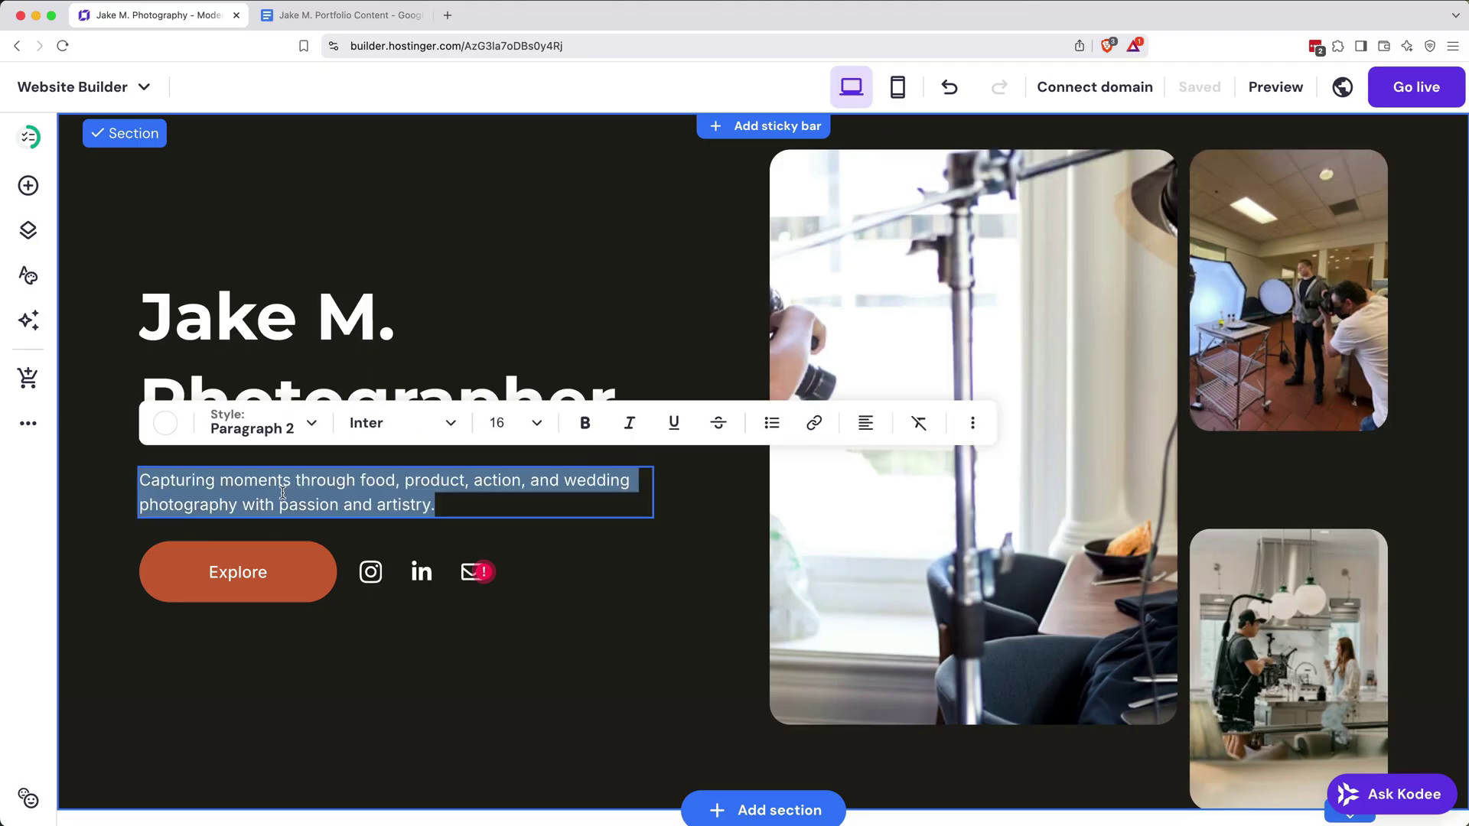
pyautogui.write('Capturing moments, telling stories. I specialize in food, product, action, and wedding photography, delivering high-quality visuals that bring brands and memories to life.')
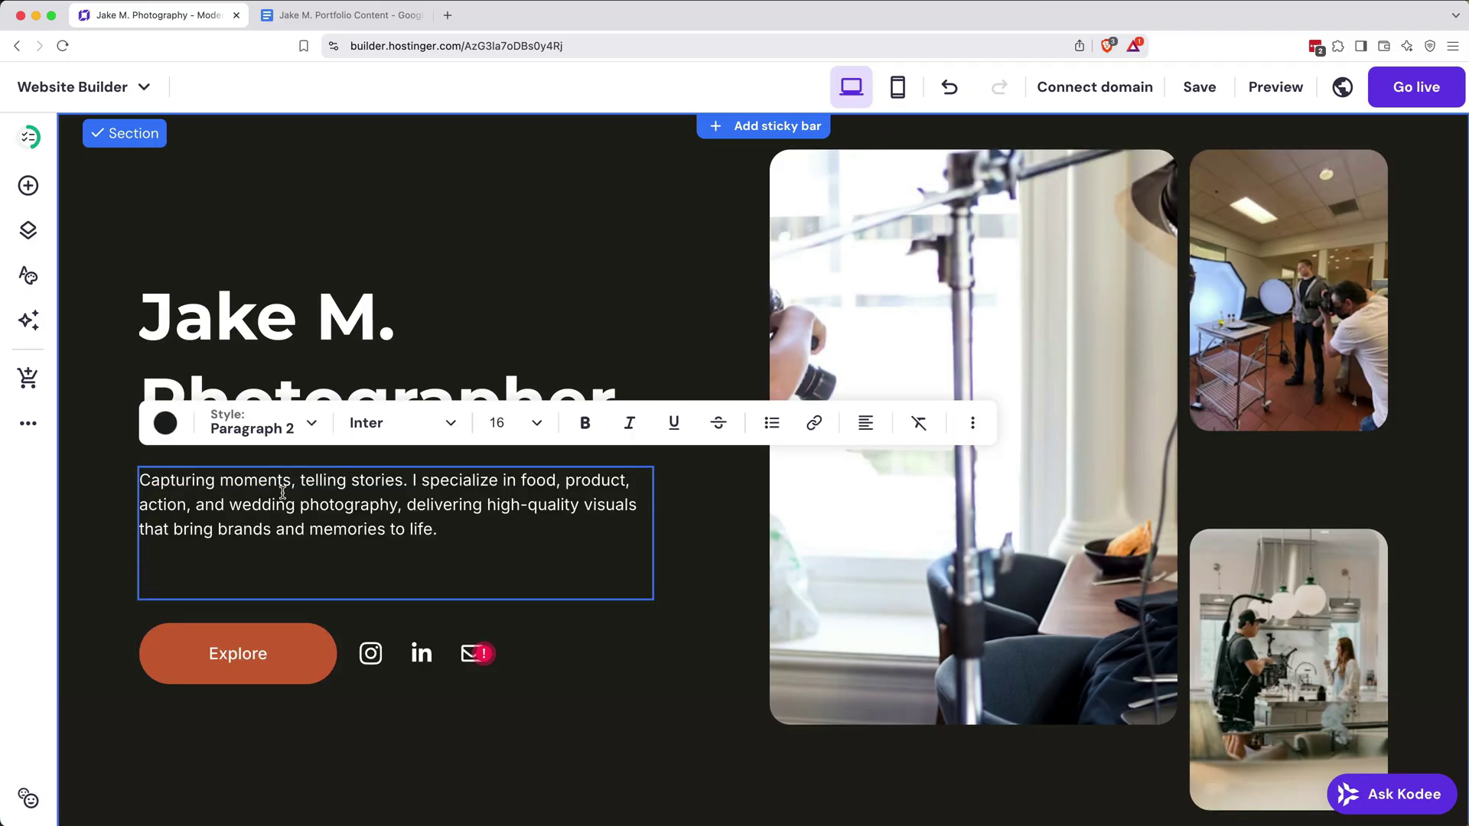
# - Set the hero button's text to "VIEW MY WORK" and close its settings
pyautogui.click(253, 677)
pyautogui.click(216, 591)
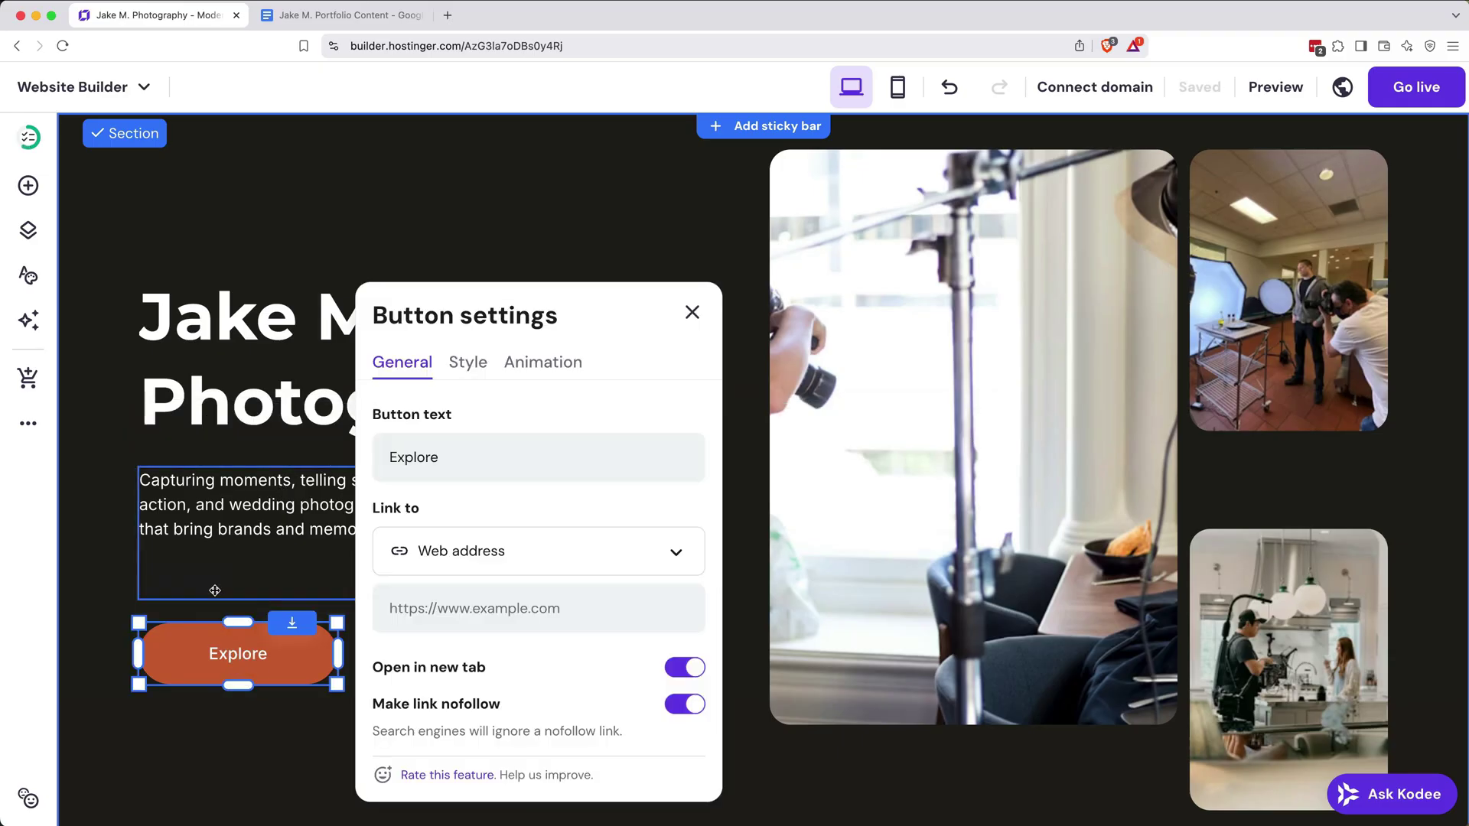
pyautogui.doubleClick(408, 457)
pyautogui.write('VIEW MY WORK')
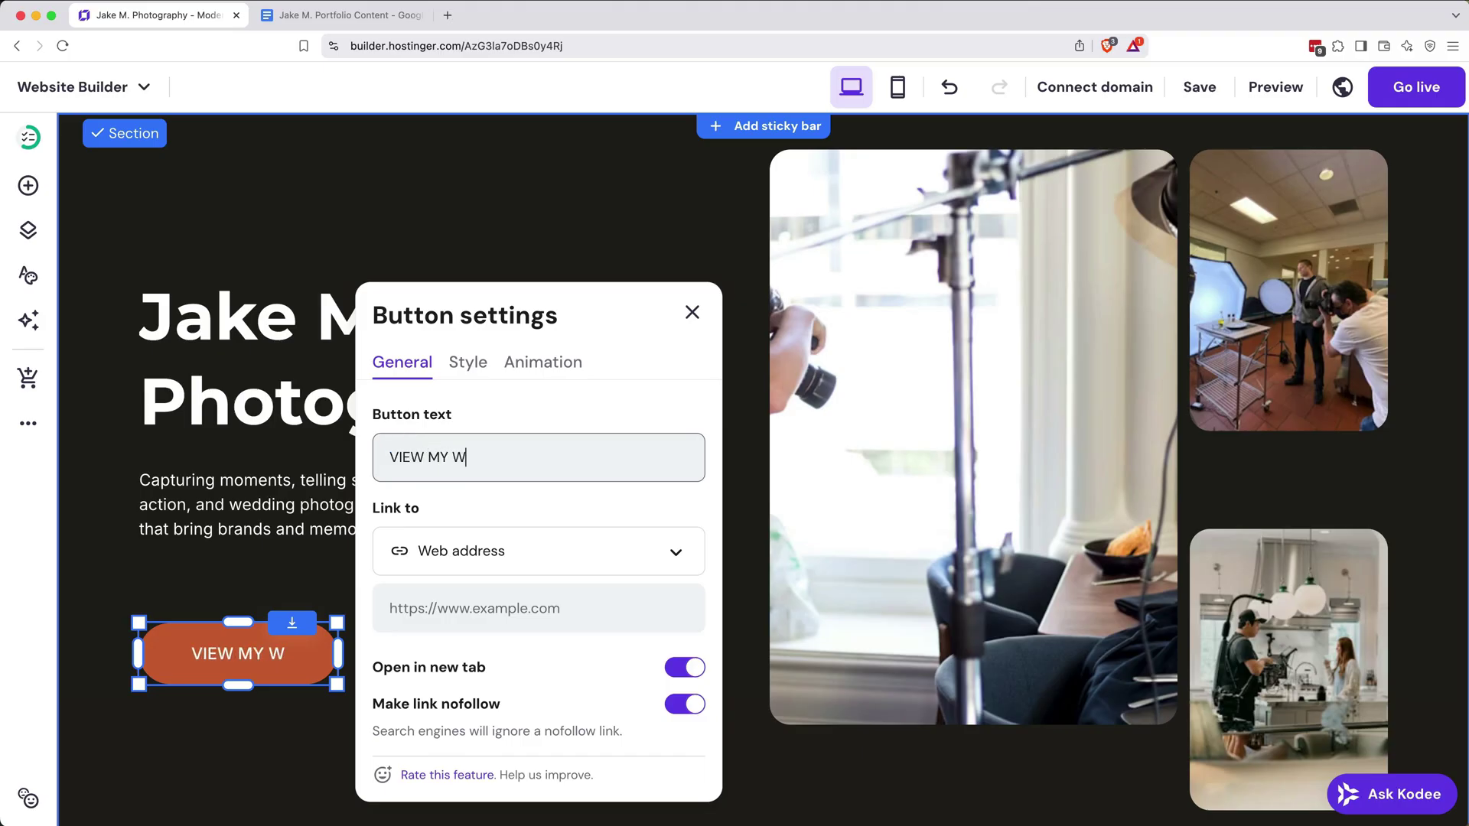
pyautogui.click(693, 313)
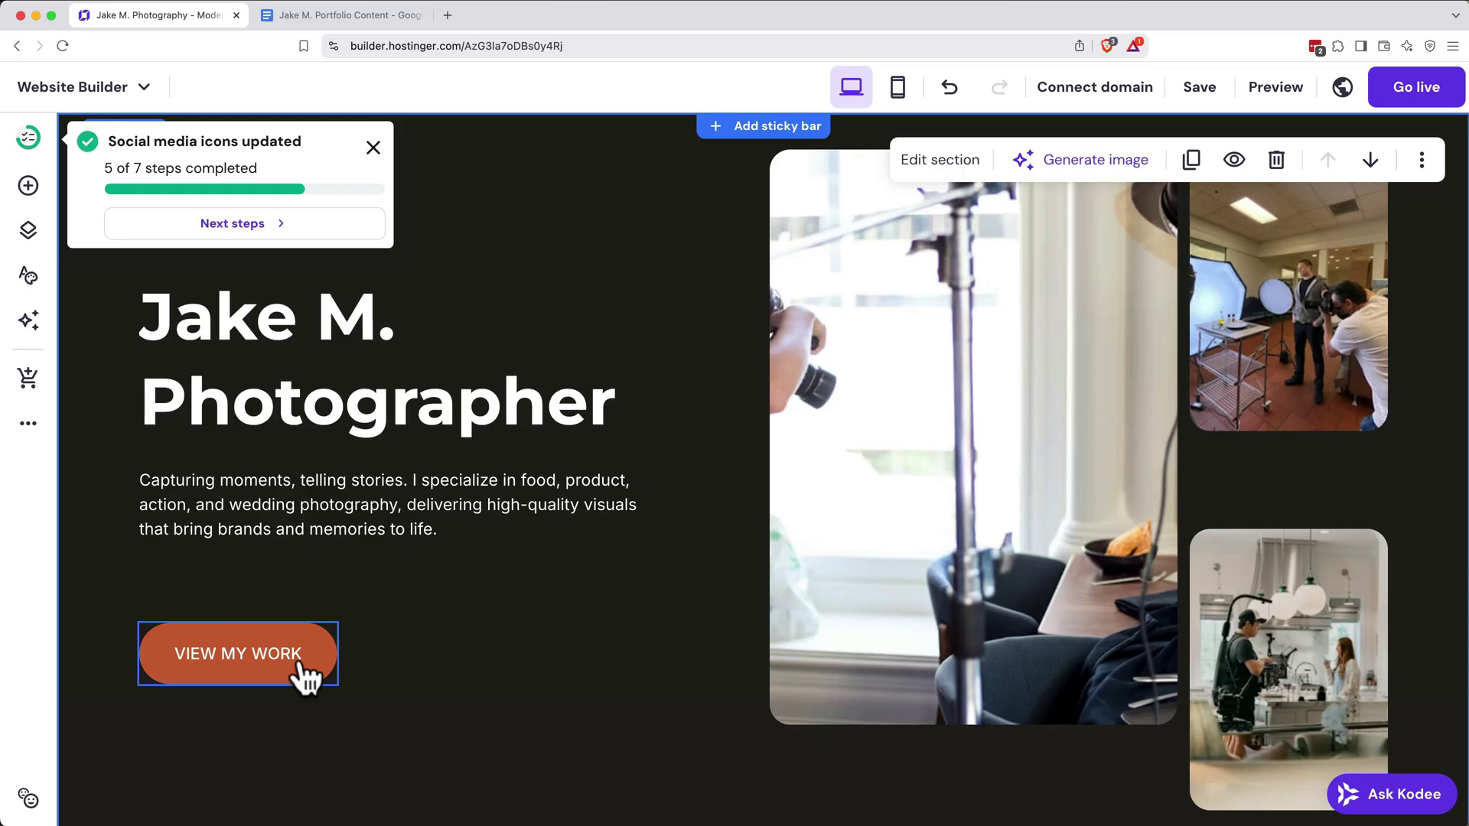
# - Place a duplicate of the VIEW MY WORK button beside the original, giving it the outlined style and the text "CONTACT ME"
pyautogui.click(301, 663)
pyautogui.moveTo(262, 643); pyautogui.dragTo(472, 658)
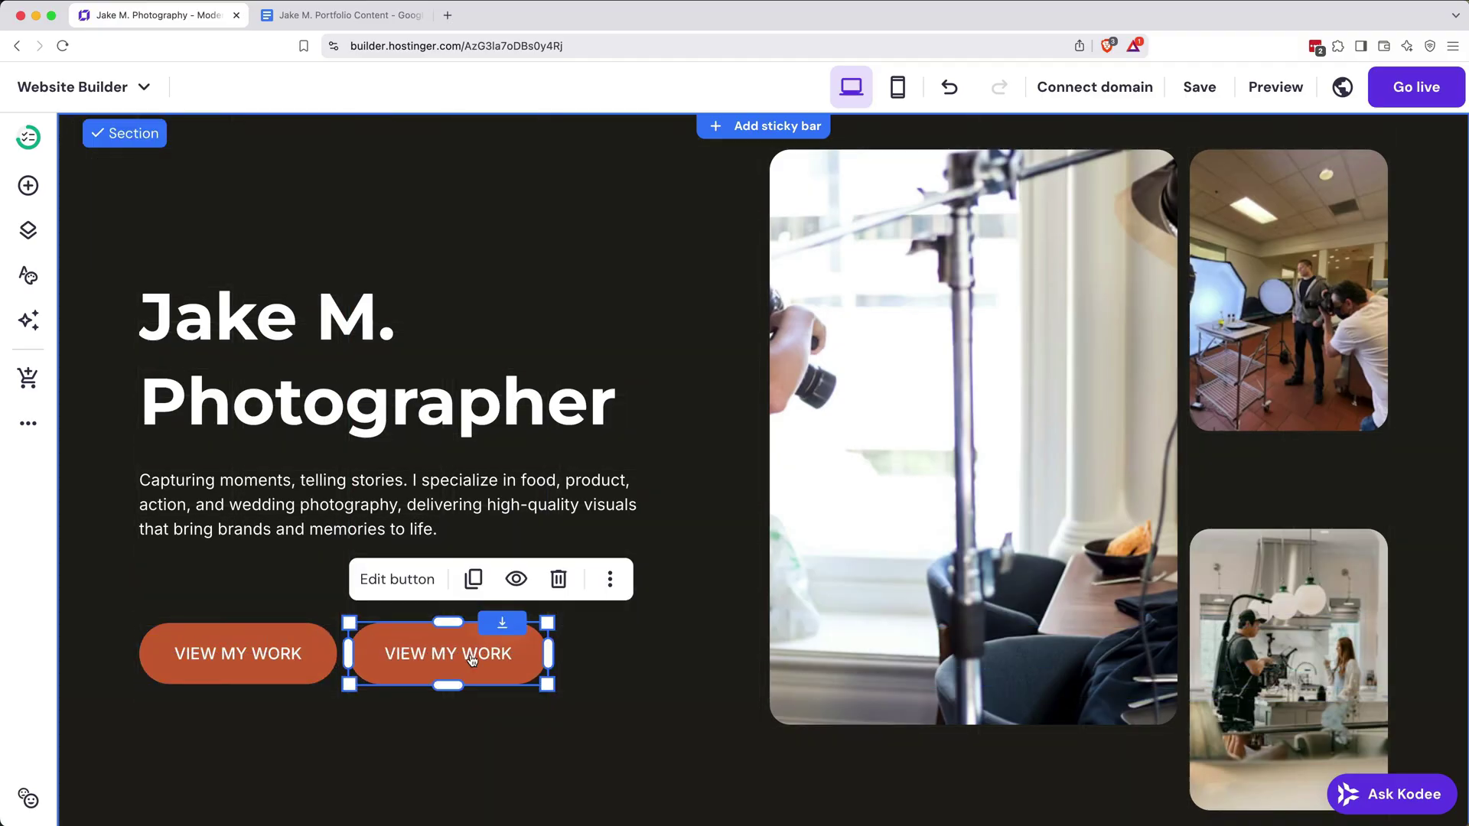
pyautogui.click(420, 585)
pyautogui.click(615, 281)
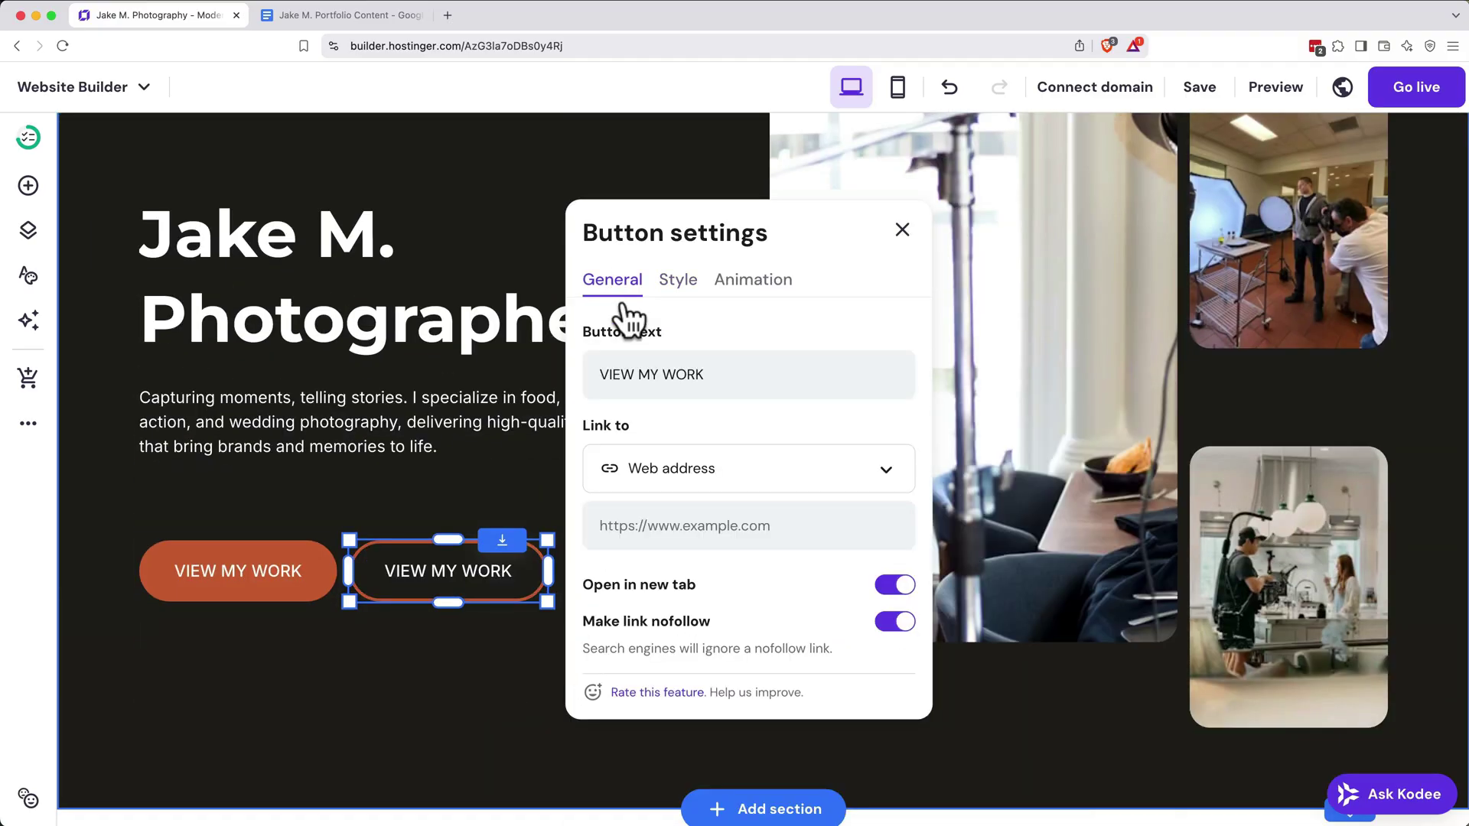
pyautogui.tripleClick(650, 374)
pyautogui.write('CONTACT ME')
pyautogui.click(380, 623)
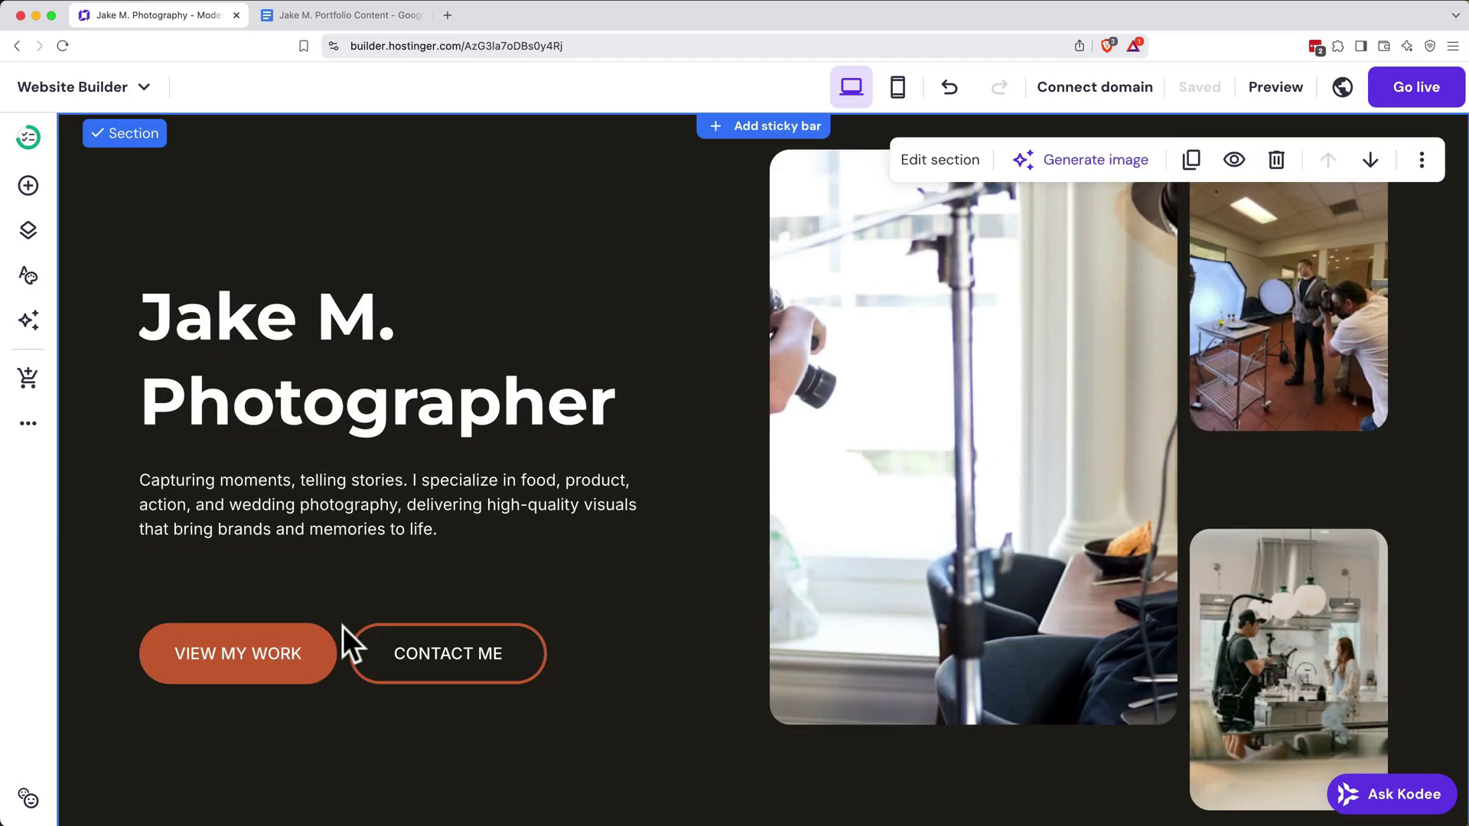
pyautogui.scroll(-15, 343, 626)
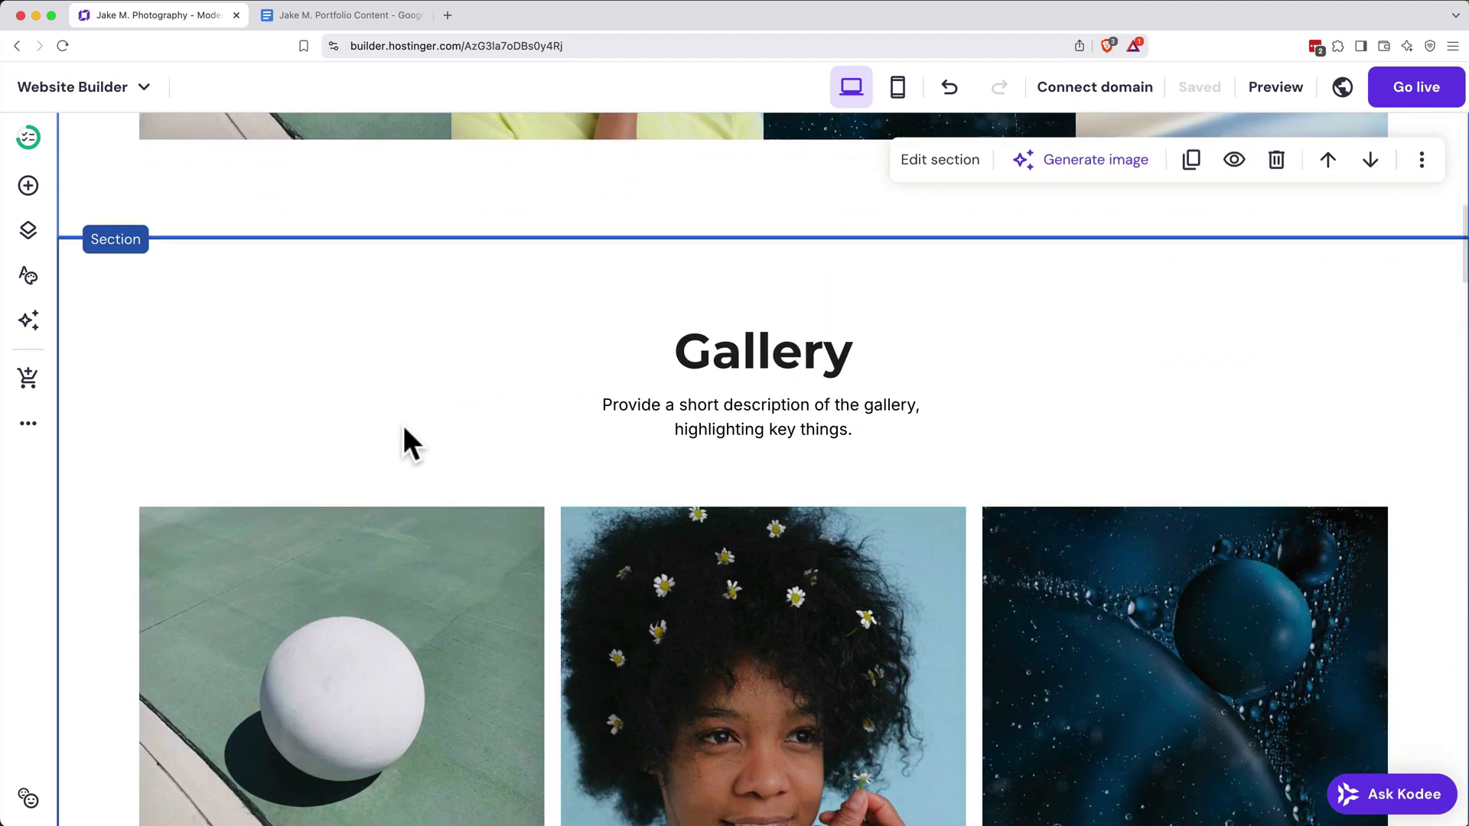
# - Set the anchor name of the second Gallery section, with three large images per row, to "gallery" and close its settings
pyautogui.click(402, 421)
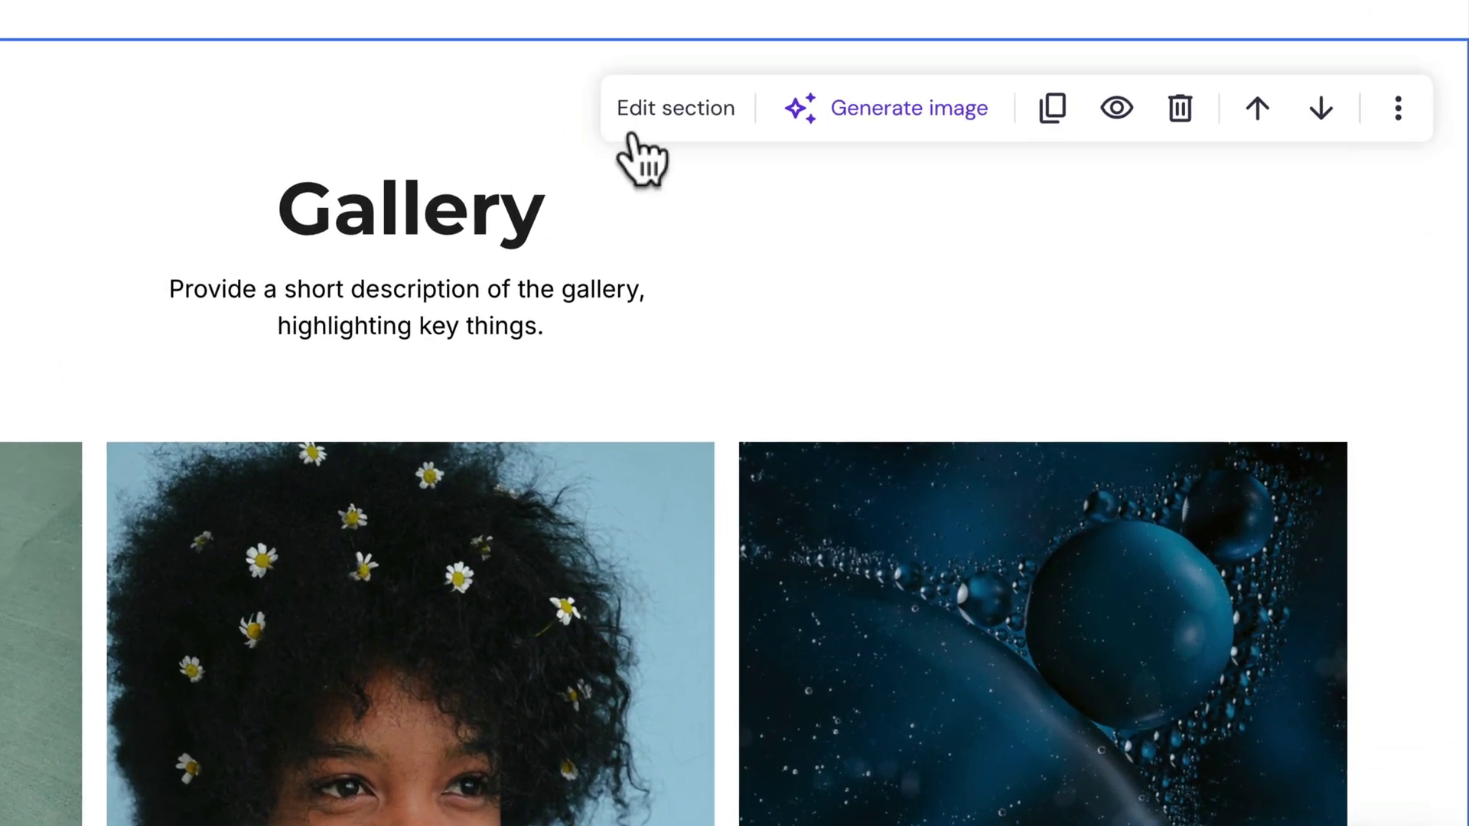
pyautogui.click(926, 285)
pyautogui.click(1216, 199)
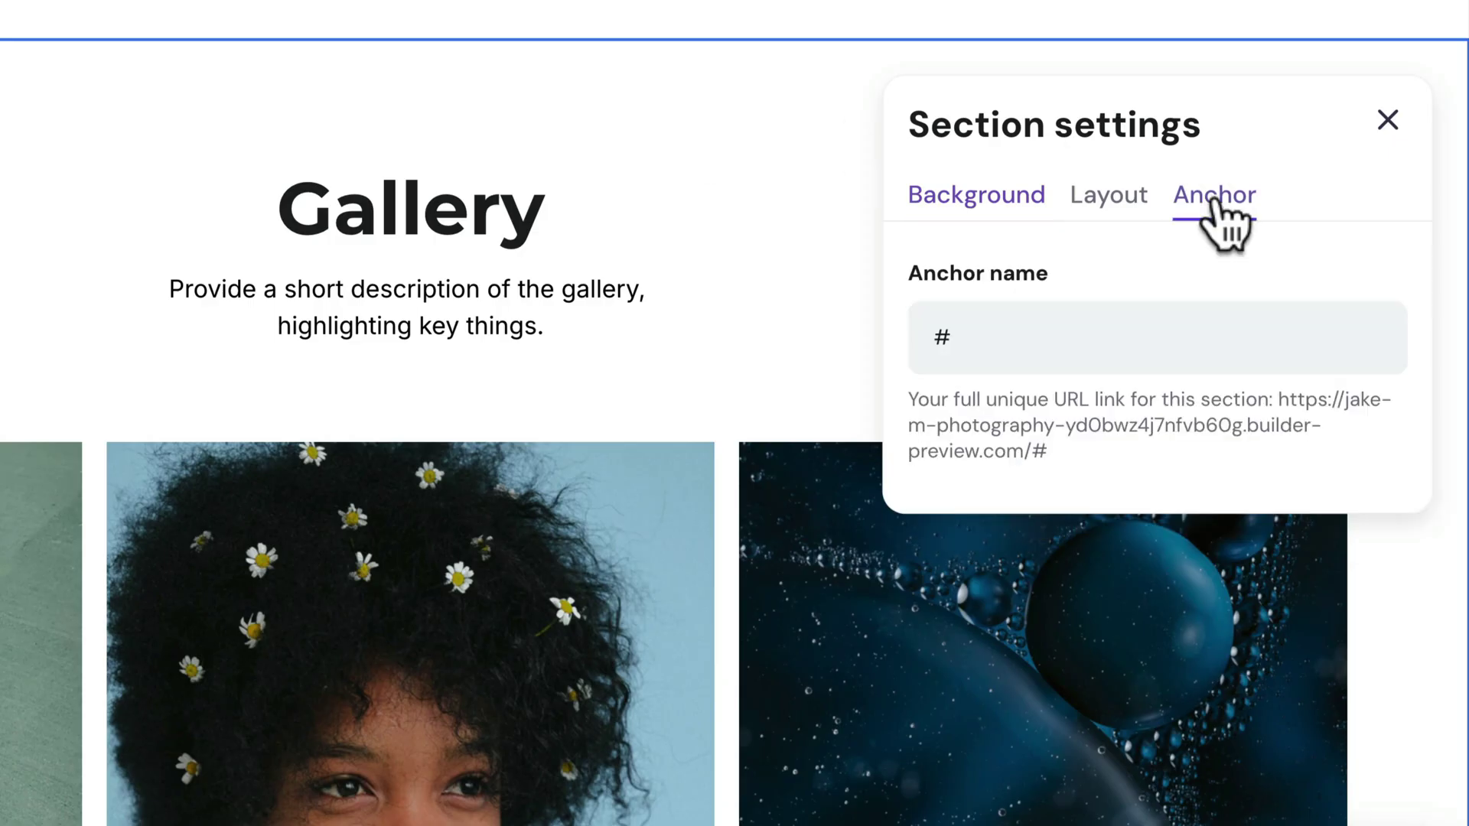
pyautogui.click(1128, 325)
pyautogui.write('gal')
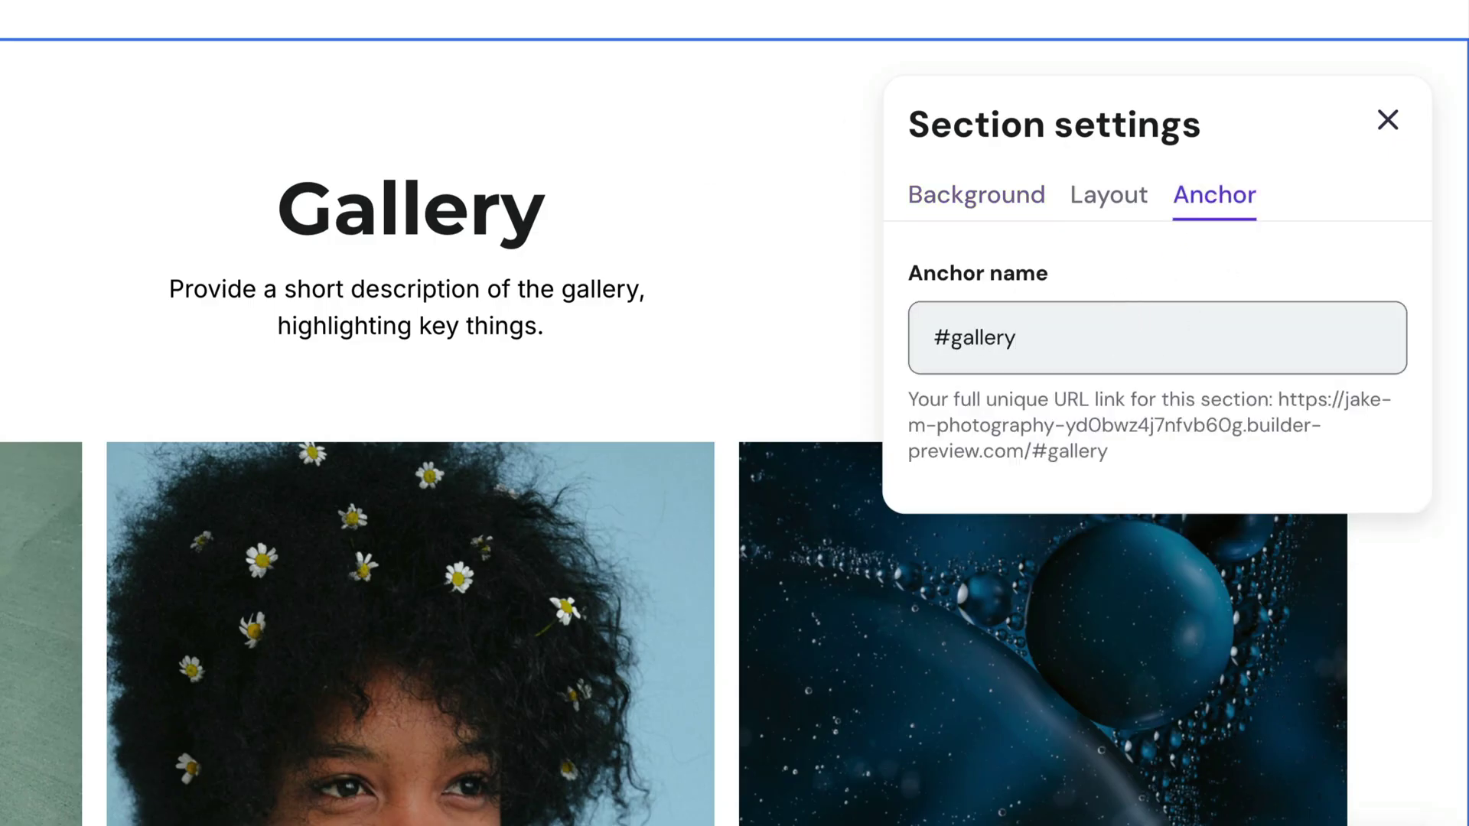
pyautogui.write('lery')
pyautogui.click(1388, 120)
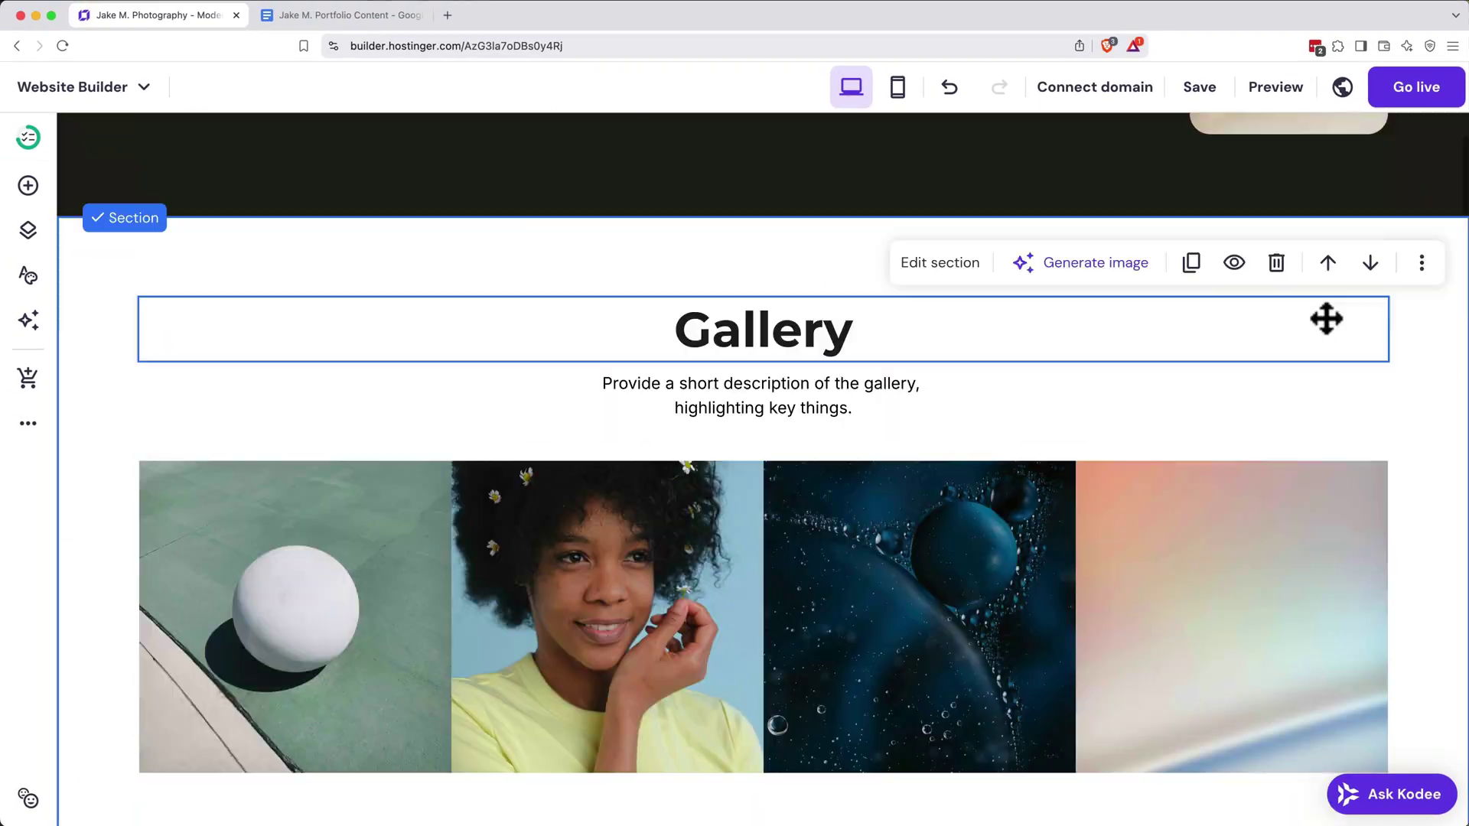
# - Link the hero's VIEW MY WORK button to the "gallery" section of the Home page
pyautogui.scroll(9, 1325, 319)
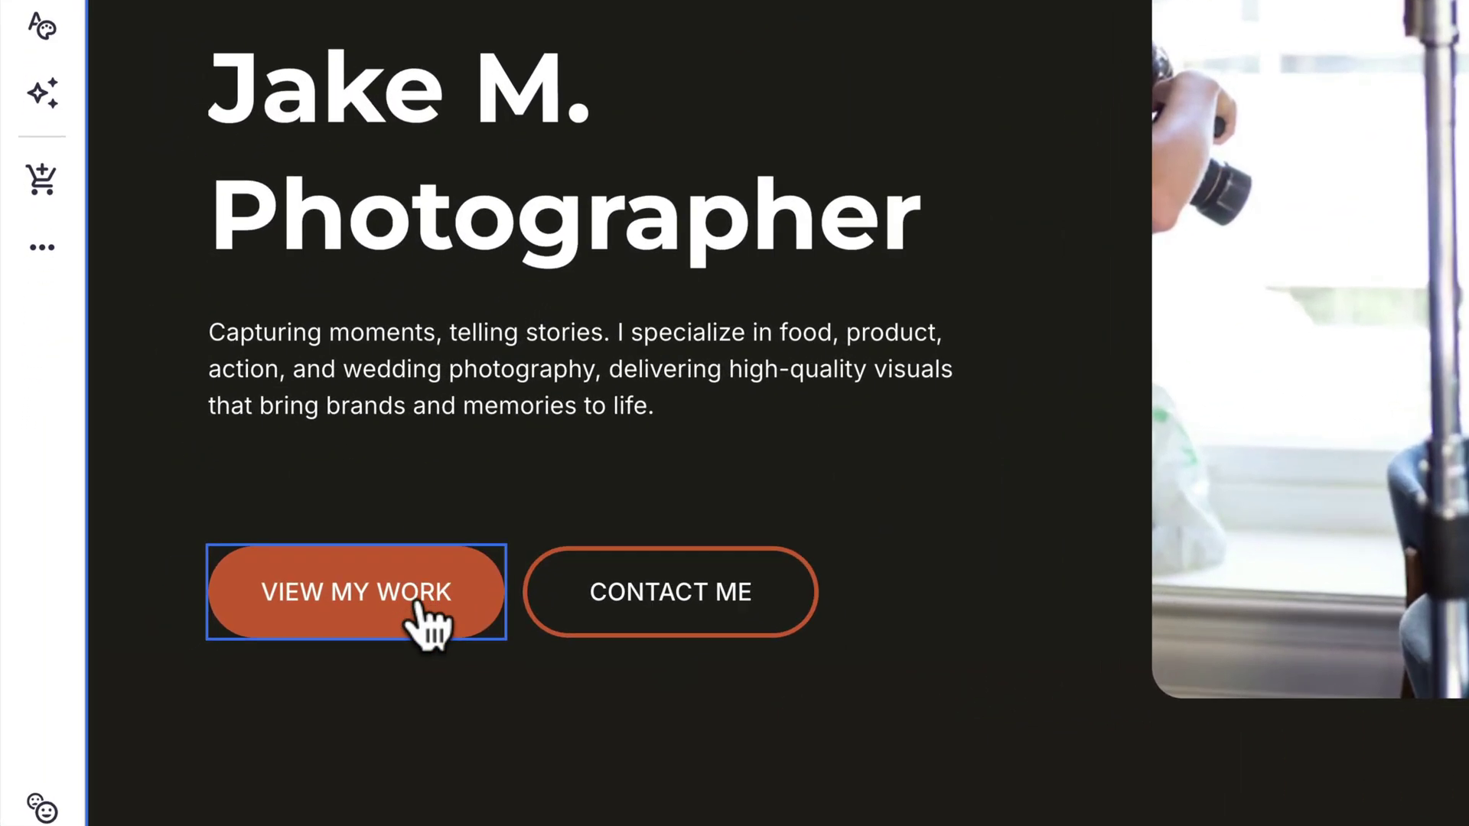
pyautogui.click(417, 604)
pyautogui.click(298, 482)
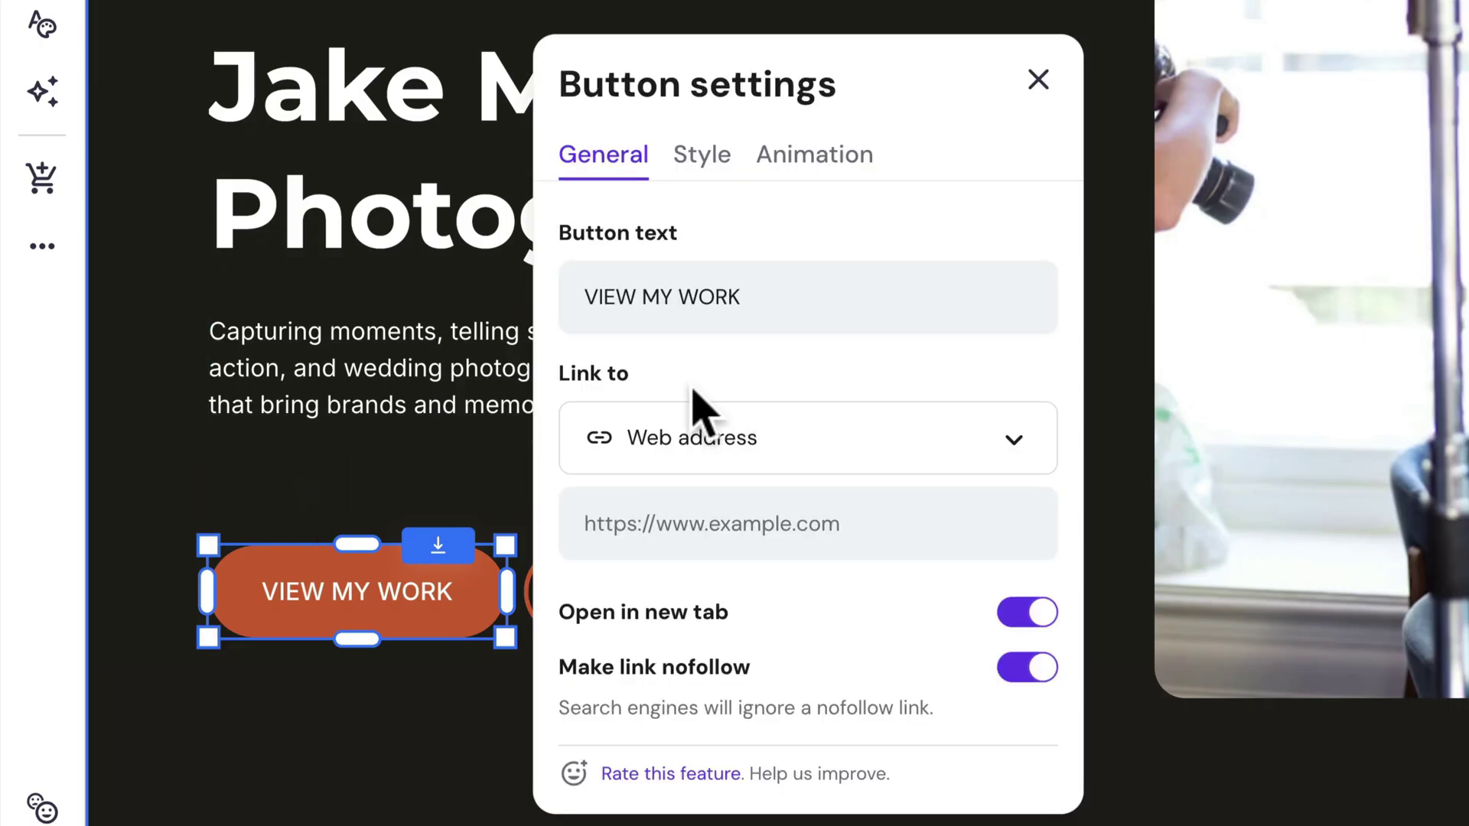
pyautogui.click(703, 439)
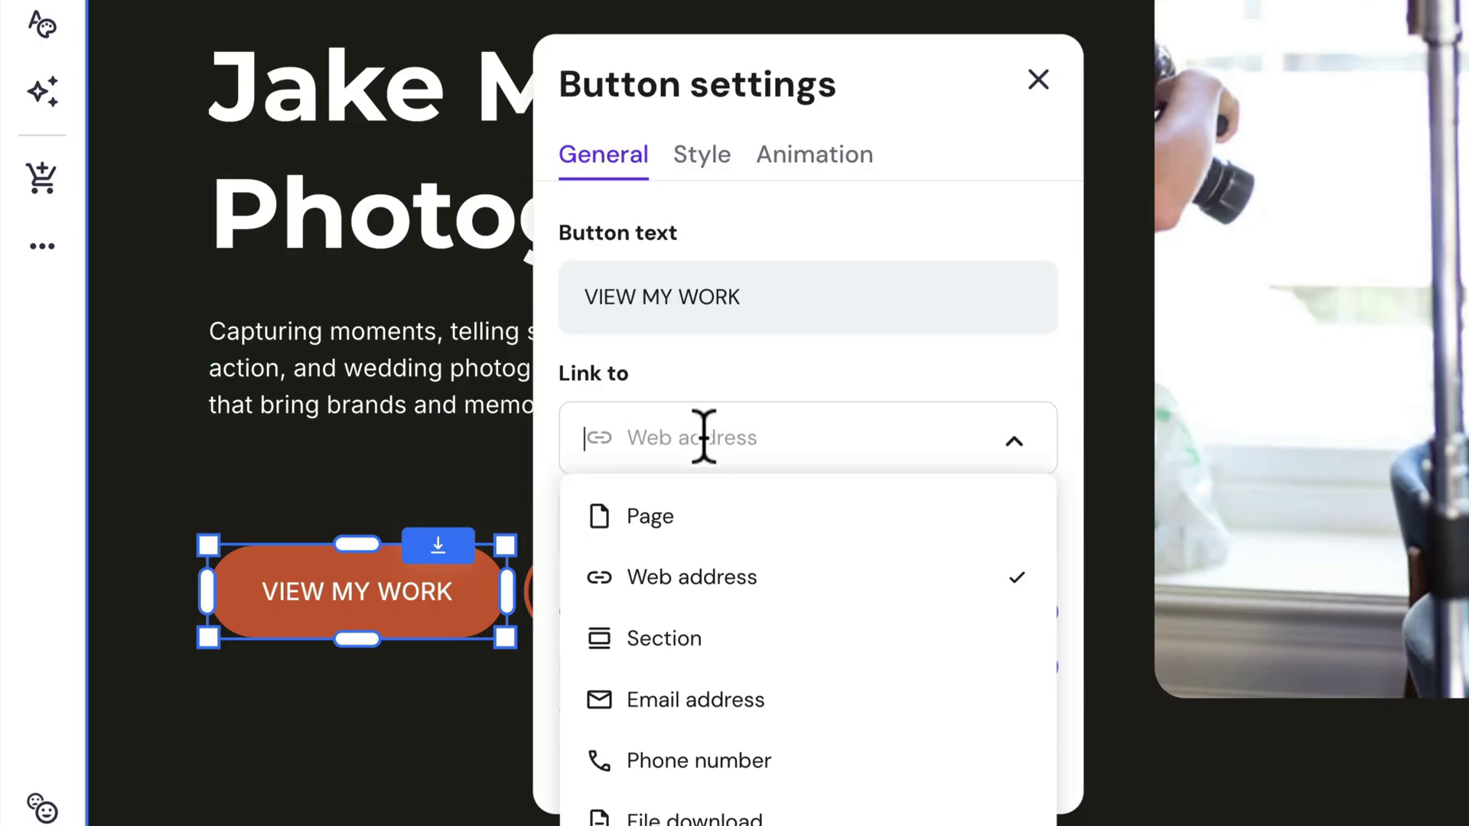
pyautogui.click(703, 640)
pyautogui.click(732, 538)
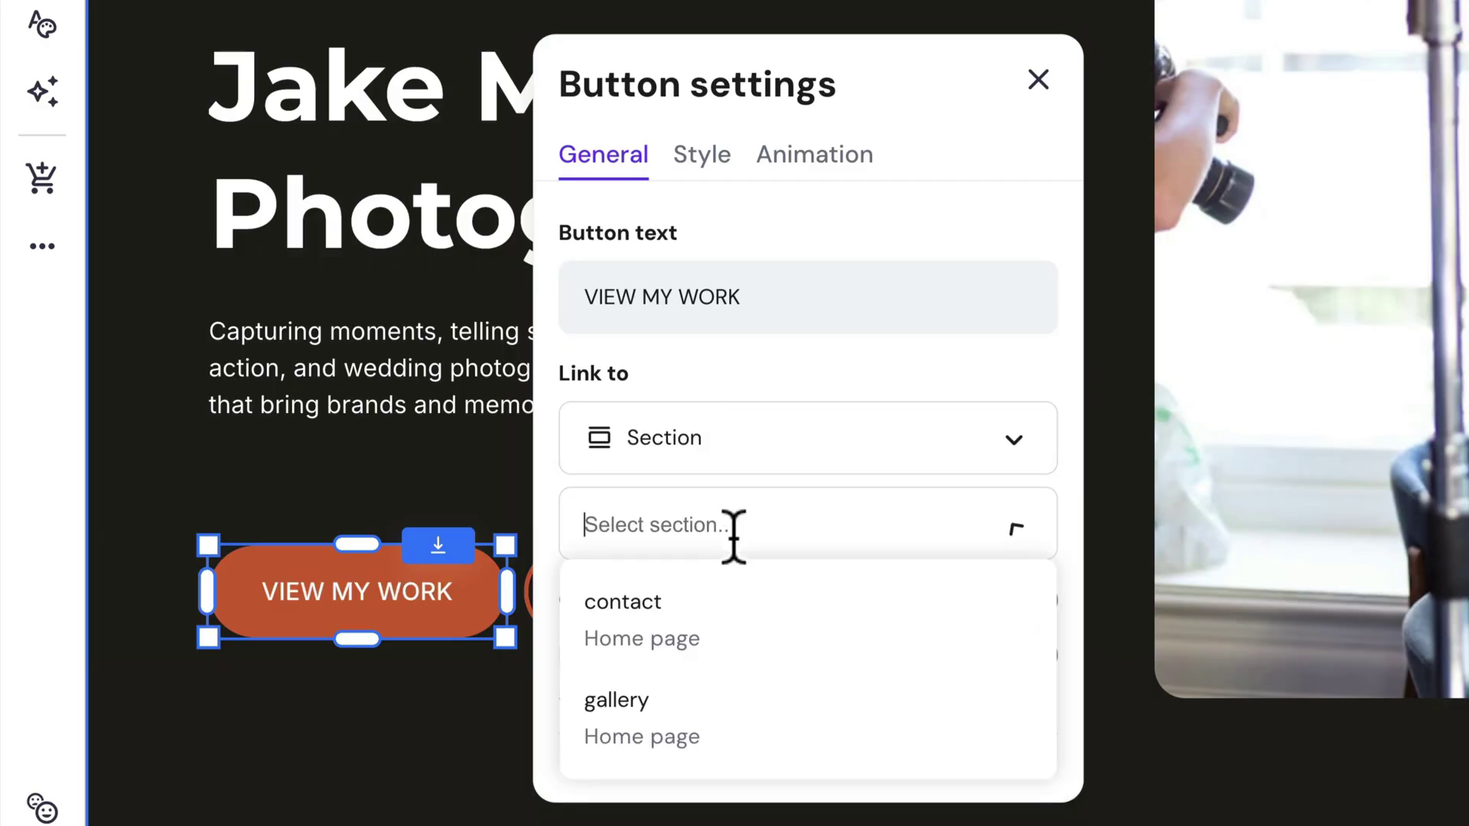
pyautogui.click(688, 719)
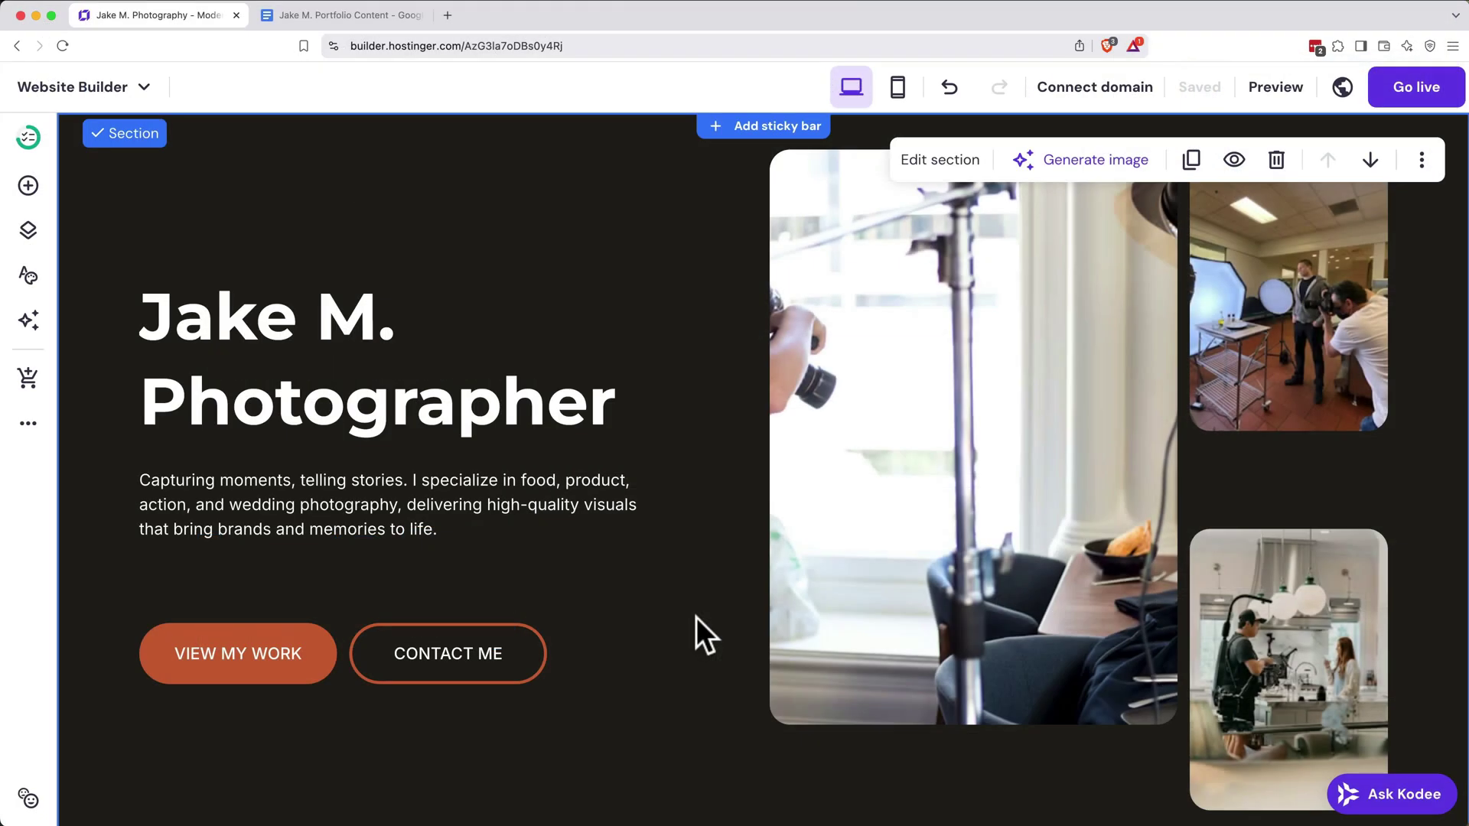
# - Delete the large photo and the two small photos from the hero section
pyautogui.click(898, 462)
pyautogui.click(1201, 159)
pyautogui.click(1252, 251)
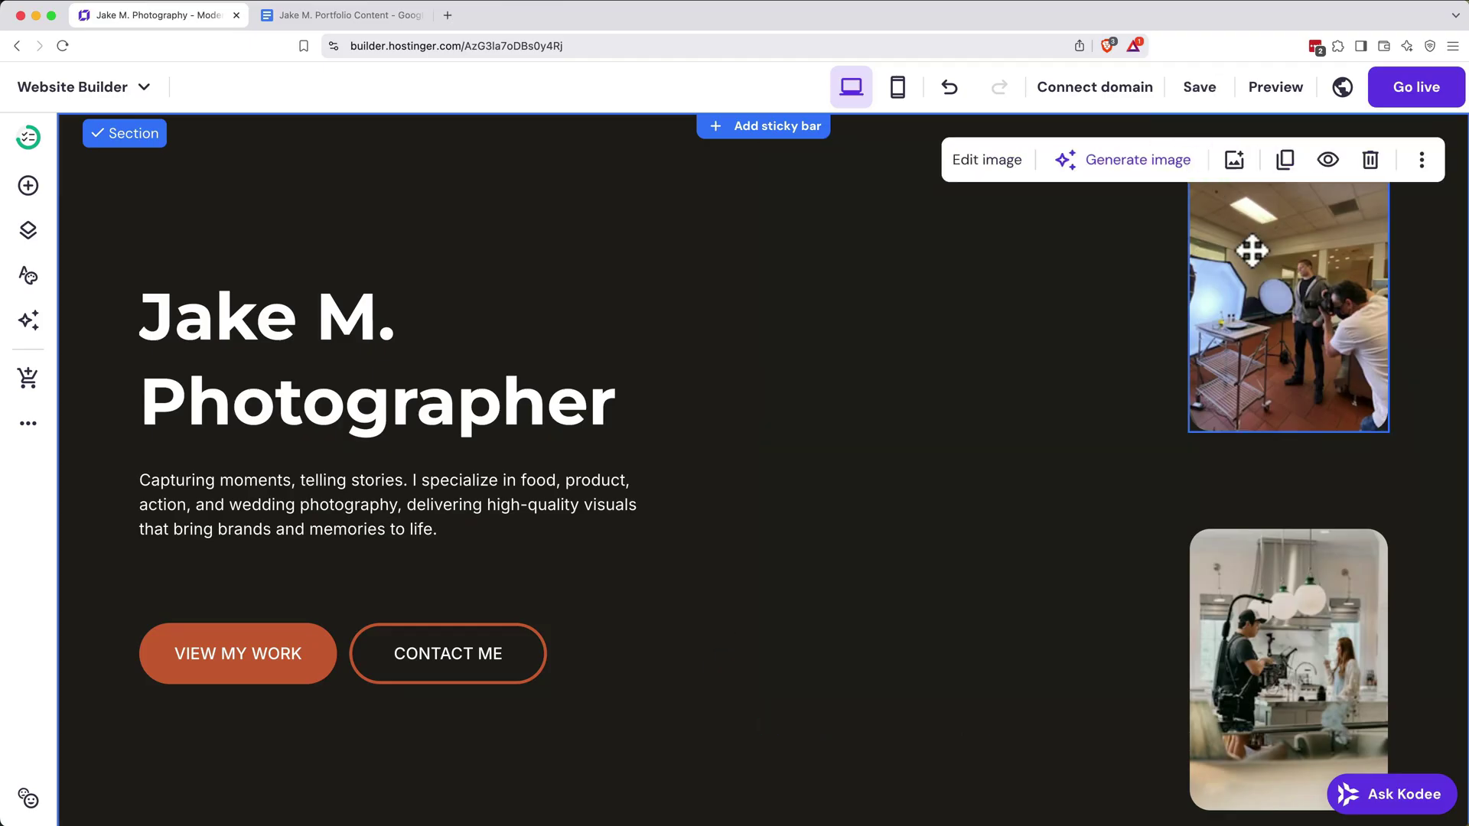
pyautogui.click(1370, 160)
pyautogui.click(1362, 544)
pyautogui.click(1370, 482)
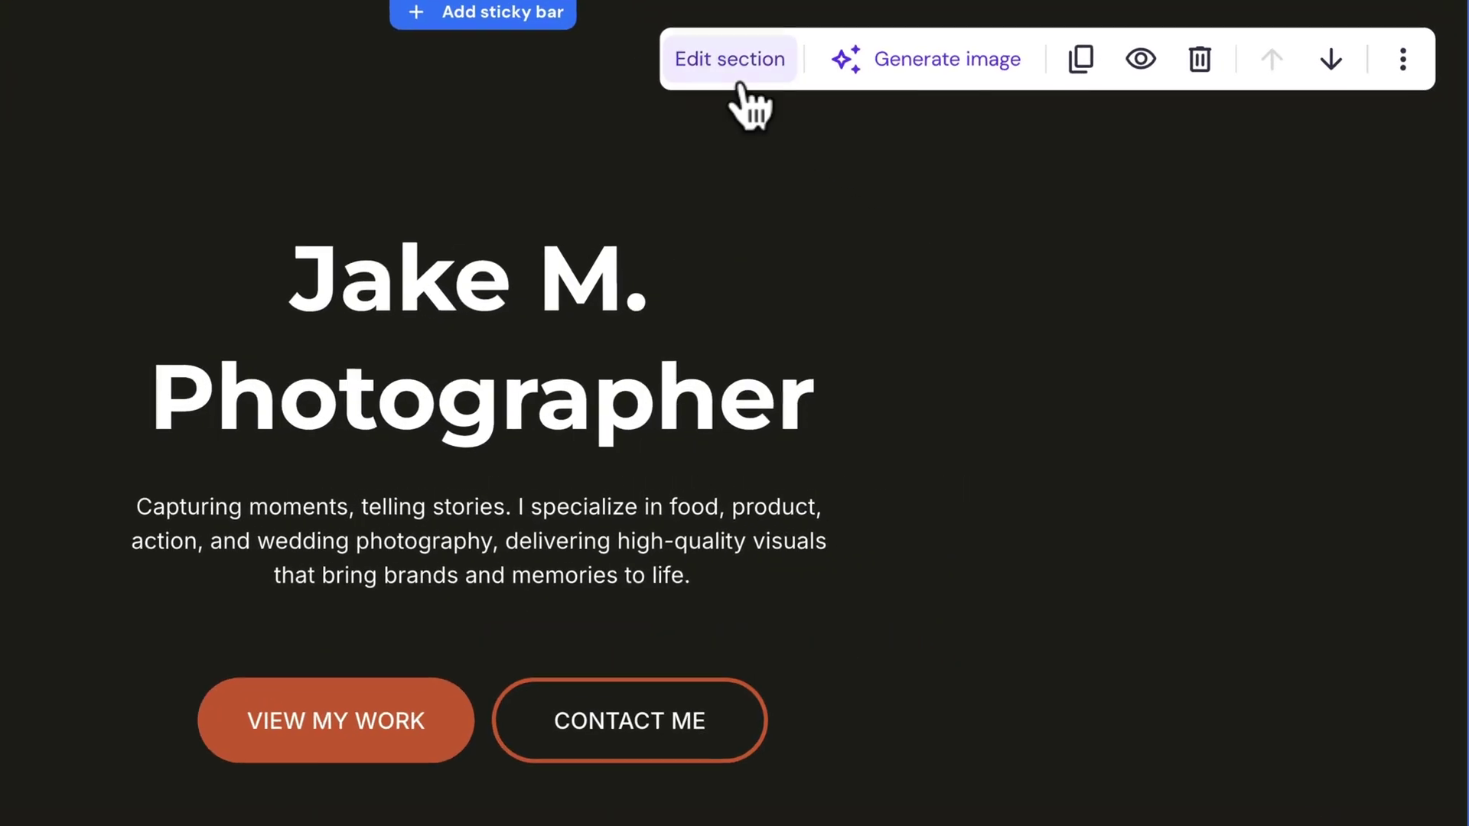
# - Set the dark photo studio image from the media library as the hero section's background and lower its overlay opacity
pyautogui.click(740, 85)
pyautogui.click(1181, 220)
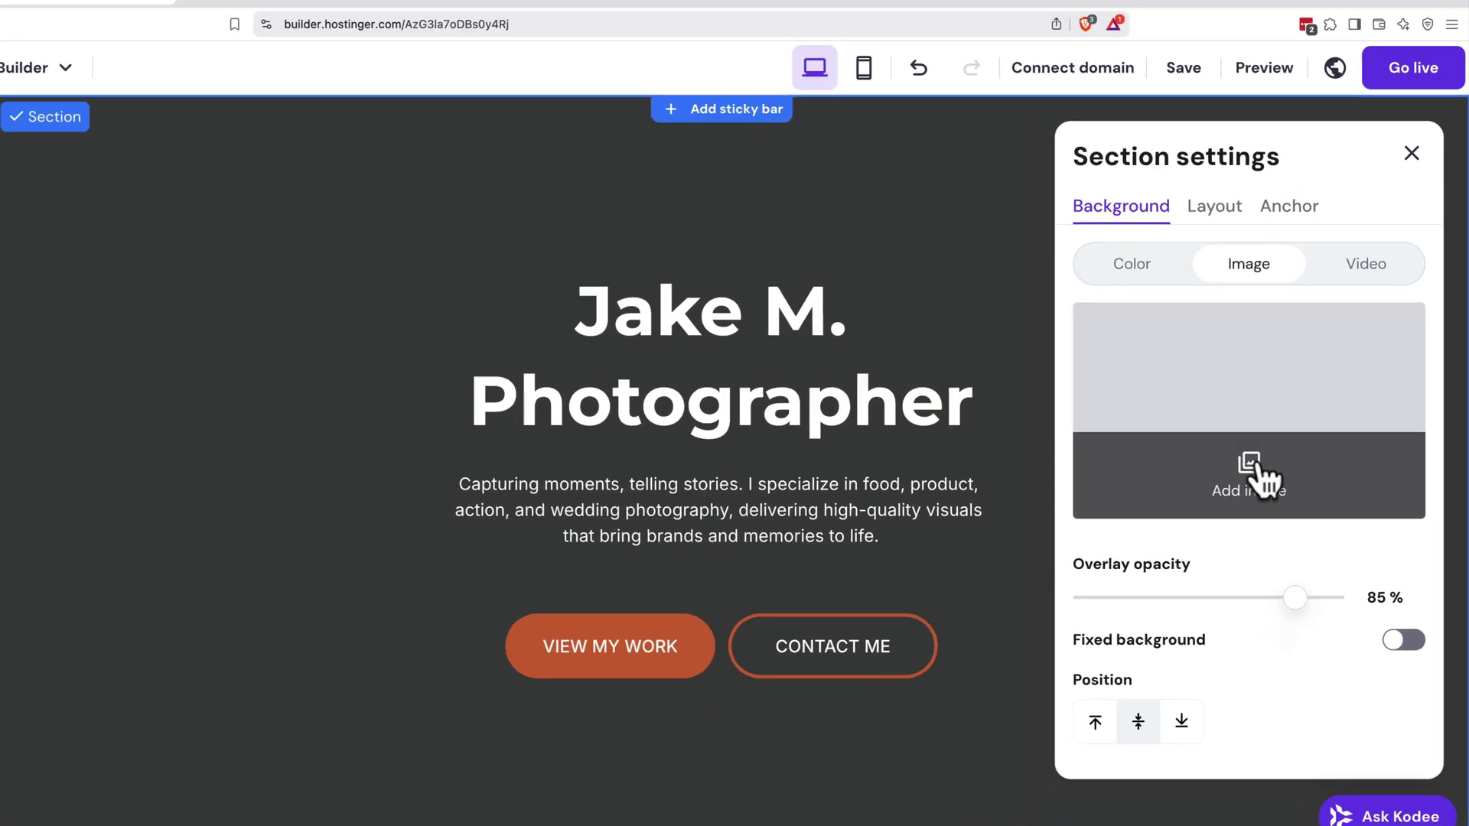
pyautogui.click(1262, 478)
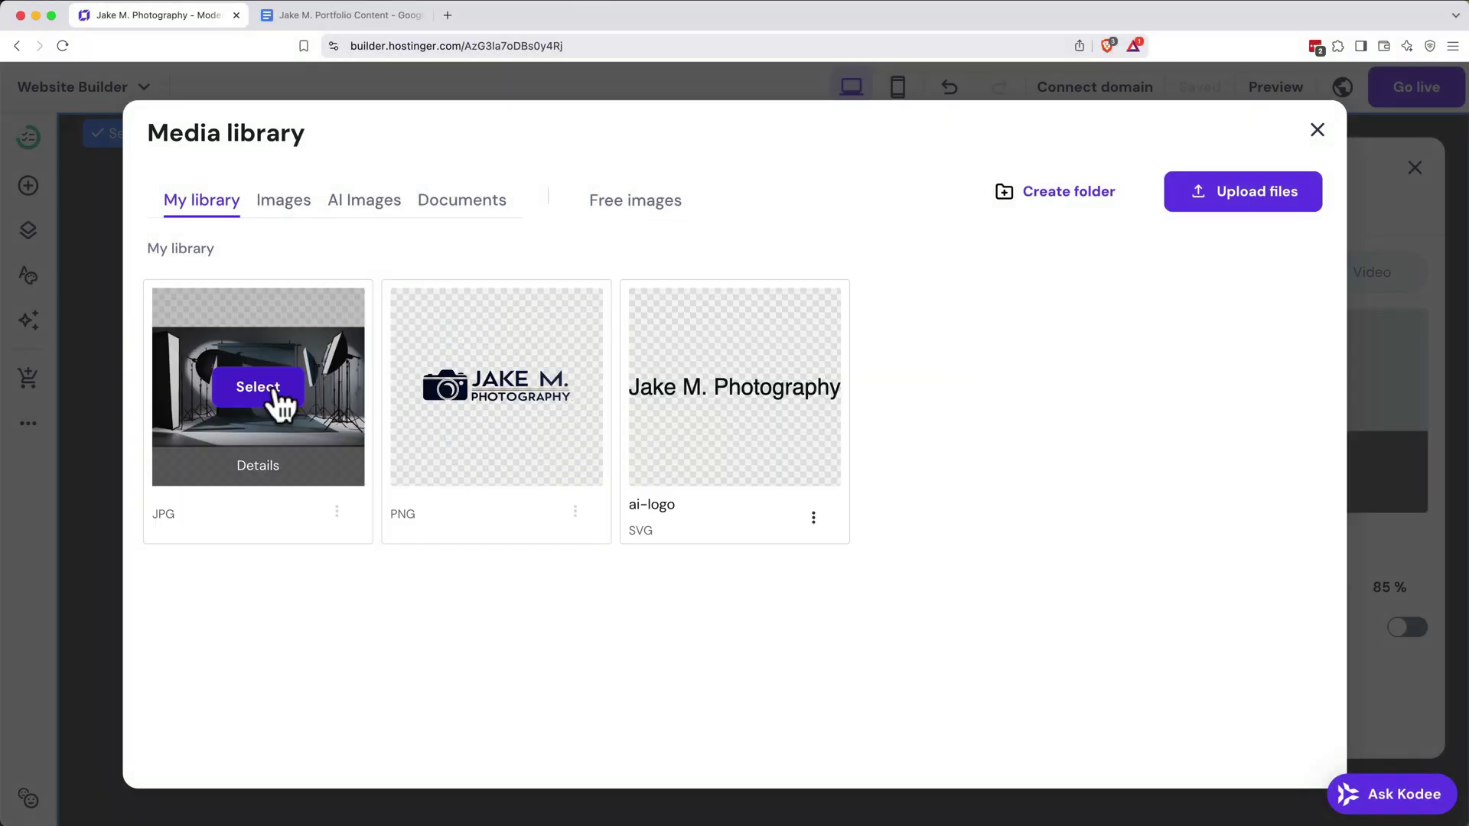
pyautogui.click(272, 394)
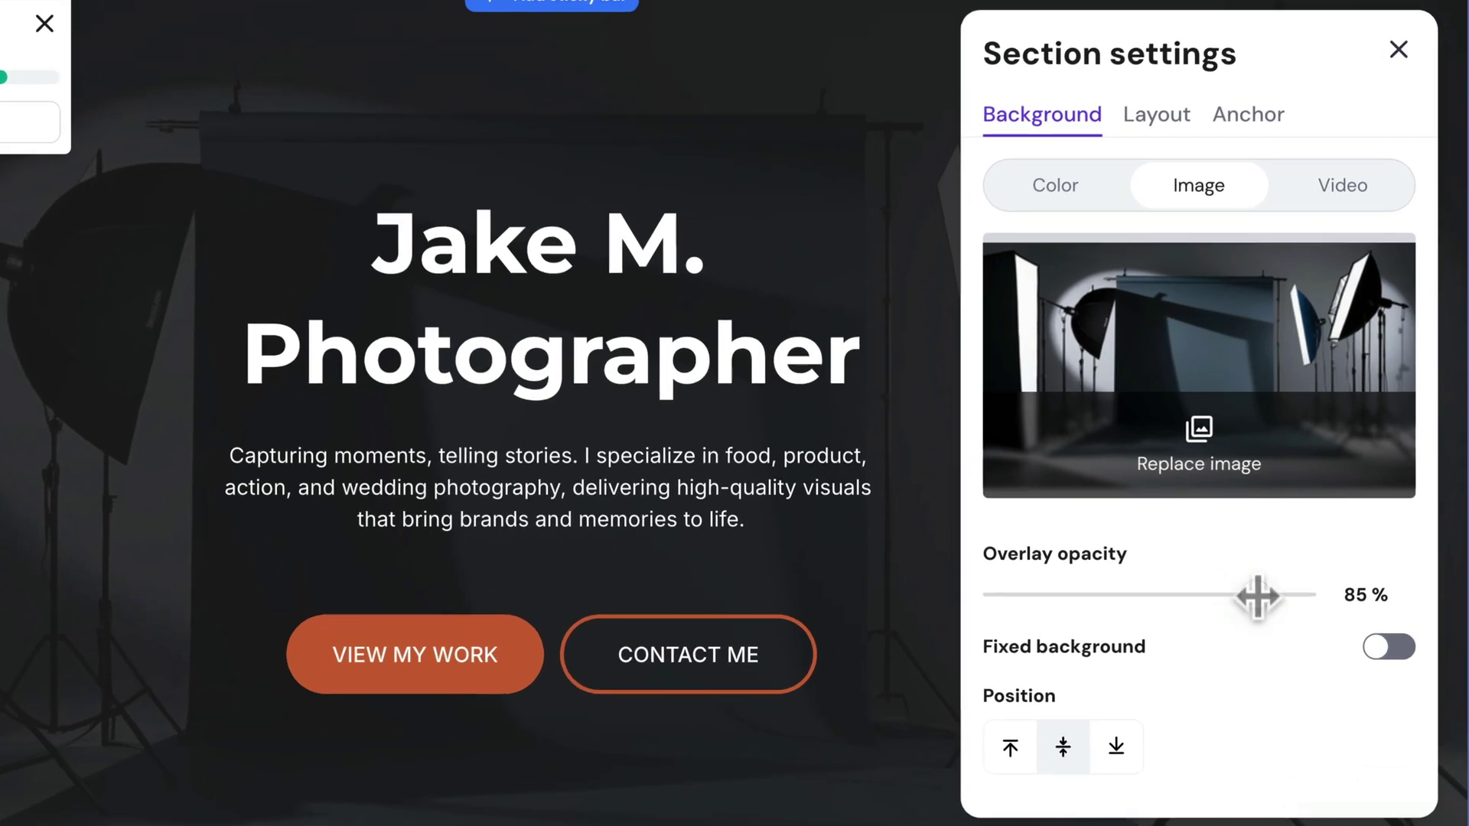
pyautogui.moveTo(1304, 587); pyautogui.dragTo(1211, 597)
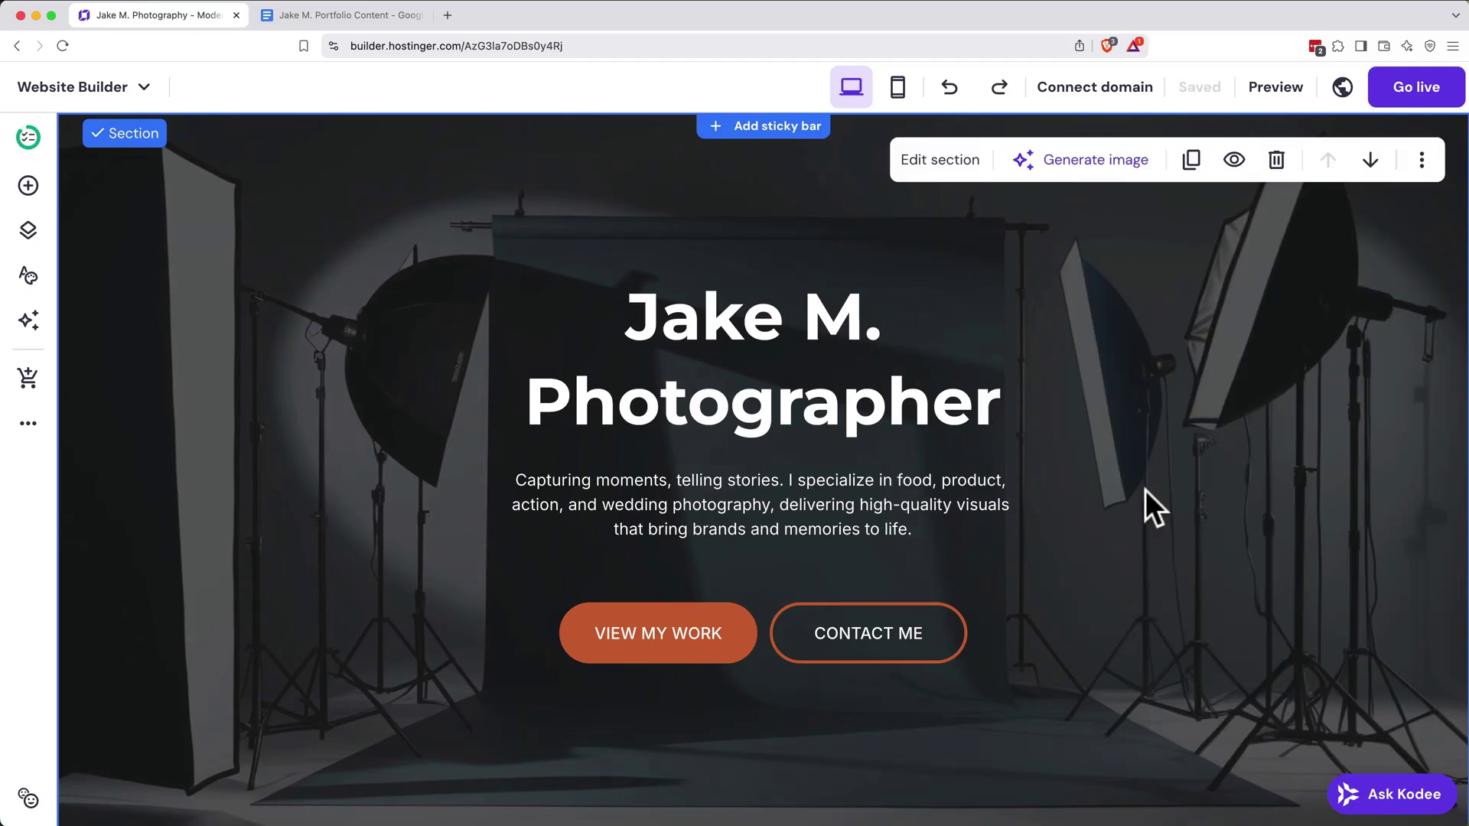
# - Remove all four placeholder images from the first gallery below the hero section
pyautogui.scroll(-9, 1145, 490)
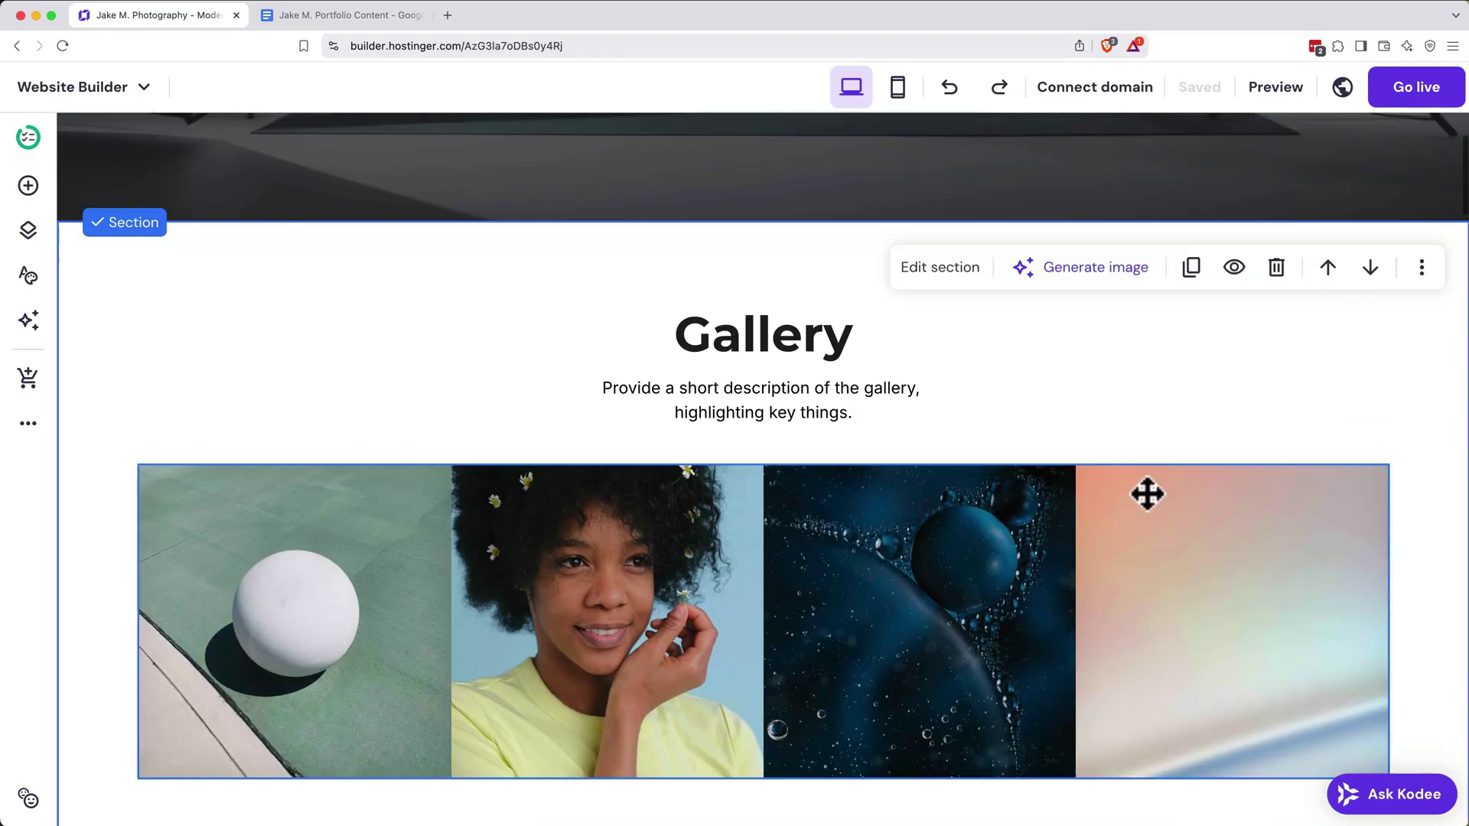
pyautogui.scroll(-1, 1147, 494)
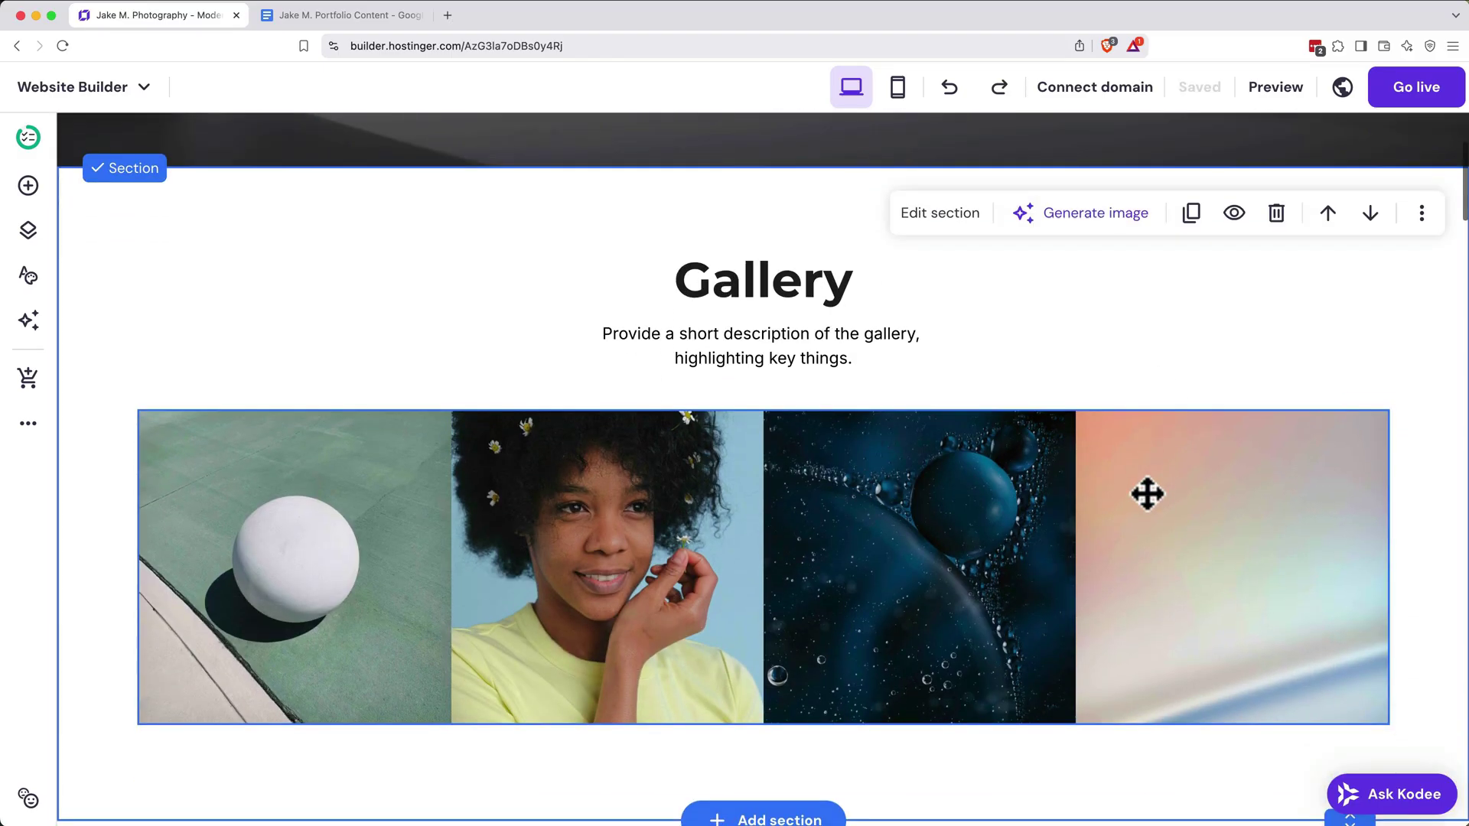
pyautogui.click(1026, 456)
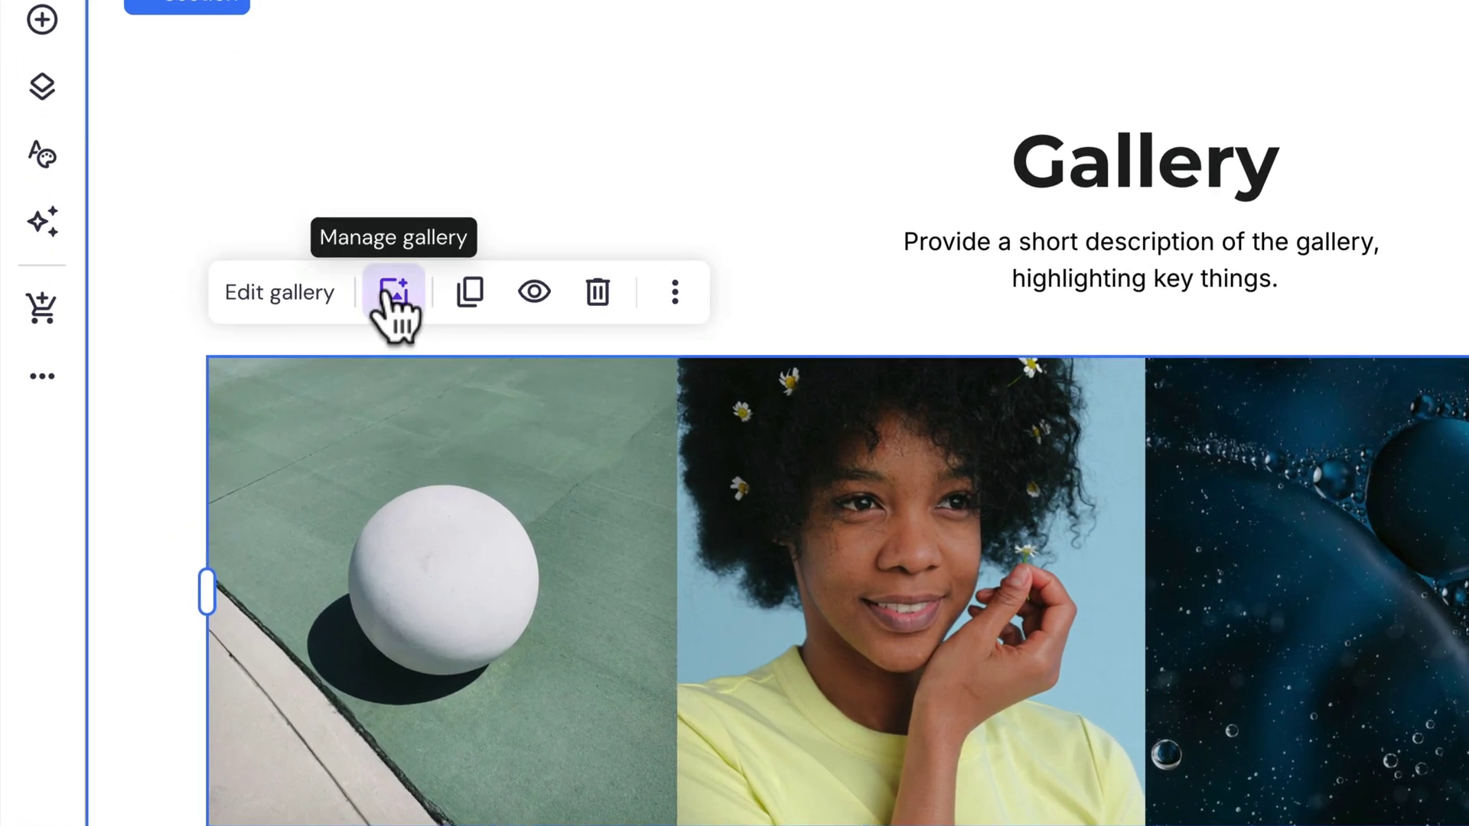
pyautogui.click(271, 361)
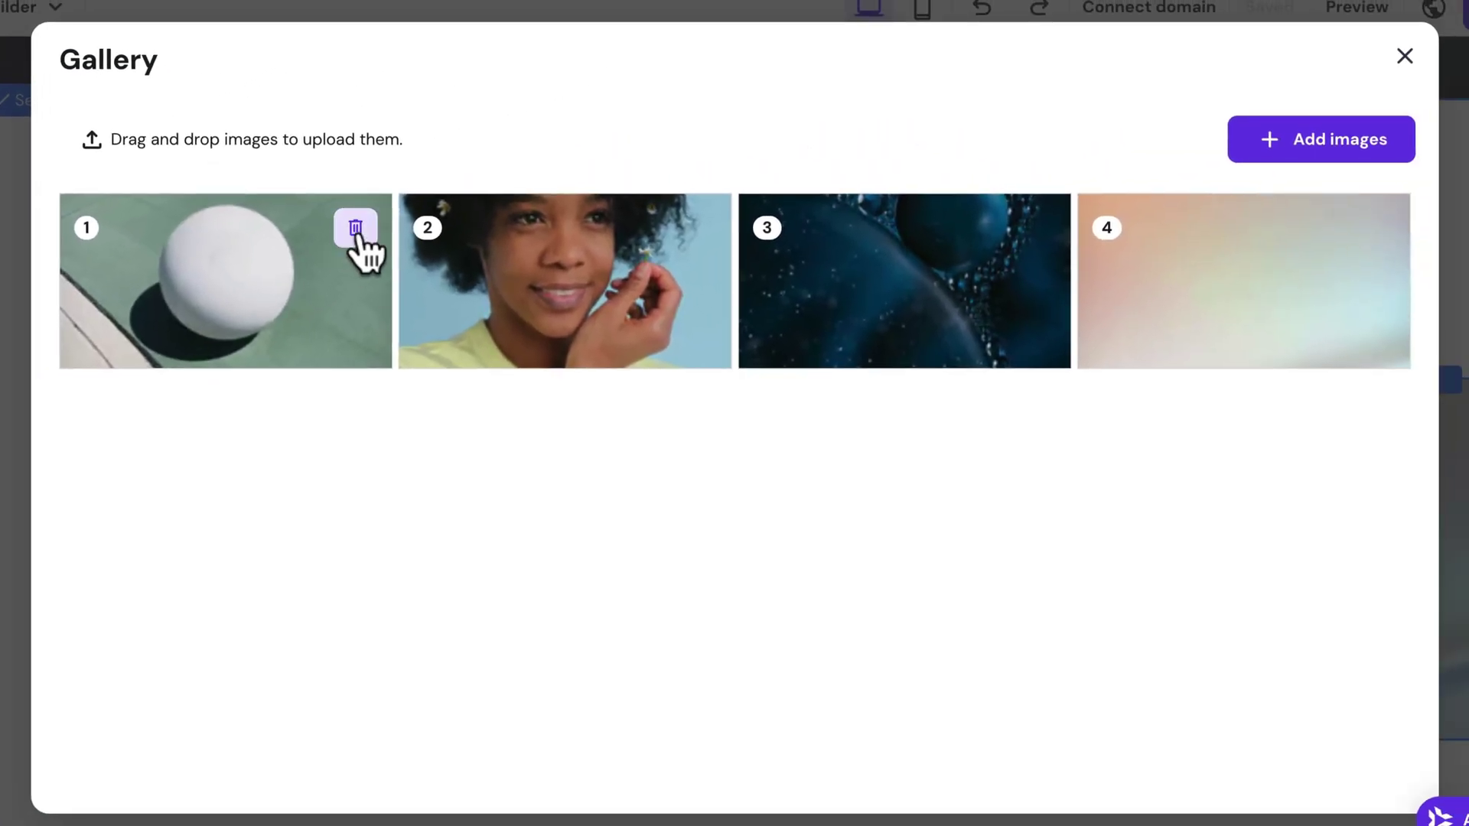
pyautogui.click(598, 162)
pyautogui.click(357, 236)
pyautogui.click(357, 236)
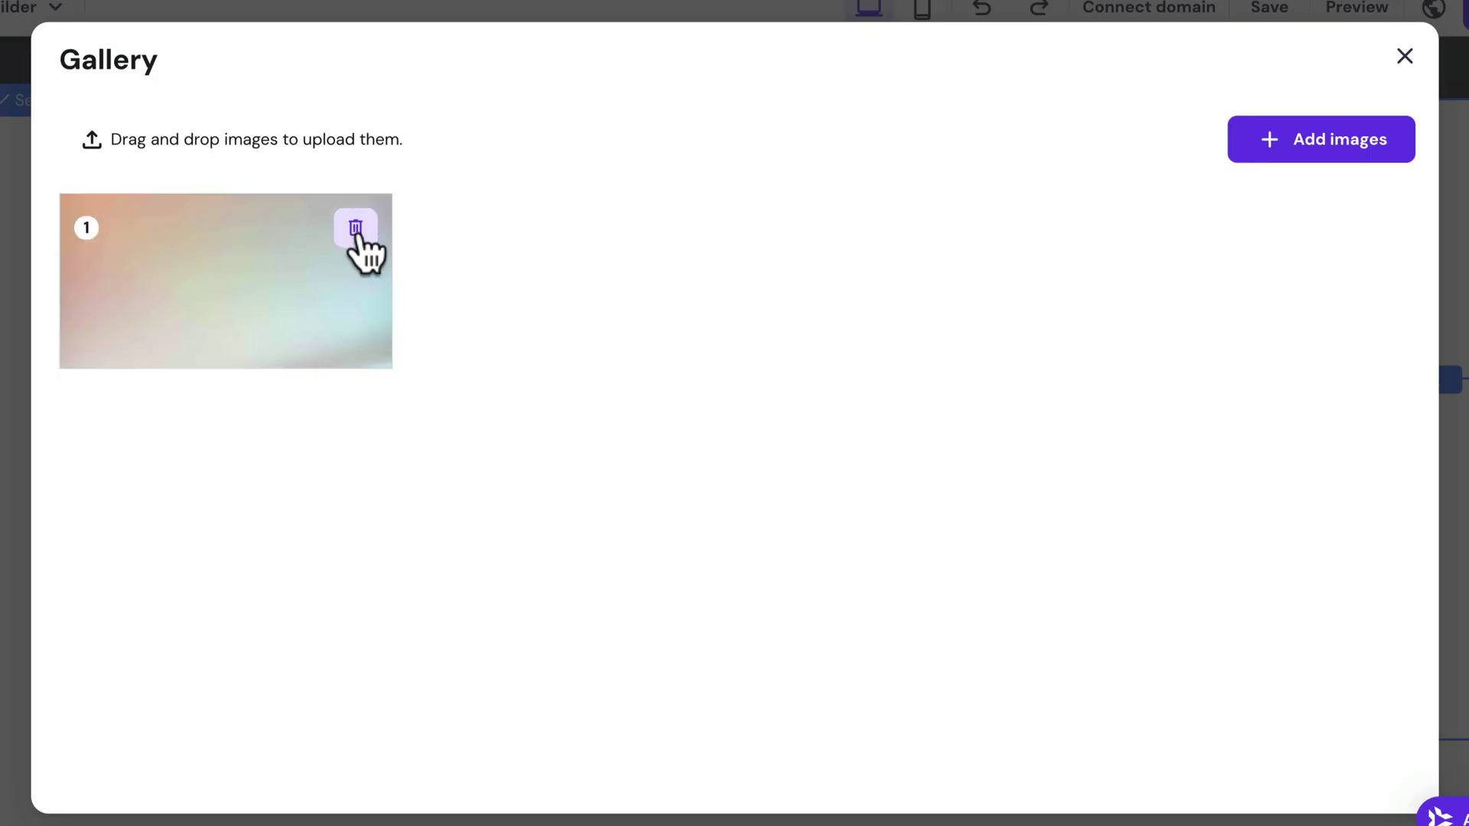
pyautogui.click(357, 235)
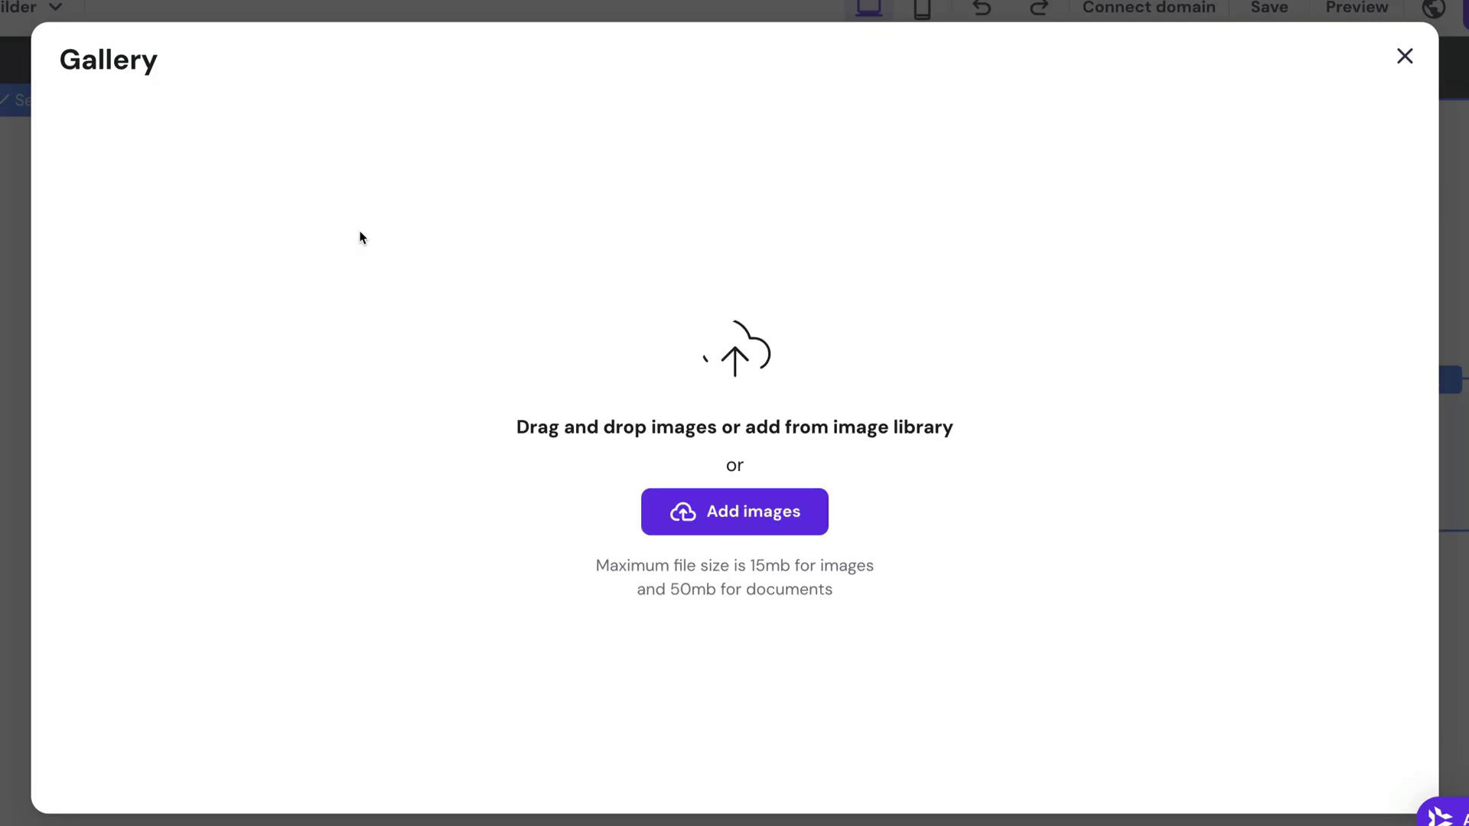
# - Add the eight client logo images to the emptied gallery, placing Ever After Events before Fresh Bite Catering
pyautogui.click(713, 523)
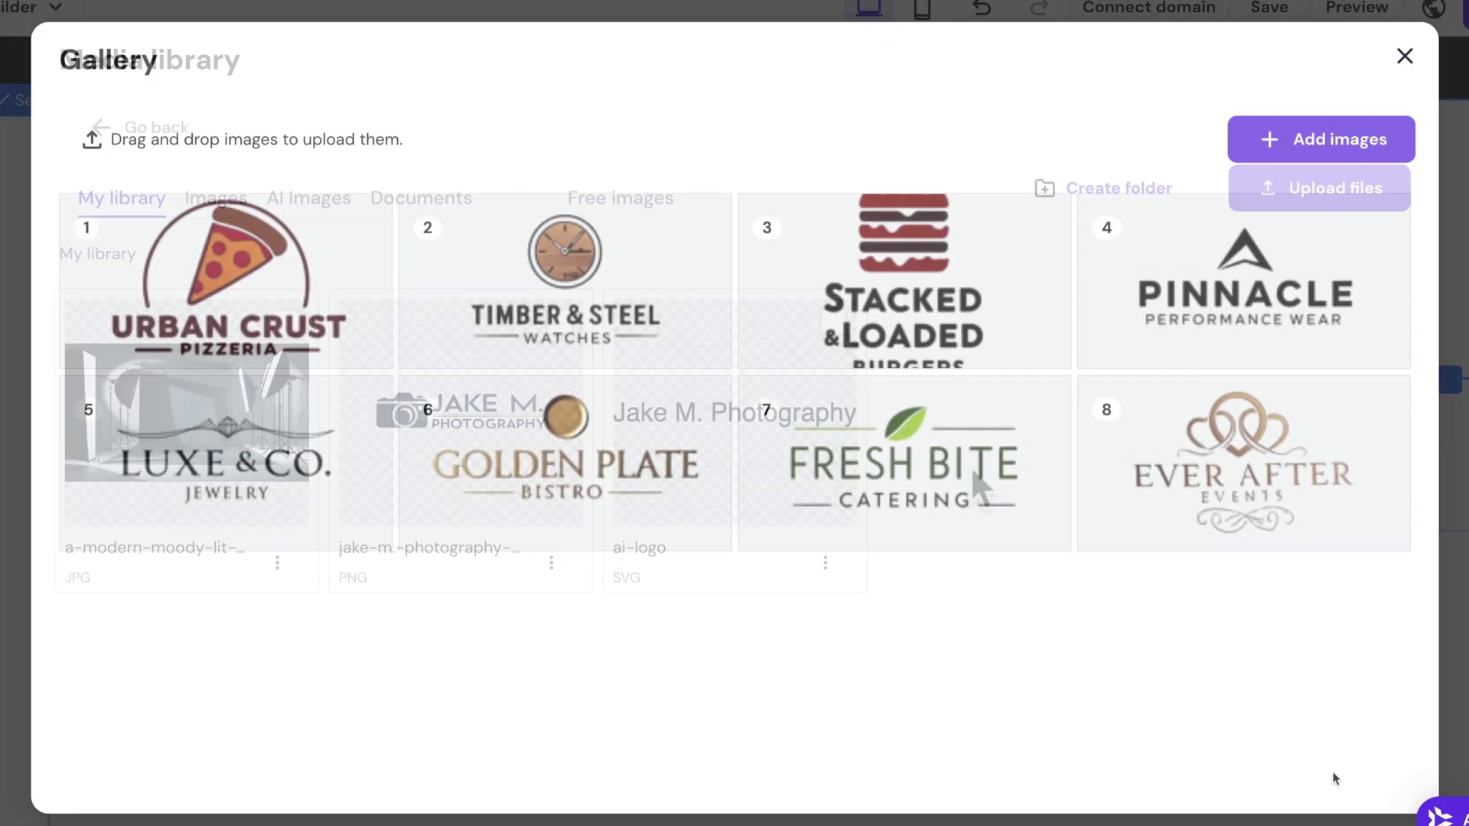
pyautogui.moveTo(1243, 459); pyautogui.dragTo(840, 517)
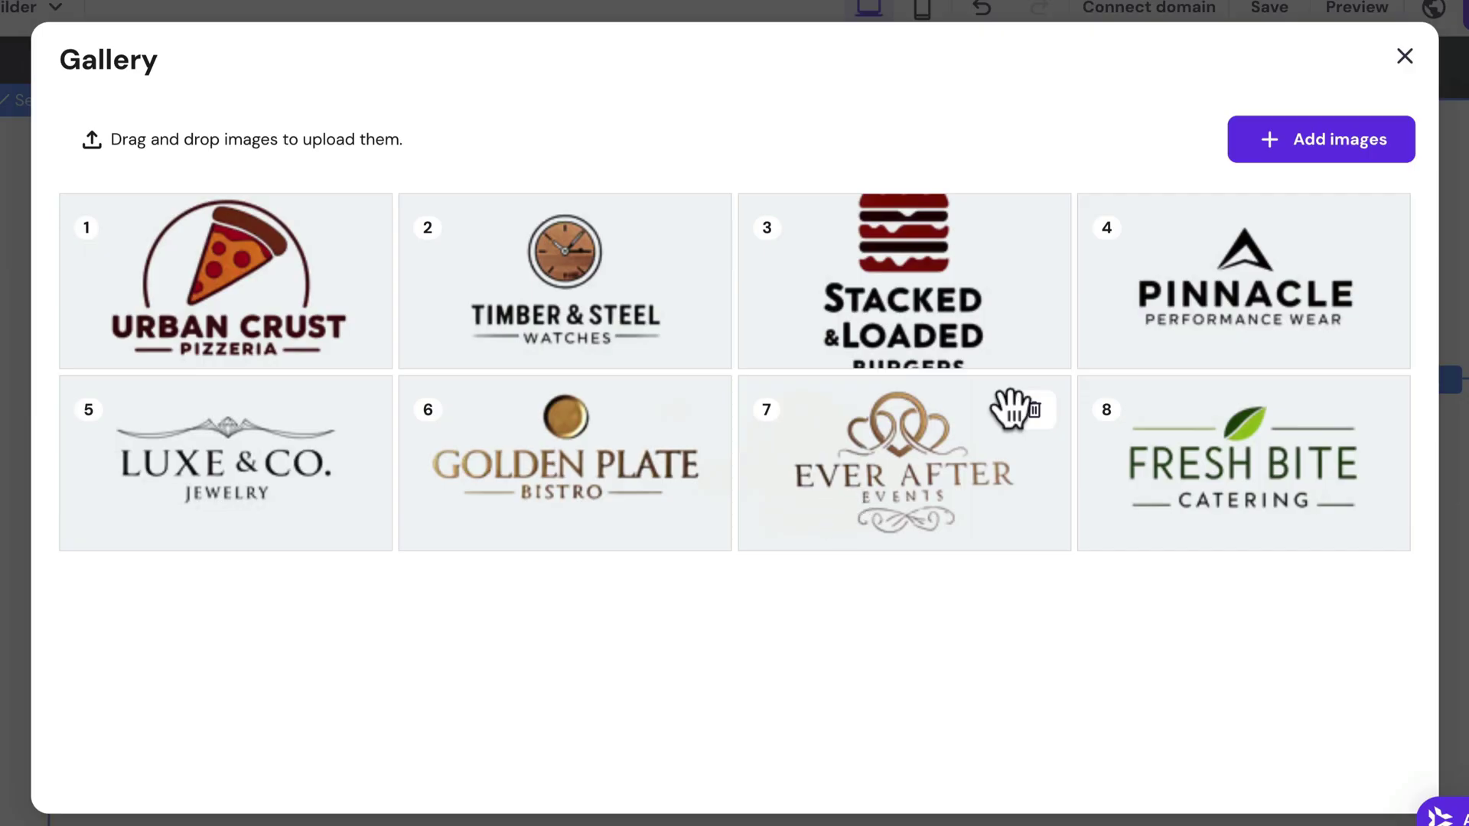
pyautogui.click(1406, 62)
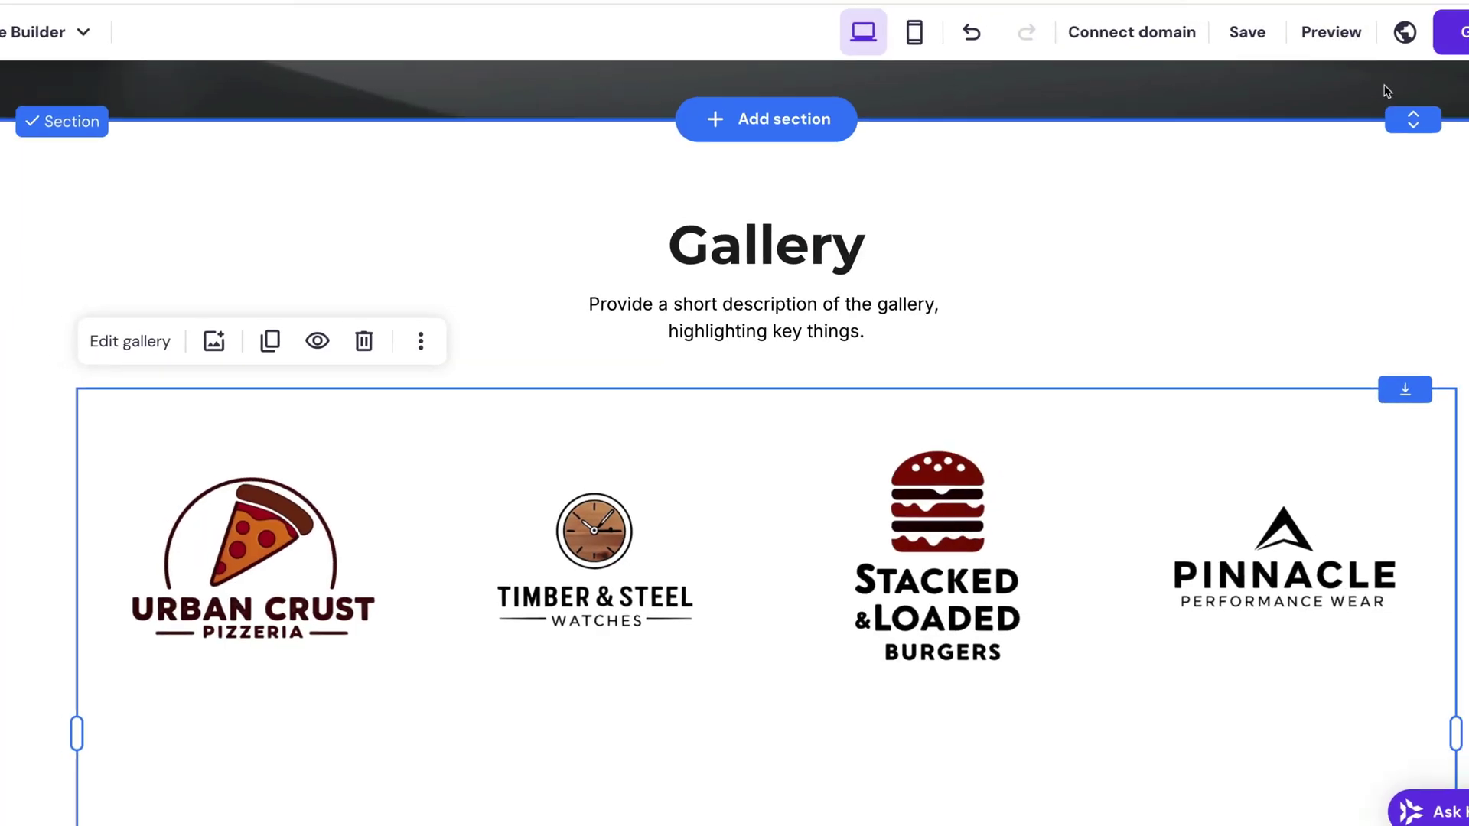
# - Set the logo gallery to eight items per row and delete the description text above it
pyautogui.scroll(-3, 1170, 383)
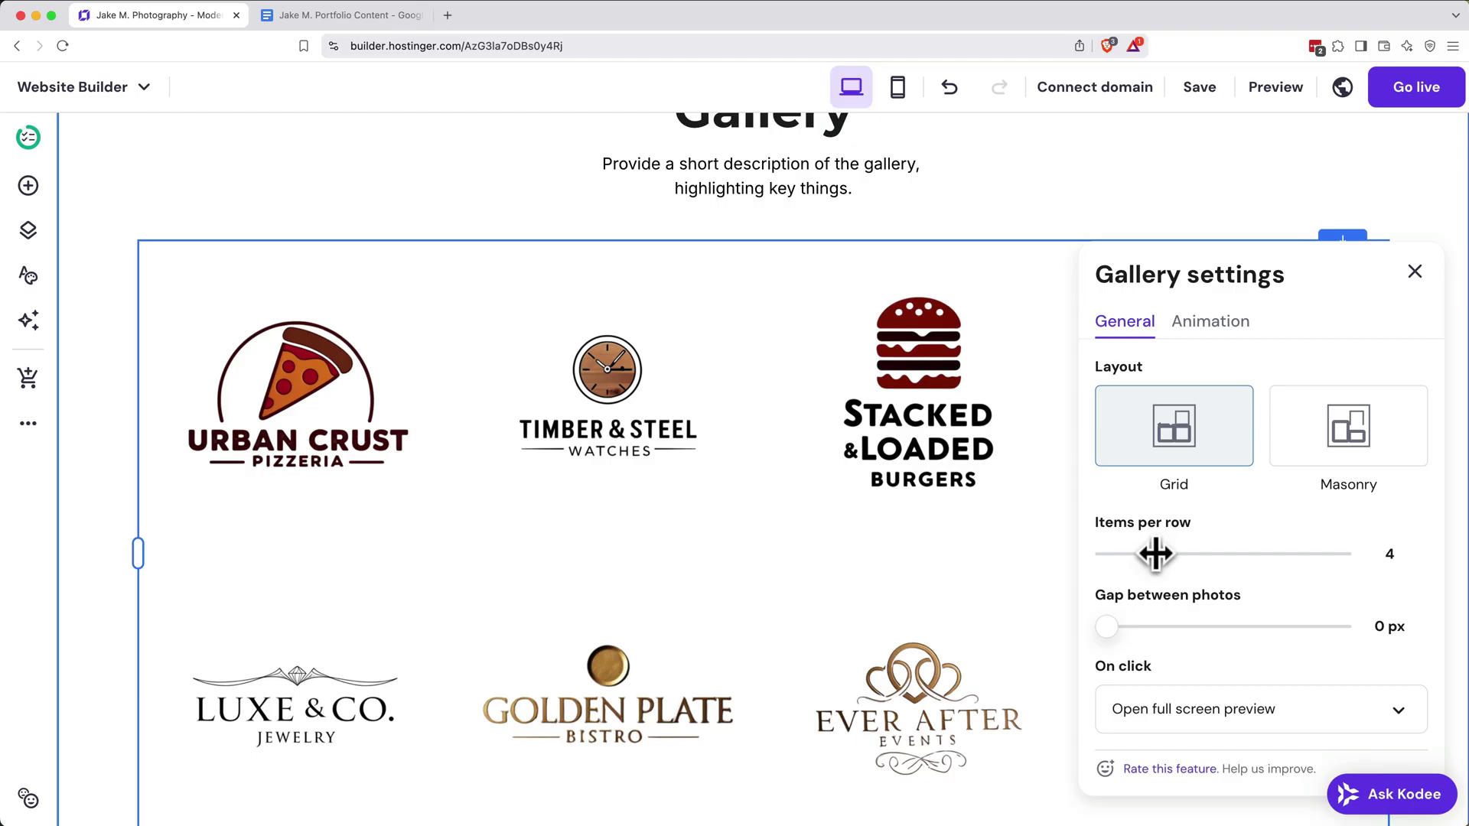
pyautogui.moveTo(1155, 554); pyautogui.dragTo(1212, 556)
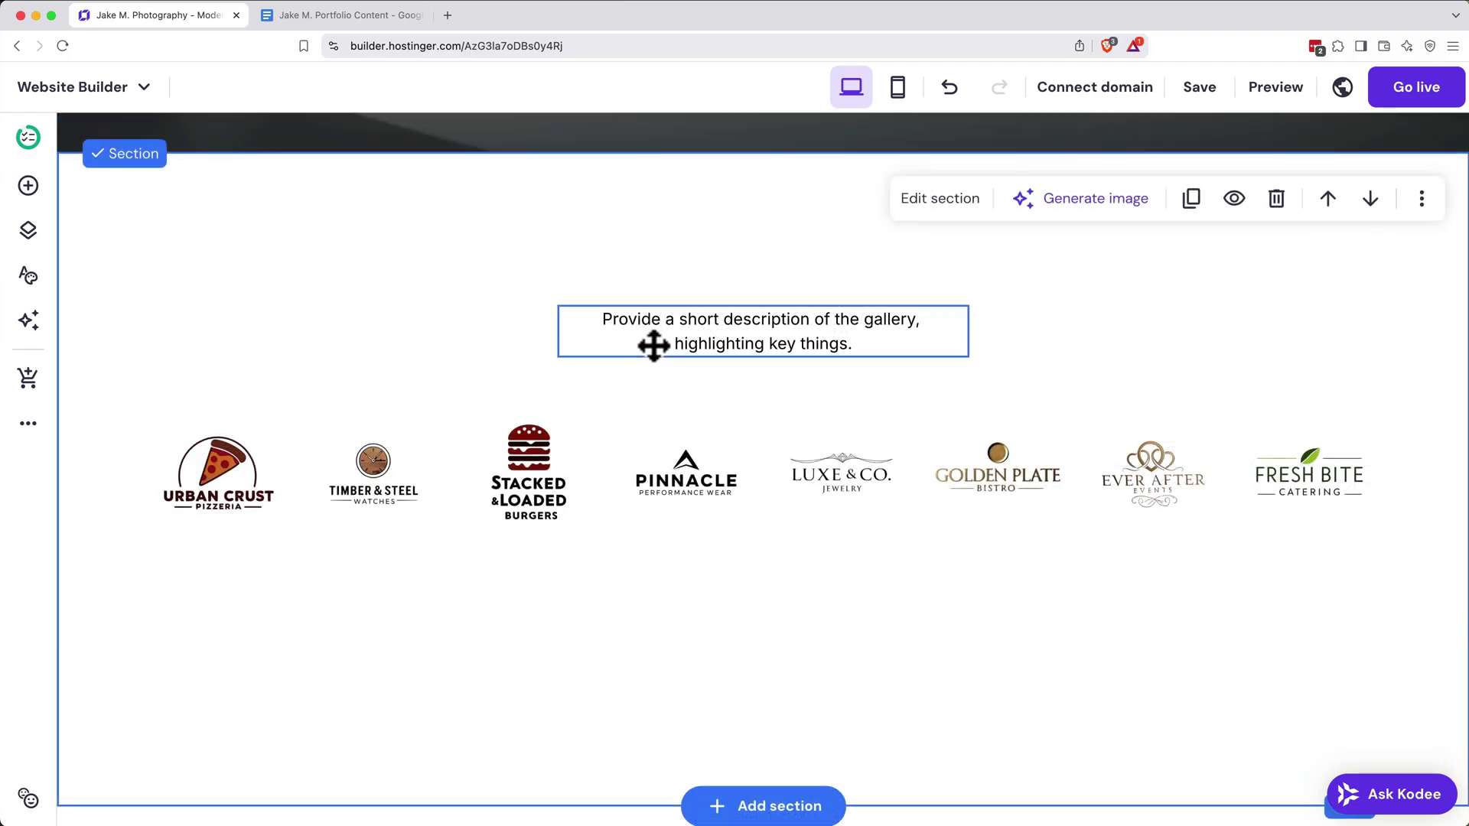
pyautogui.click(653, 345)
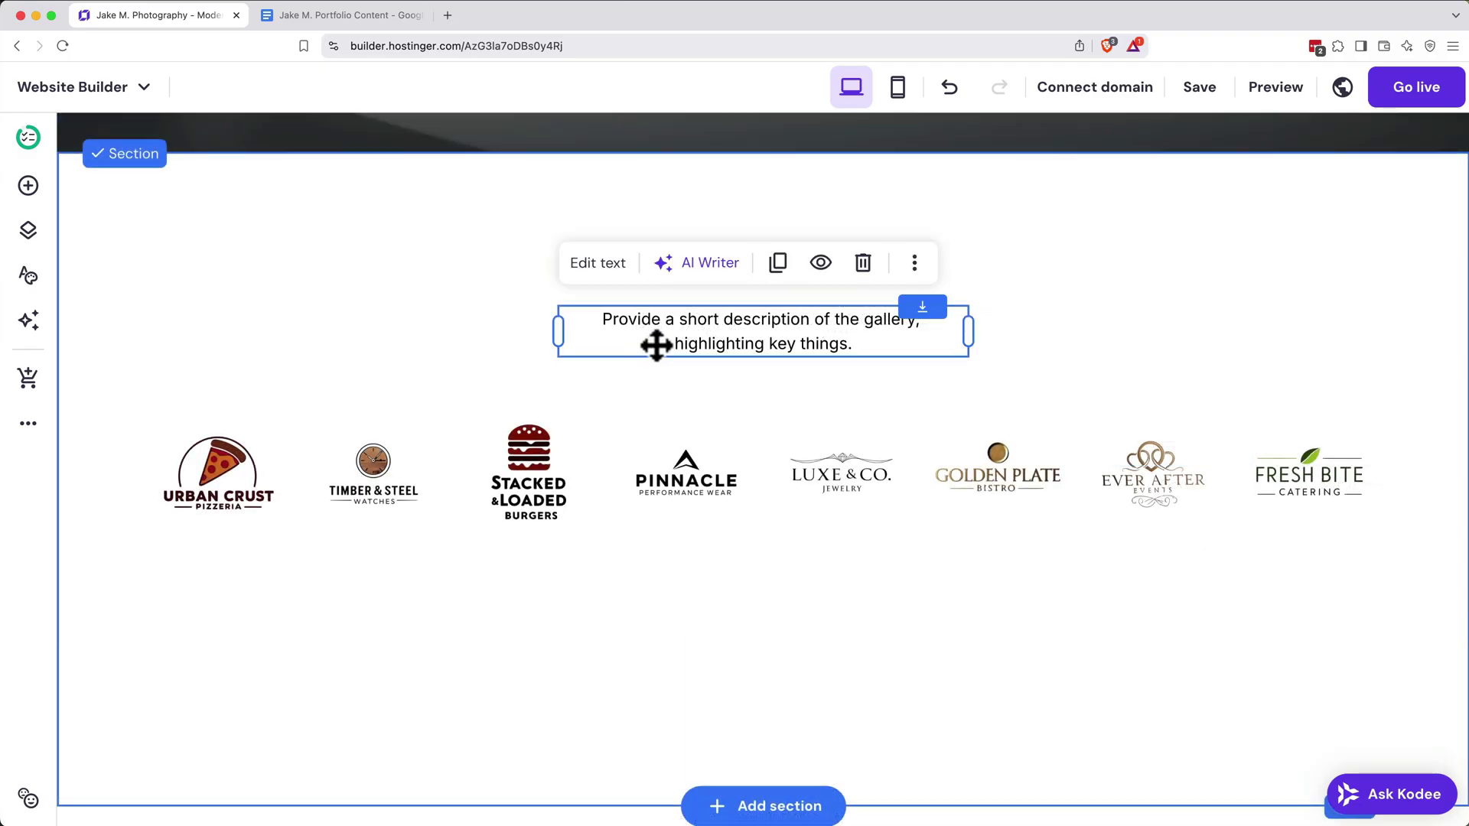
pyautogui.click(863, 262)
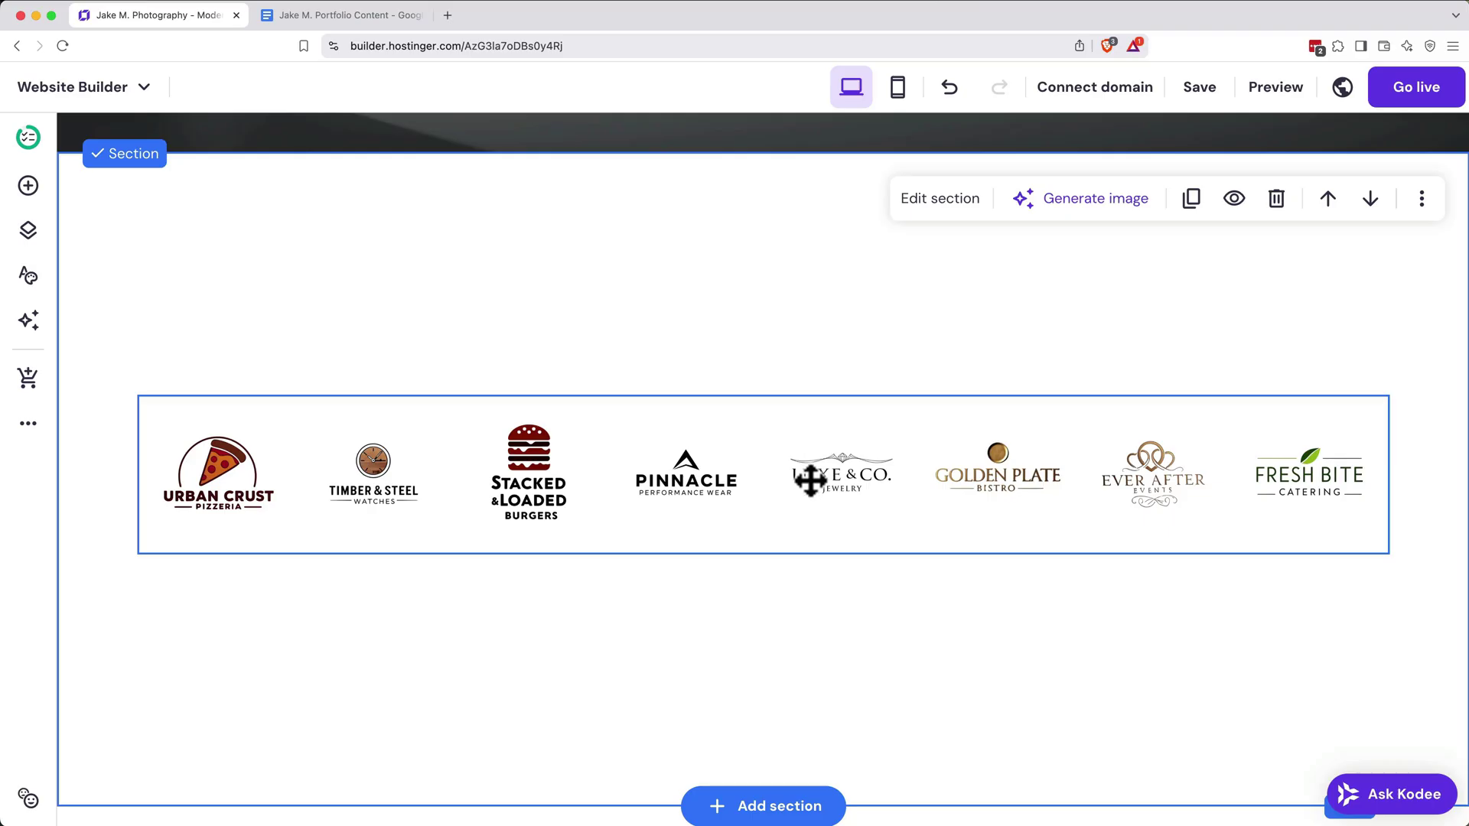
# - Move the logo row up near the top of its section and shorten the section to fit the logos
pyautogui.moveTo(810, 480); pyautogui.dragTo(814, 260)
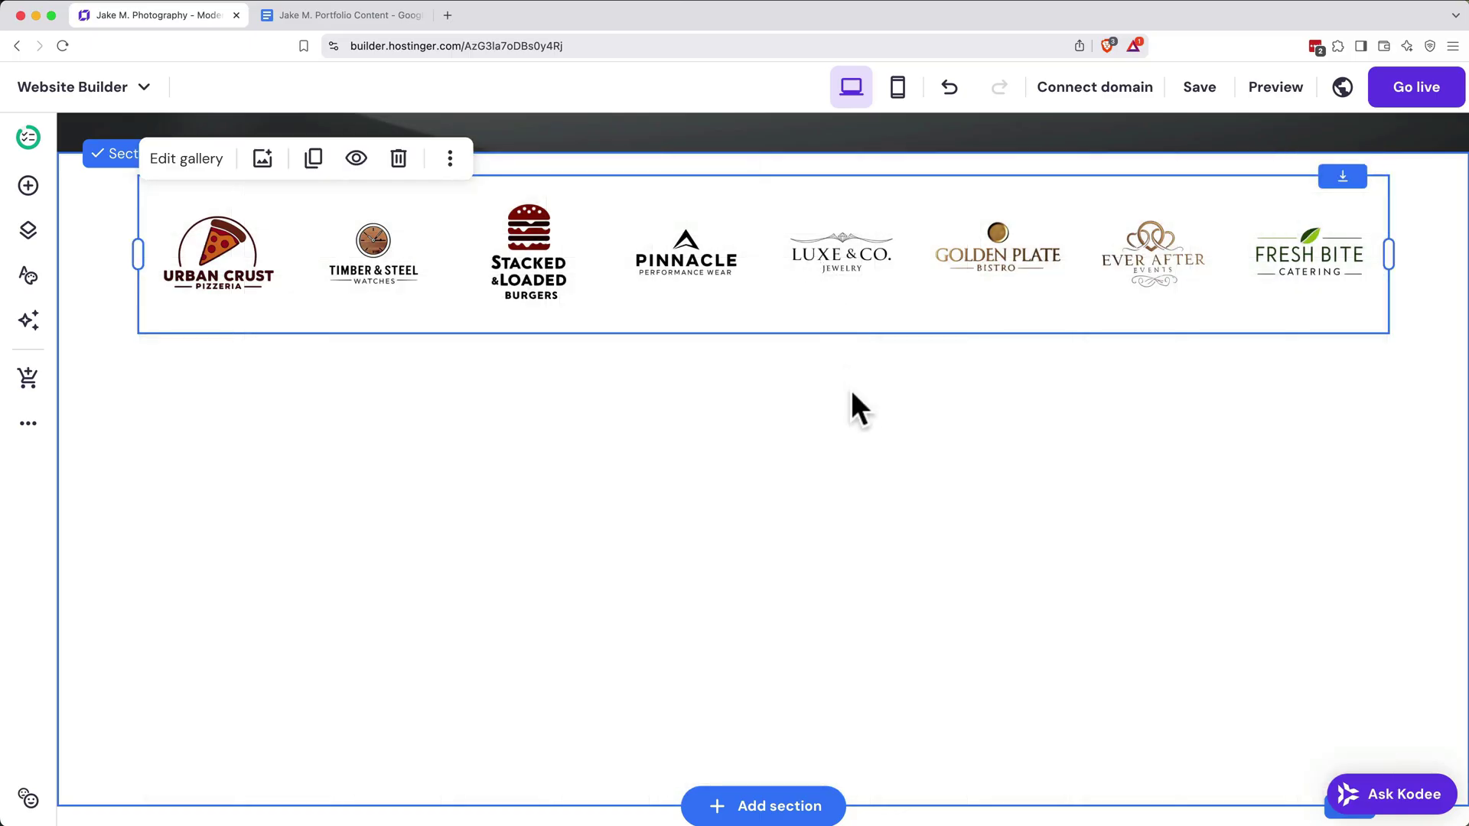
pyautogui.scroll(-1, 856, 426)
pyautogui.moveTo(1339, 748); pyautogui.dragTo(1393, 311)
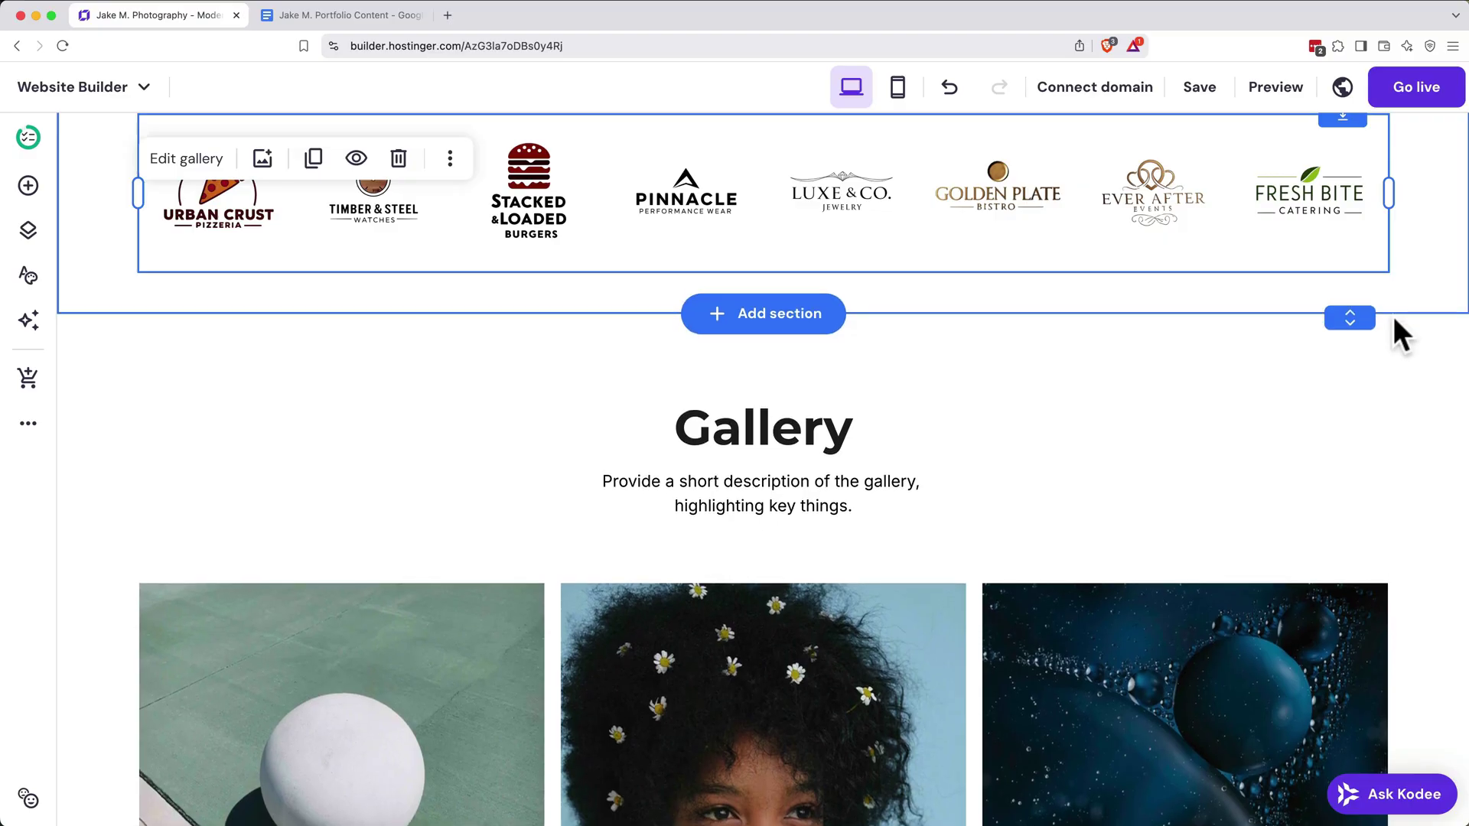
pyautogui.scroll(5, 1238, 379)
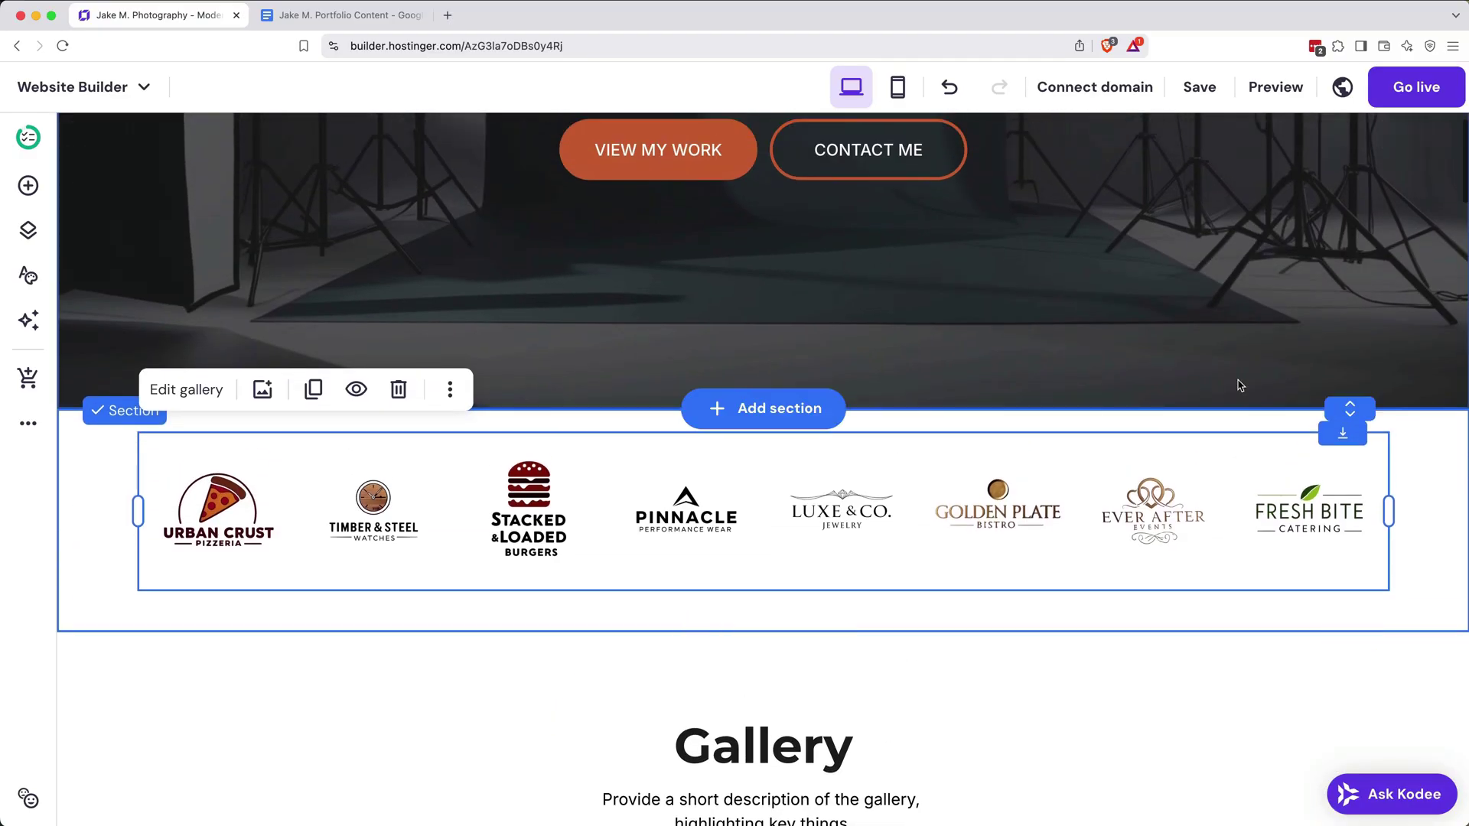
# - Browse the Projects templates offered for a new section below the client logos
pyautogui.scroll(-7, 1237, 378)
pyautogui.scroll(-3, 762, 468)
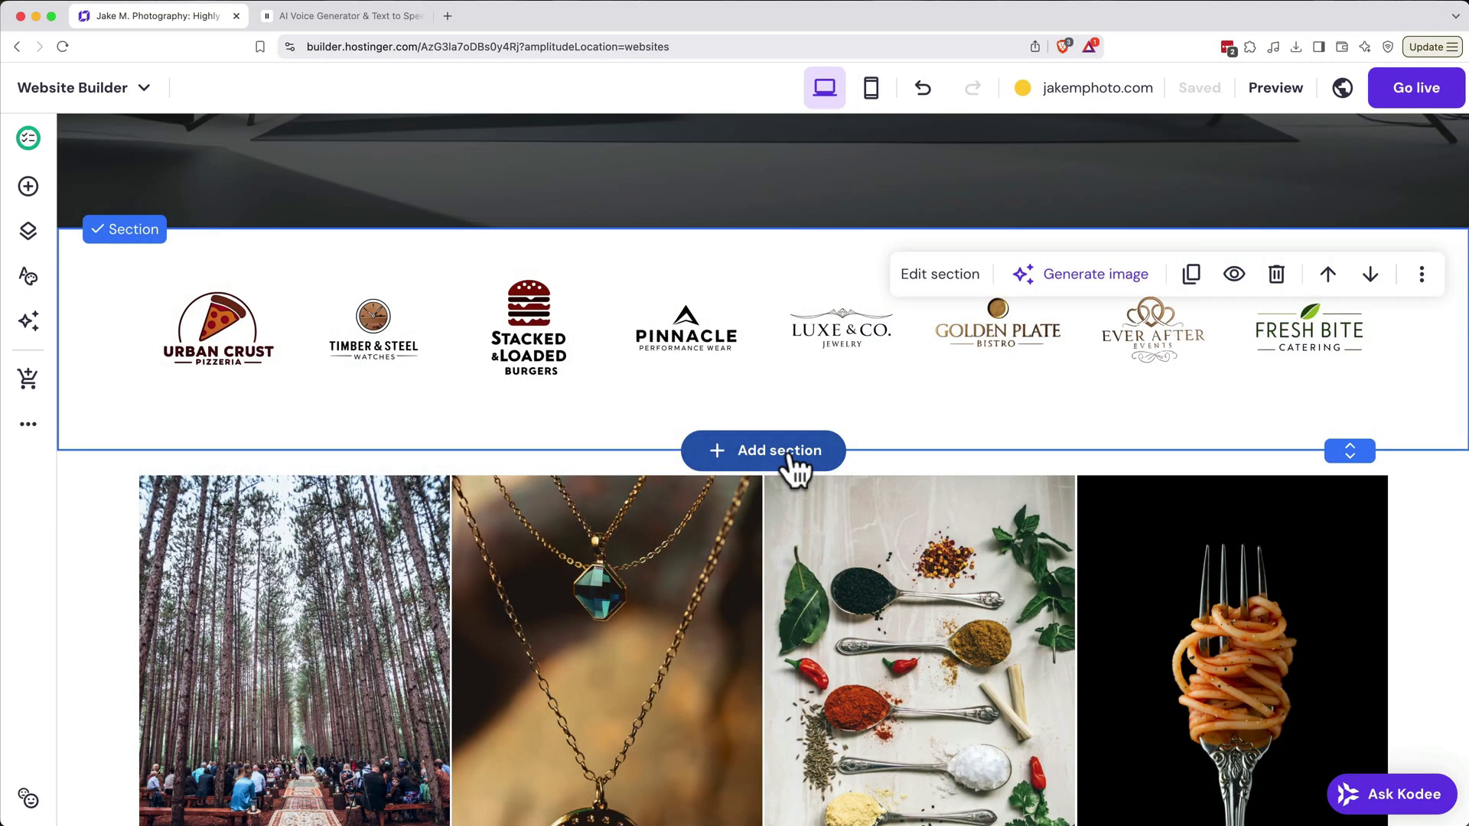
pyautogui.click(792, 455)
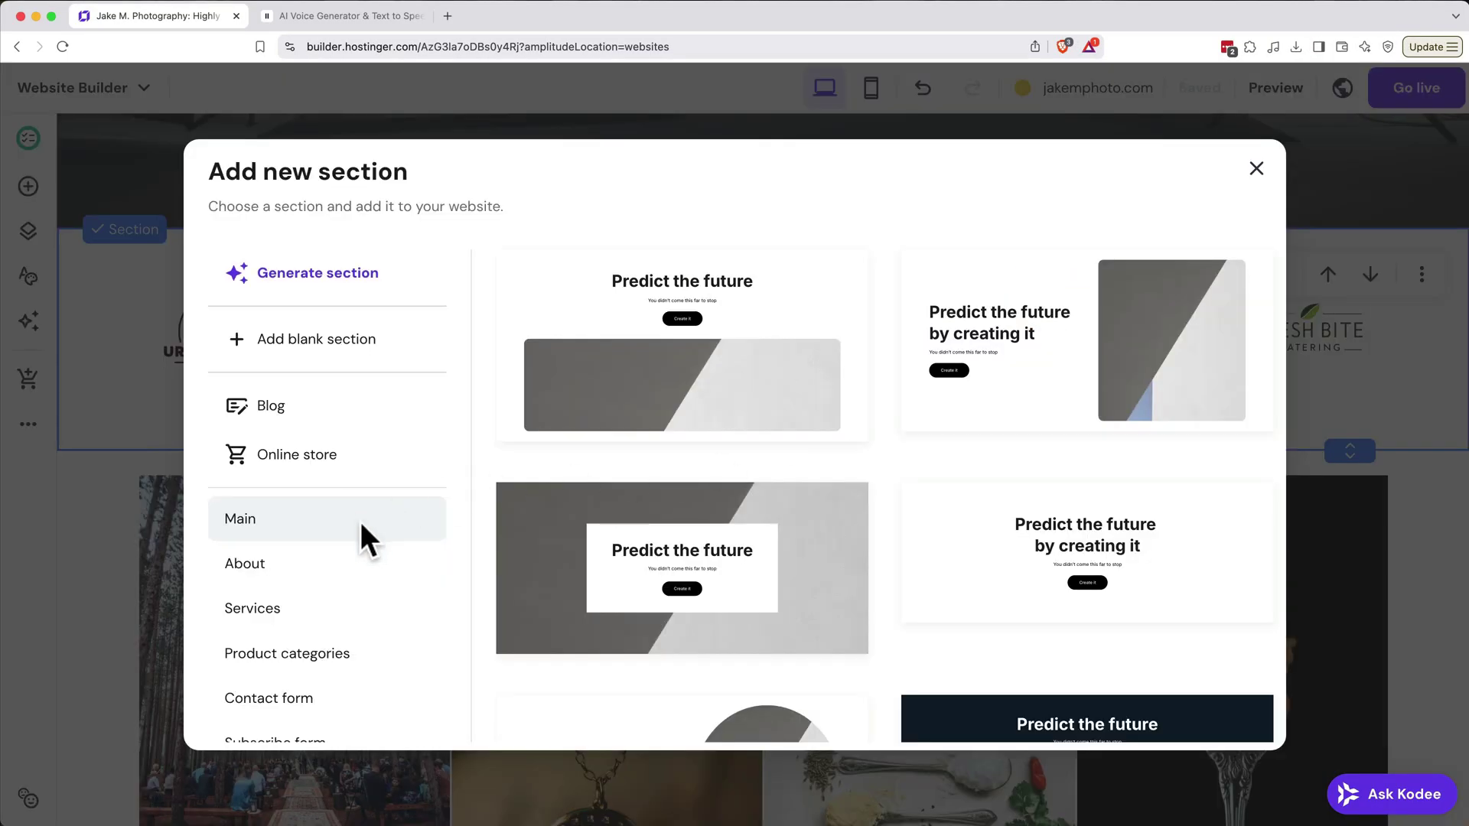
pyautogui.scroll(-5, 360, 527)
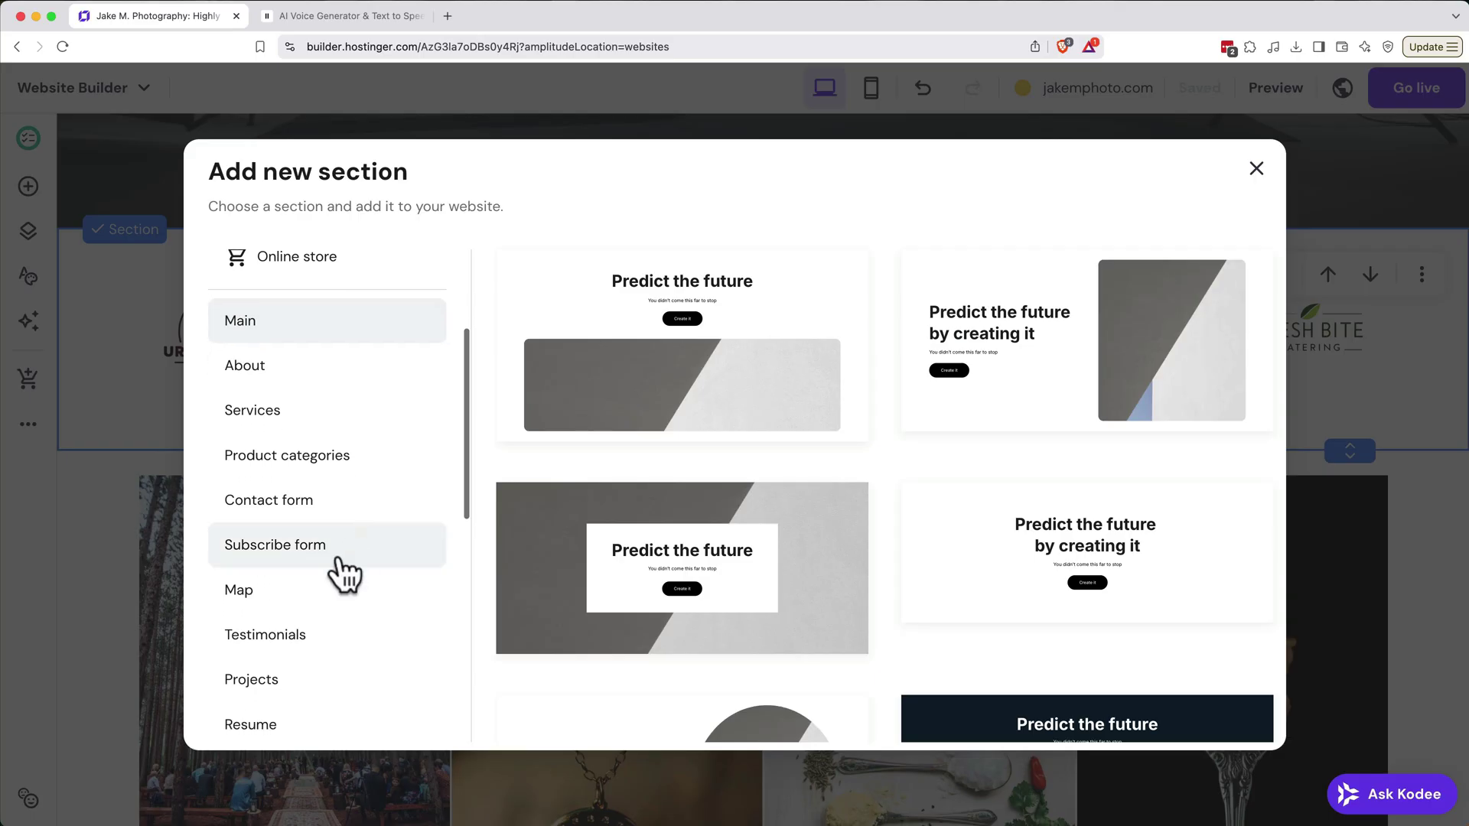
pyautogui.click(295, 683)
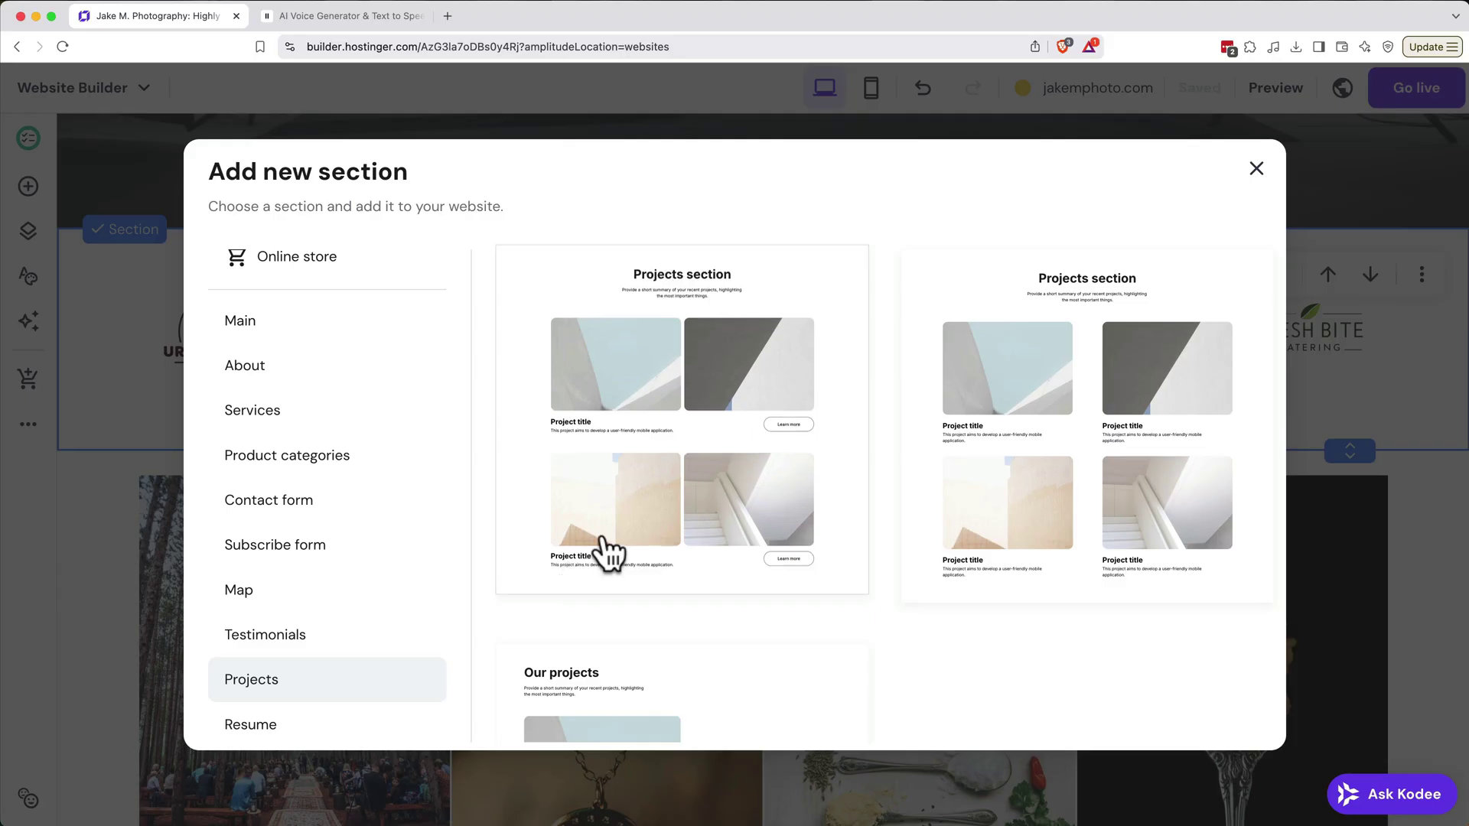
pyautogui.scroll(-4, 618, 545)
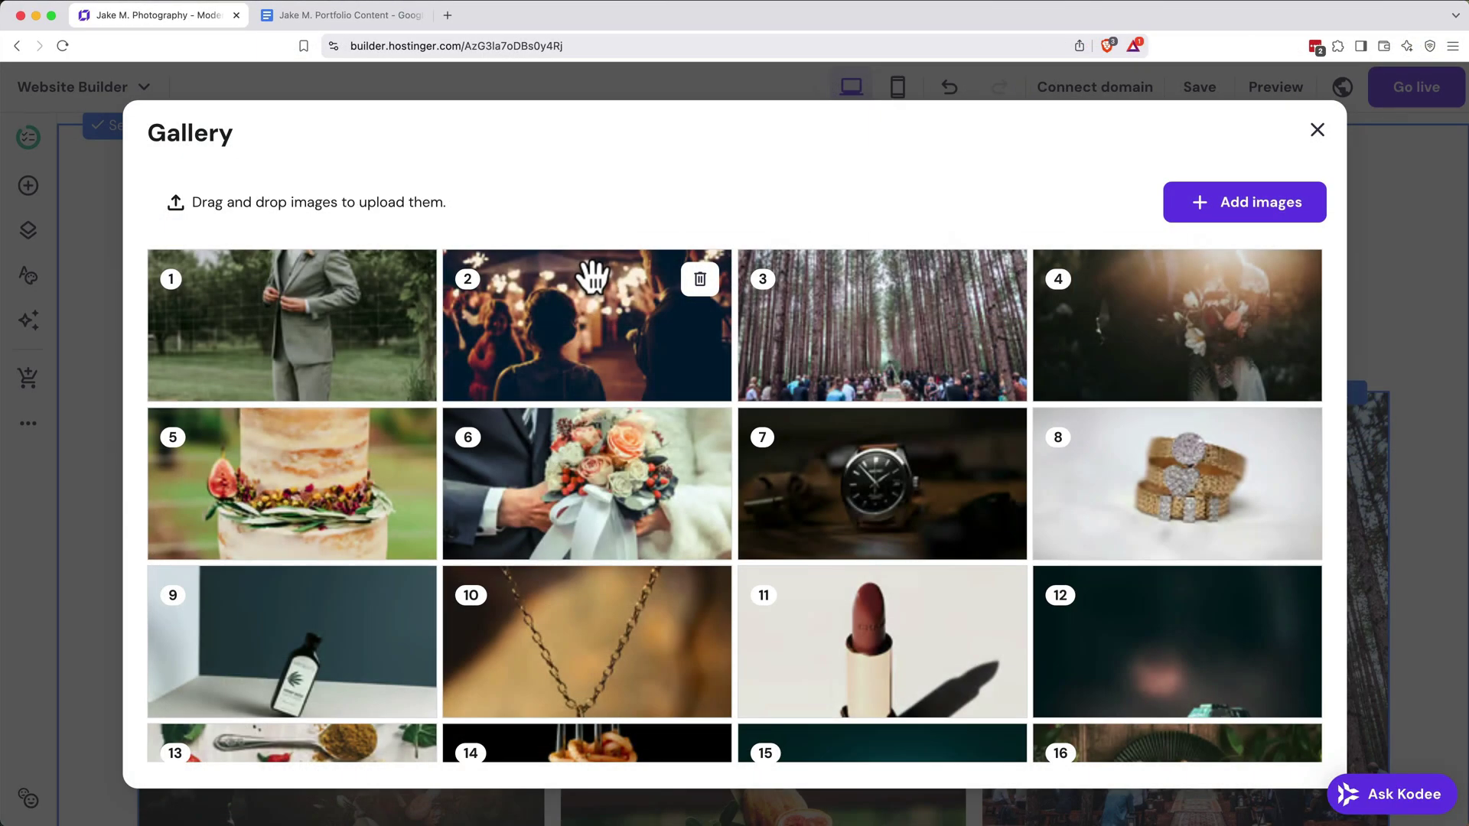
# - Reorder the gallery photos to mix wedding, product and food shots, with the forest, necklace, spices and spaghetti photos leading
pyautogui.moveTo(590, 279); pyautogui.dragTo(987, 665)
pyautogui.moveTo(1094, 306); pyautogui.dragTo(589, 635)
pyautogui.moveTo(803, 360); pyautogui.dragTo(689, 605)
pyautogui.moveTo(1080, 455); pyautogui.dragTo(734, 739)
pyautogui.moveTo(1108, 288); pyautogui.dragTo(758, 738)
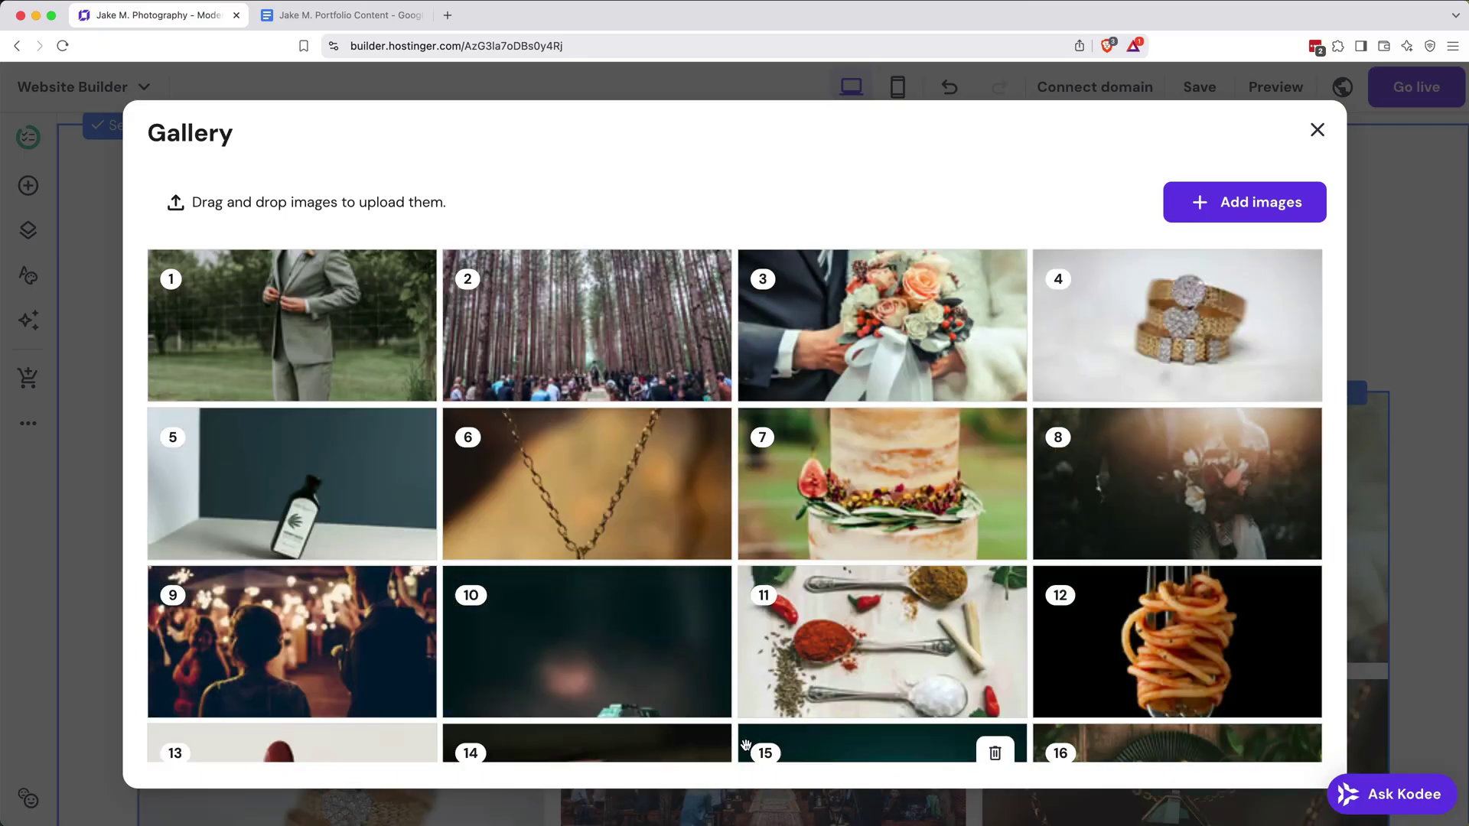
pyautogui.moveTo(283, 349); pyautogui.dragTo(655, 699)
pyautogui.moveTo(612, 378); pyautogui.dragTo(298, 743)
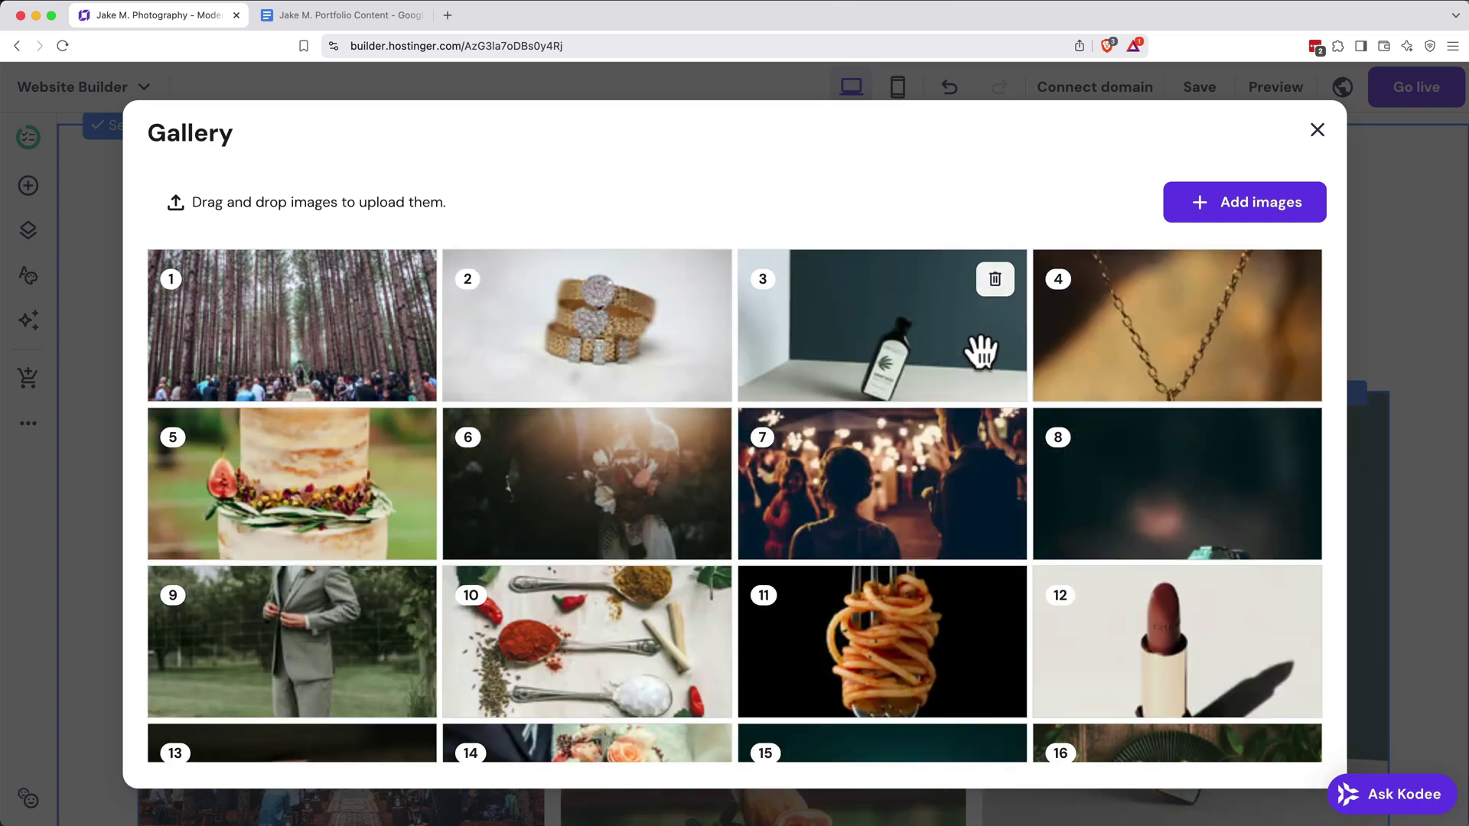
pyautogui.moveTo(977, 348); pyautogui.dragTo(796, 799)
pyautogui.moveTo(1154, 367); pyautogui.dragTo(957, 773)
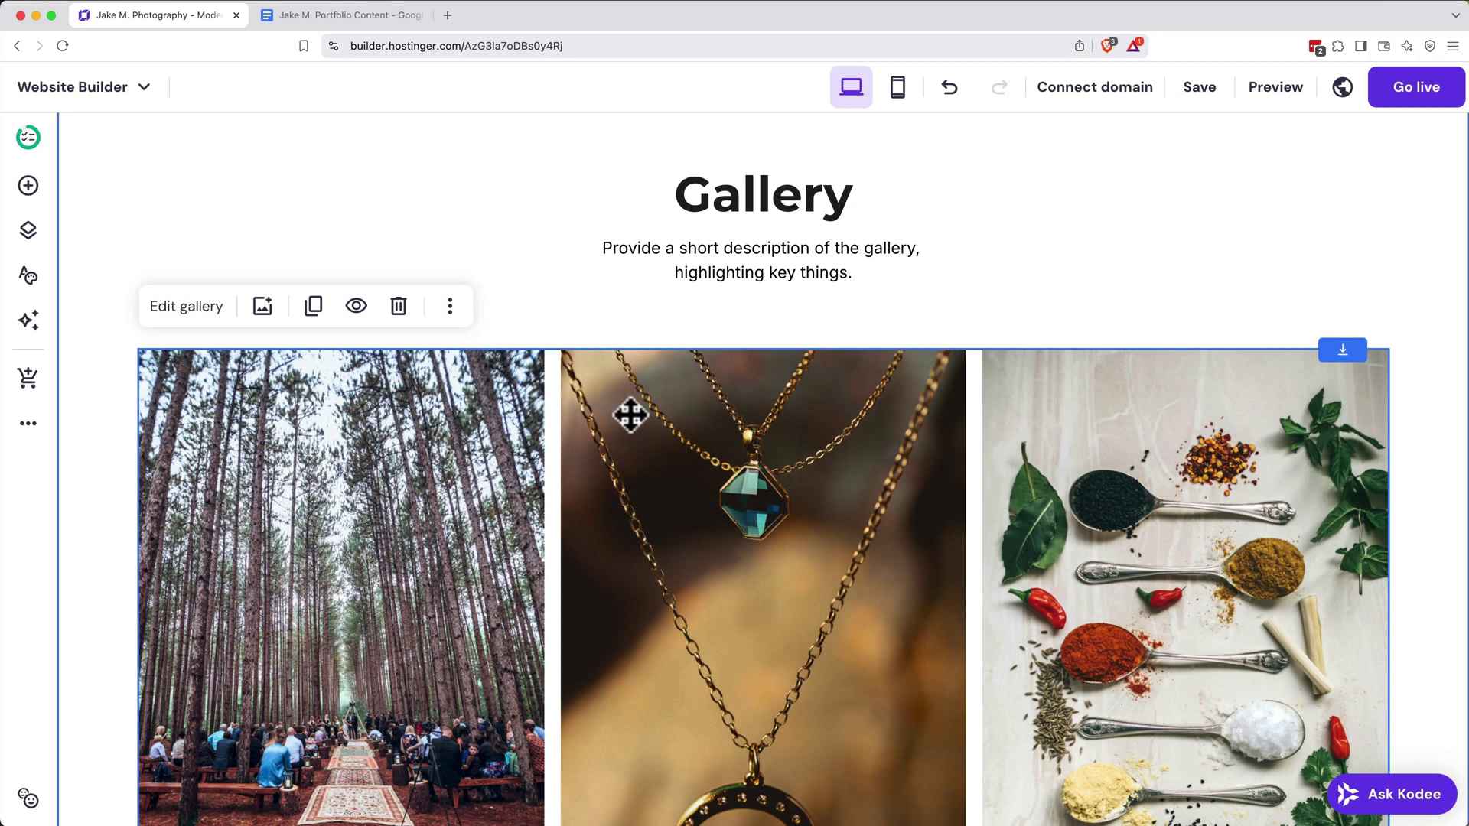
# - Set the photo gallery to four items per row with a 2 px gap between photos
pyautogui.click(207, 312)
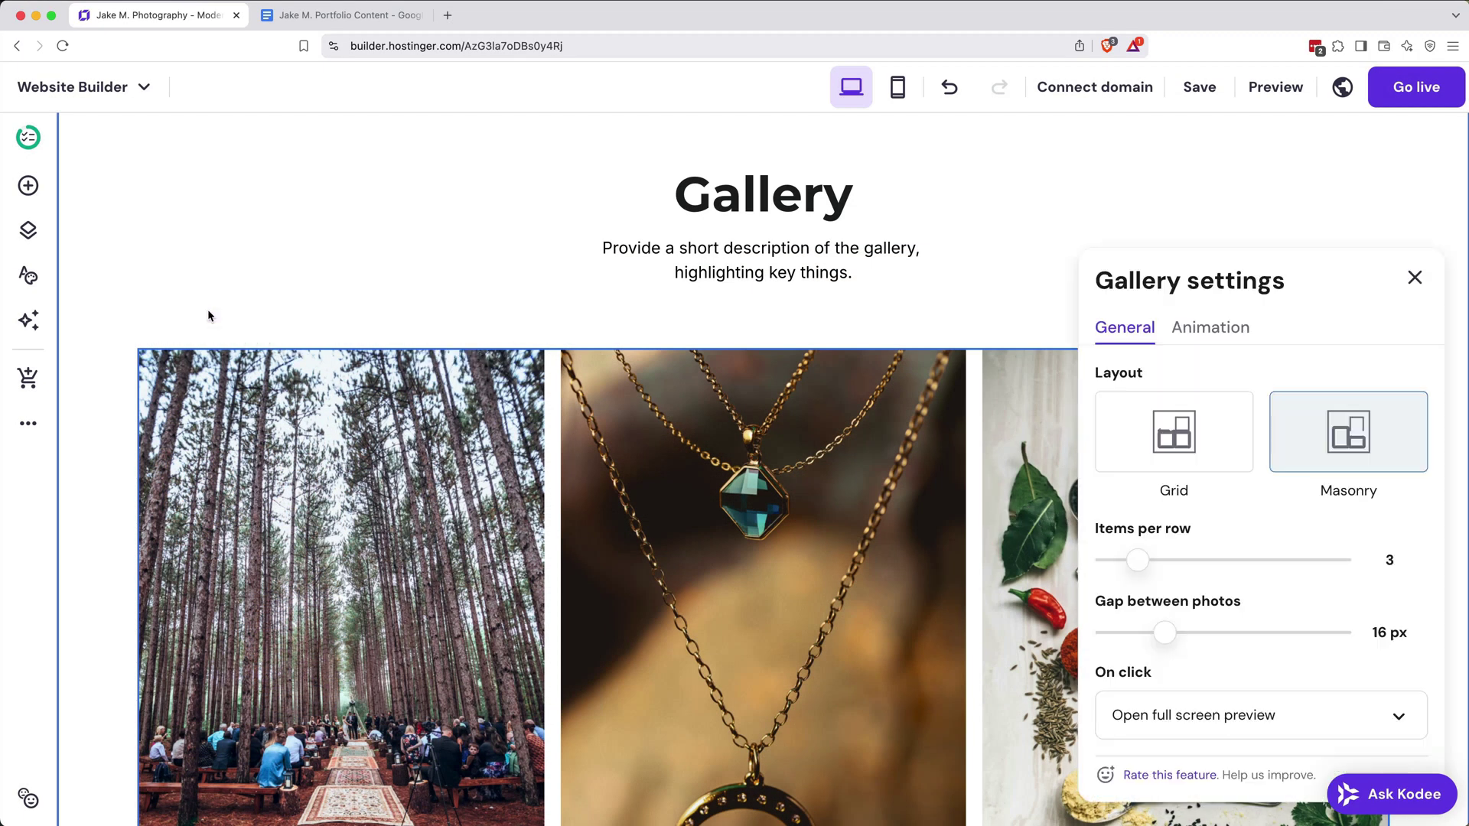
pyautogui.scroll(-1, 1314, 511)
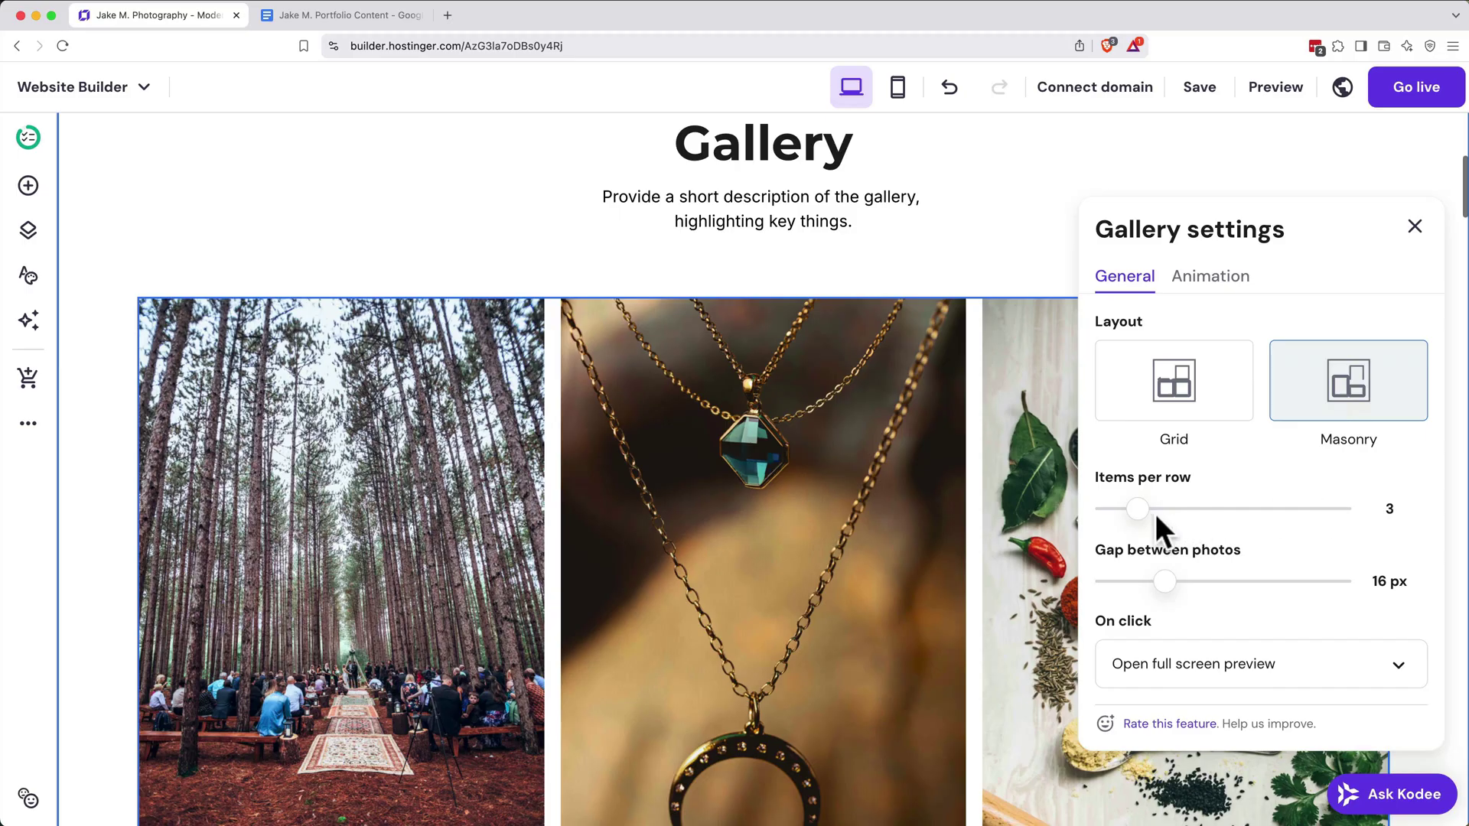
pyautogui.moveTo(1147, 509)
pyautogui.mouseDown()
pyautogui.moveTo(1176, 510)
pyautogui.moveTo(1151, 508)
pyautogui.mouseUp()
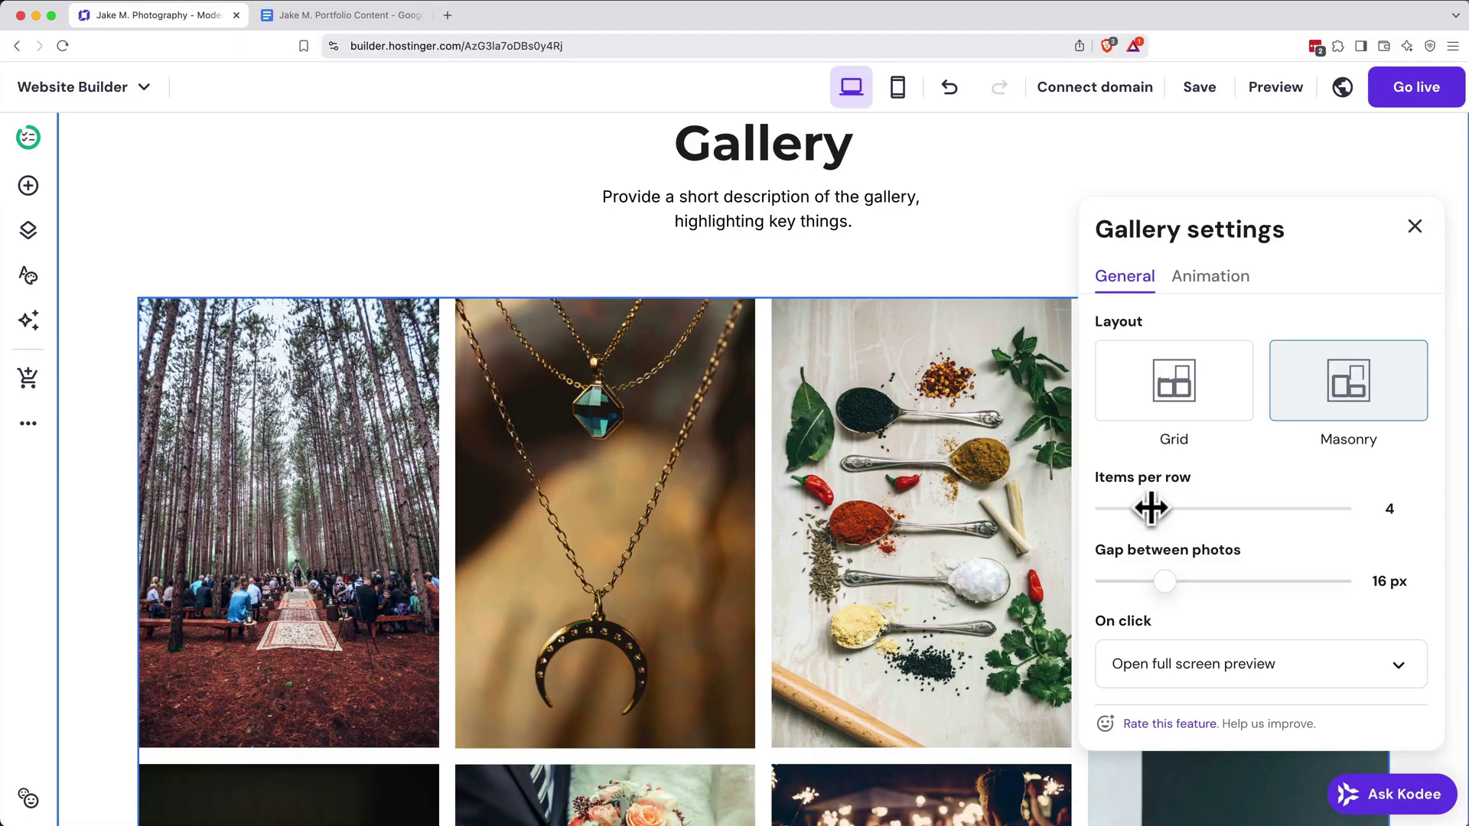
pyautogui.moveTo(1163, 580); pyautogui.dragTo(1114, 580)
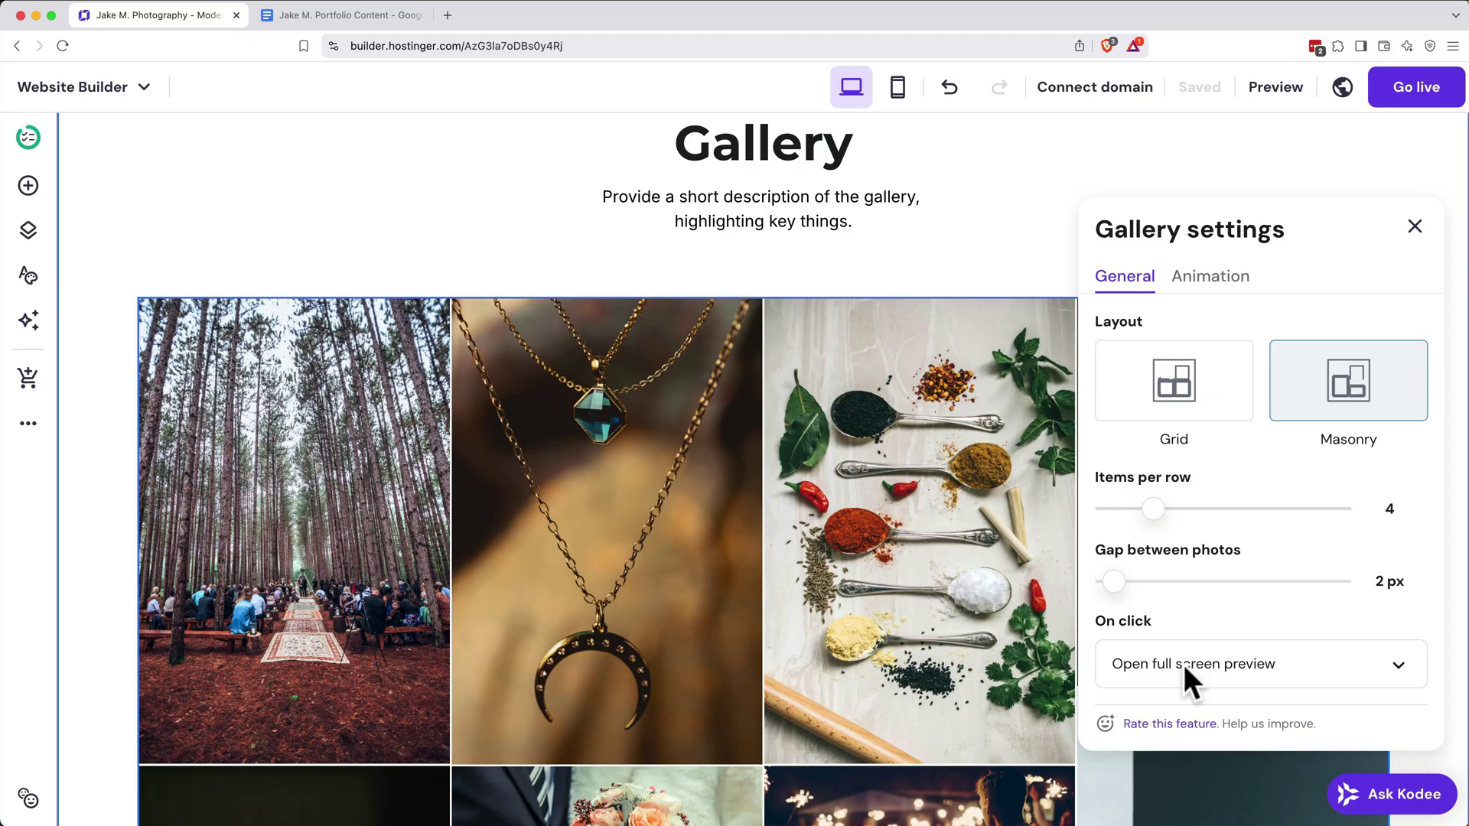
pyautogui.scroll(-1, 1305, 579)
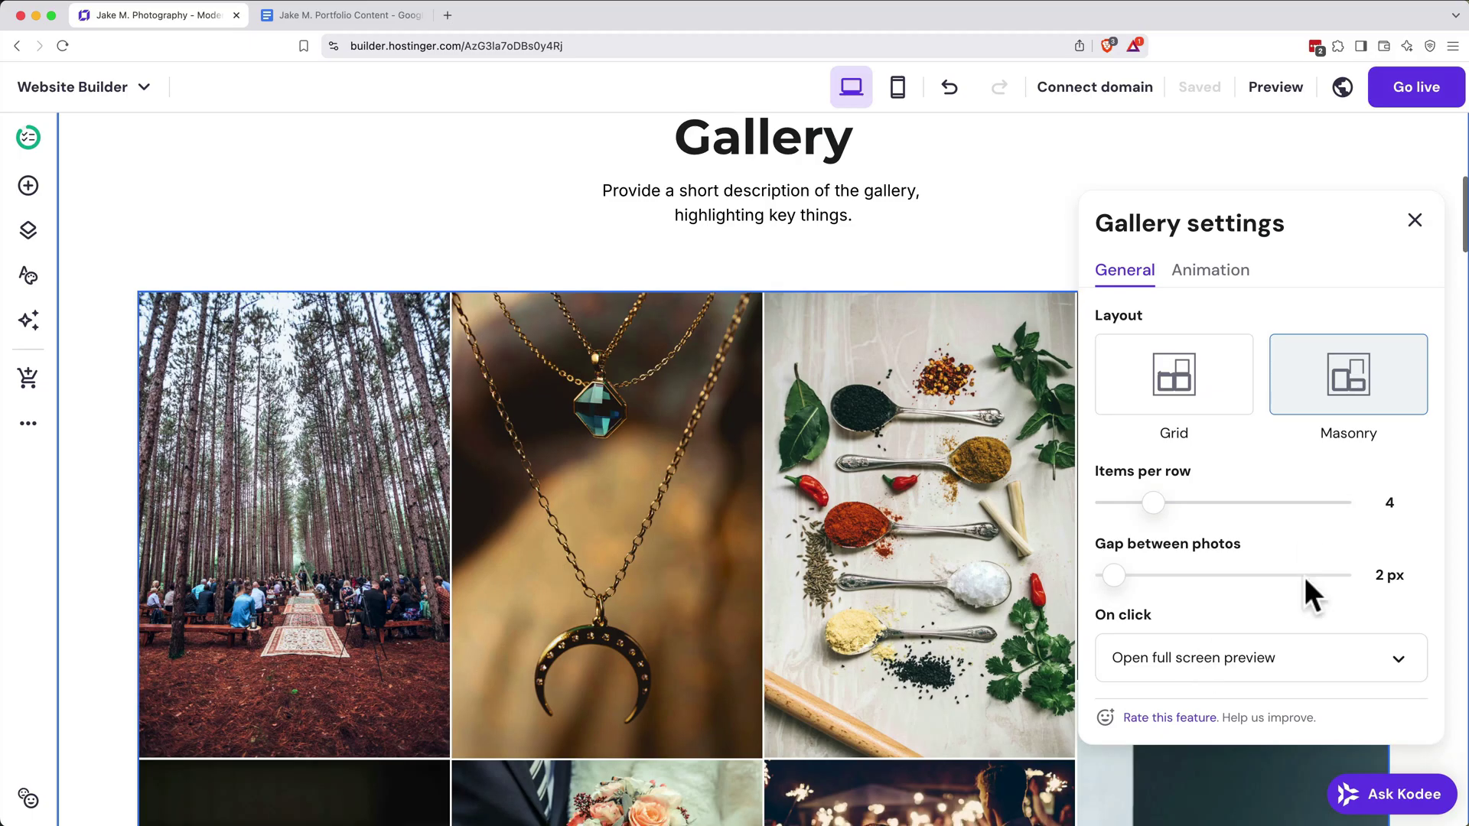
pyautogui.click(1415, 222)
# - Delete the "Gallery" heading and the placeholder description above the photos
pyautogui.scroll(3, 1167, 242)
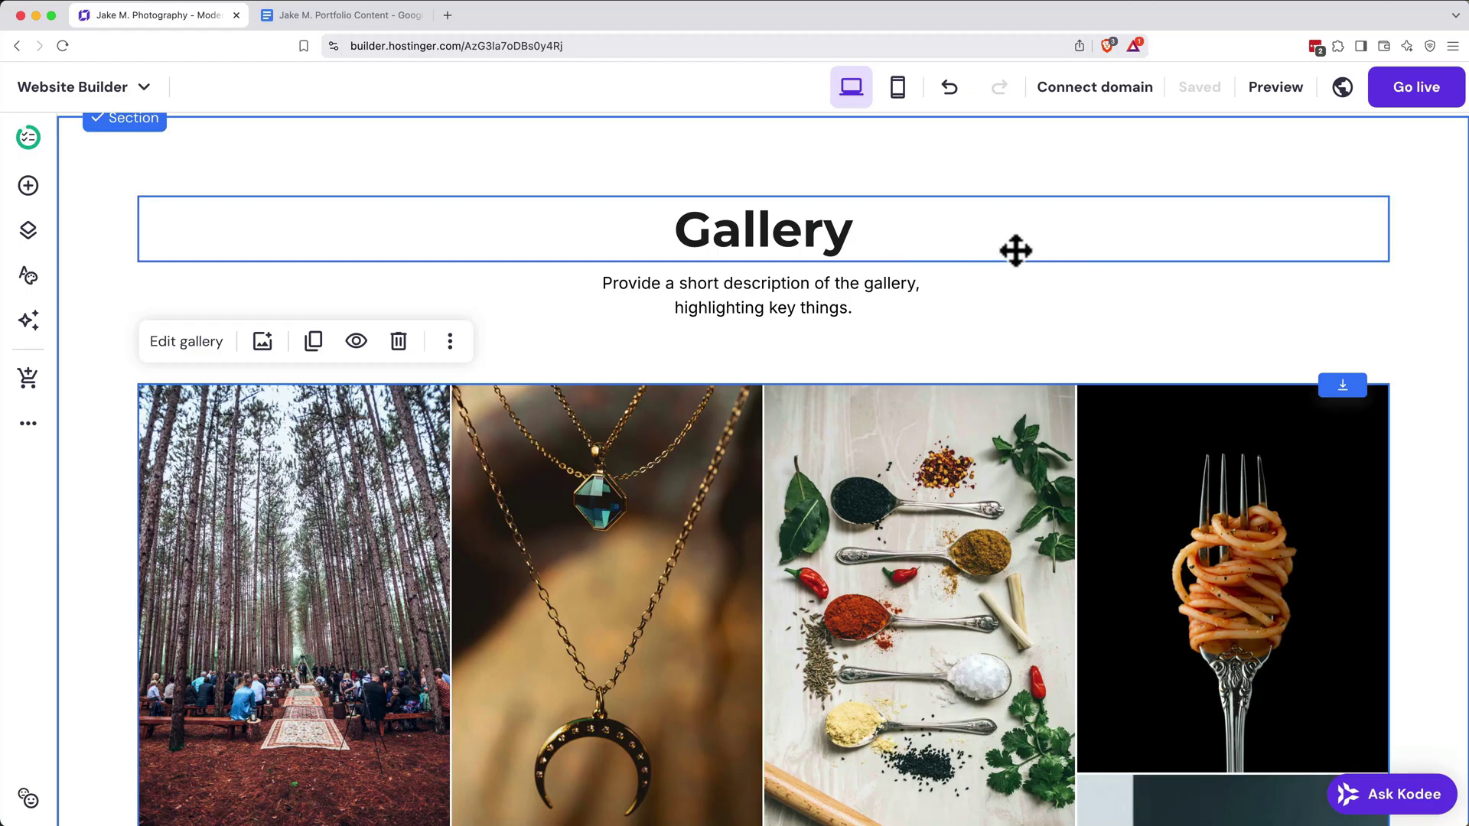
pyautogui.click(1004, 243)
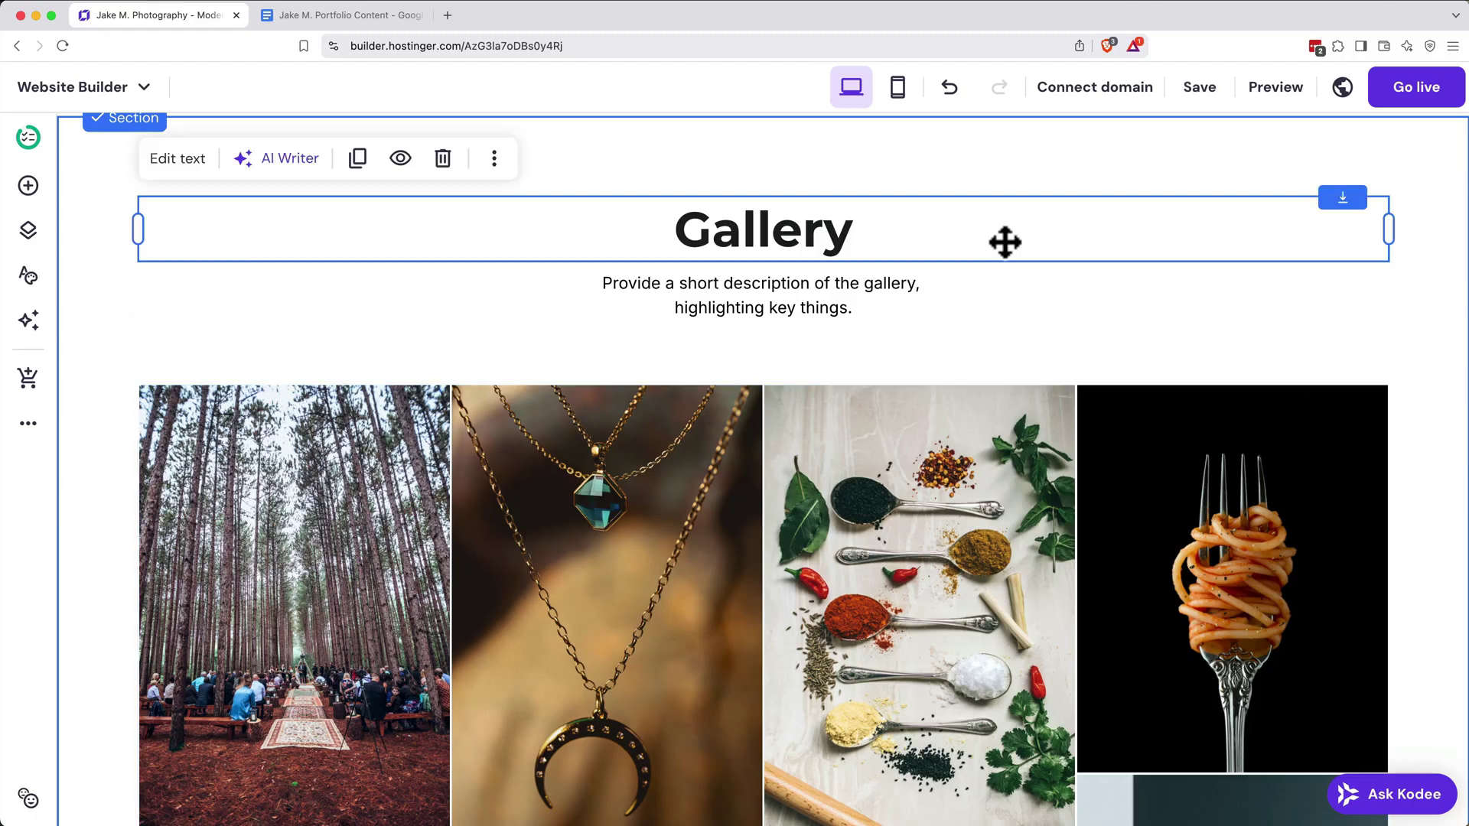
pyautogui.click(443, 159)
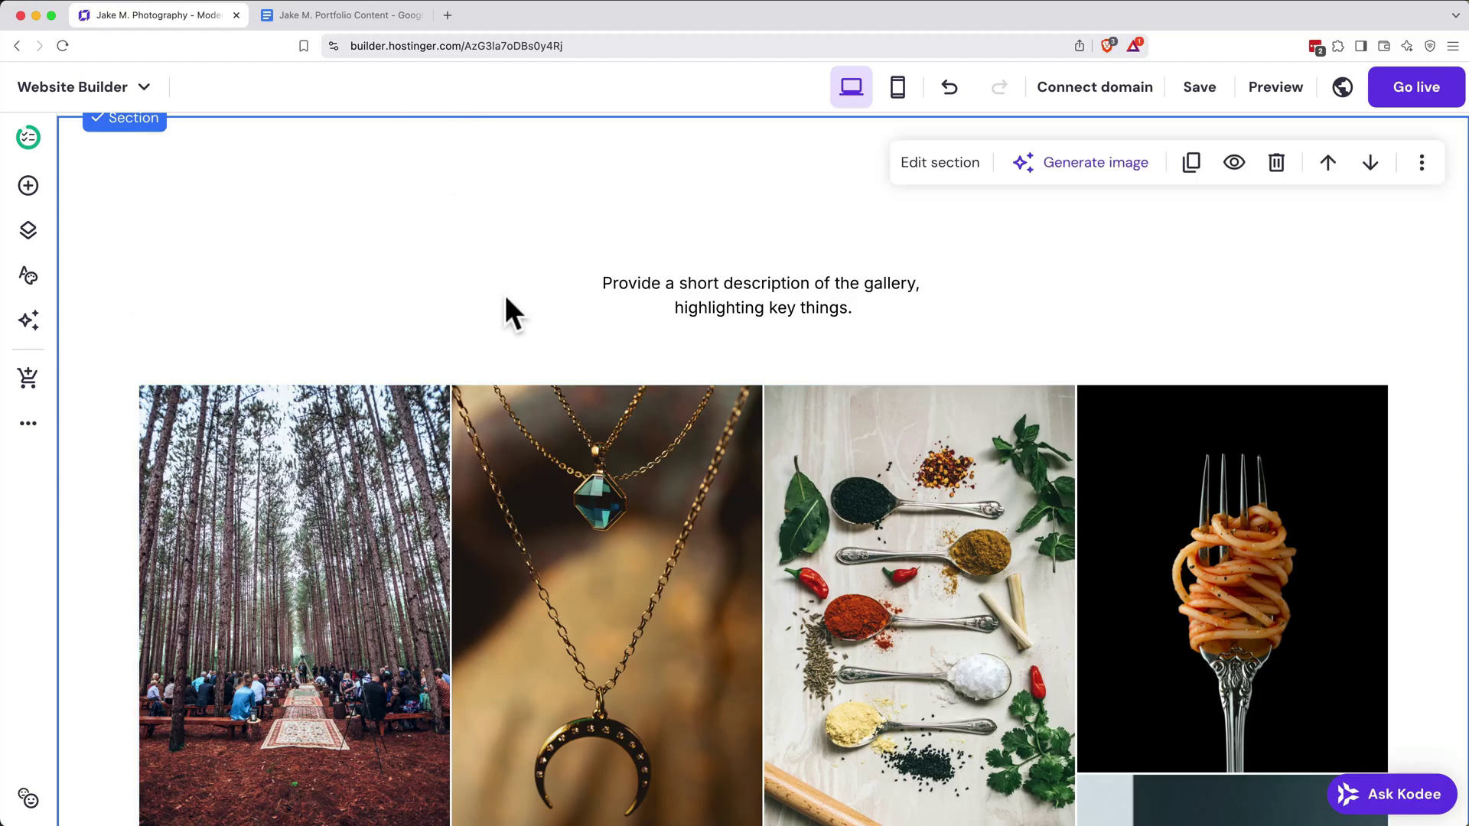
pyautogui.click(659, 295)
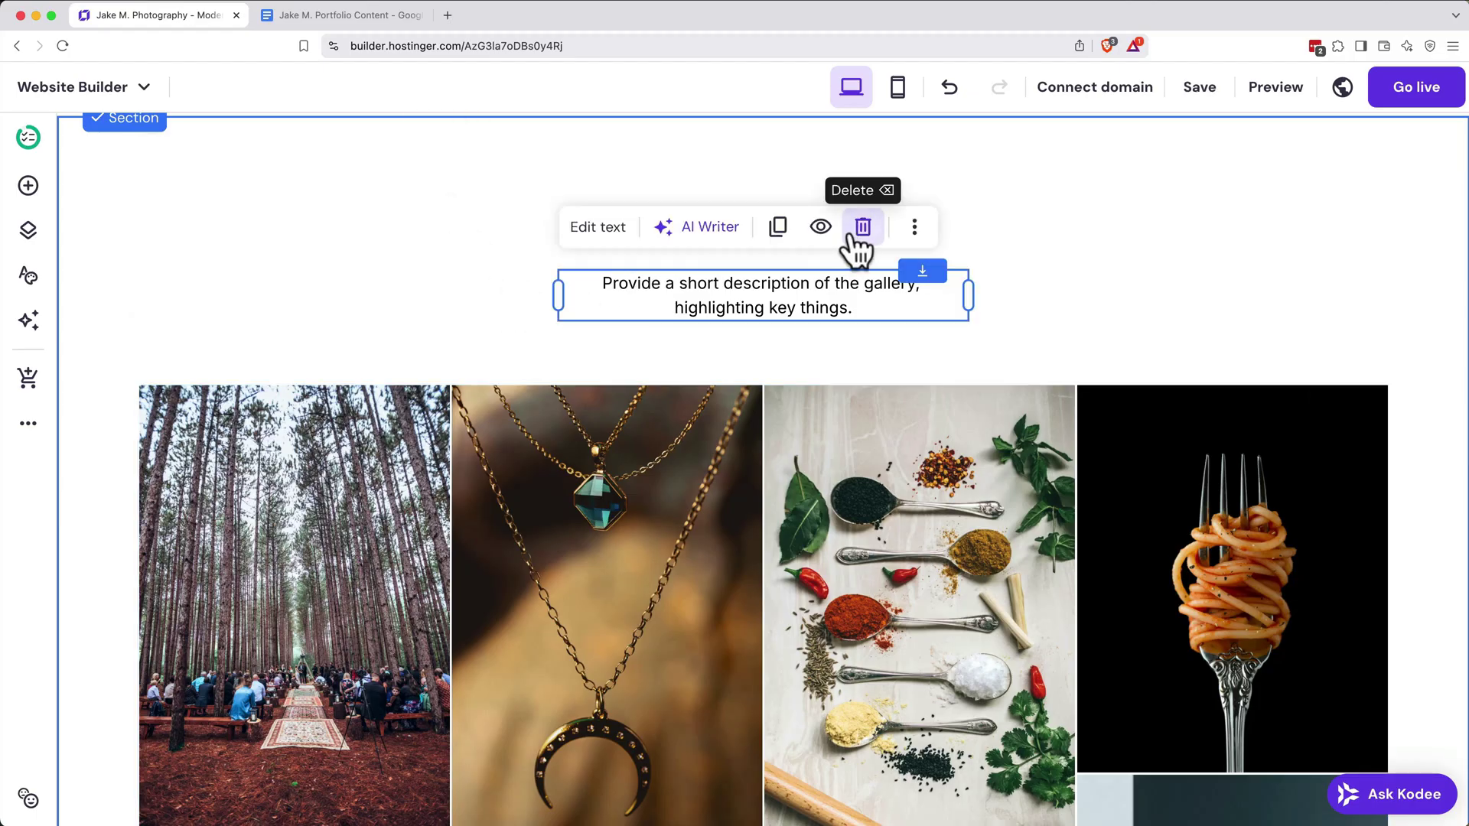
pyautogui.click(859, 228)
# - Move the photo gallery up to the top of its section and shorten the section to end just below the photos
pyautogui.moveTo(830, 459); pyautogui.dragTo(830, 218)
pyautogui.moveTo(1340, 721); pyautogui.dragTo(1343, 498)
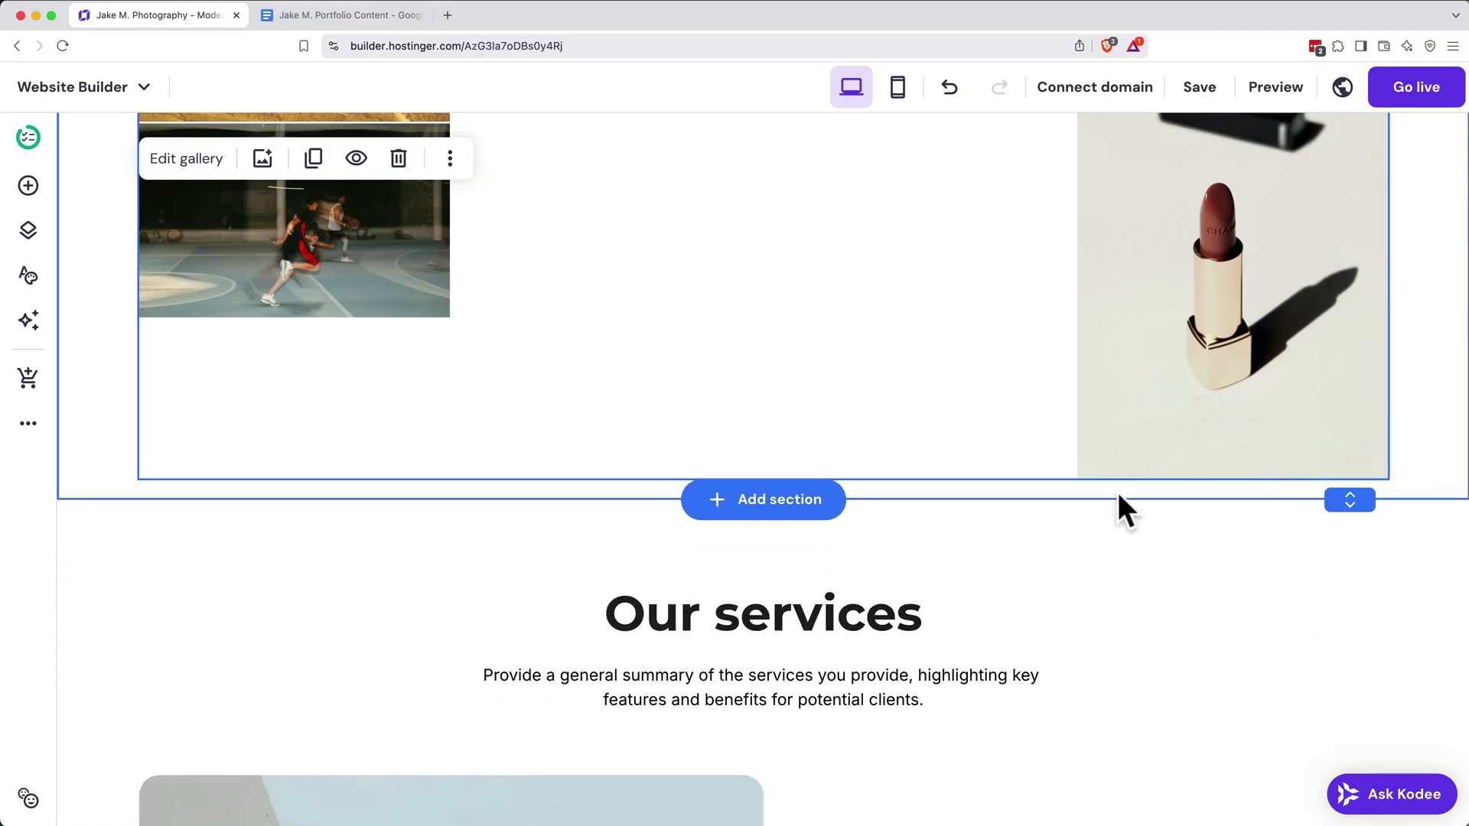
# - Change the services section heading to "My Services"
pyautogui.scroll(-3, 1119, 495)
pyautogui.scroll(-2, 1121, 501)
pyautogui.click(802, 238)
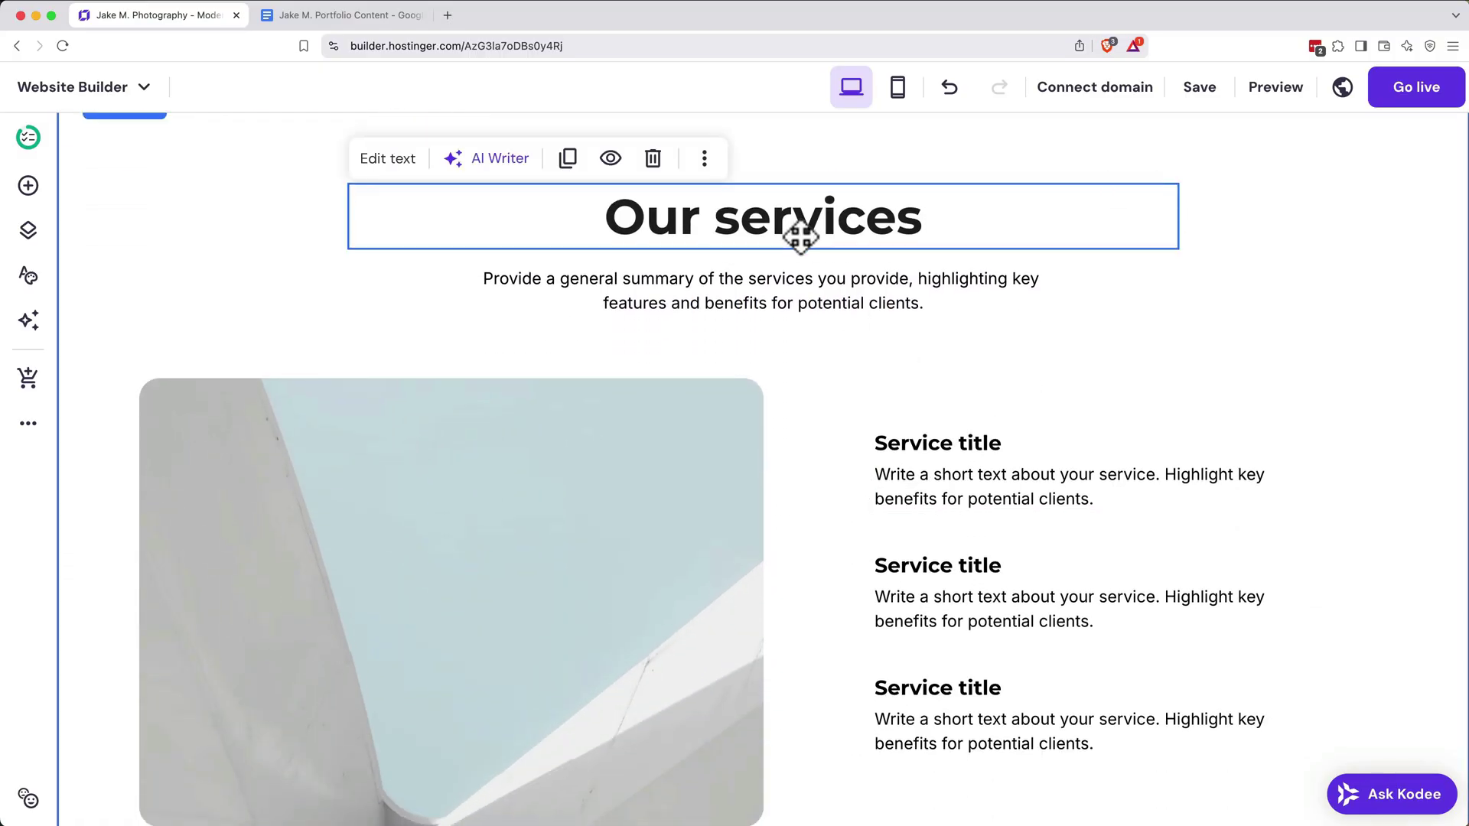
pyautogui.click(799, 239)
pyautogui.tripleClick(800, 239)
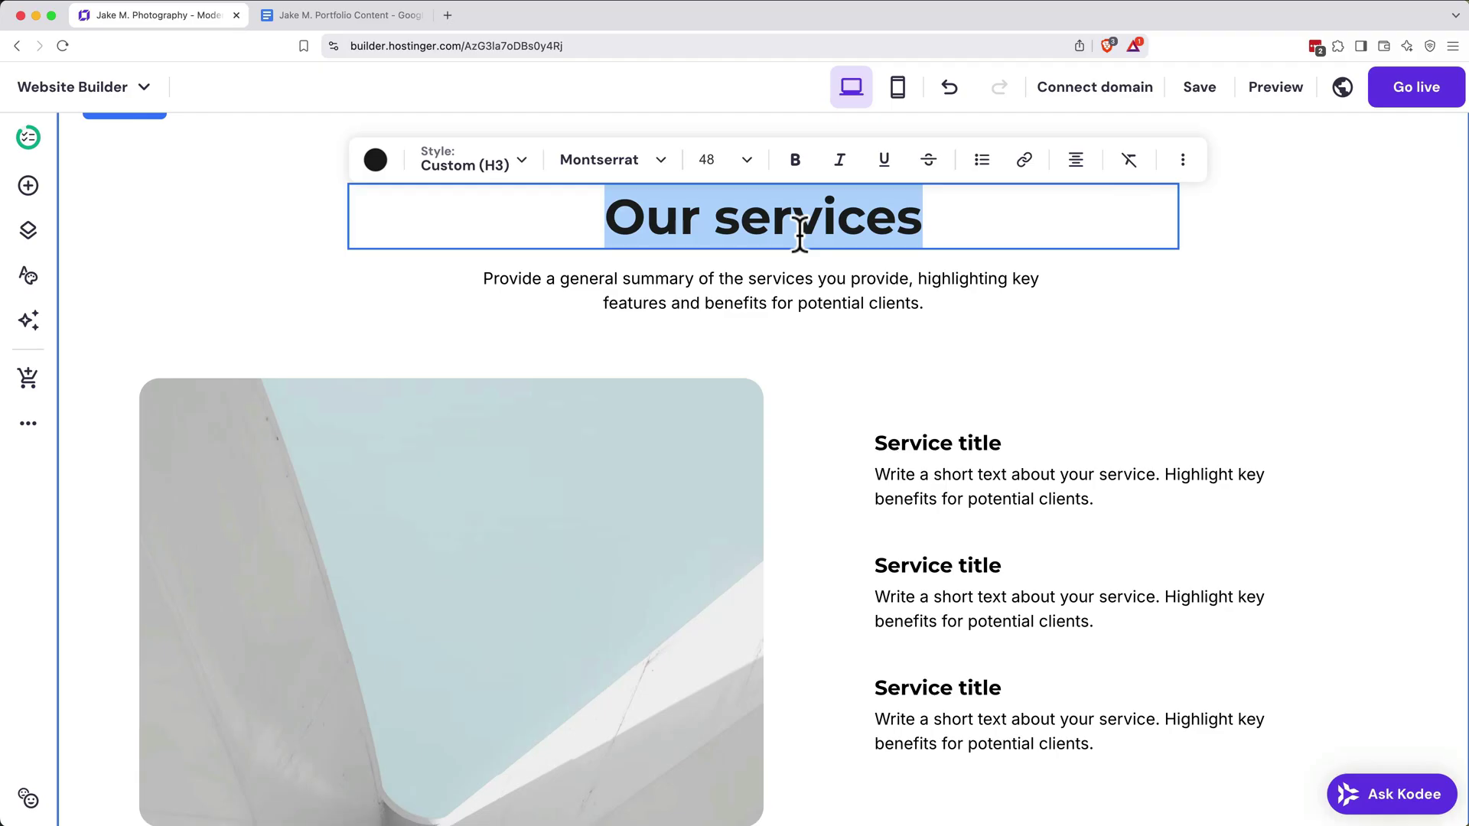
pyautogui.write('My e')
pyautogui.press('BackSpace')
pyautogui.write('SEr')
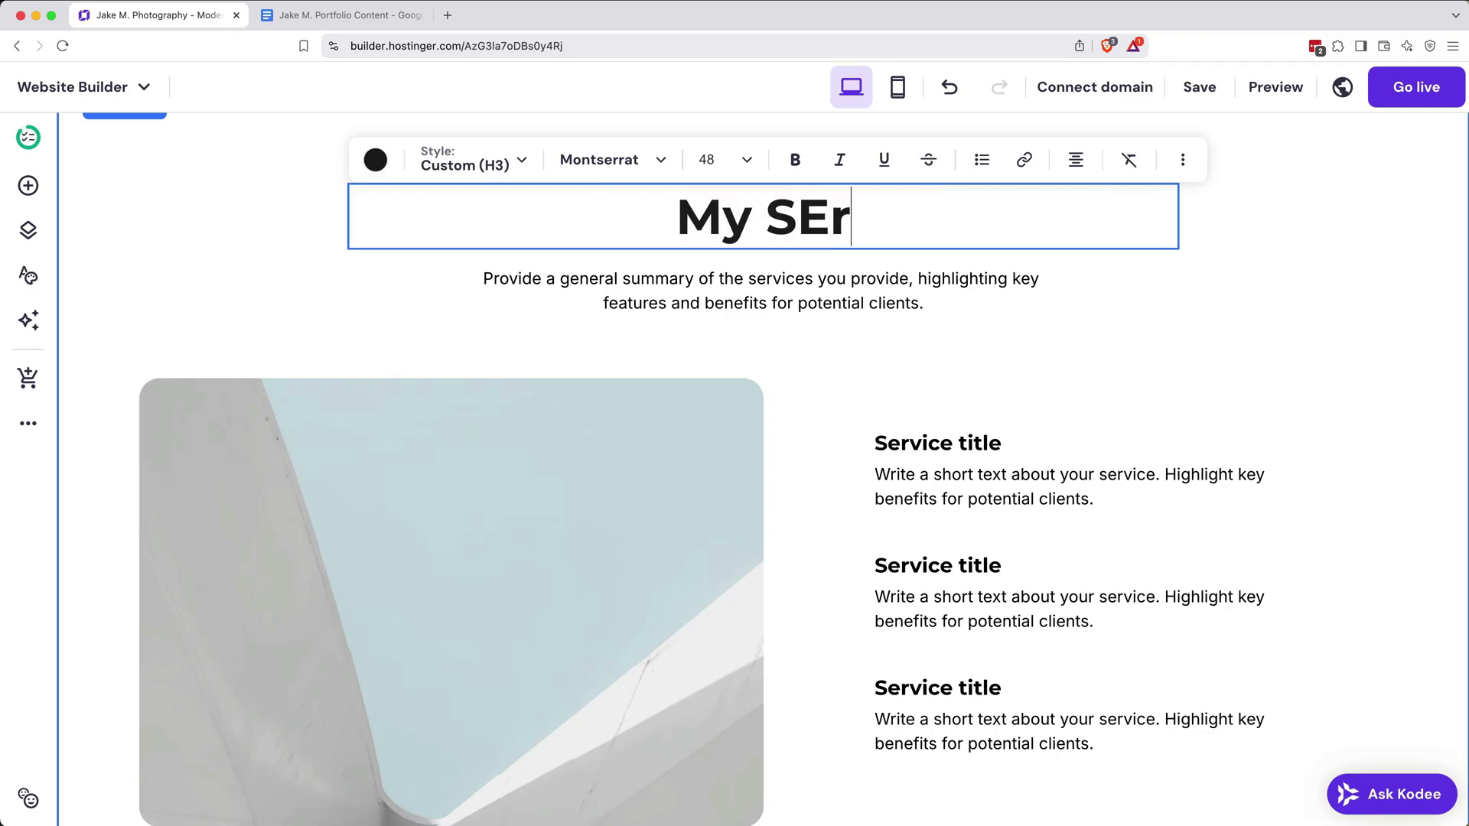
pyautogui.press('BackSpace')
pyautogui.press('BackSpace')
pyautogui.write('ervices')
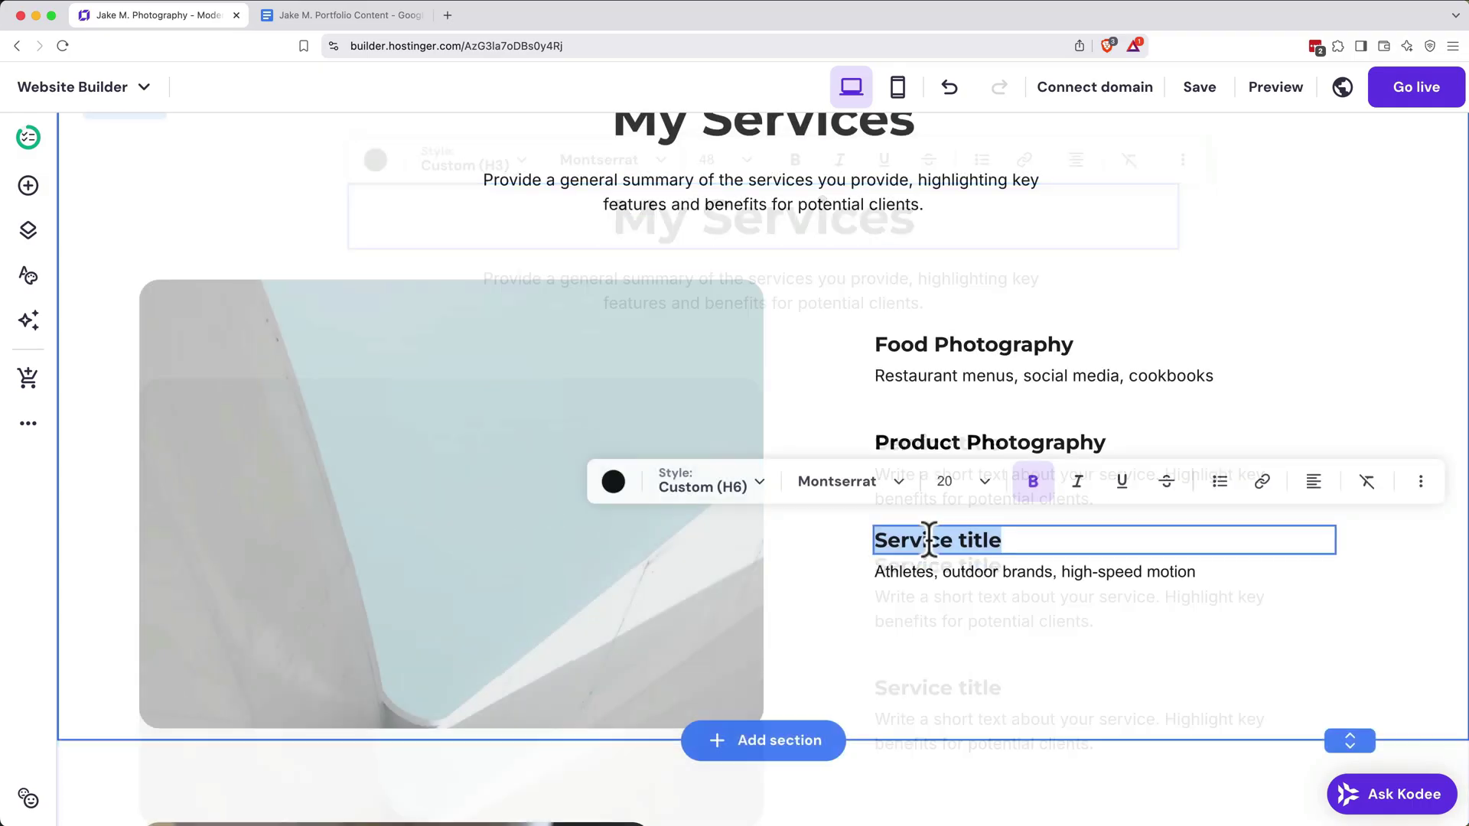
# - Title the third service "Action & Sports Photography" and shift the second column of services closer to the first
pyautogui.write('Action & Sports Photography')
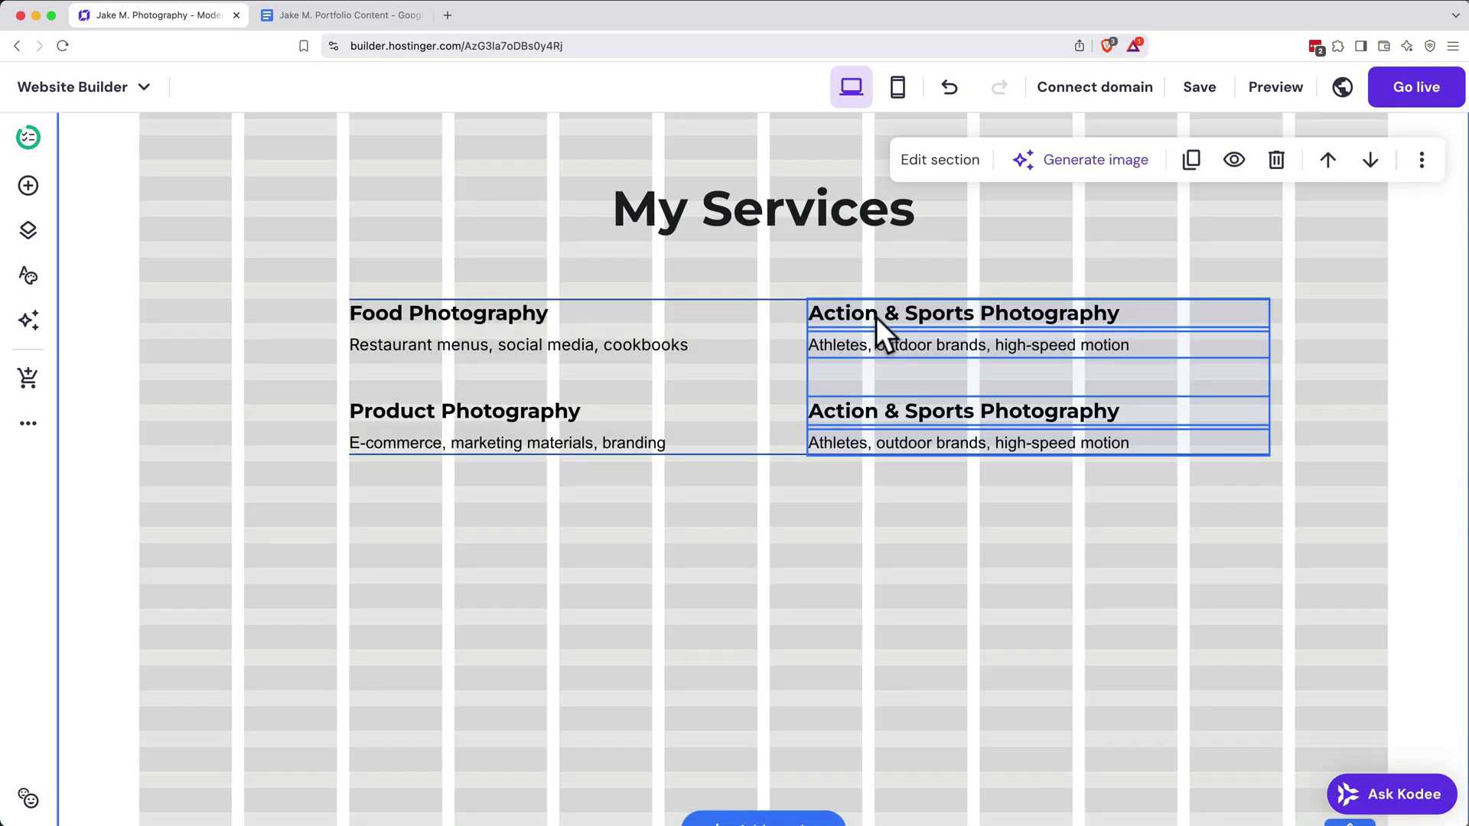
pyautogui.moveTo(875, 317); pyautogui.dragTo(843, 316)
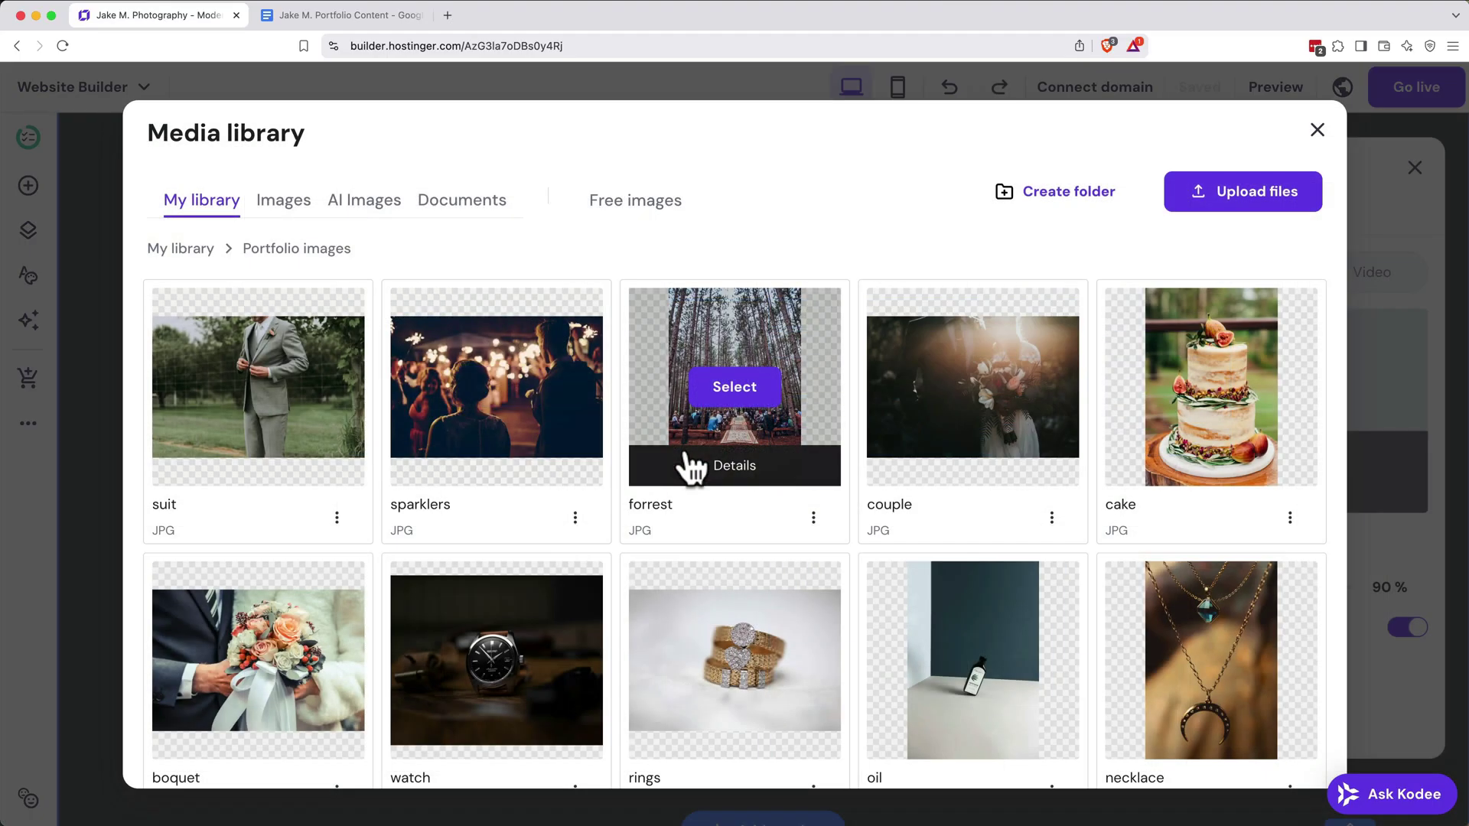
# - Choose the fruit-bowl image from the Portfolio images folder as the services section background
pyautogui.scroll(-8, 692, 463)
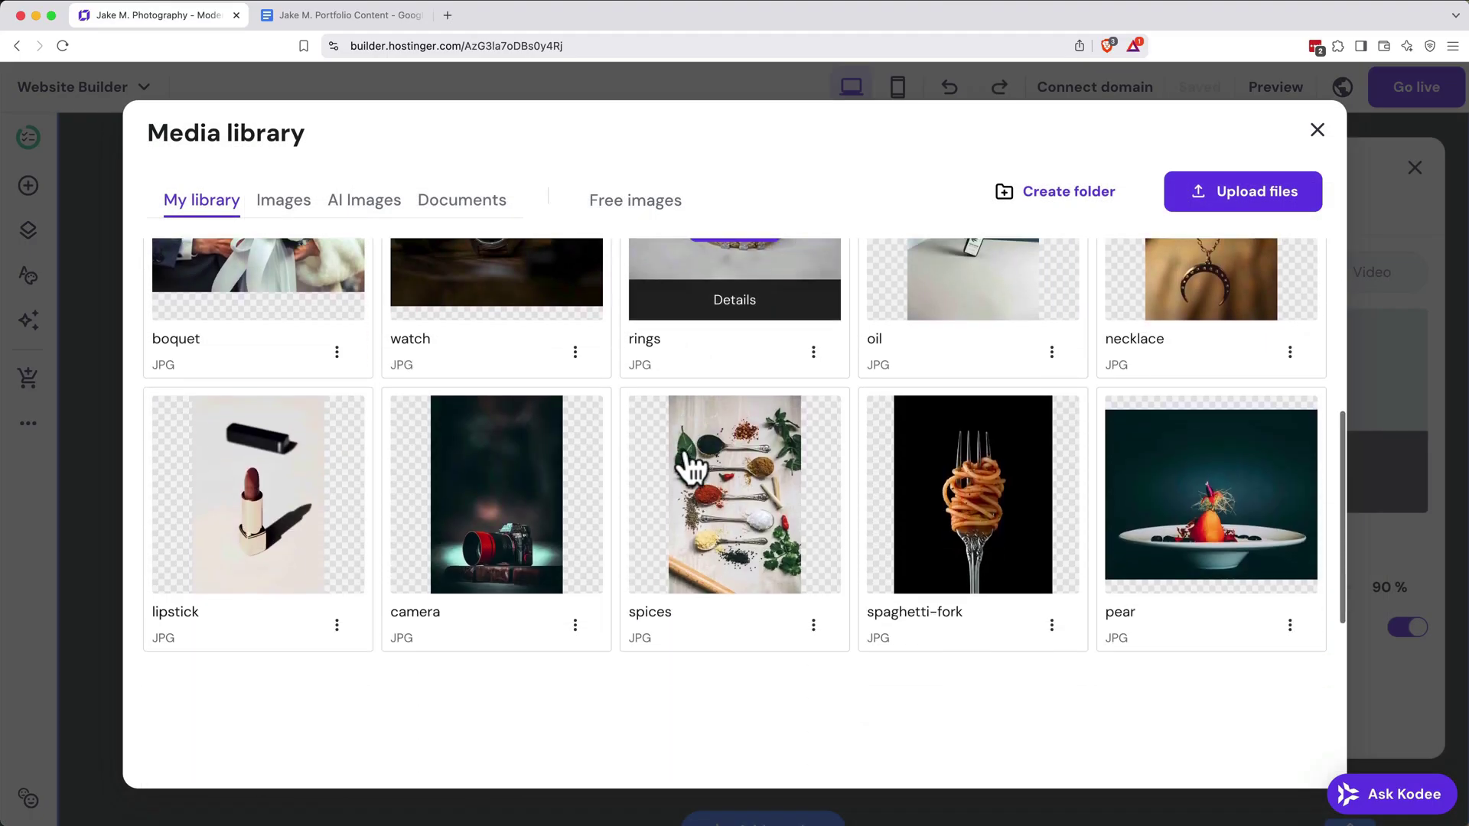
pyautogui.scroll(-1, 688, 541)
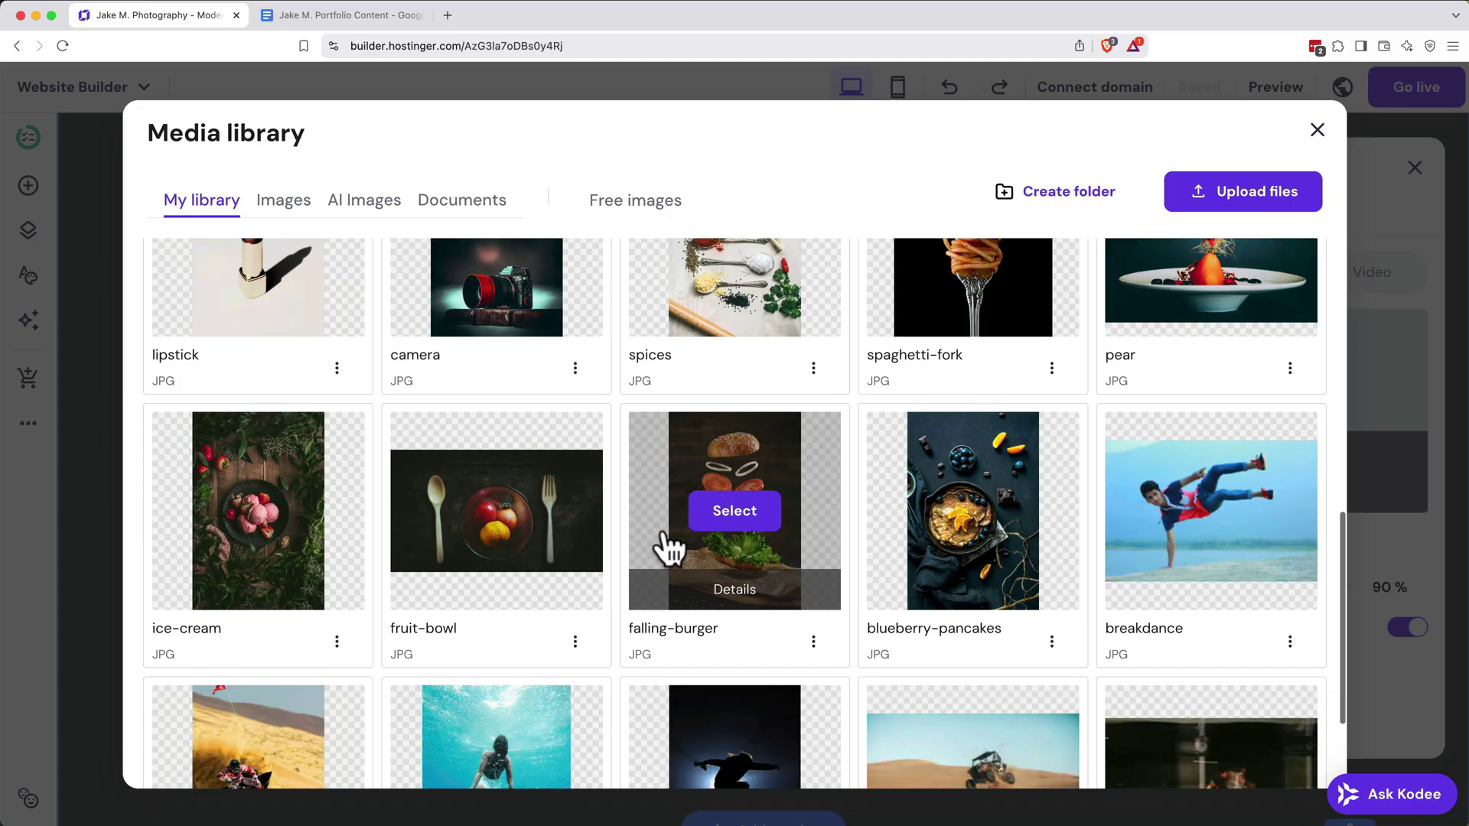
pyautogui.click(497, 514)
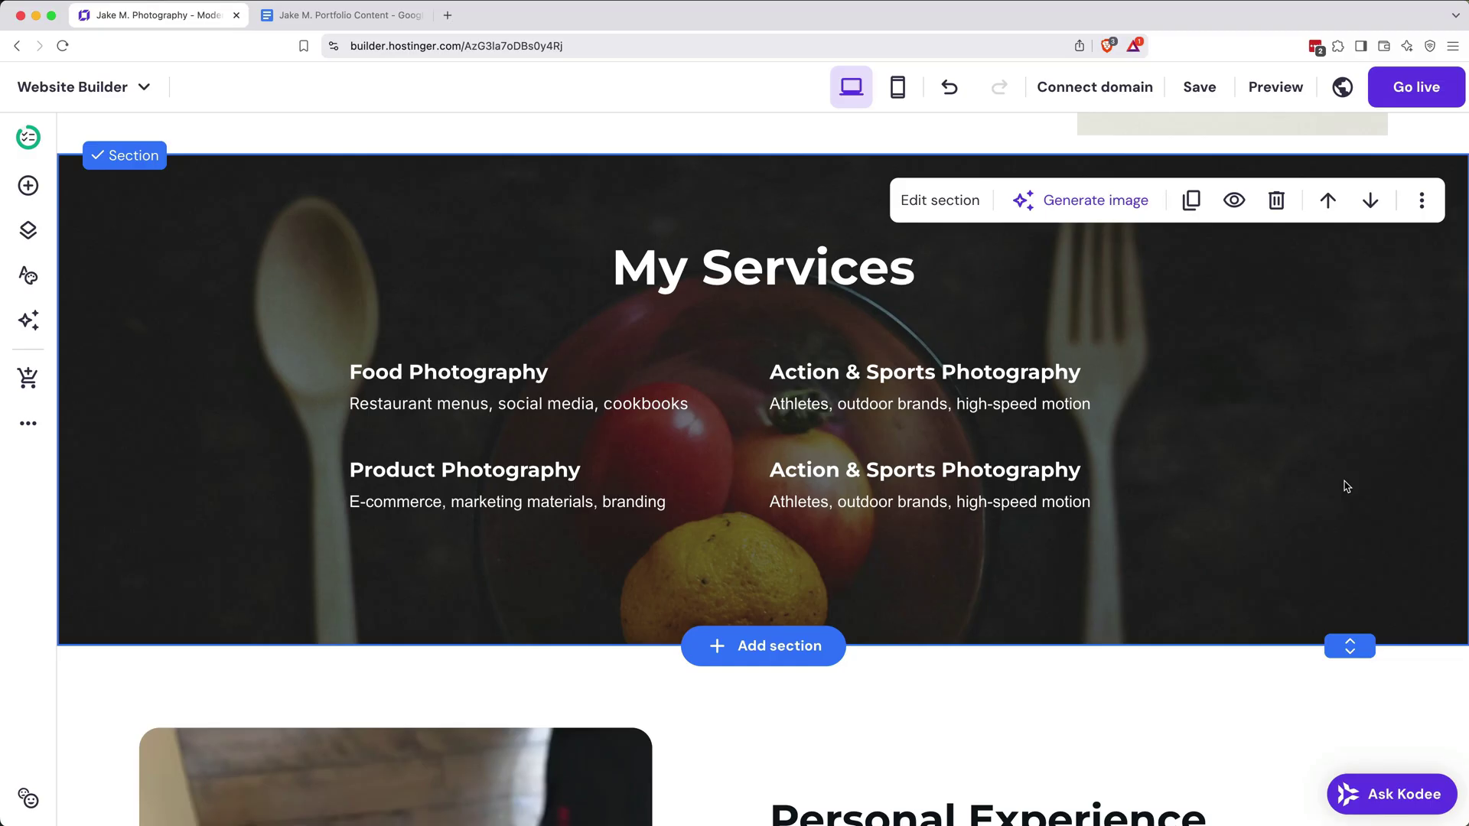
# - Replace the second About Me paragraph with the Background & Experience text copied from the portfolio content document
pyautogui.scroll(-8, 1346, 486)
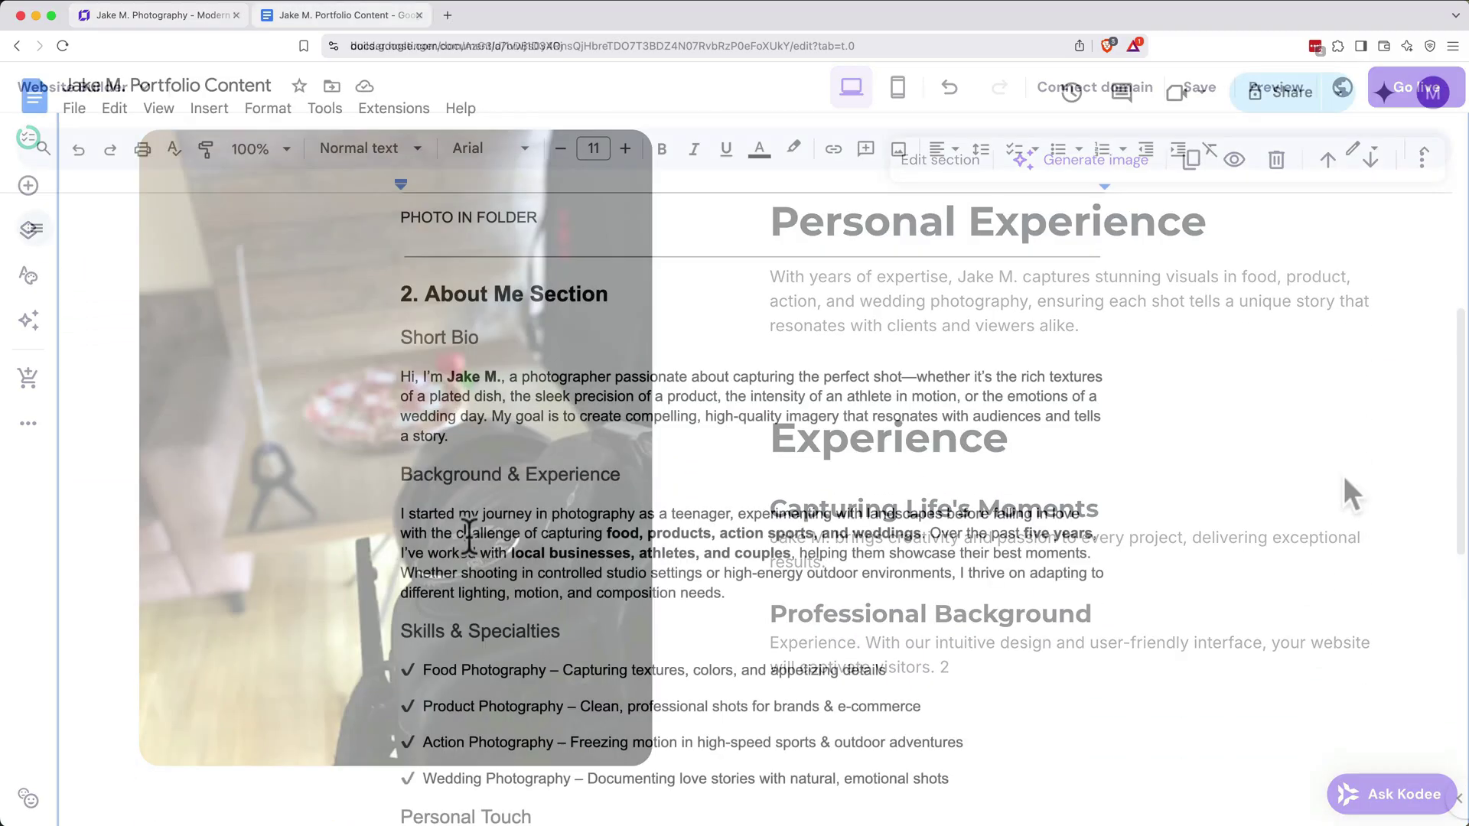
pyautogui.tripleClick(469, 533)
pyautogui.press('super+c')
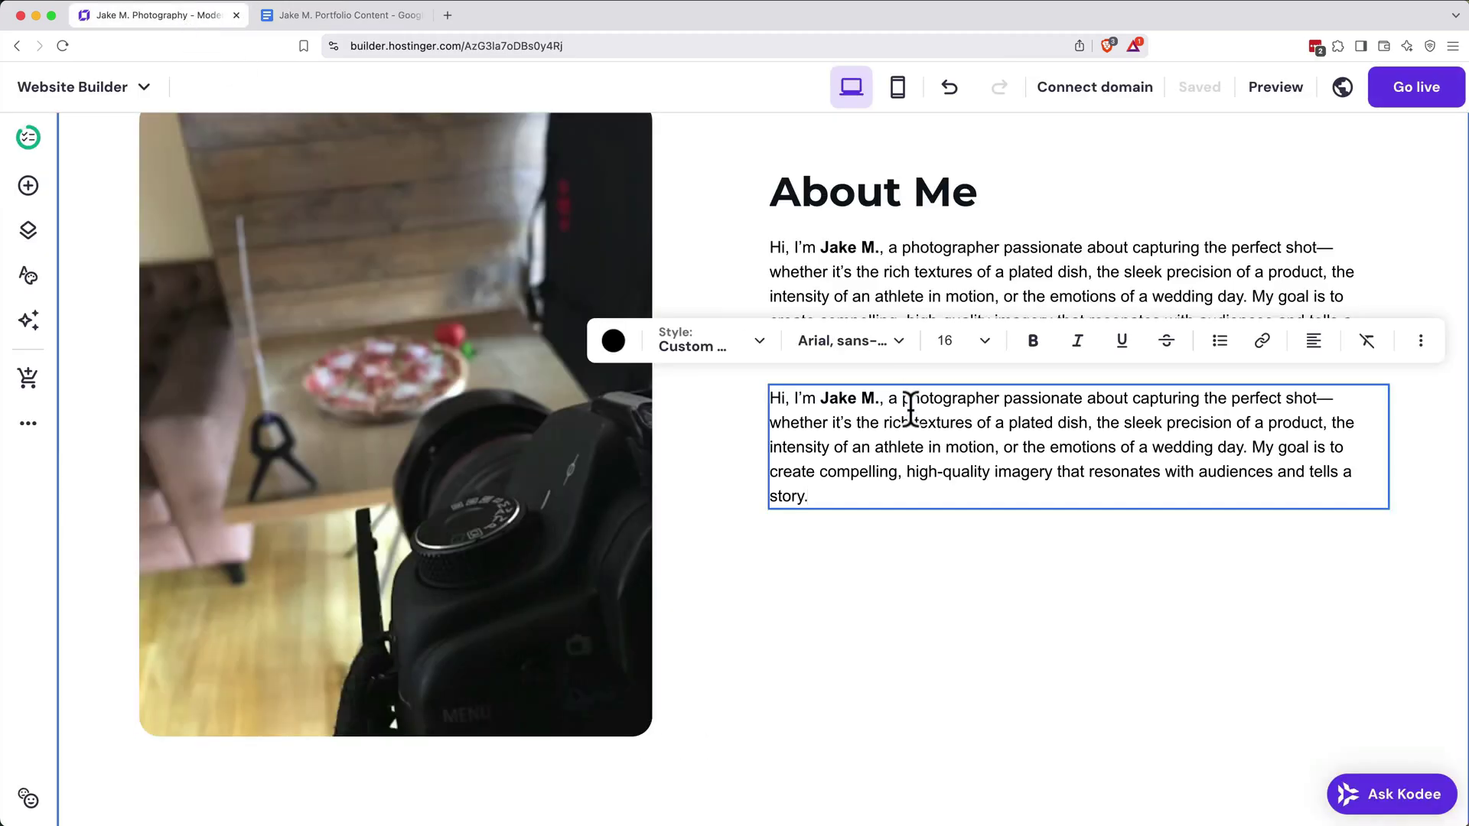
pyautogui.press('super+a')
pyautogui.press('super+v')
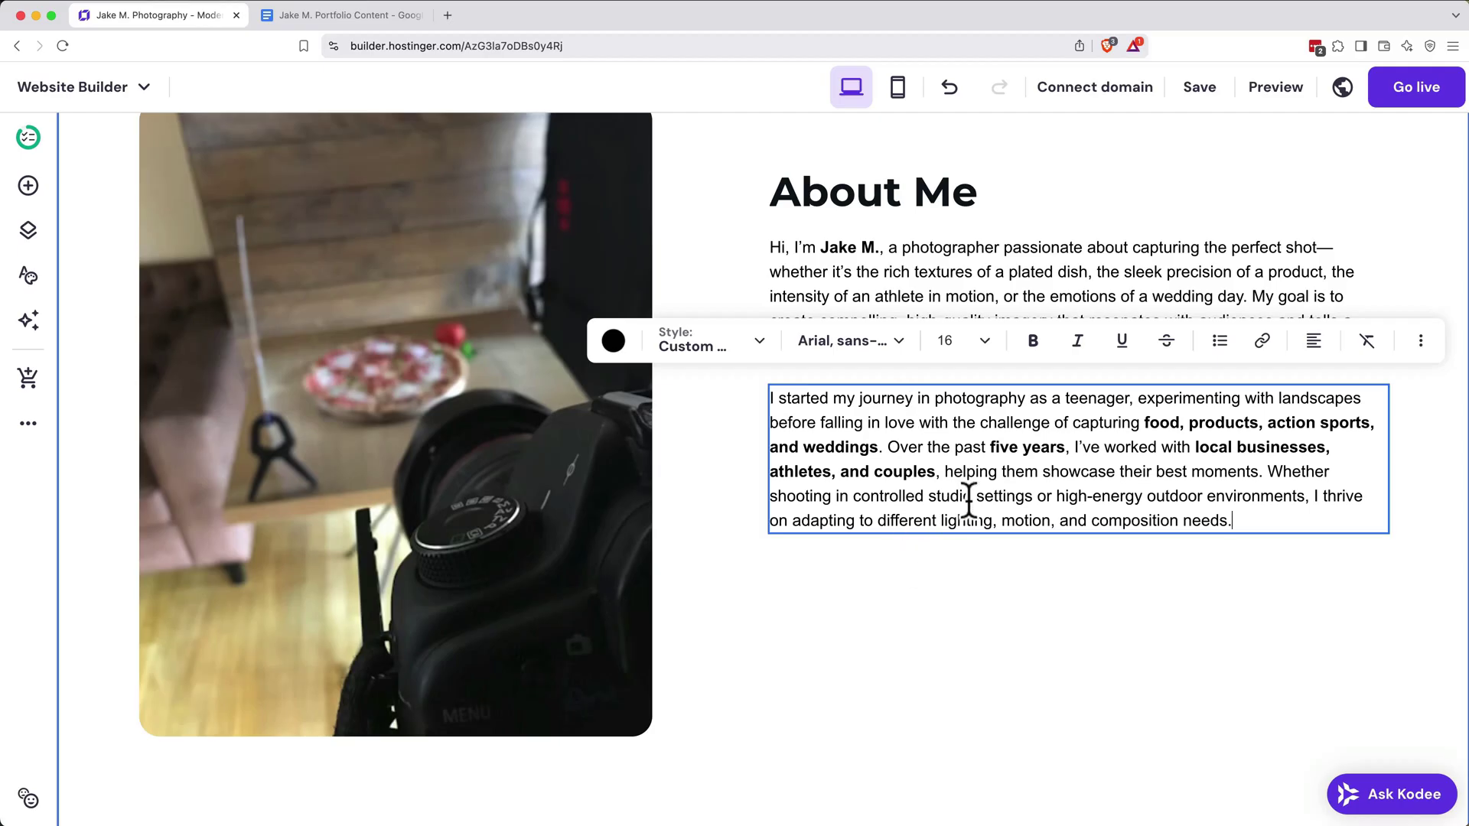
pyautogui.press('Escape')
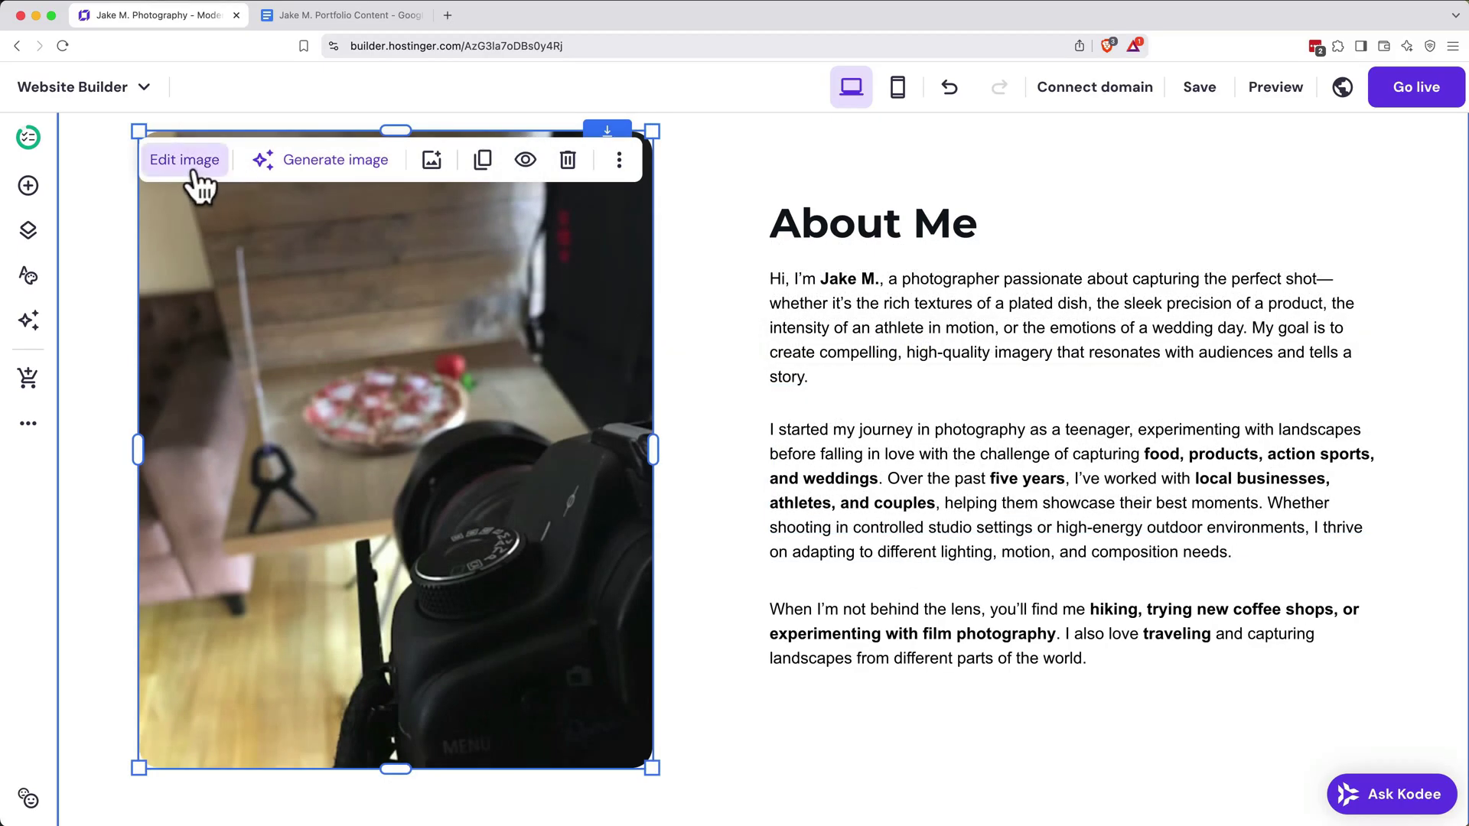
# - Upload the photo of the man holding a camera and use it as the About Me image
pyautogui.click(193, 175)
pyautogui.click(874, 420)
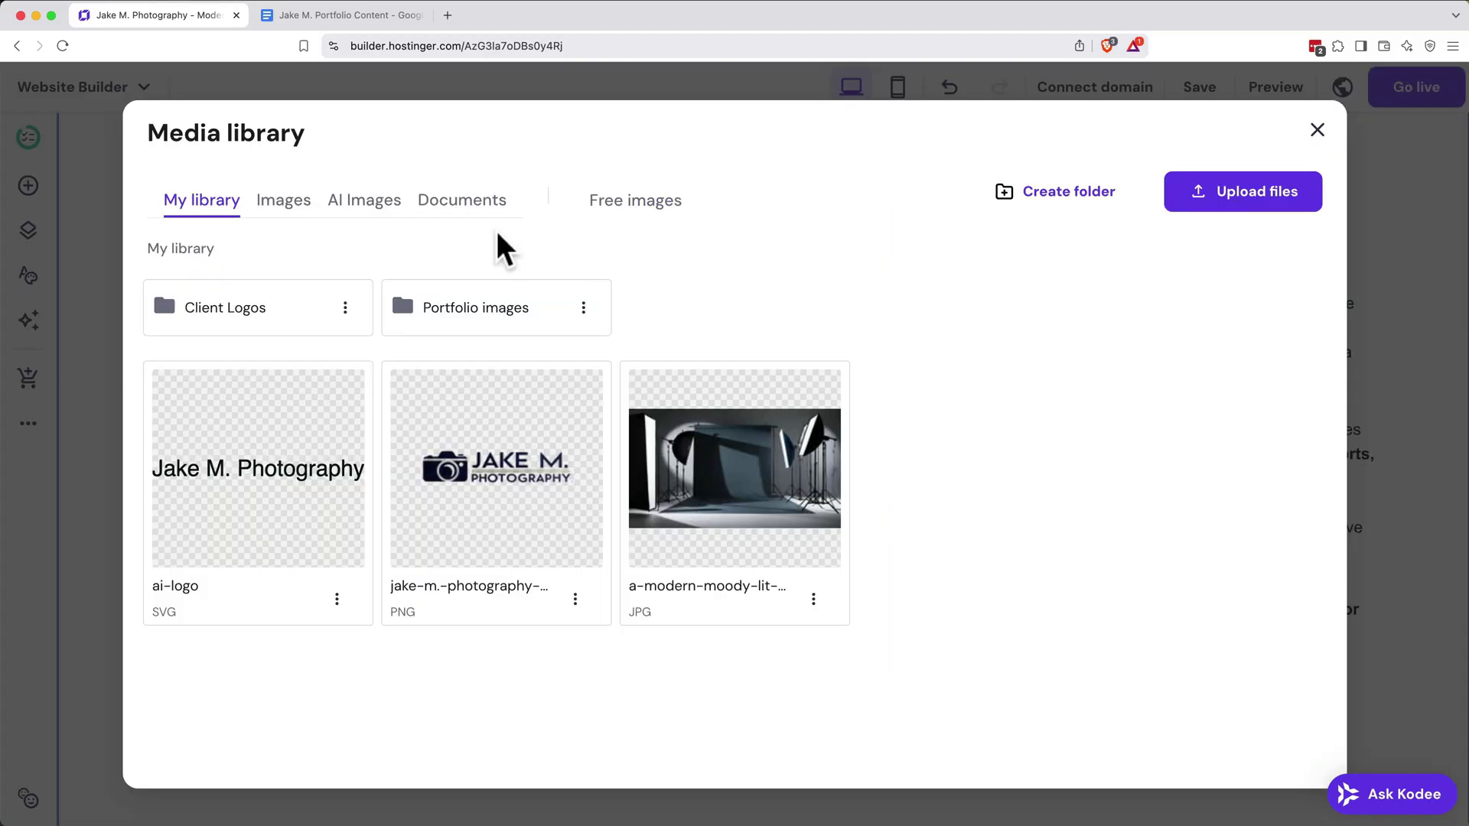
pyautogui.click(1243, 192)
pyautogui.click(666, 375)
pyautogui.click(775, 342)
pyautogui.click(998, 561)
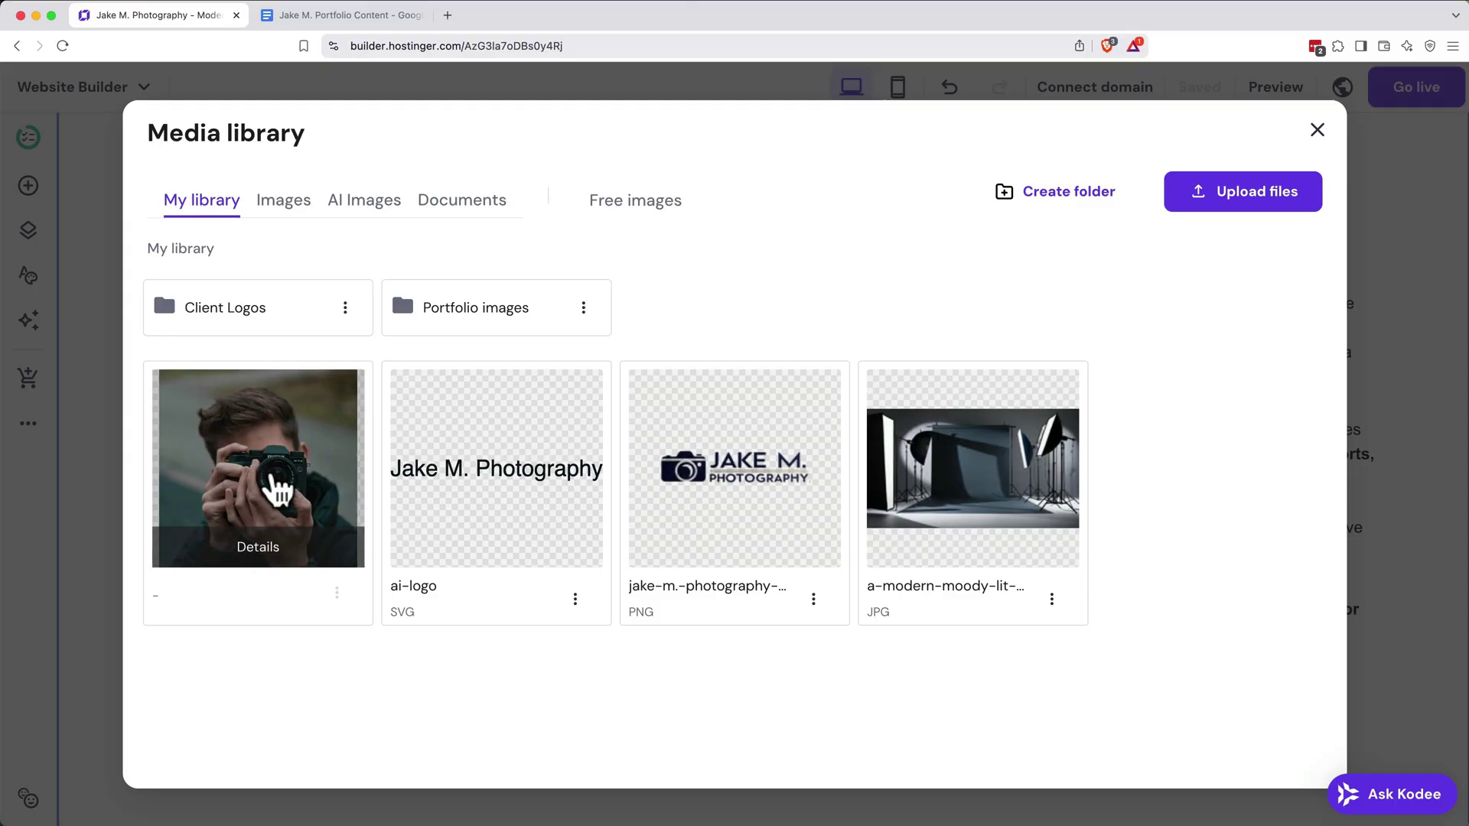
pyautogui.click(277, 489)
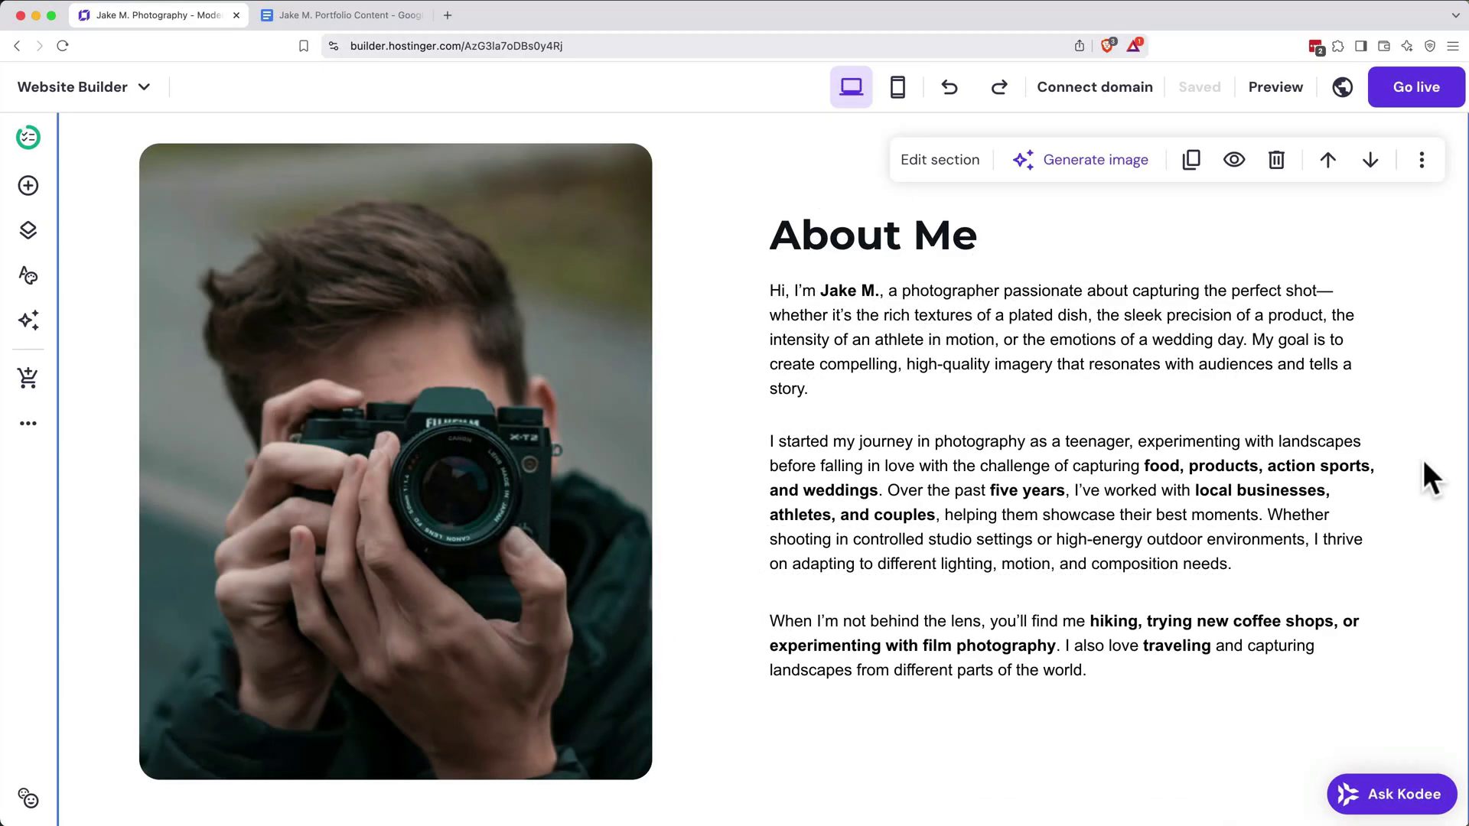
pyautogui.scroll(-10, 1423, 462)
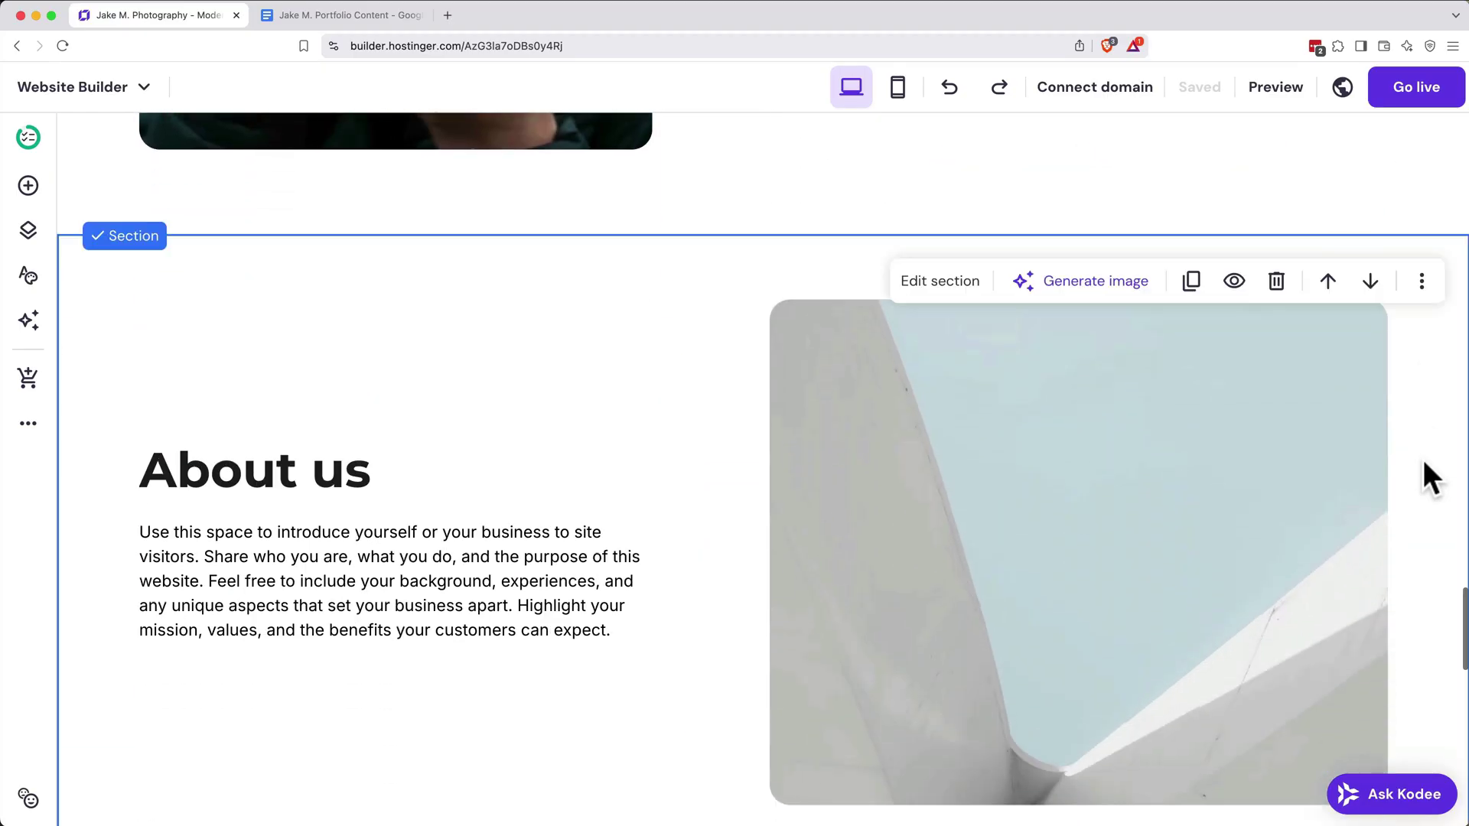
# - Add a testimonials section using the dark patterned template with two star-rated client reviews side by side
pyautogui.scroll(-2, 1427, 475)
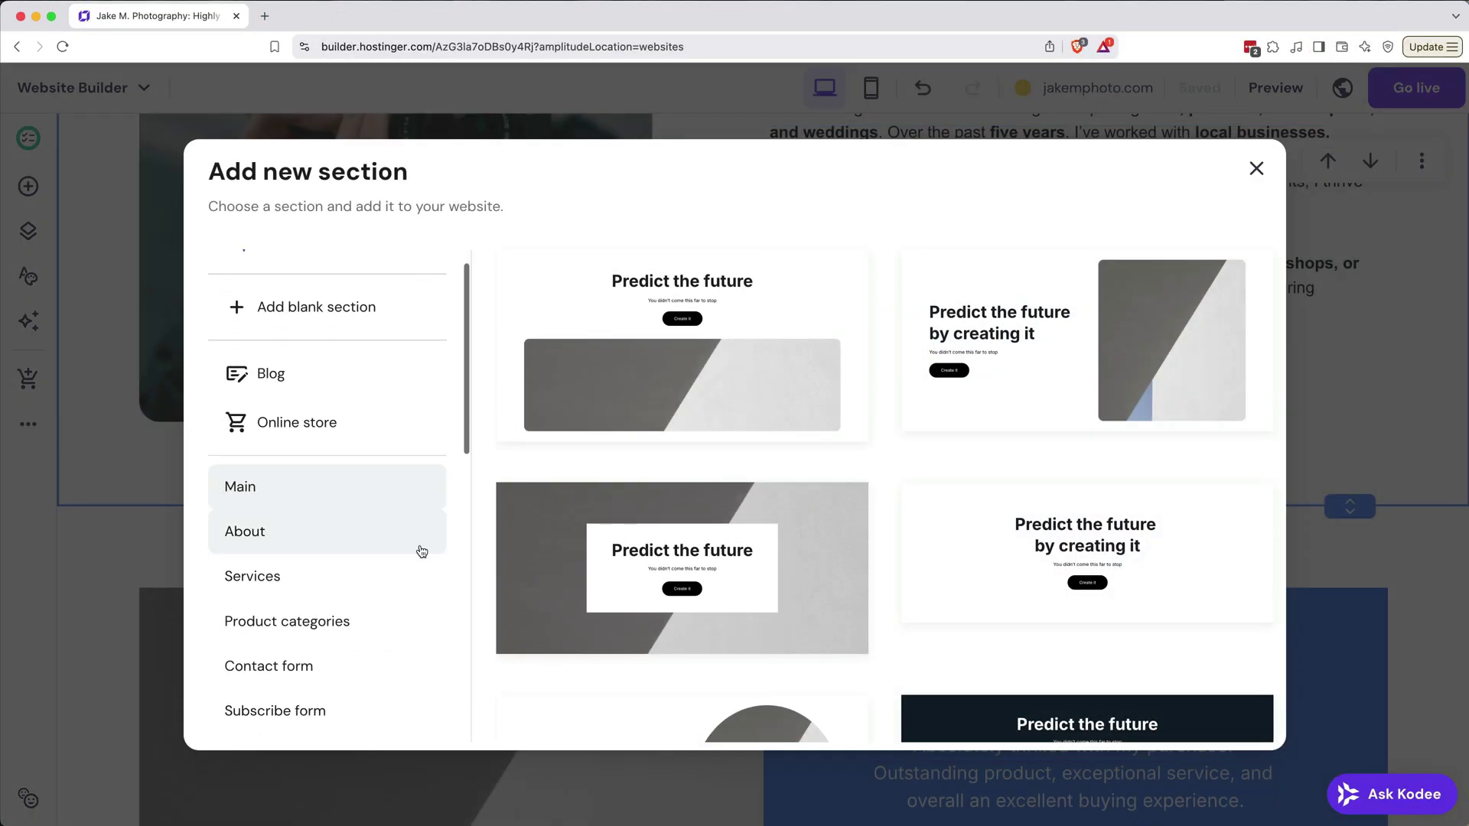
pyautogui.scroll(-5, 421, 551)
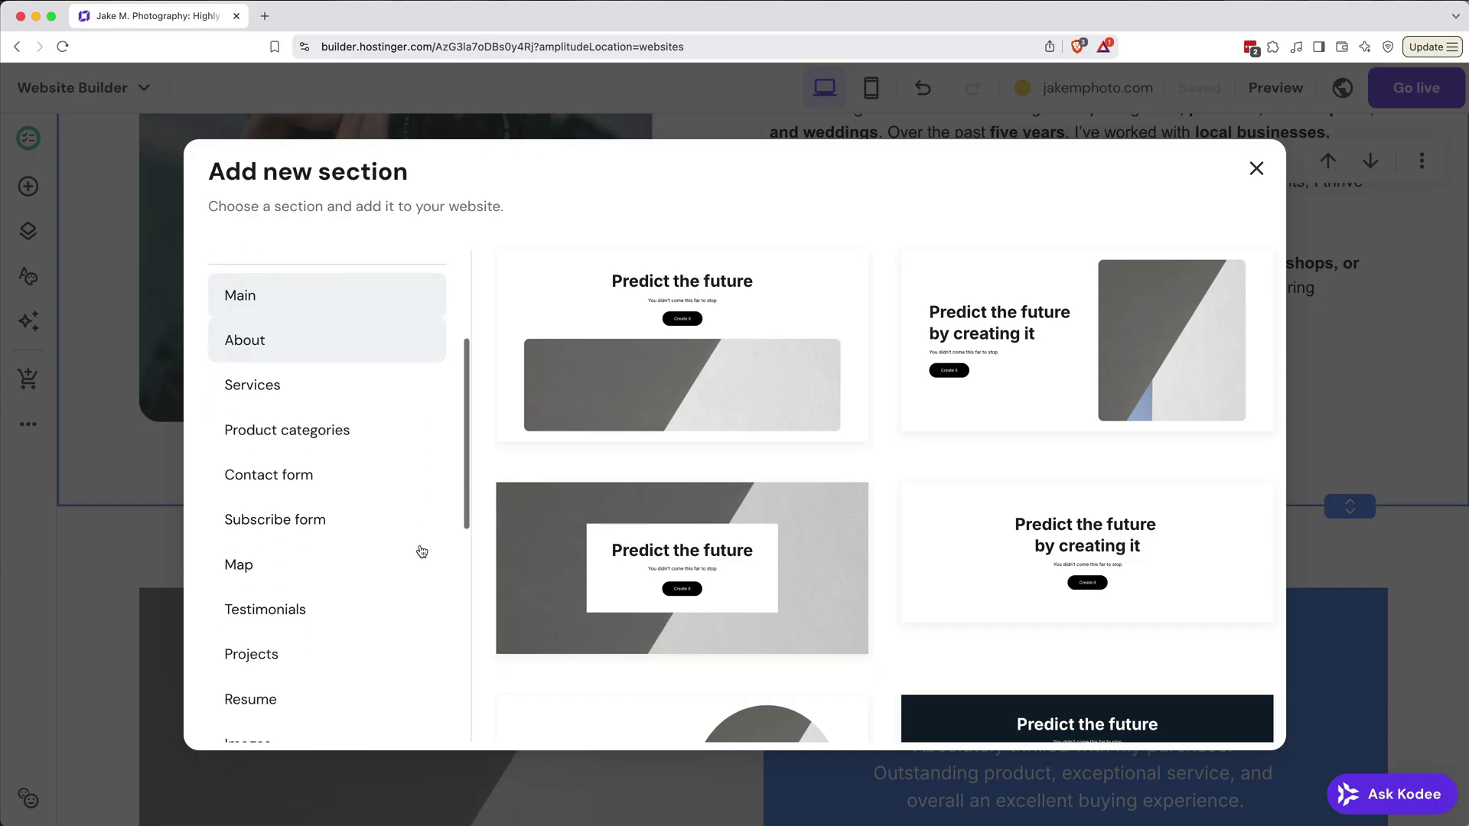
pyautogui.scroll(-3, 421, 551)
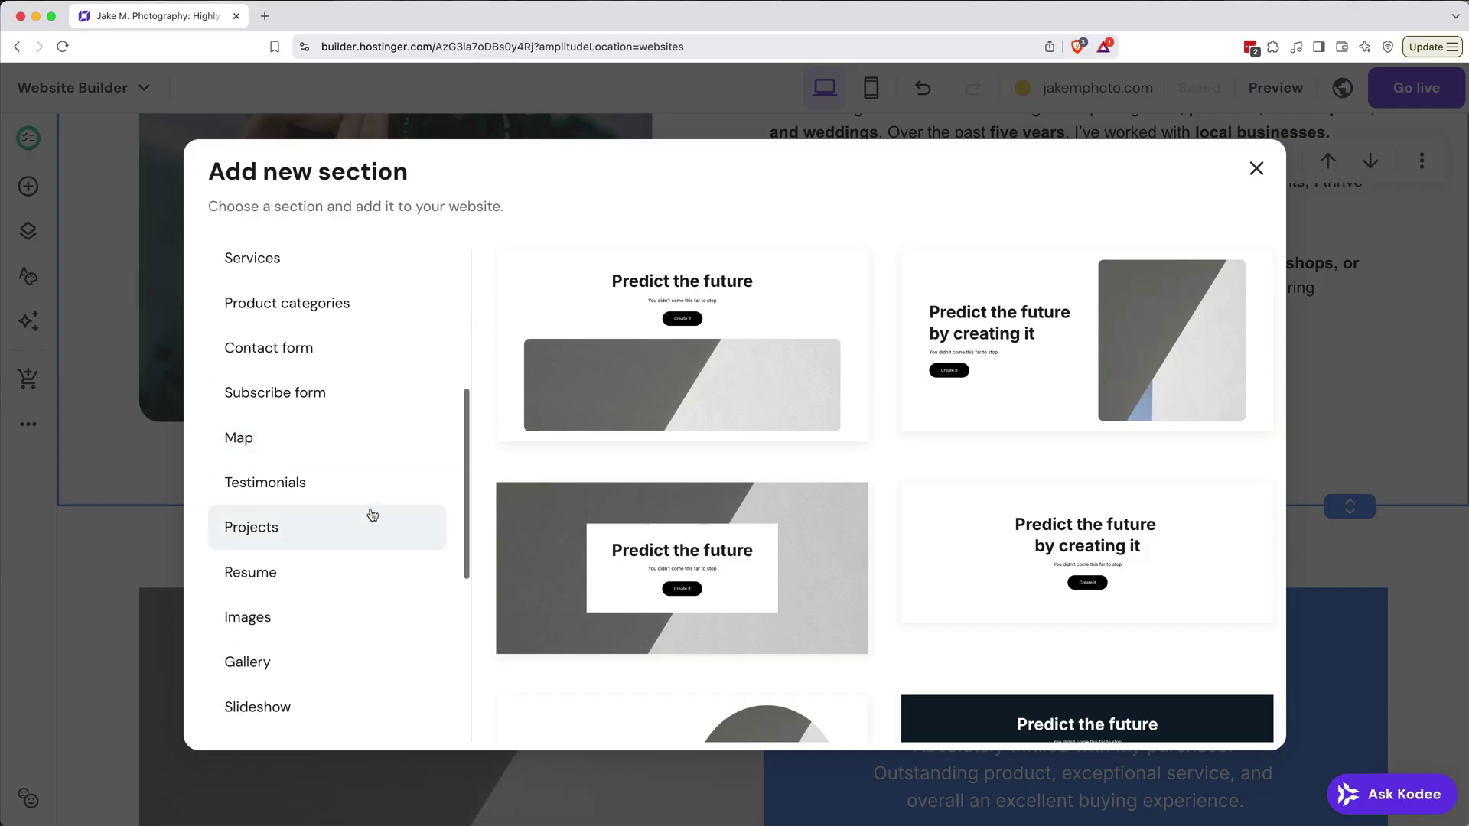
pyautogui.click(343, 478)
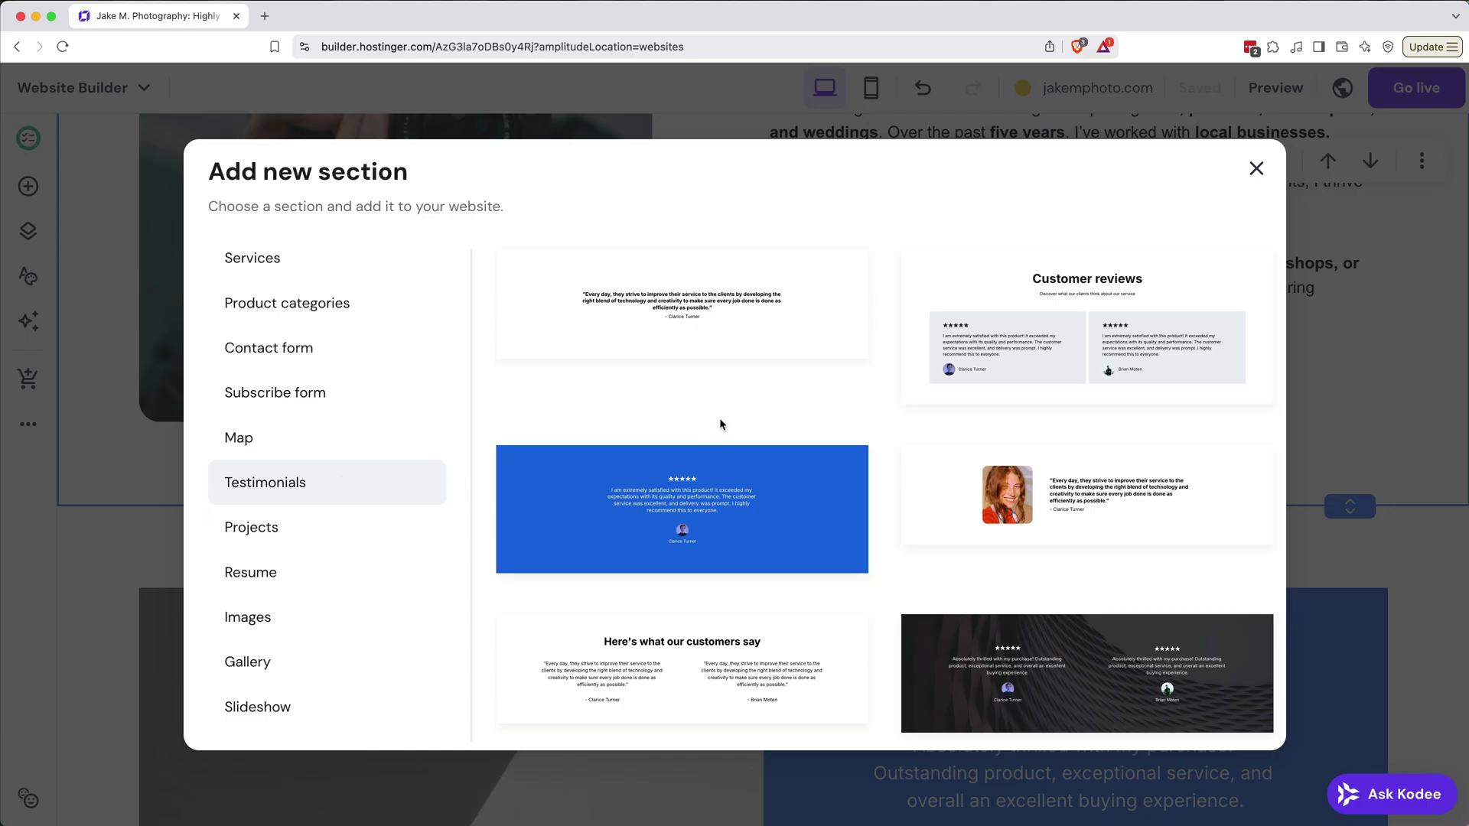
pyautogui.scroll(-3, 720, 420)
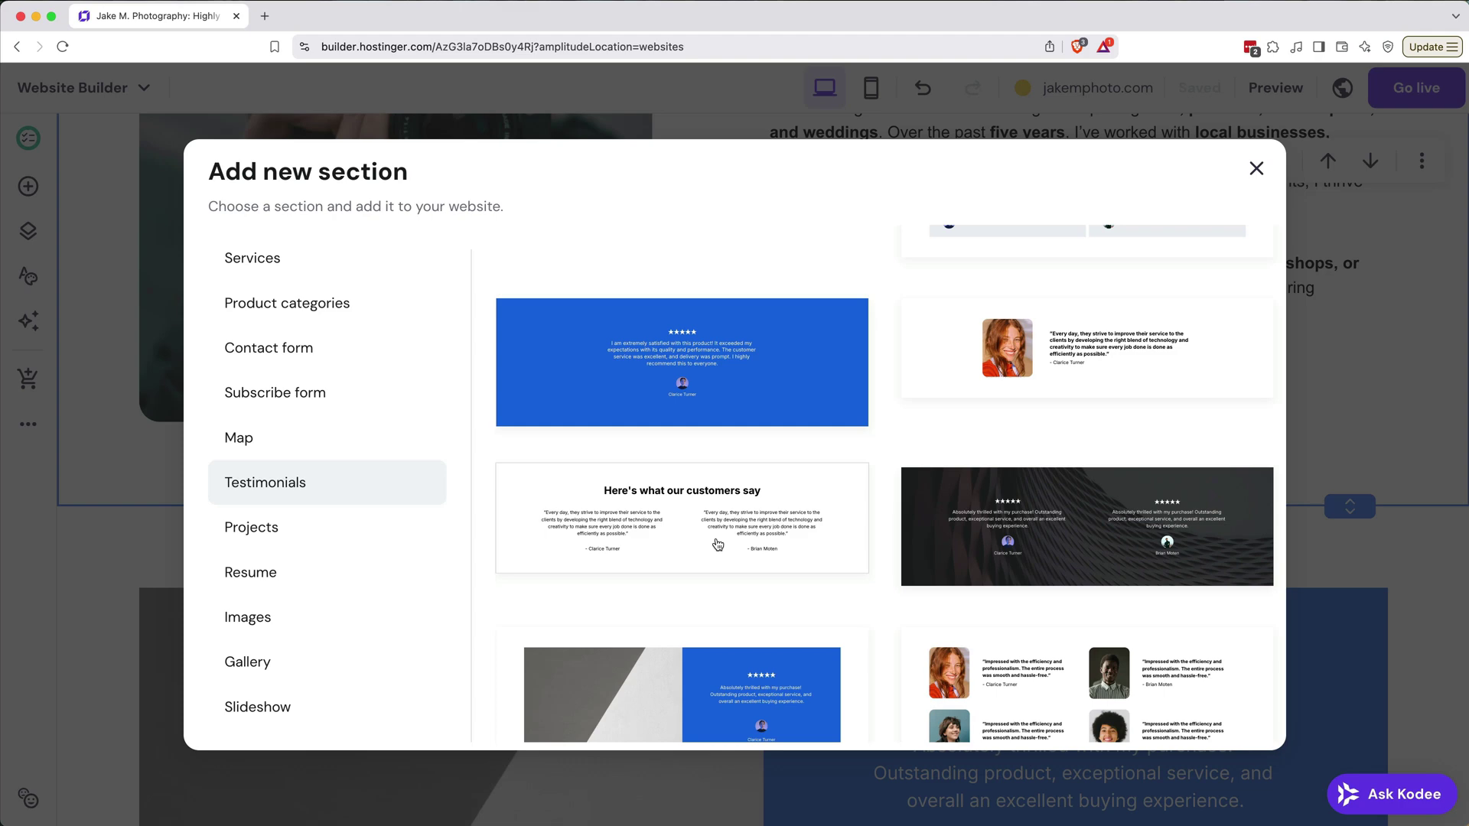
pyautogui.click(1001, 534)
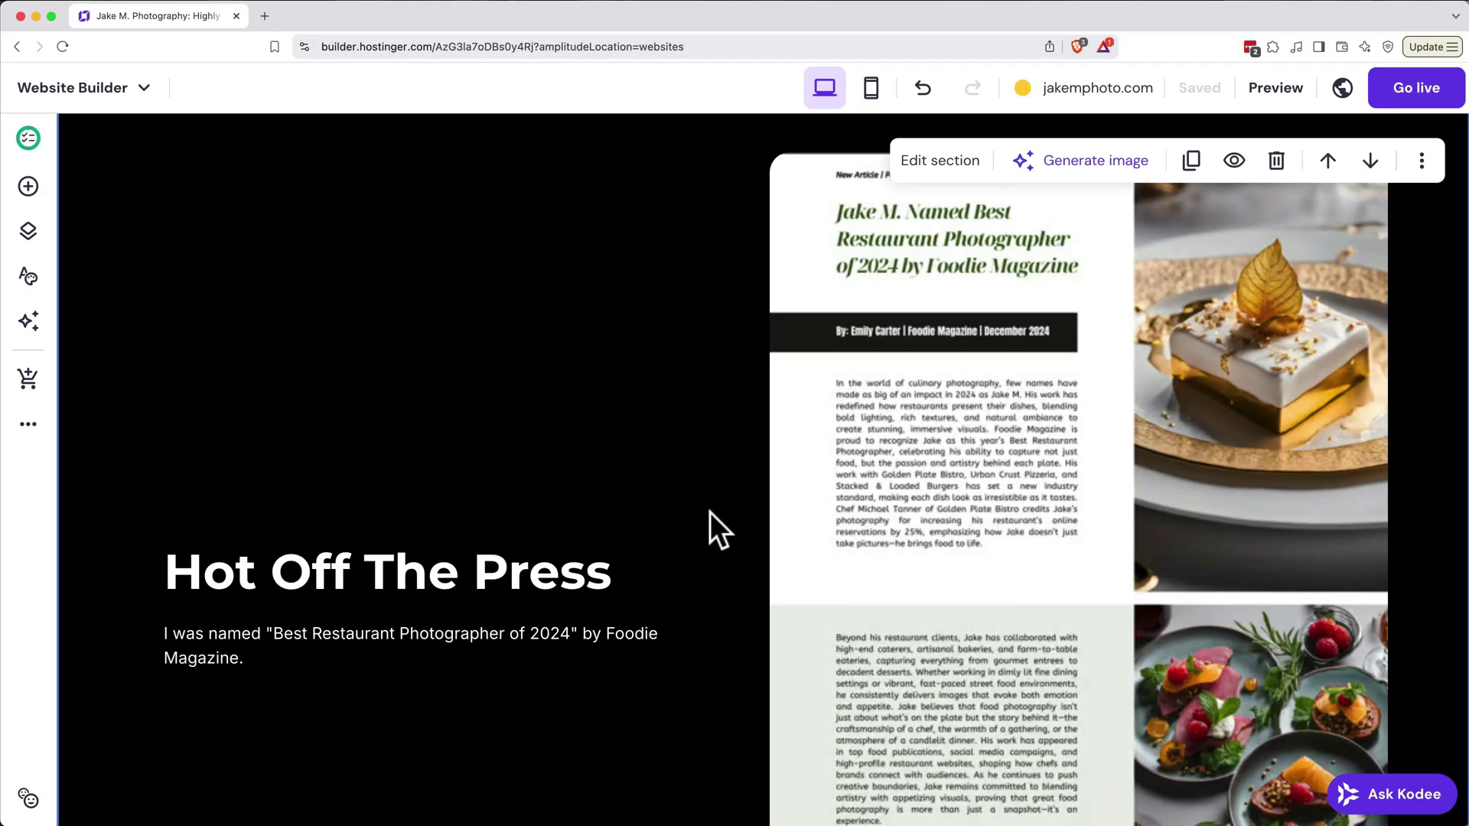
# - Set the magazine article image in the Hot Off The Press section to open a full screen preview on click
pyautogui.click(917, 470)
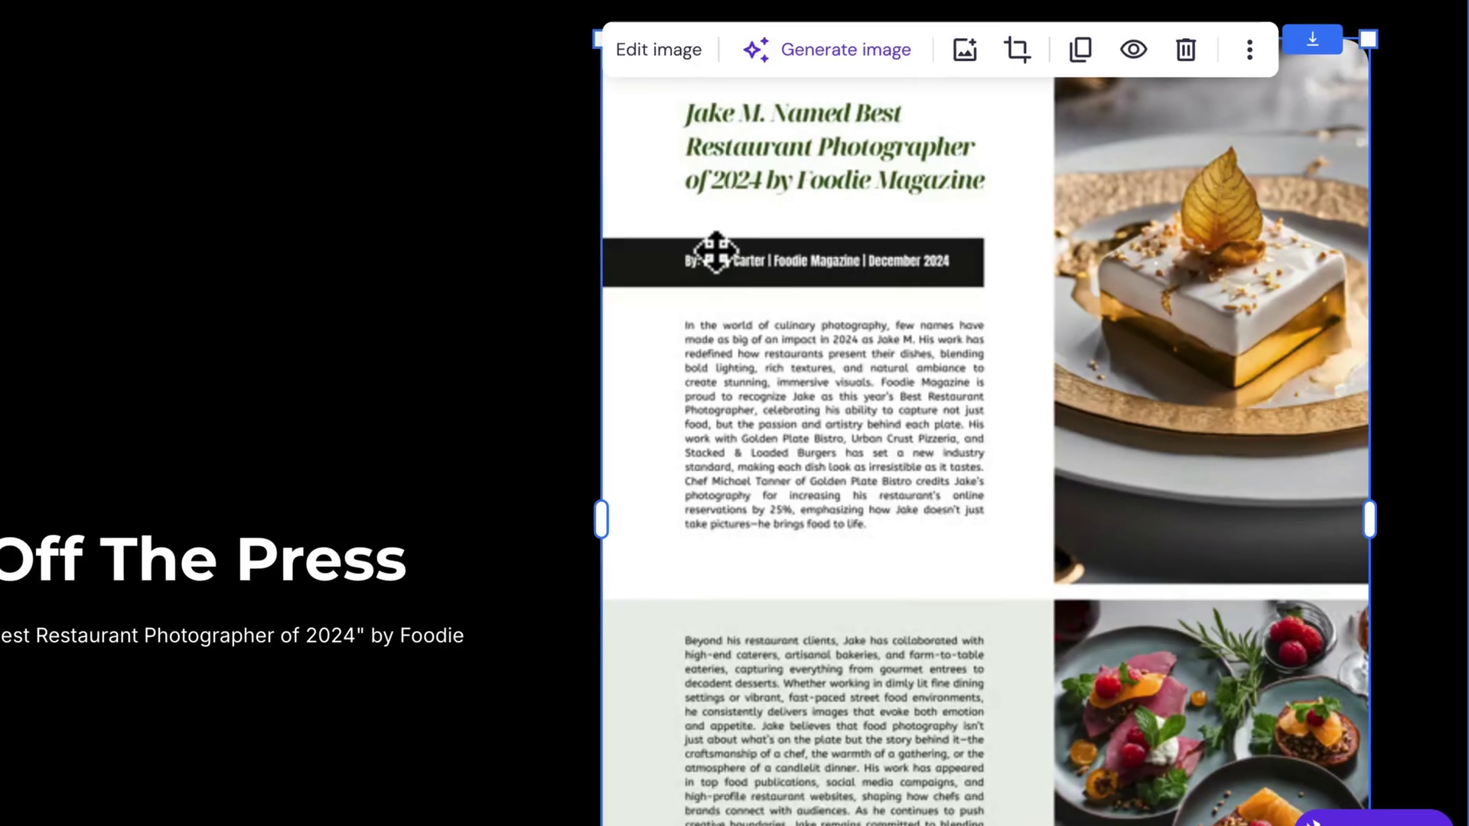
pyautogui.click(662, 52)
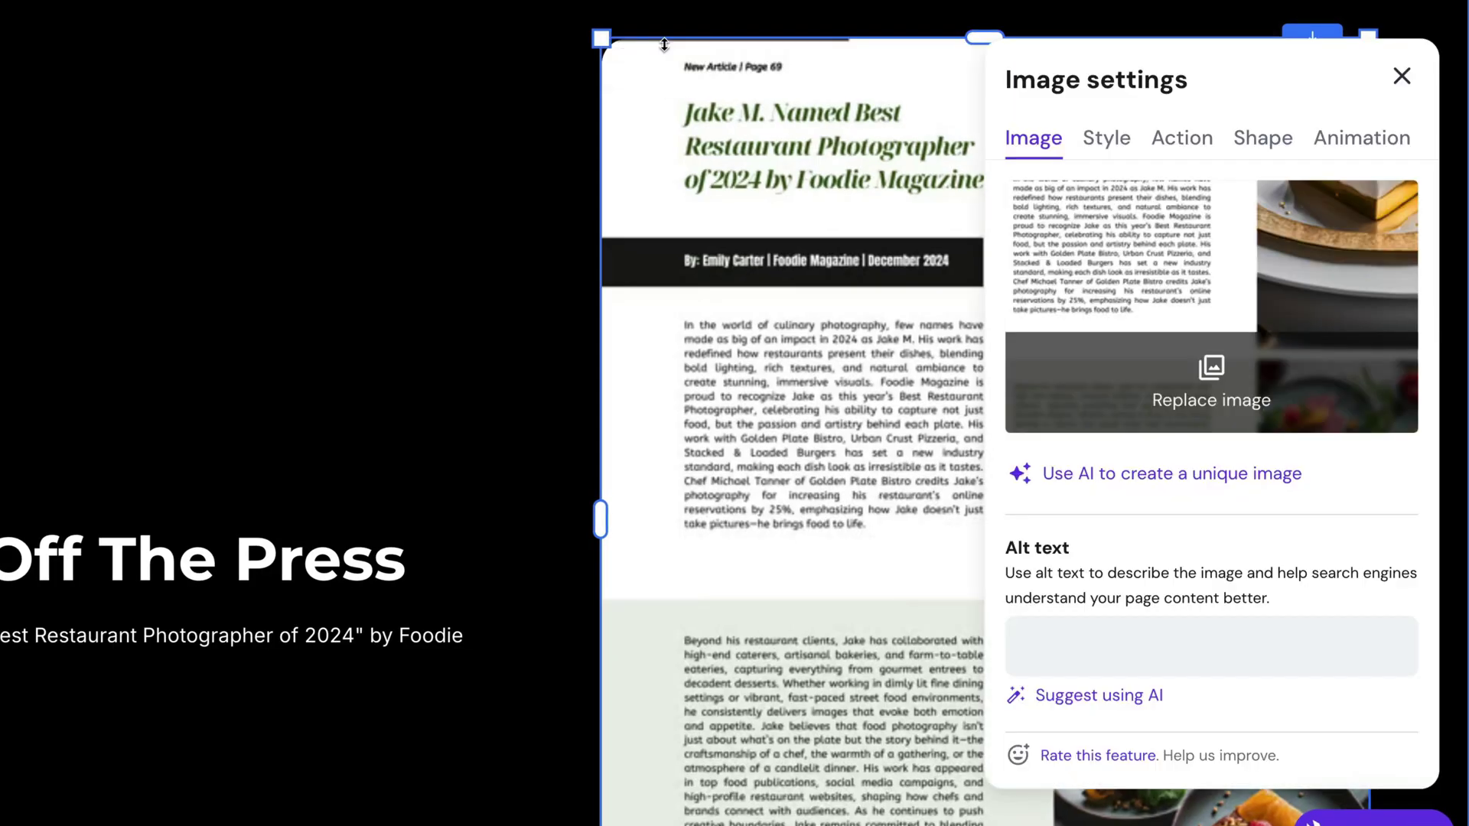
pyautogui.click(1174, 157)
pyautogui.click(1156, 258)
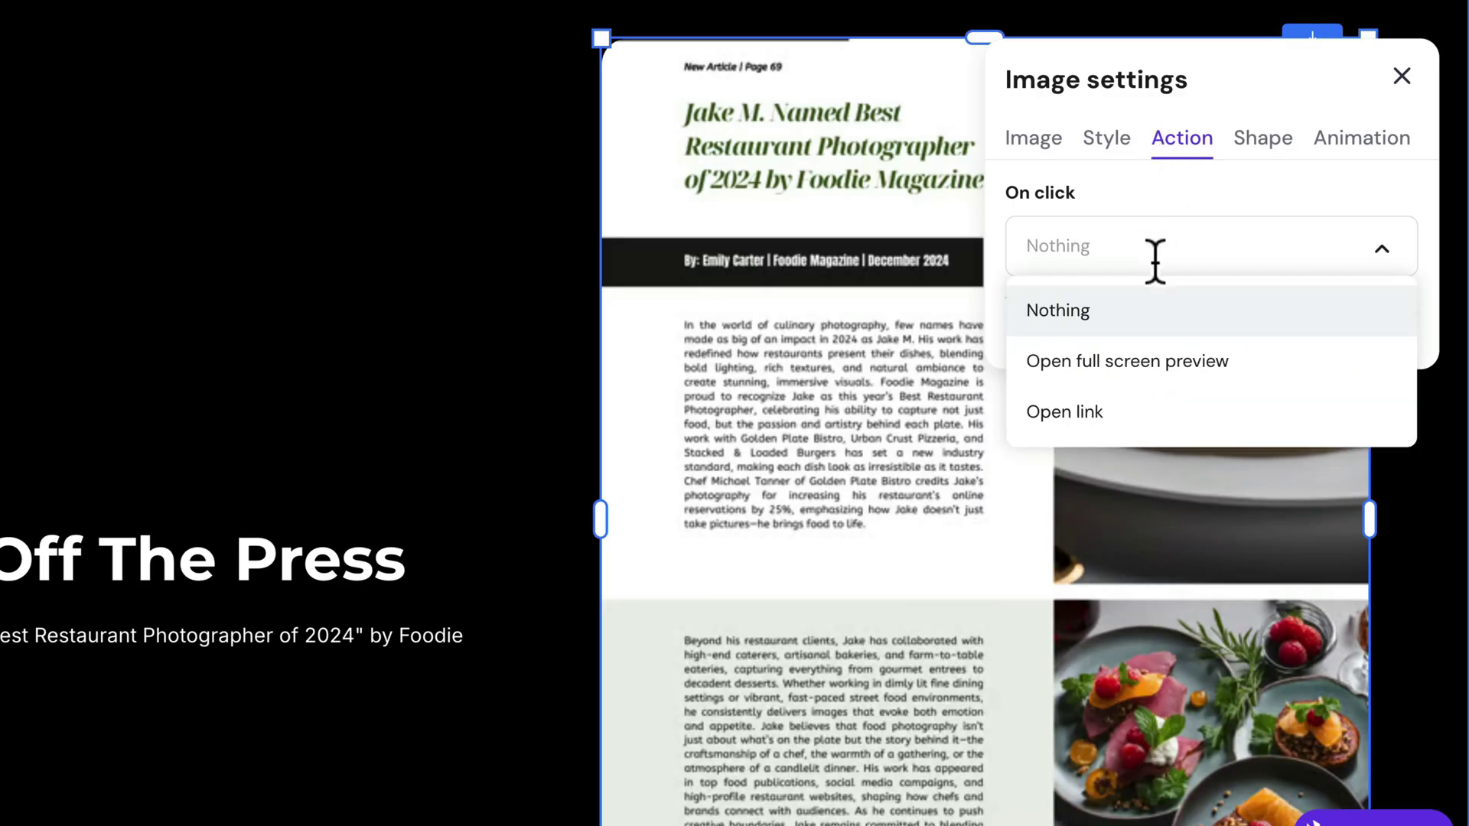
pyautogui.click(1154, 365)
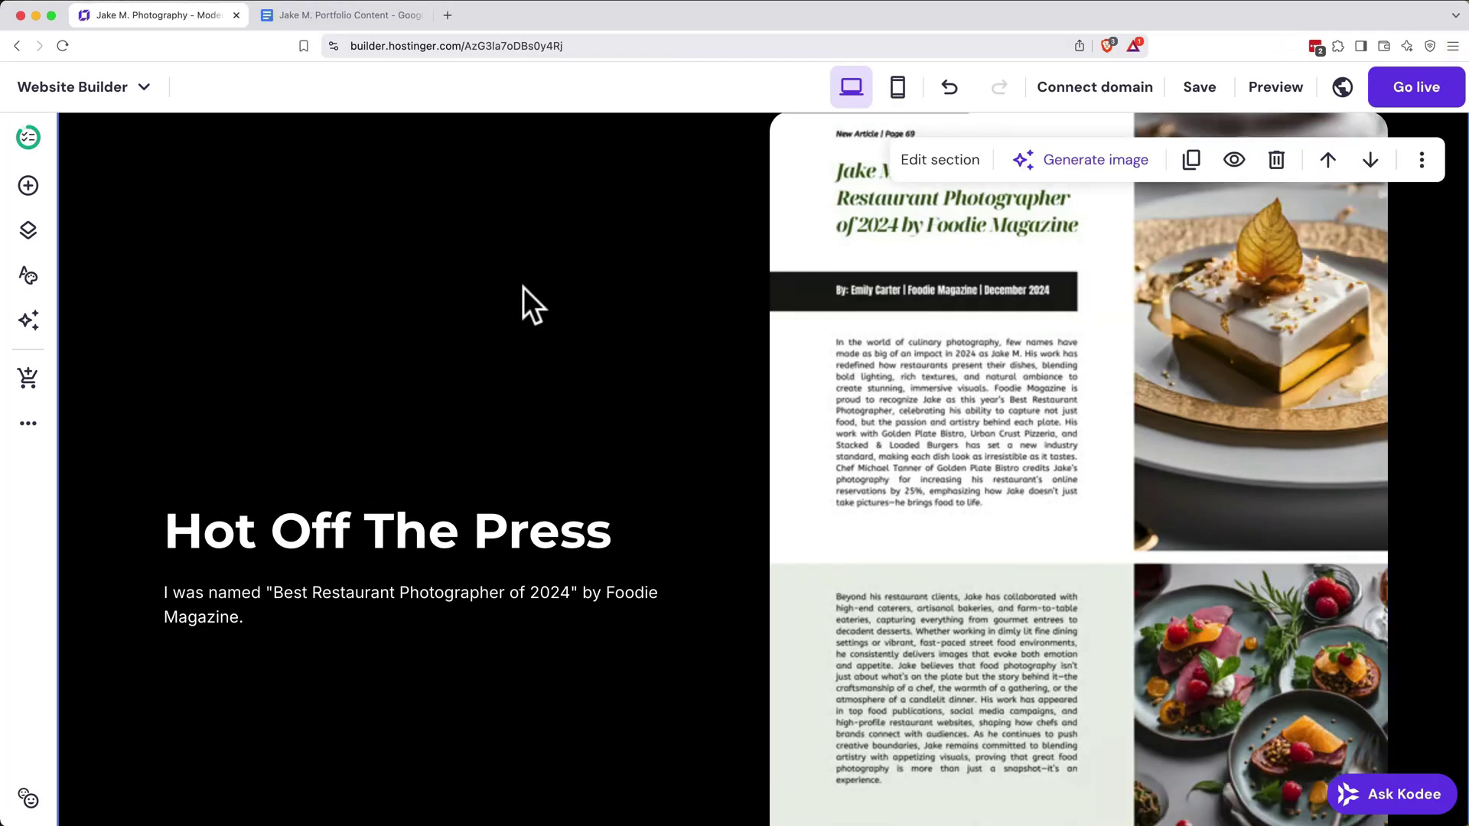
# - Replace the first testimonial's quote with the product-shots review from the Client Reviews part of the portfolio content document
pyautogui.scroll(-10, 523, 287)
pyautogui.scroll(1, 524, 287)
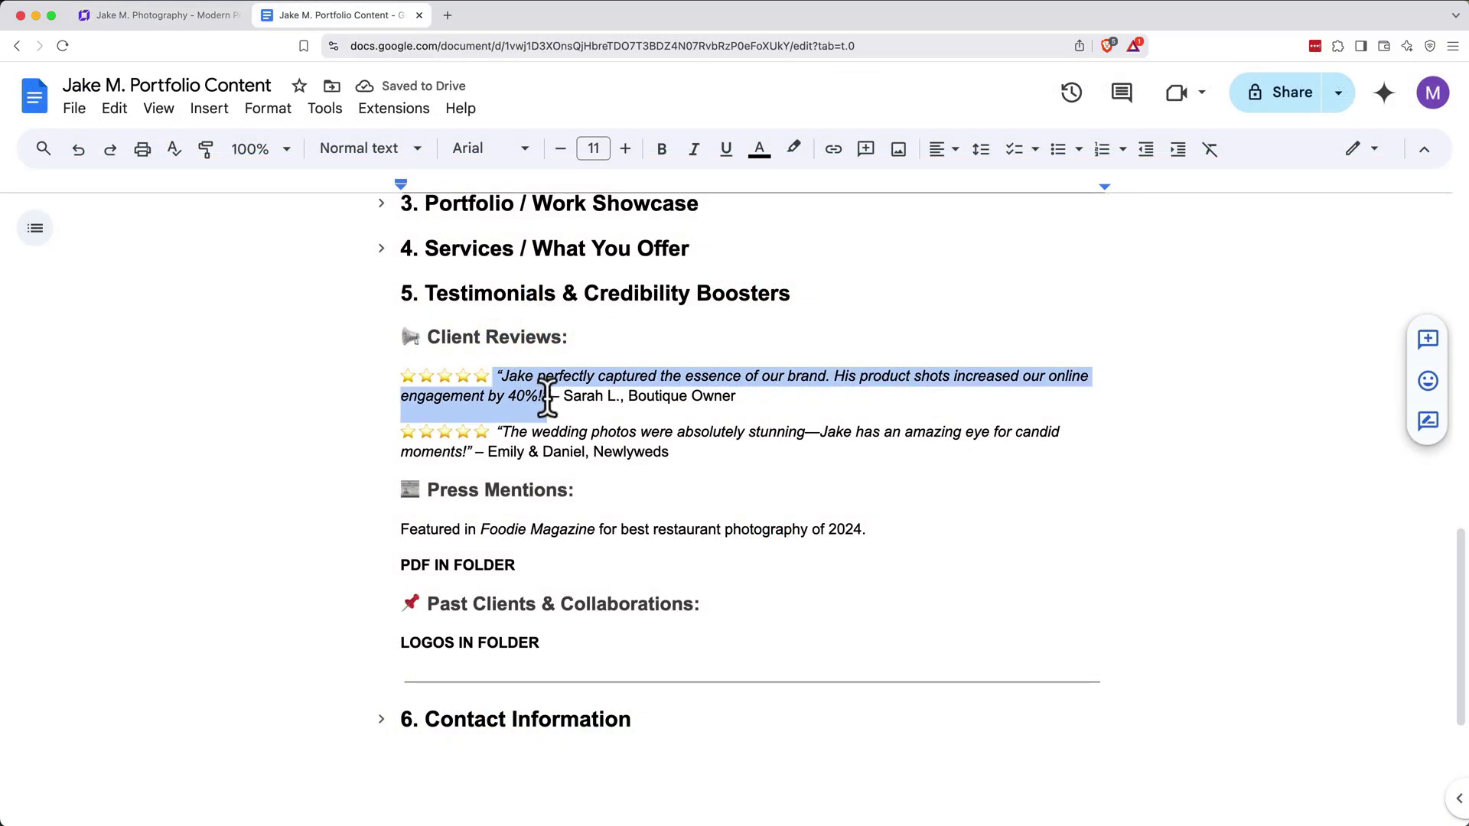
pyautogui.click(168, 26)
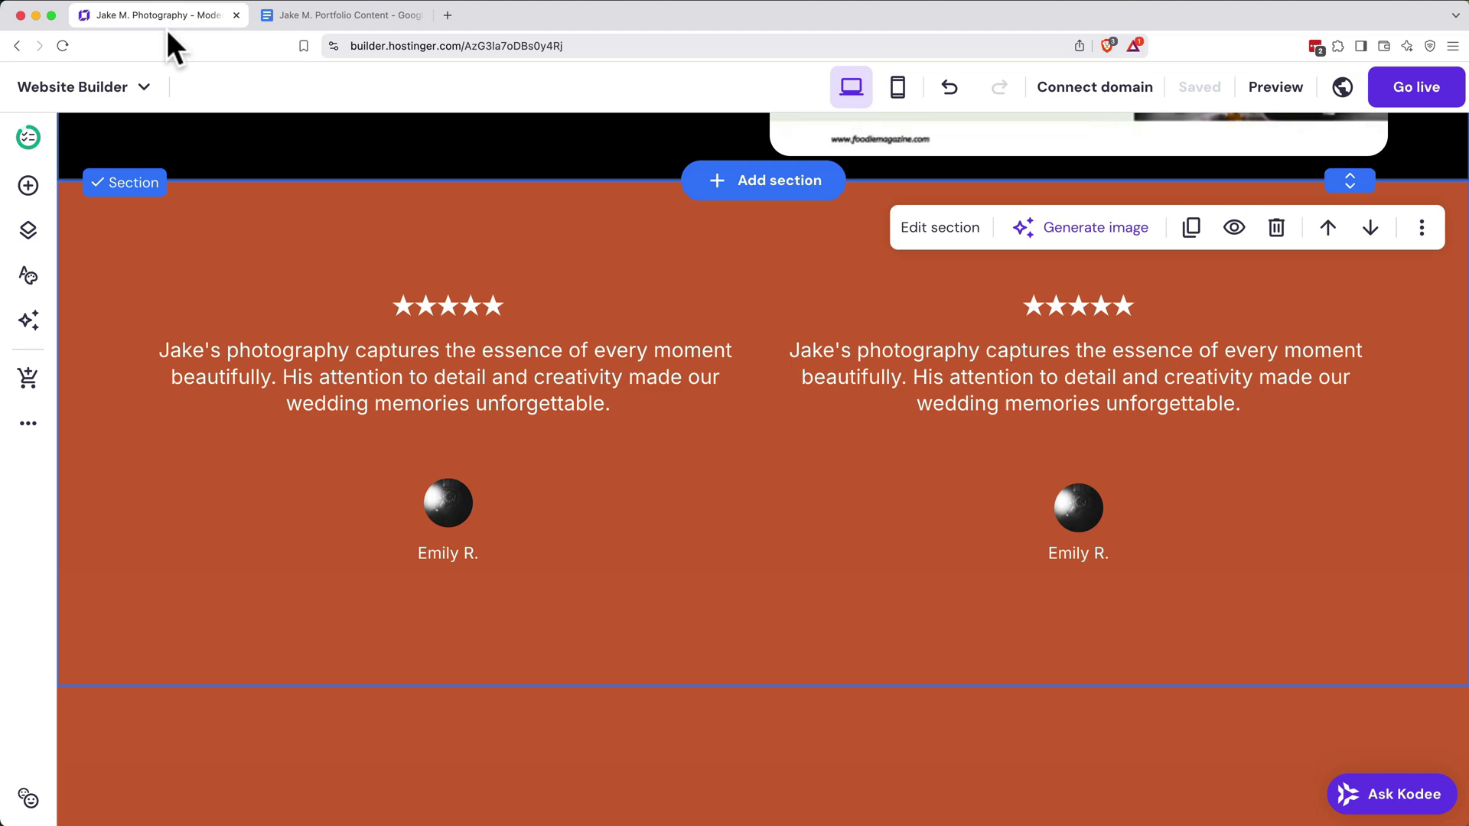
pyautogui.click(377, 360)
pyautogui.doubleClick(375, 359)
pyautogui.write('"Jake perfectly captured the essence of our brand. His product shots increased our online engagement by 40%!"')
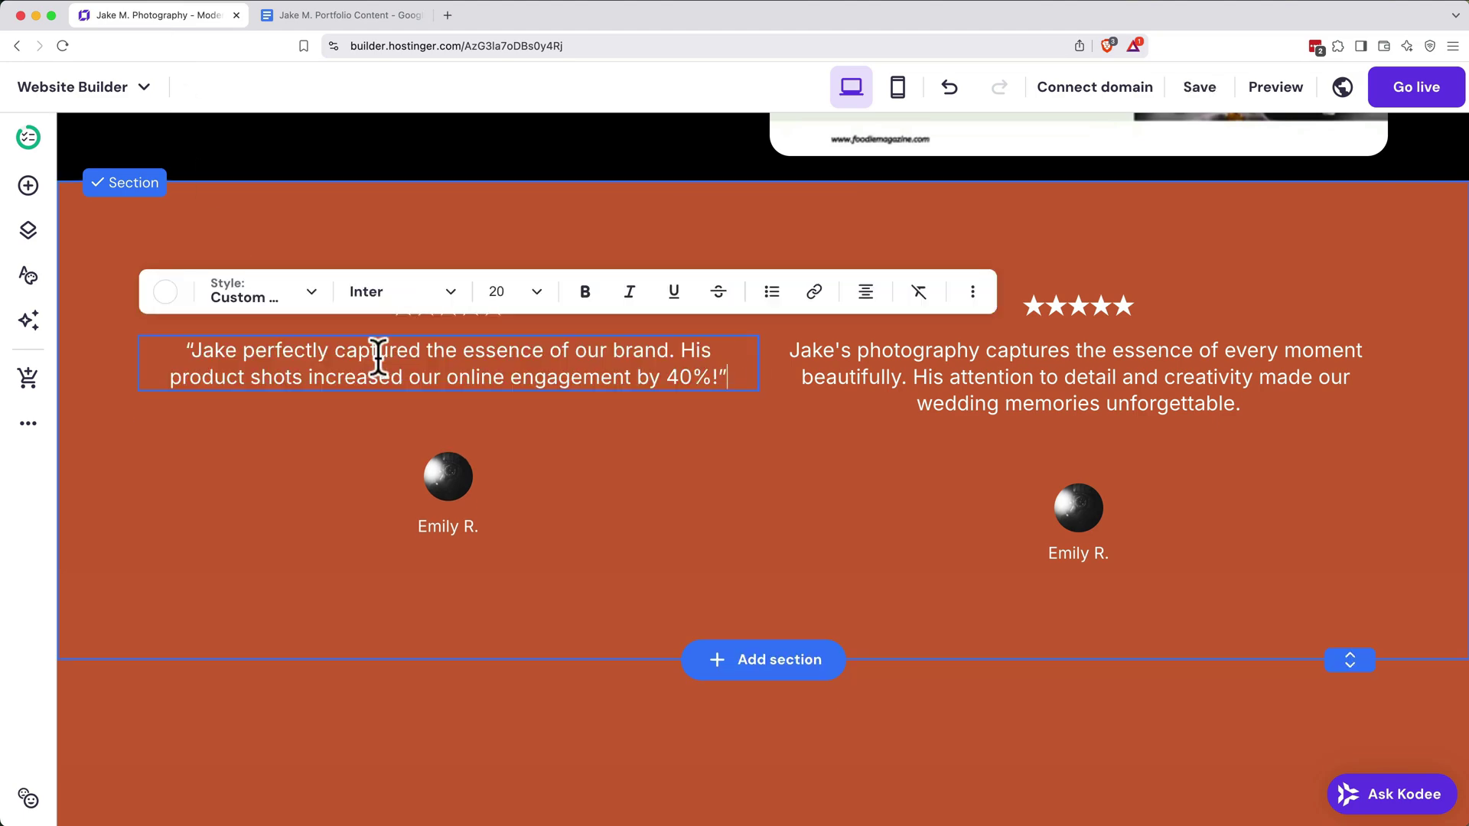
pyautogui.press('Escape')
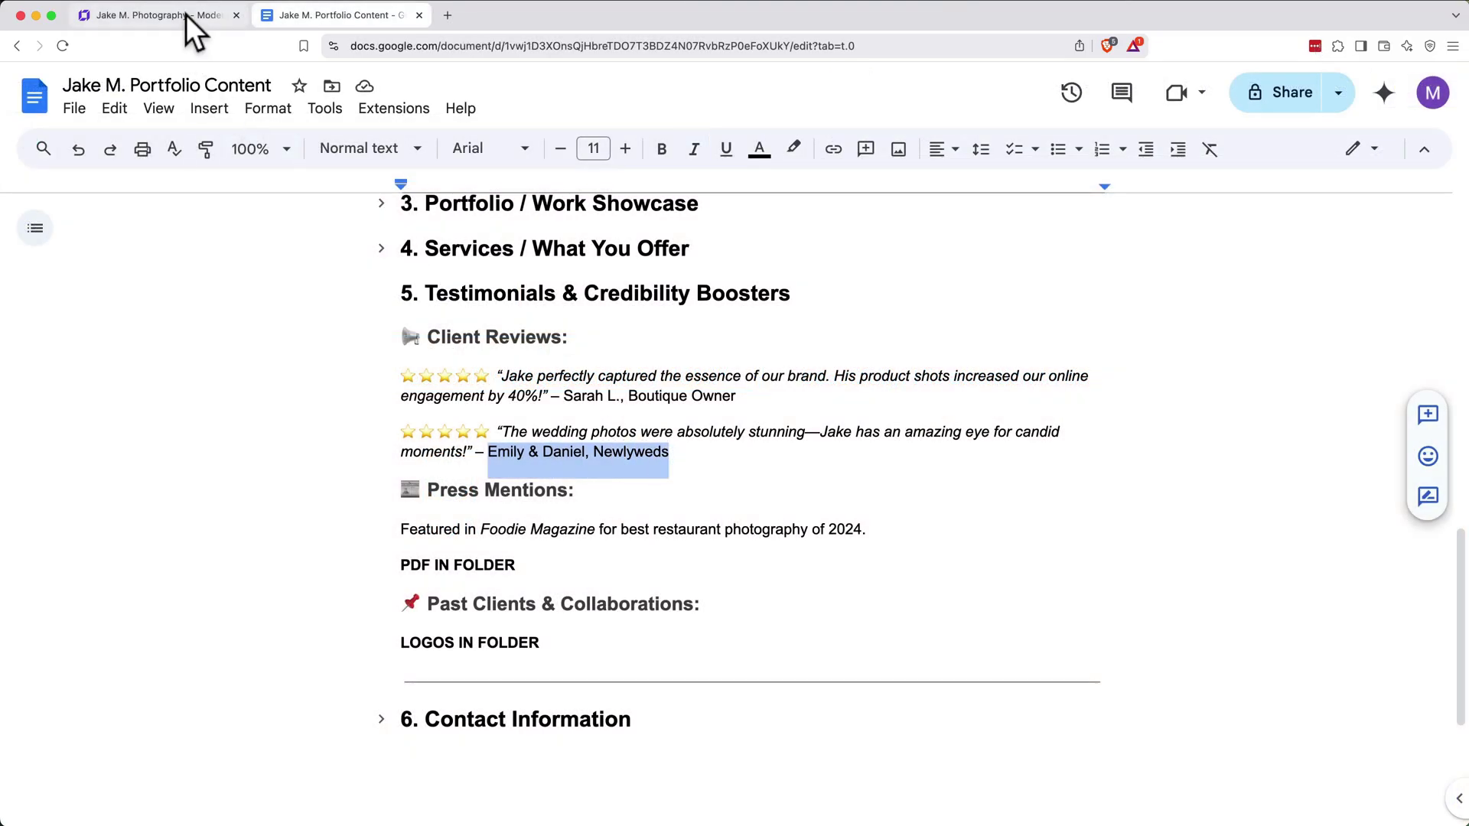
# - Replace the second testimonial's attribution with the newlywed clients' names copied from the portfolio content document
pyautogui.click(191, 26)
pyautogui.click(1059, 528)
pyautogui.doubleClick(1059, 528)
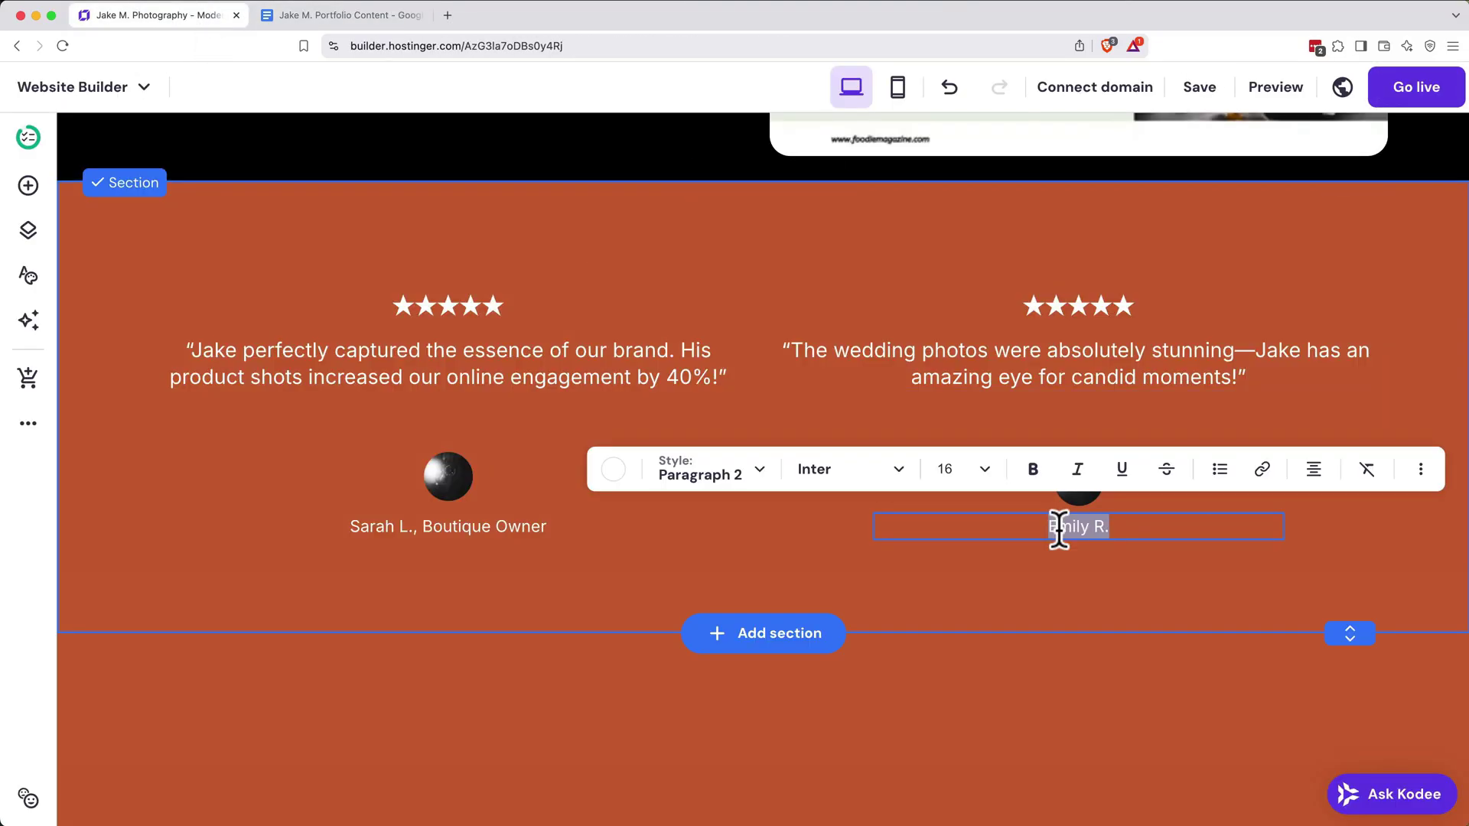
pyautogui.write('Emily & Daniel, Newlyweds')
pyautogui.click(782, 517)
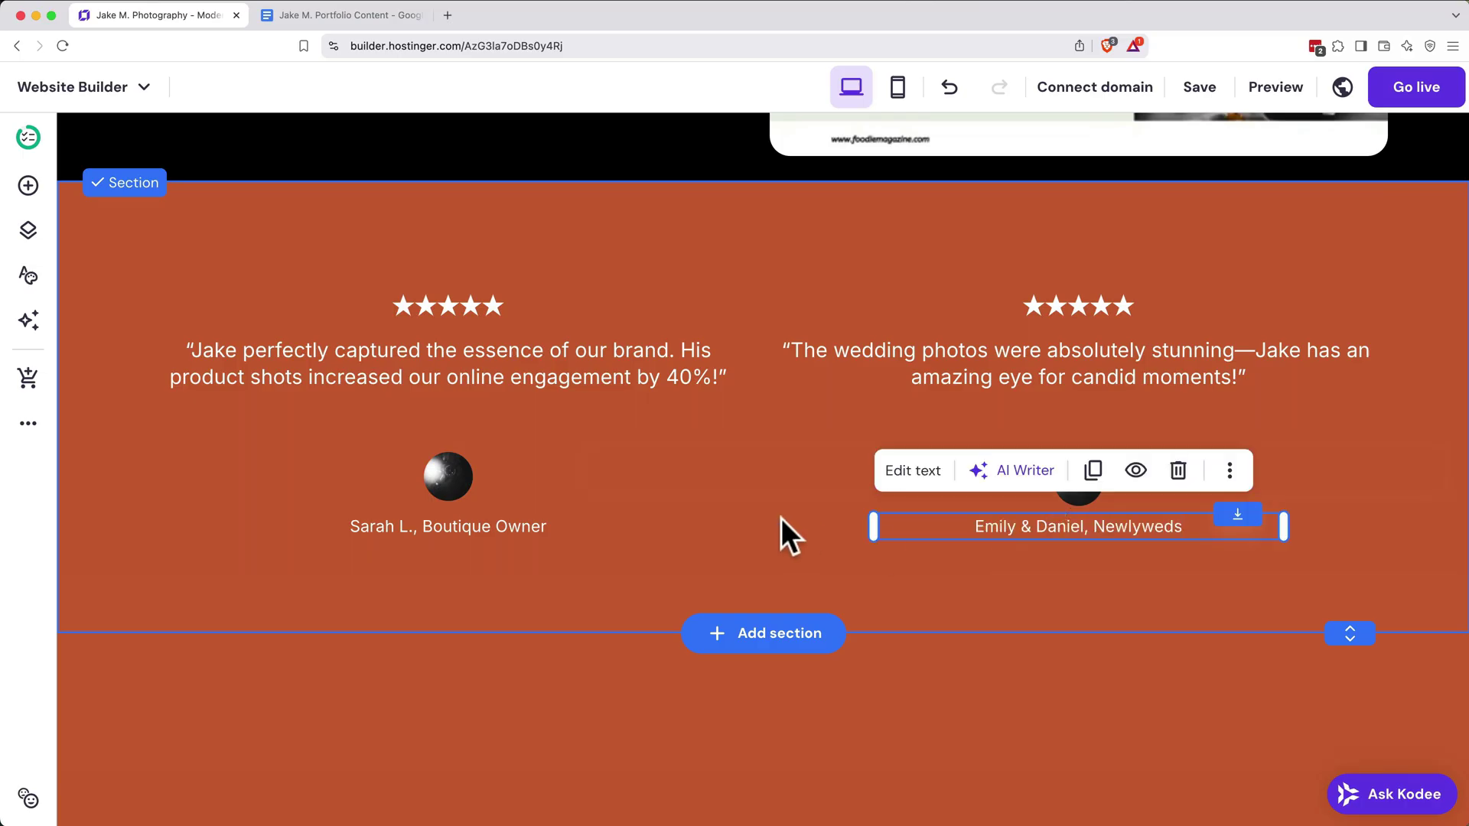
pyautogui.click(747, 480)
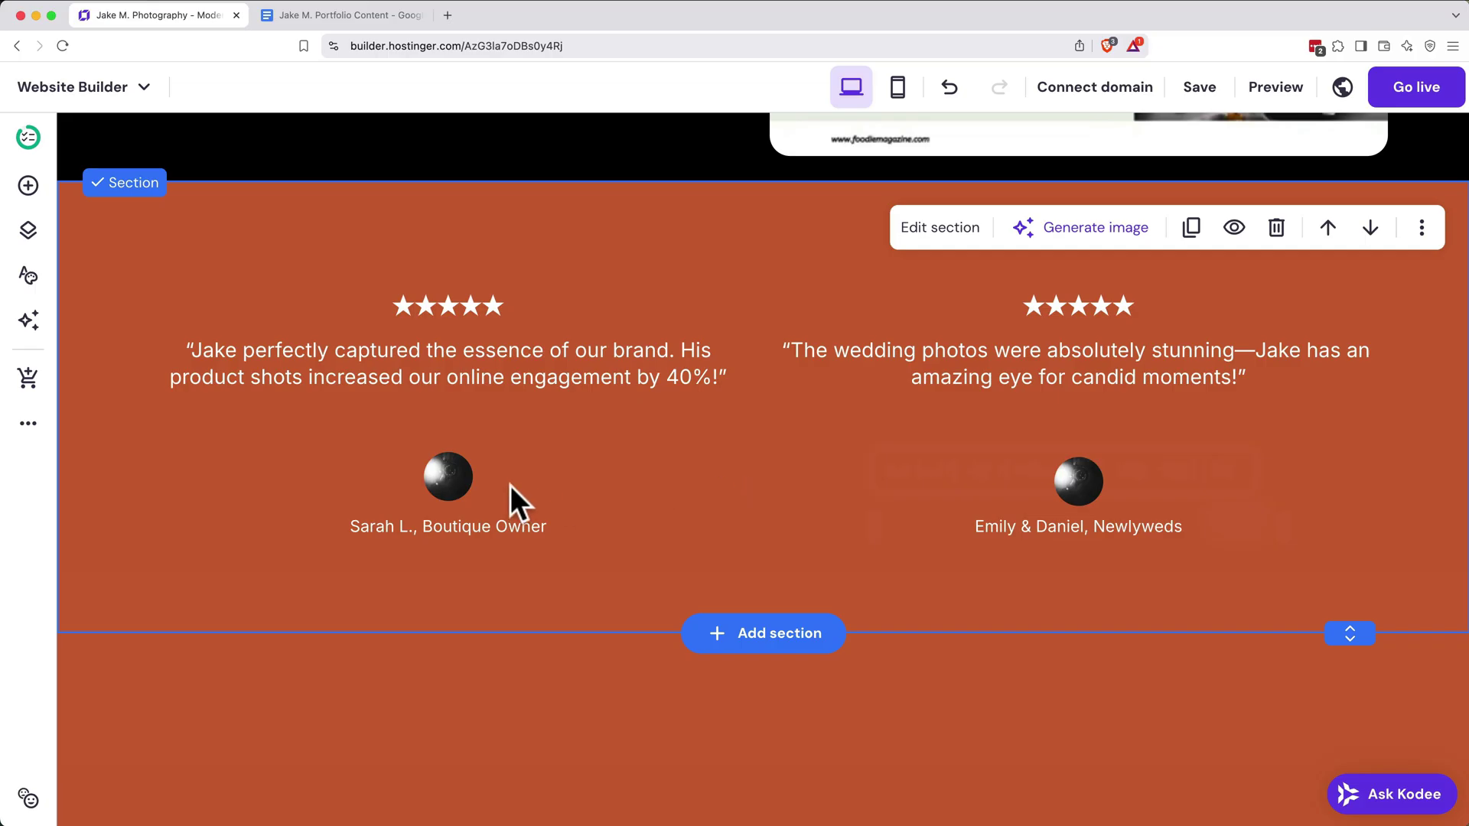
# - Delete the round portrait images from both testimonials and move the second client attribution up beneath its quote
pyautogui.click(453, 478)
pyautogui.click(853, 407)
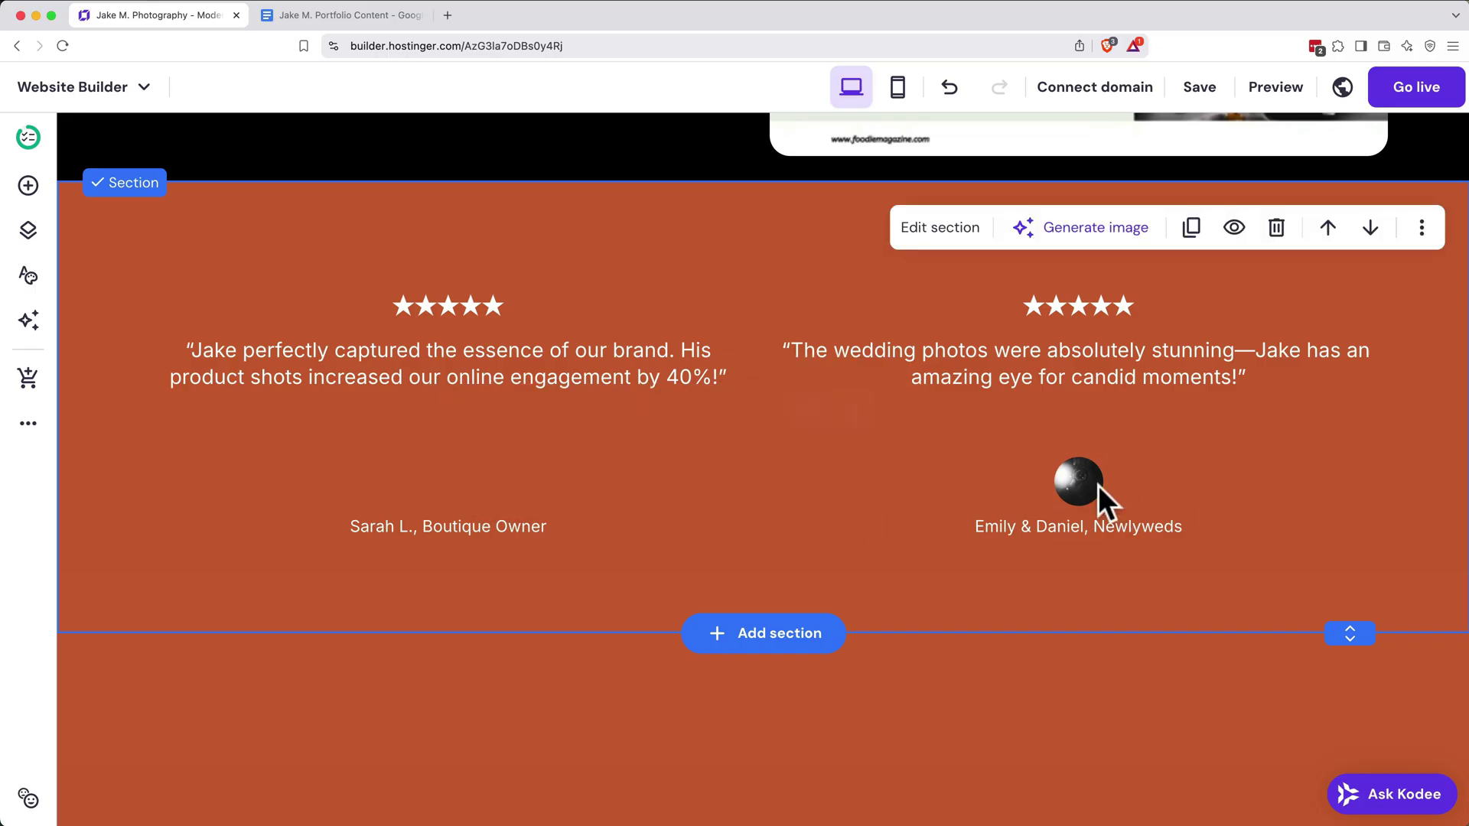
pyautogui.click(1097, 485)
pyautogui.click(1370, 413)
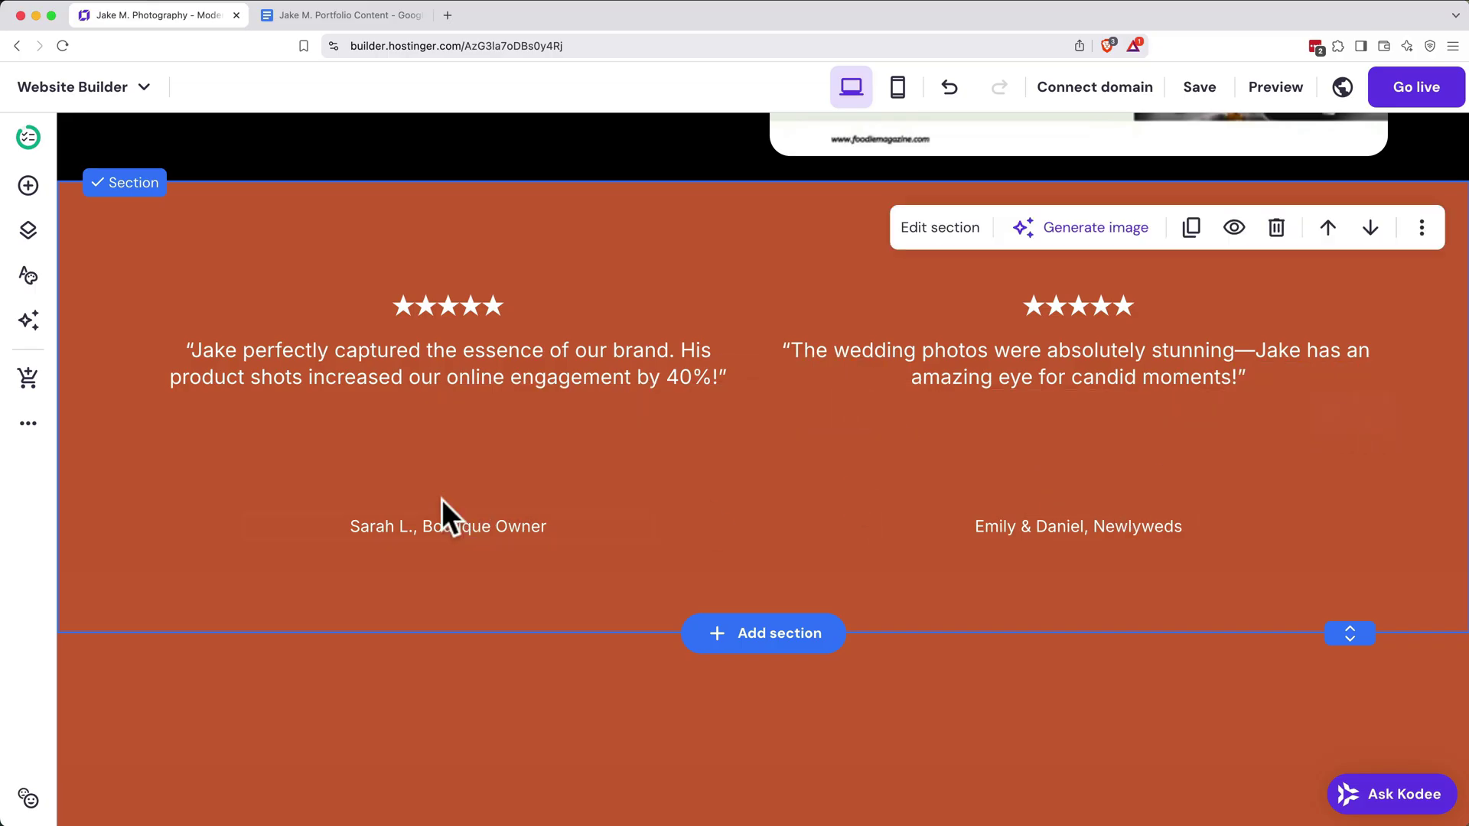
pyautogui.moveTo(1088, 514); pyautogui.dragTo(1085, 420)
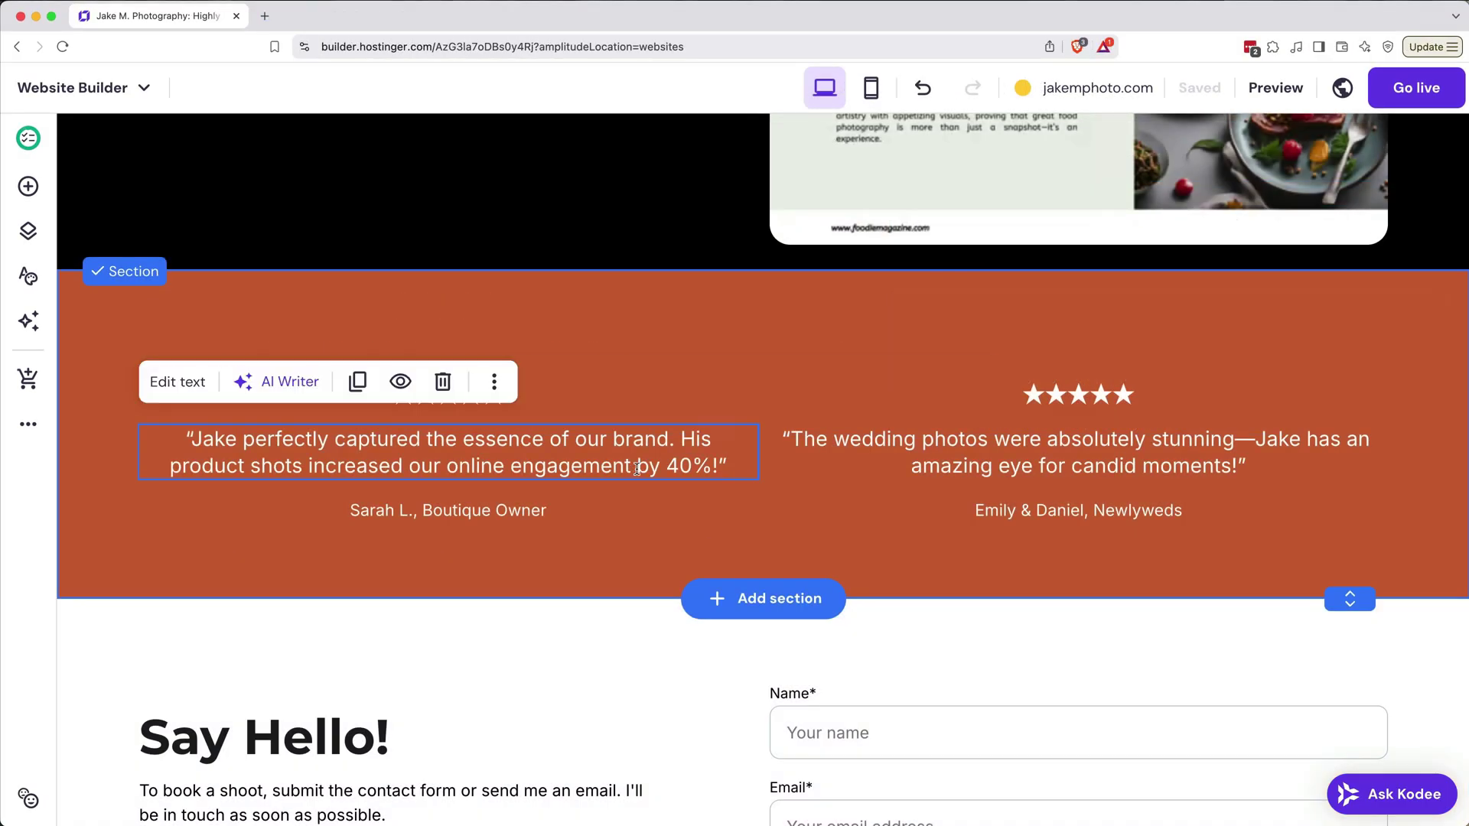
# - Bold "increased our online engagement by 40%!" in the first testimonial and "absolutely stunning" in the second
pyautogui.click(637, 468)
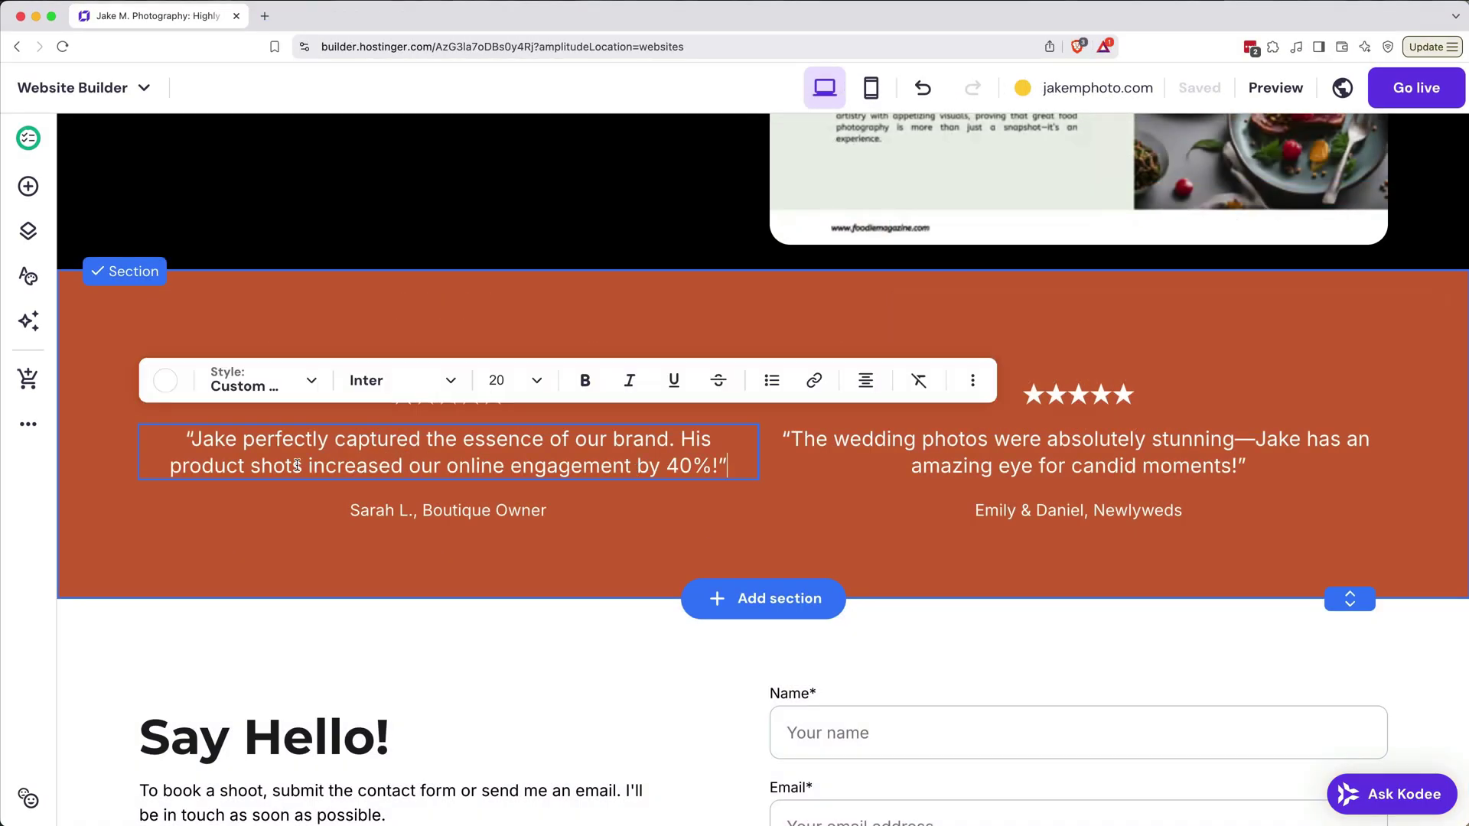
pyautogui.moveTo(309, 465); pyautogui.dragTo(679, 464)
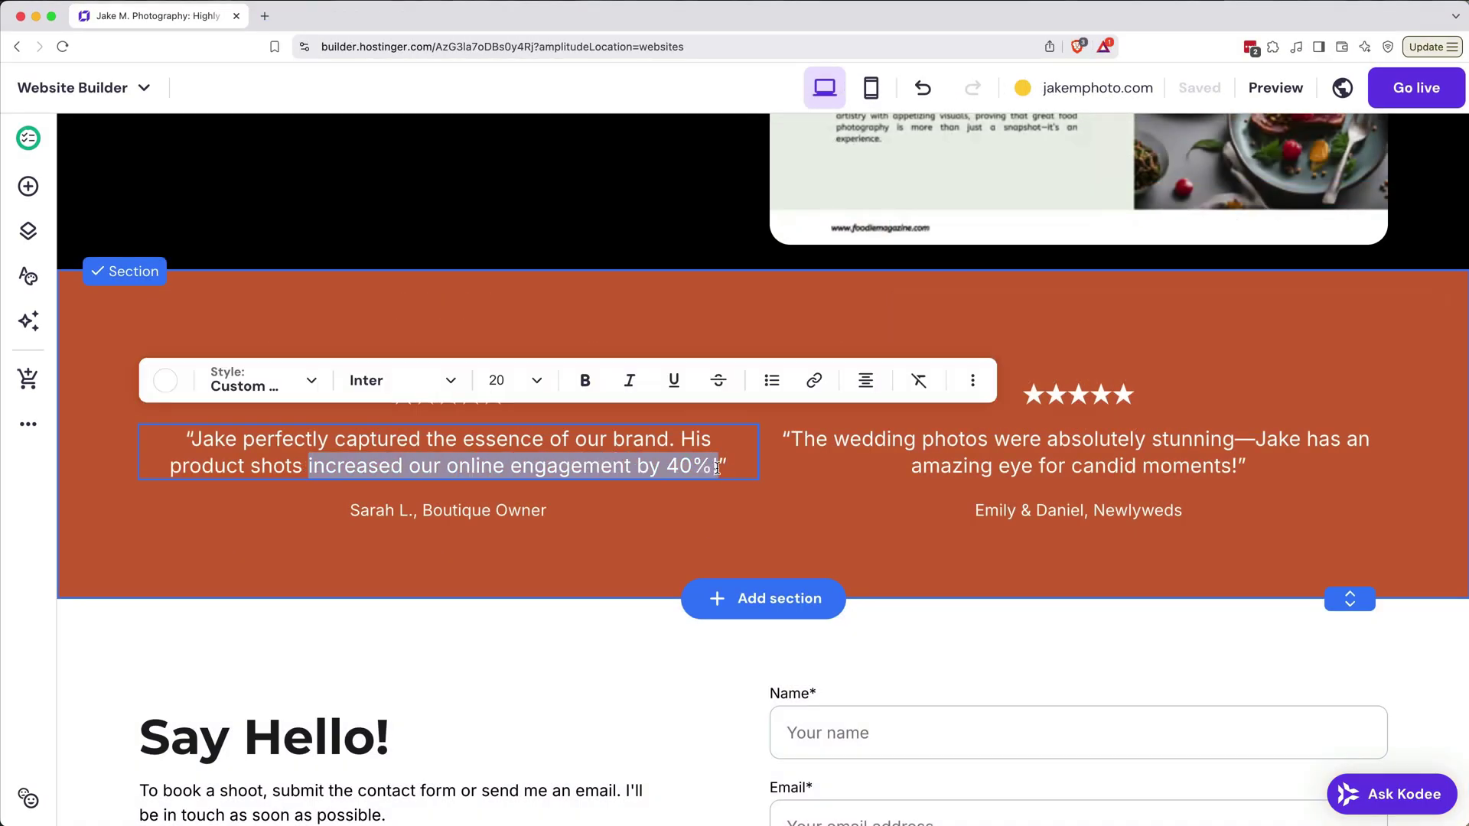
pyautogui.press('super+b')
pyautogui.click(1083, 444)
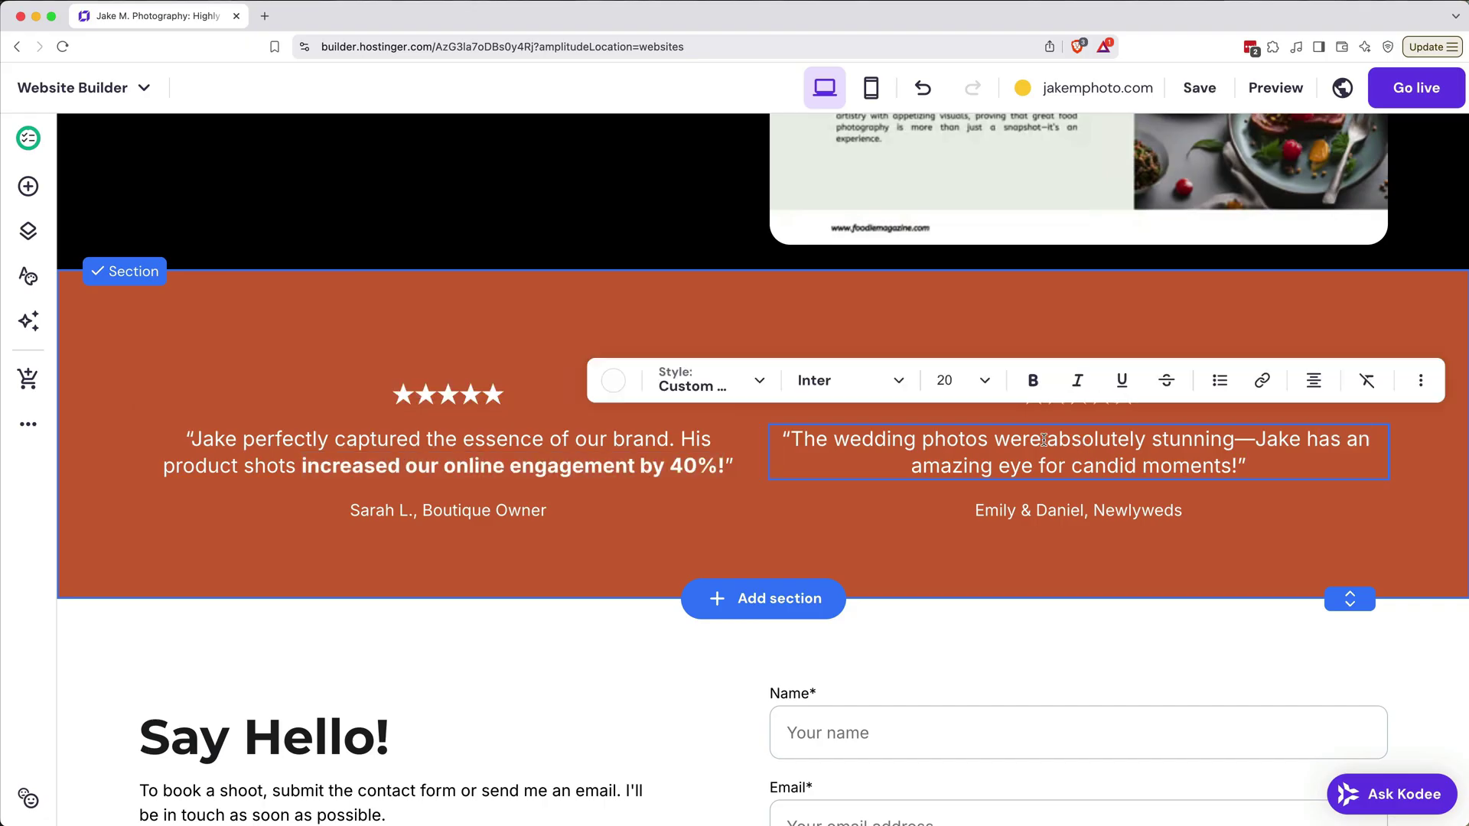
pyautogui.moveTo(1043, 441); pyautogui.dragTo(1240, 445)
pyautogui.click(1033, 382)
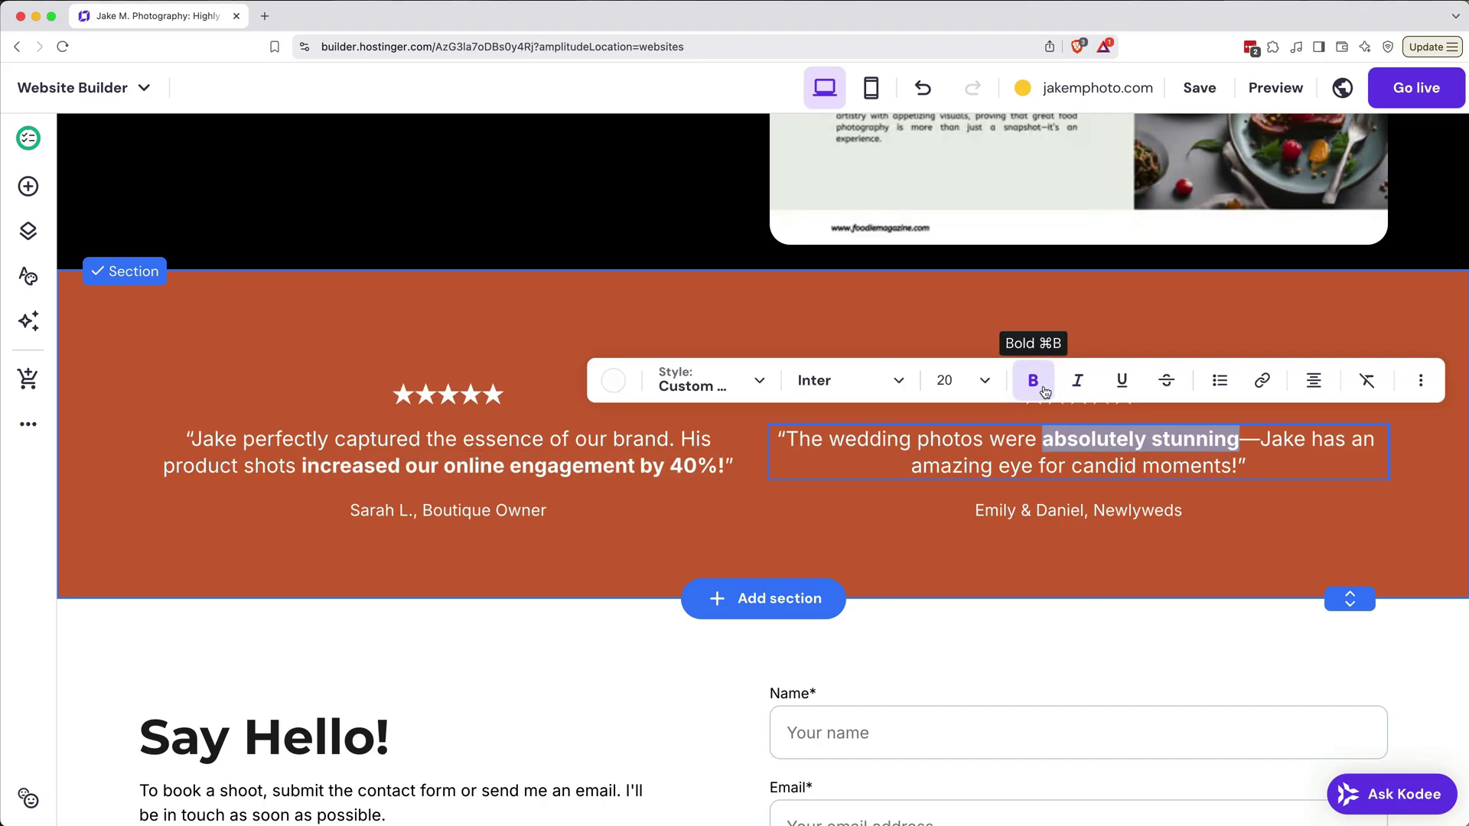
pyautogui.click(1077, 386)
pyautogui.press('Escape')
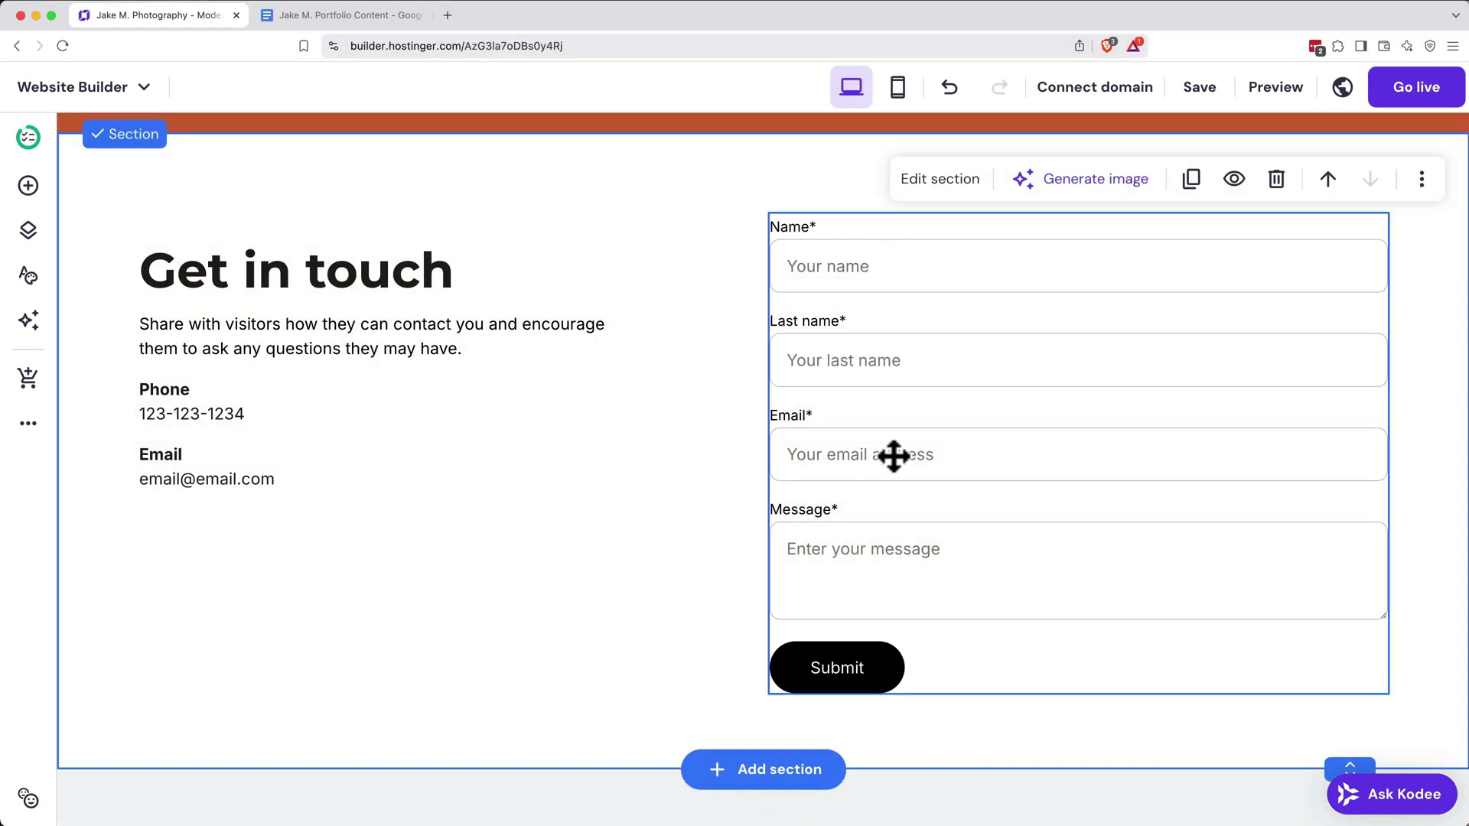
# - Remove the Last name field from the contact form
pyautogui.click(918, 454)
pyautogui.click(574, 101)
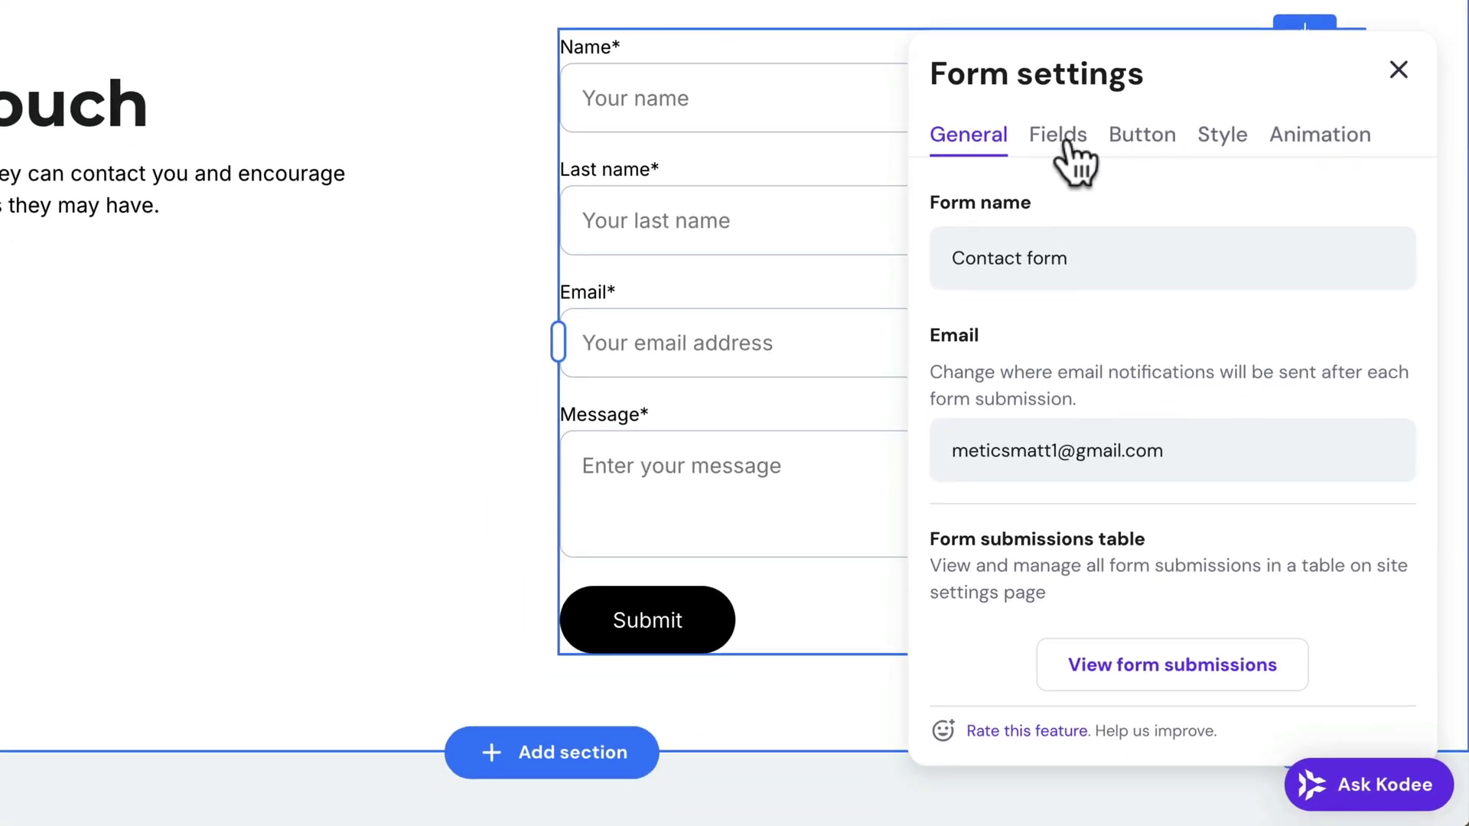
pyautogui.click(1064, 138)
pyautogui.click(1385, 366)
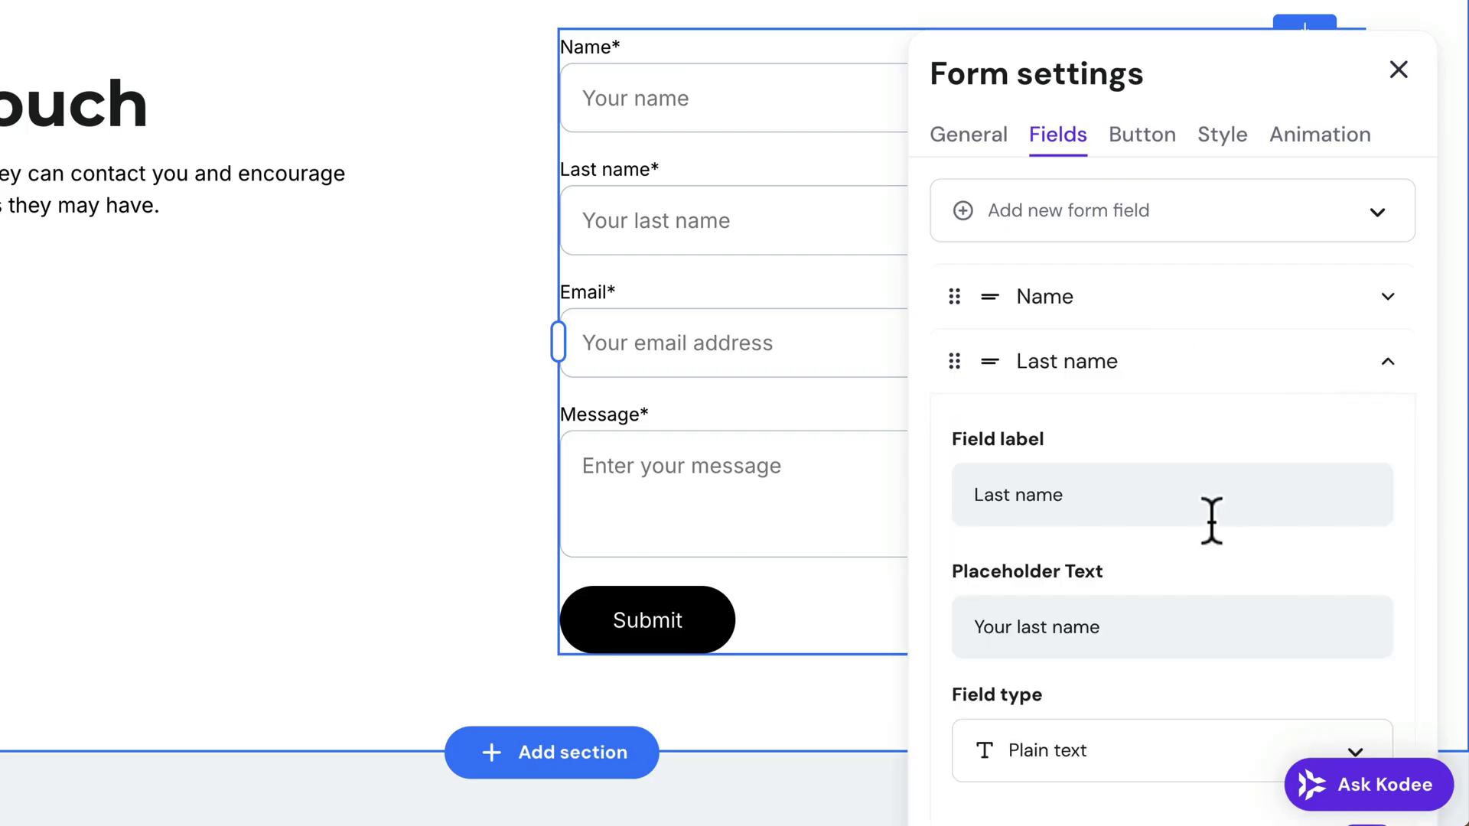
pyautogui.scroll(-4, 1212, 521)
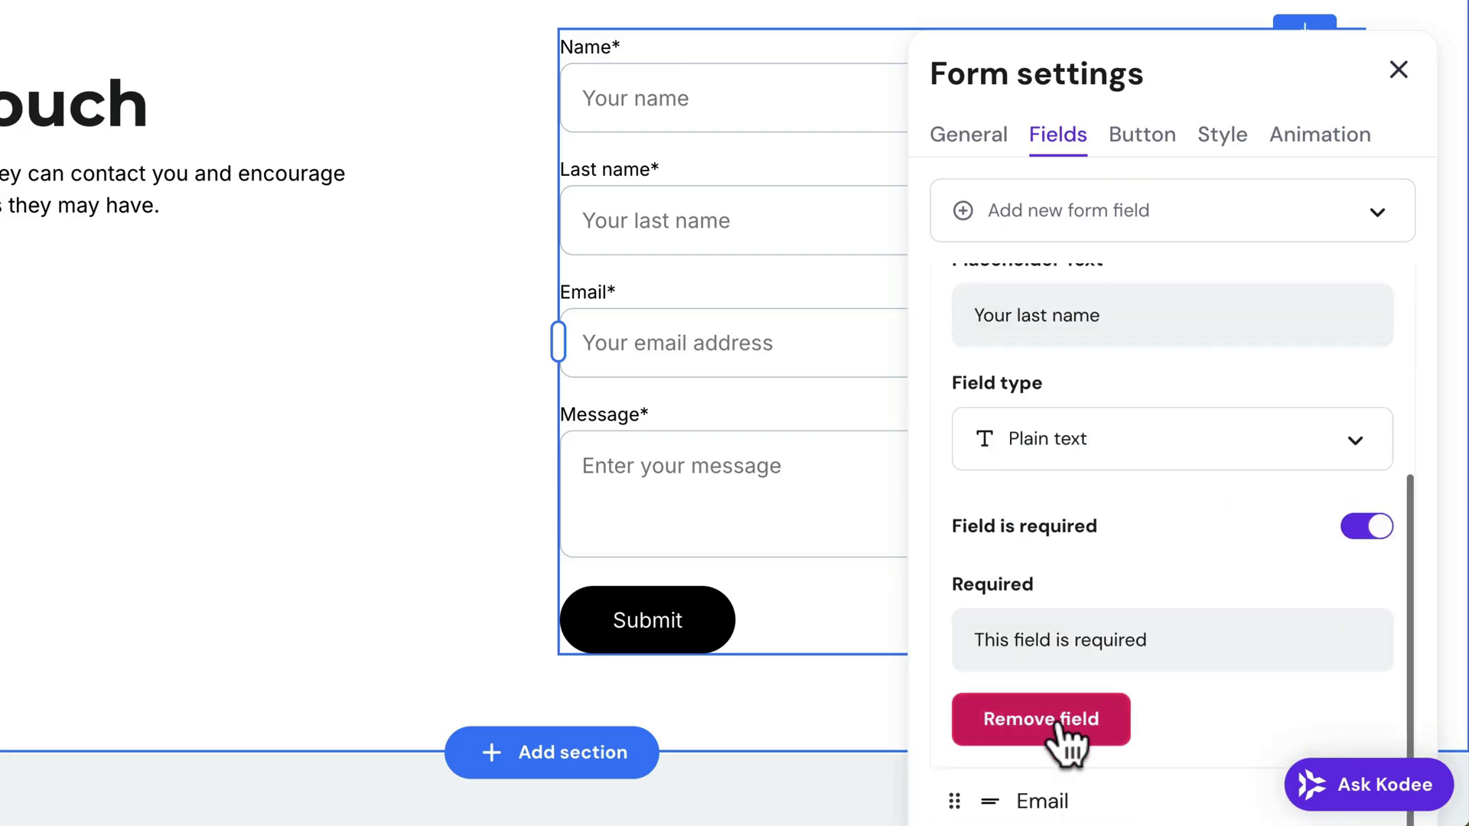
pyautogui.click(1059, 722)
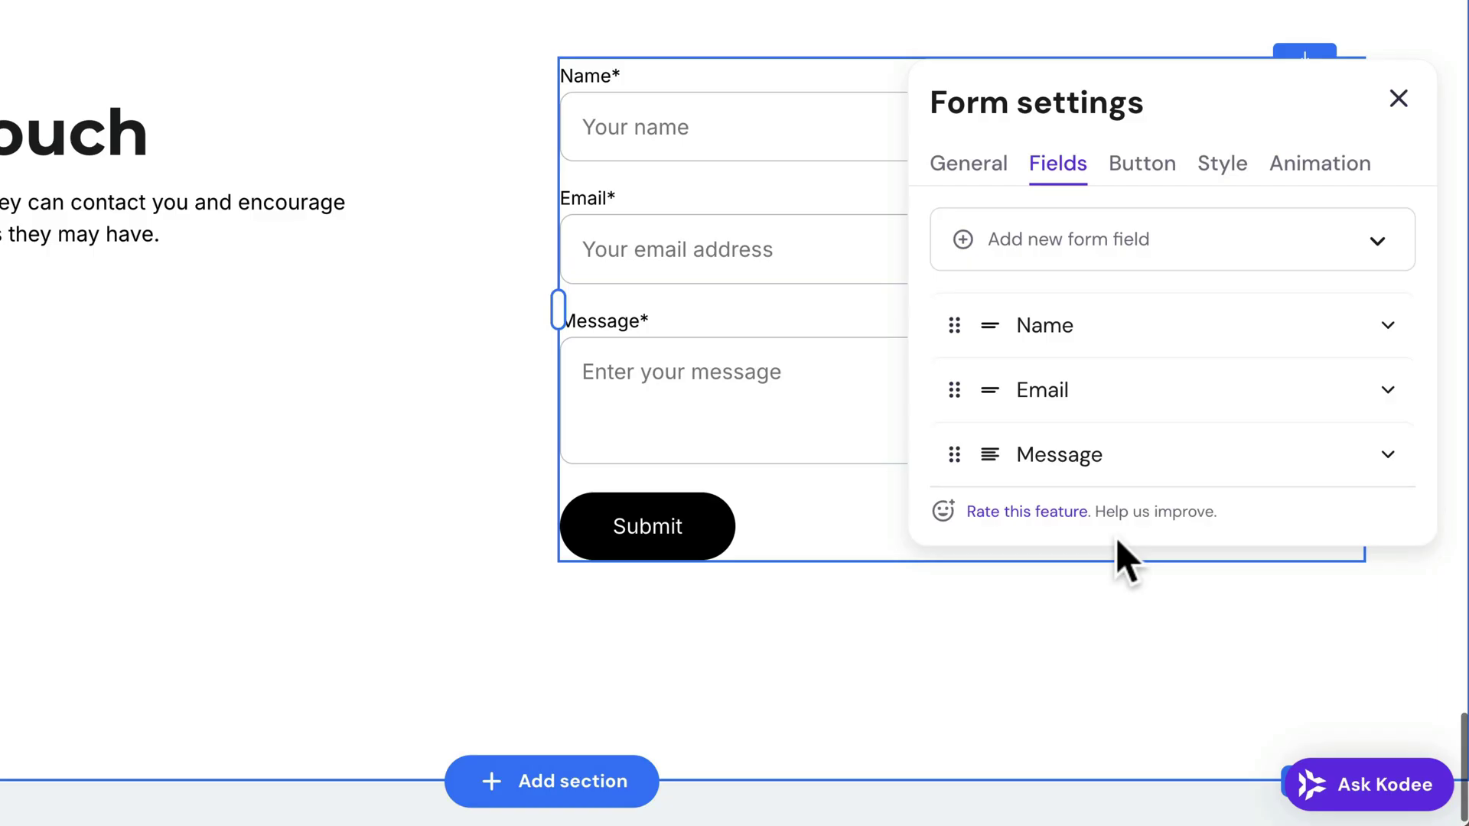
# - Open the contact form's button settings and its after-submission message for editing
pyautogui.click(1145, 171)
pyautogui.scroll(-2, 1153, 283)
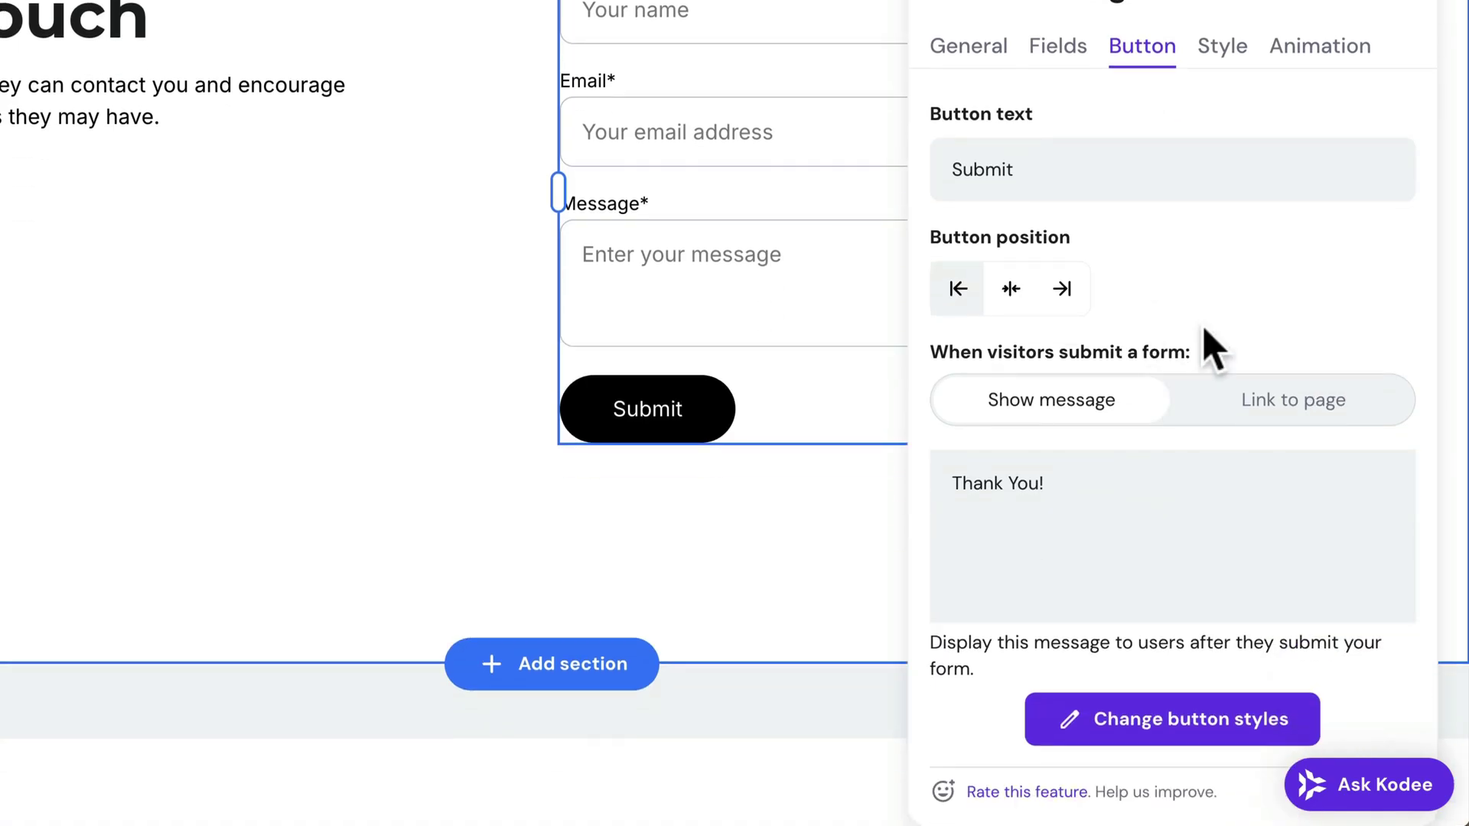
pyautogui.click(1058, 490)
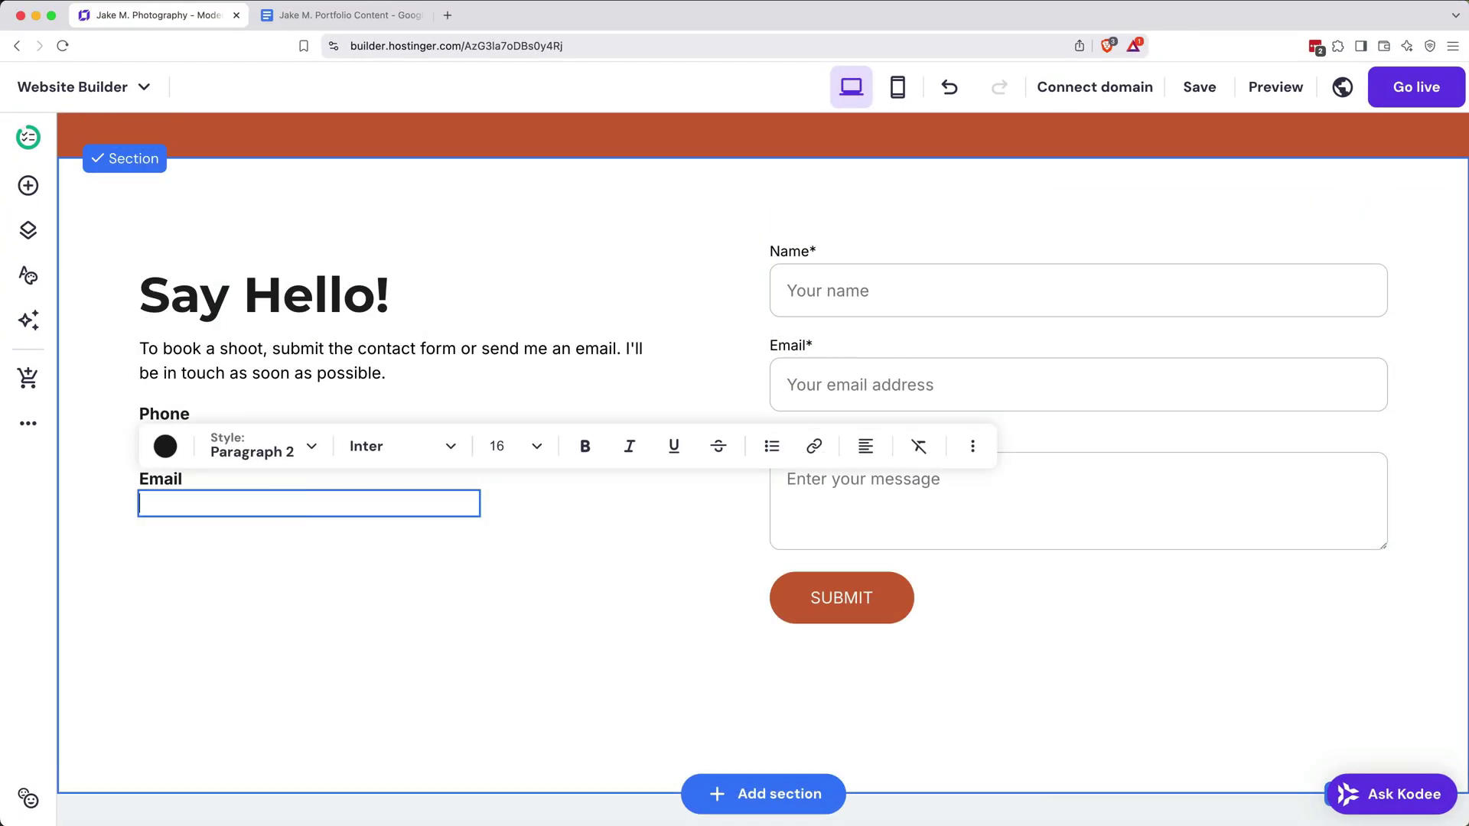
# - Fill in the contact email address in the Say Hello! section and place a row of social icons beneath it
pyautogui.click(352, 575)
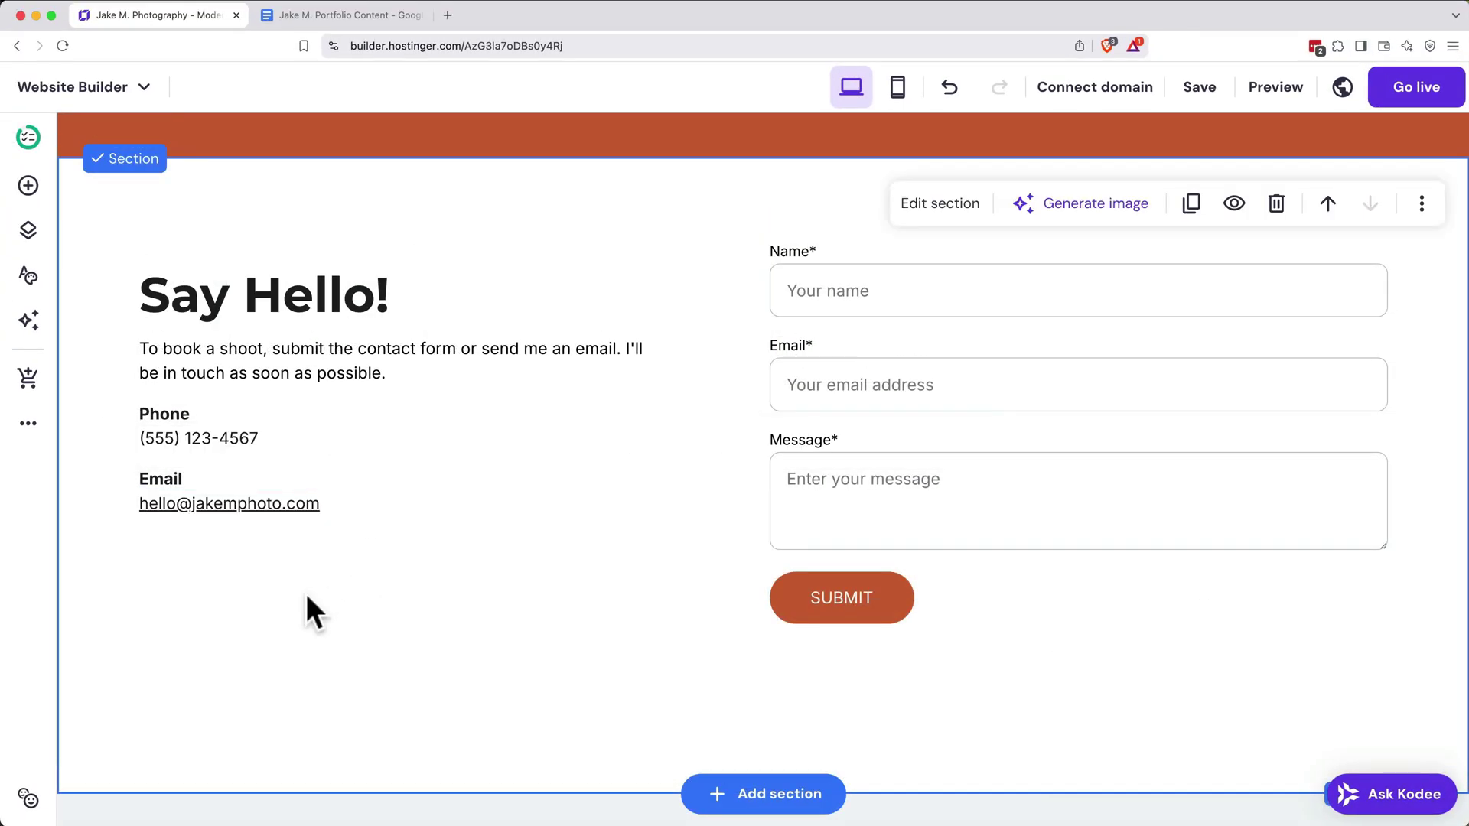
pyautogui.click(28, 185)
pyautogui.scroll(-2, 188, 450)
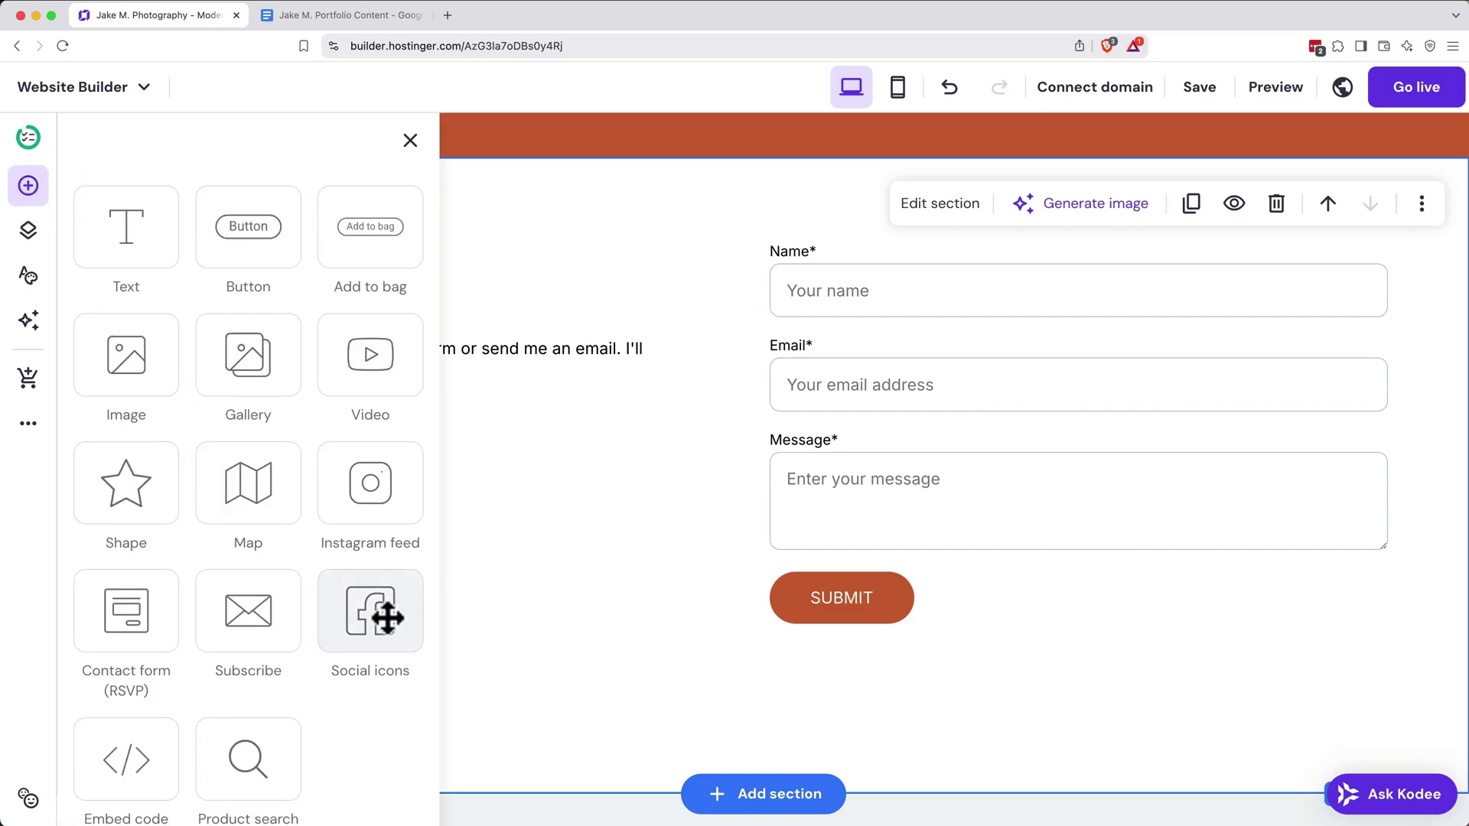
pyautogui.moveTo(387, 618); pyautogui.dragTo(600, 535)
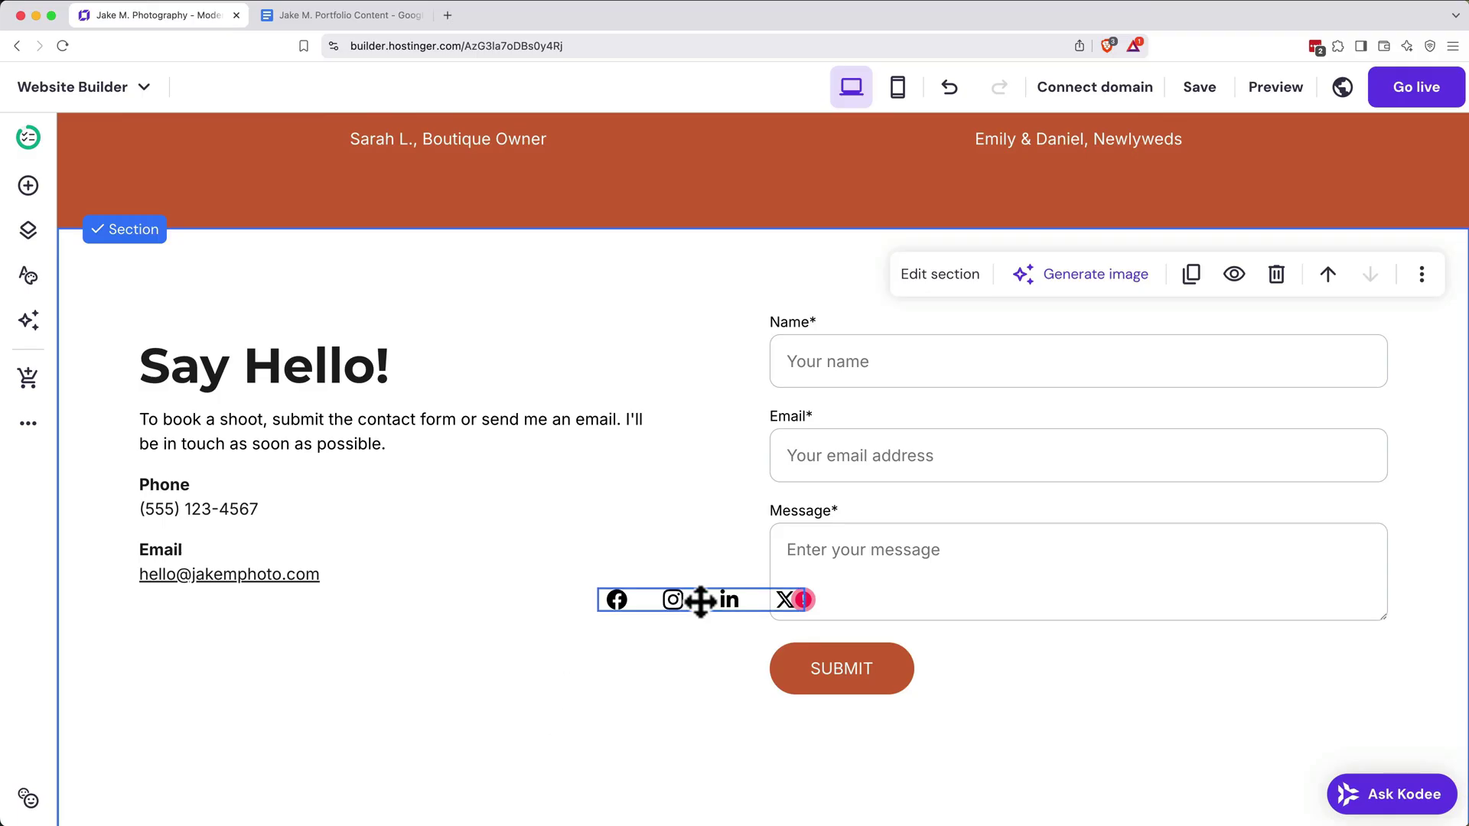
pyautogui.moveTo(700, 601); pyautogui.dragTo(227, 628)
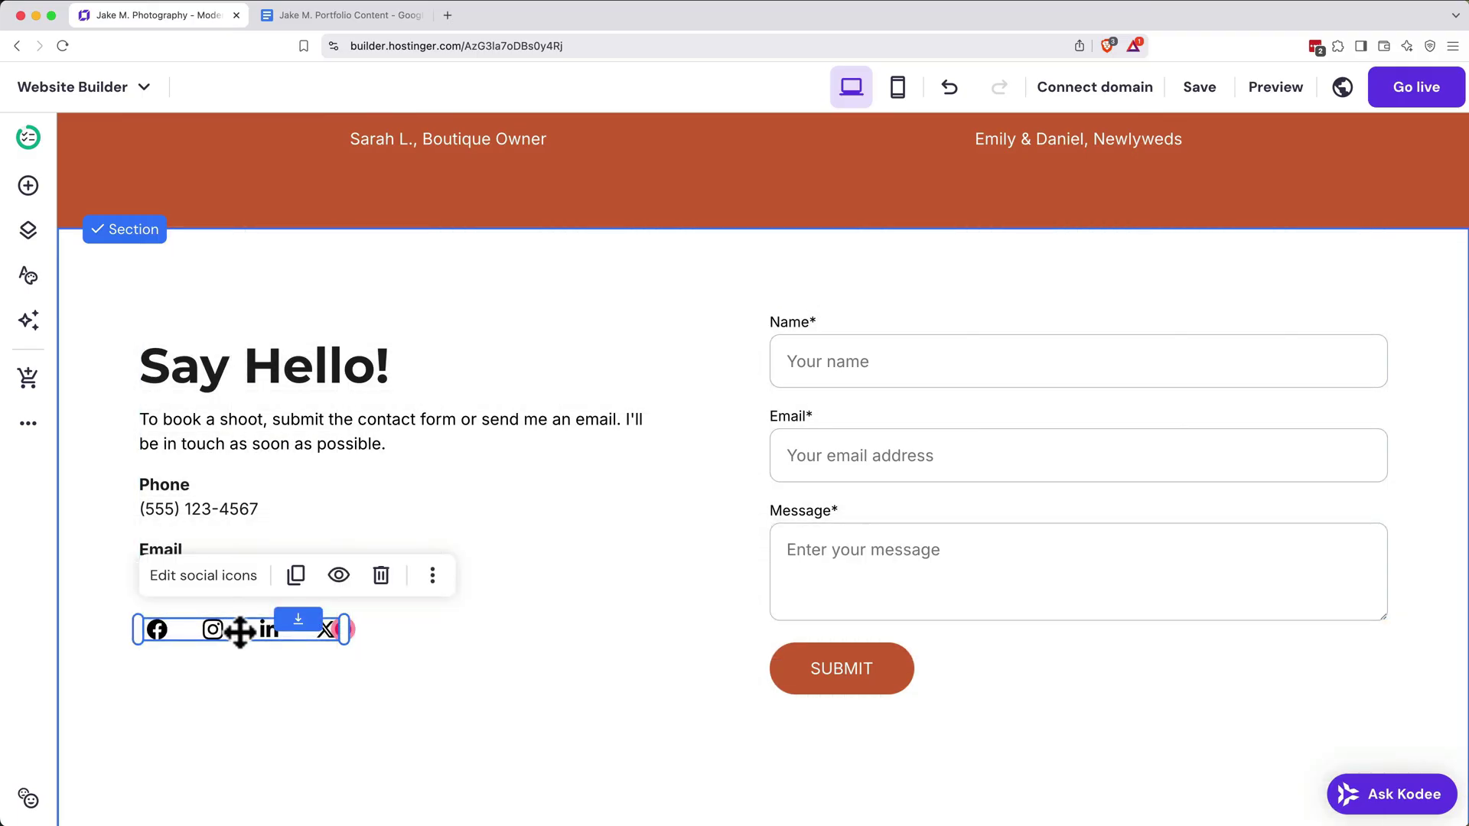
# - Open the settings of the social icons in the Say Hello! section for editing
pyautogui.click(227, 575)
pyautogui.scroll(-2, 676, 453)
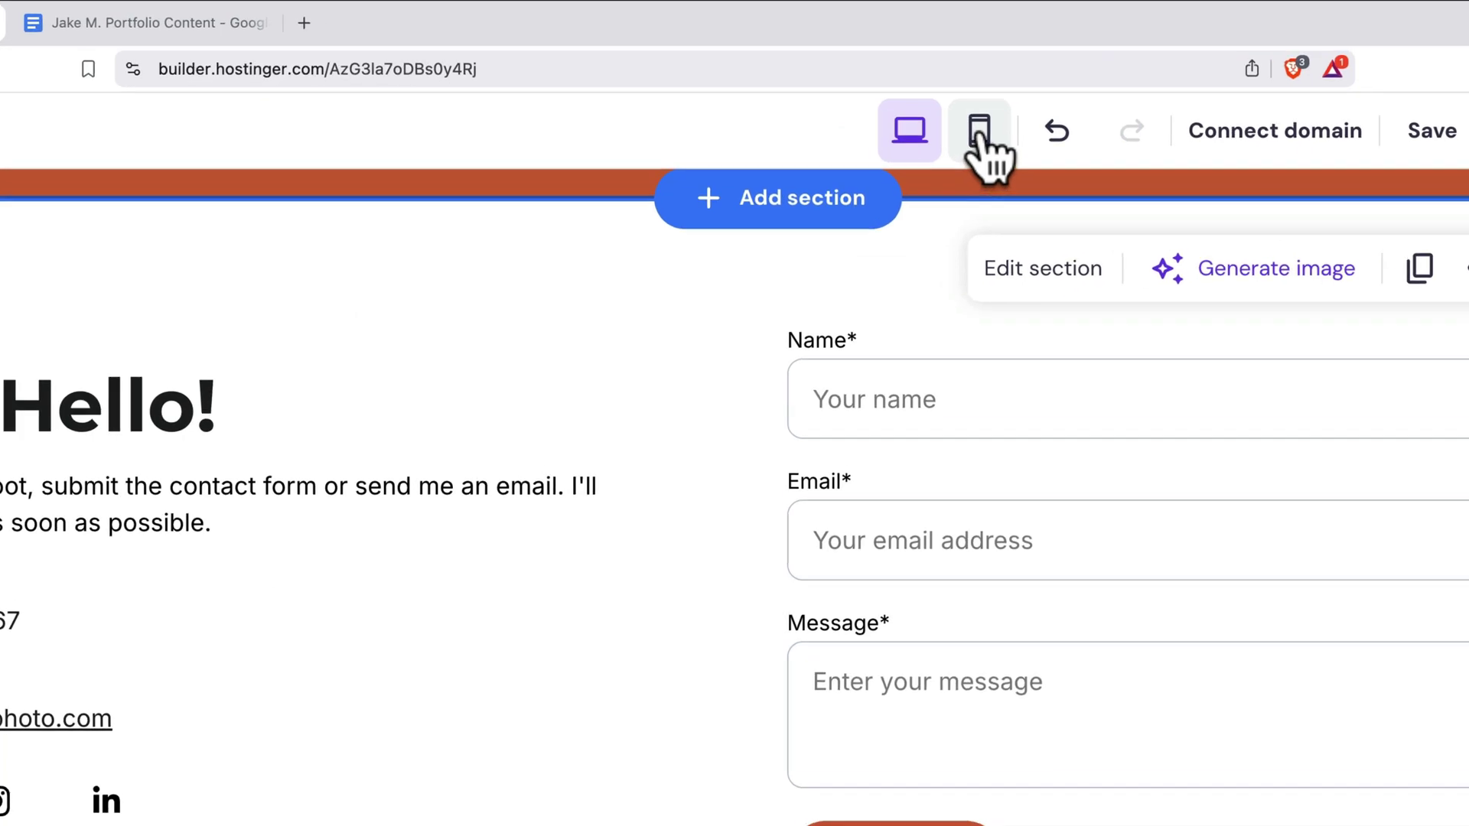
# - Switch the site to its mobile layout and automatically fix the layout of the hero section
pyautogui.click(979, 132)
pyautogui.scroll(4, 849, 317)
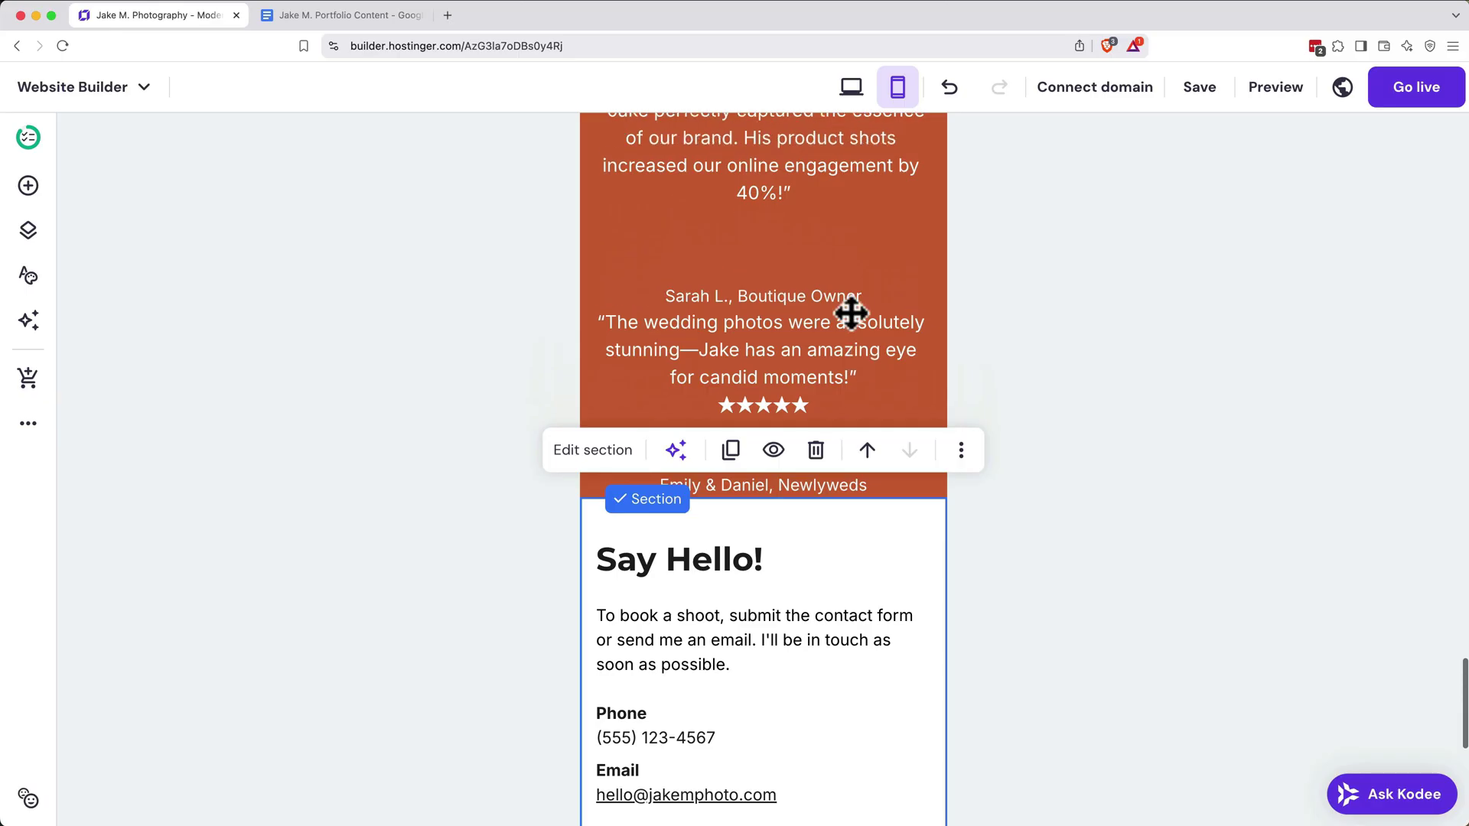
pyautogui.scroll(10, 850, 312)
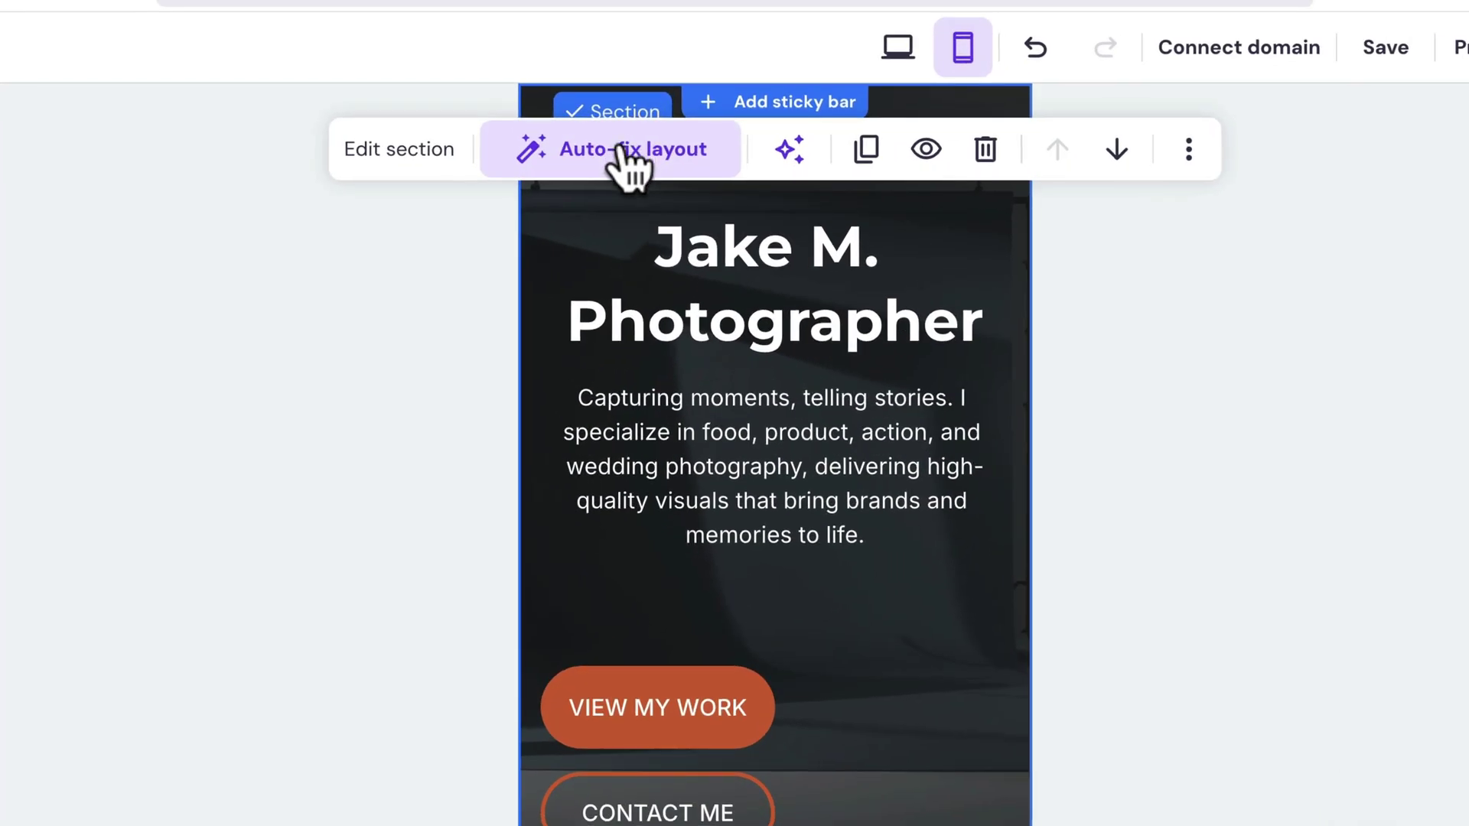
pyautogui.click(622, 148)
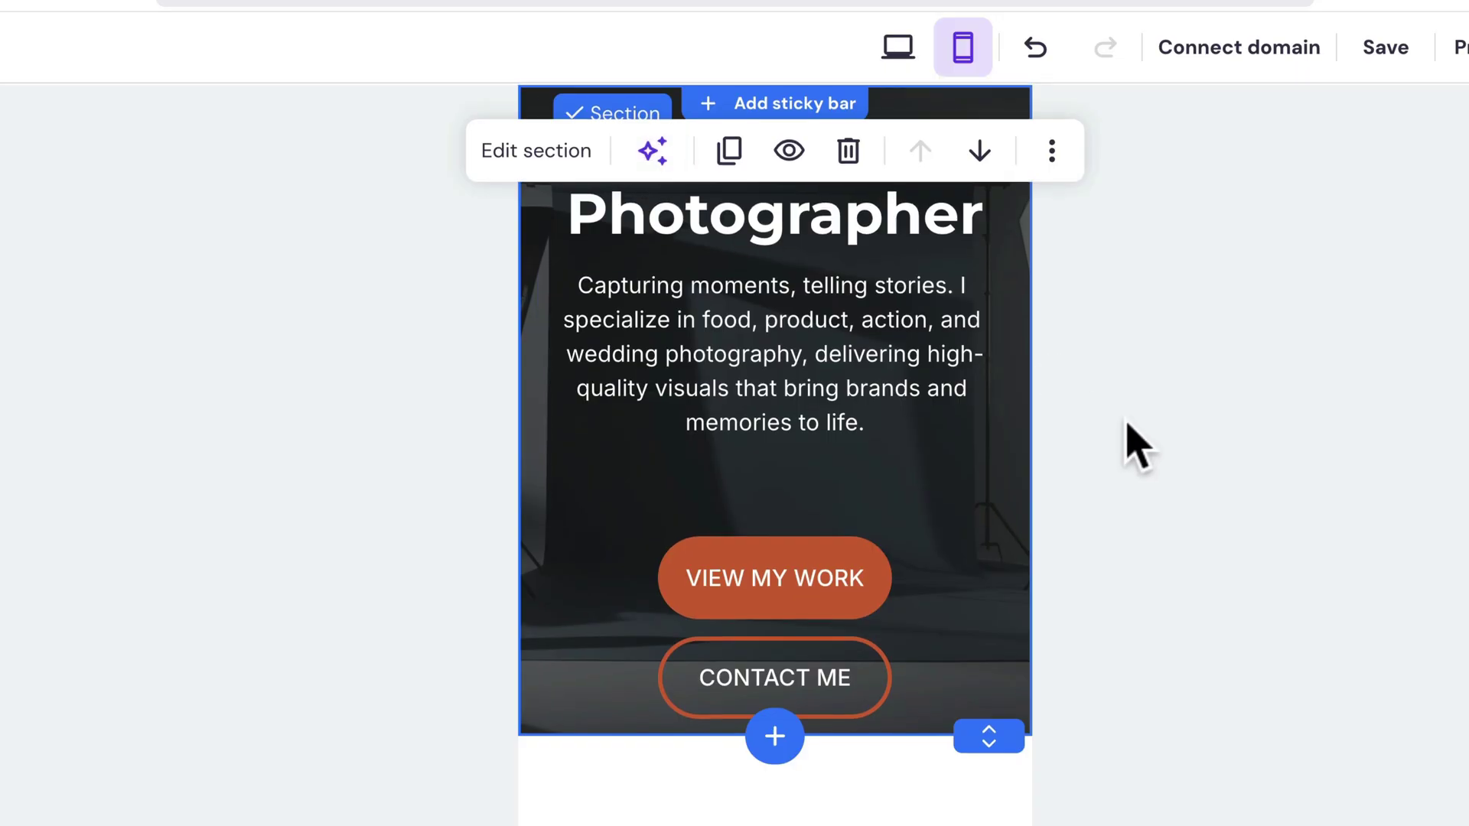
# - Undo the automatic layout fix and manually reposition the View My Work and Contact Me buttons in the mobile hero section
pyautogui.hotkey('ctrl', 'z')
pyautogui.moveTo(935, 680)
pyautogui.mouseDown()
pyautogui.moveTo(796, 577)
pyautogui.moveTo(808, 586)
pyautogui.moveTo(800, 526)
pyautogui.mouseUp()
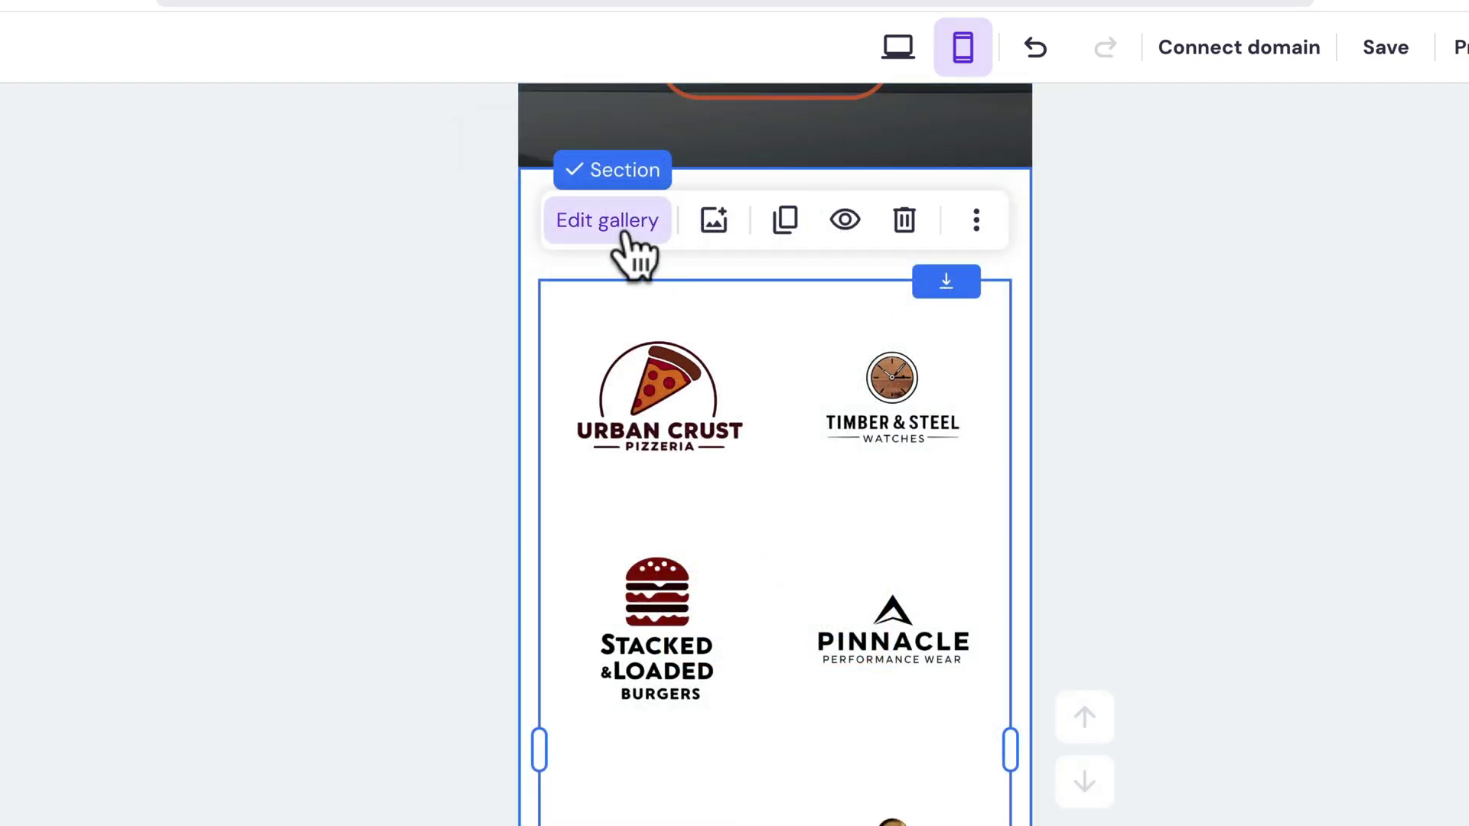
# - Increase the number of items per row in the client logo gallery of the mobile layout
pyautogui.click(629, 238)
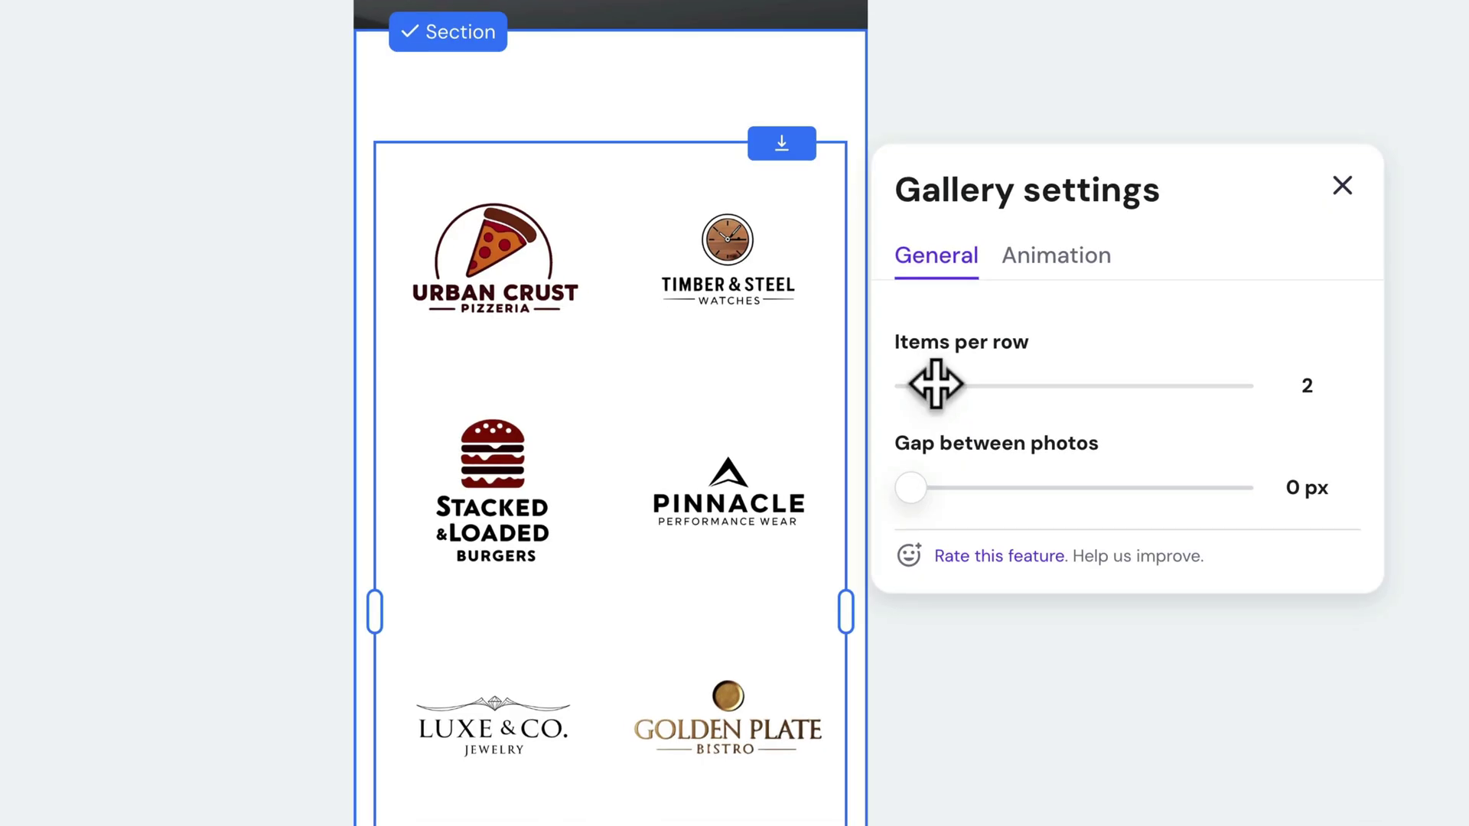
pyautogui.moveTo(934, 384); pyautogui.dragTo(980, 380)
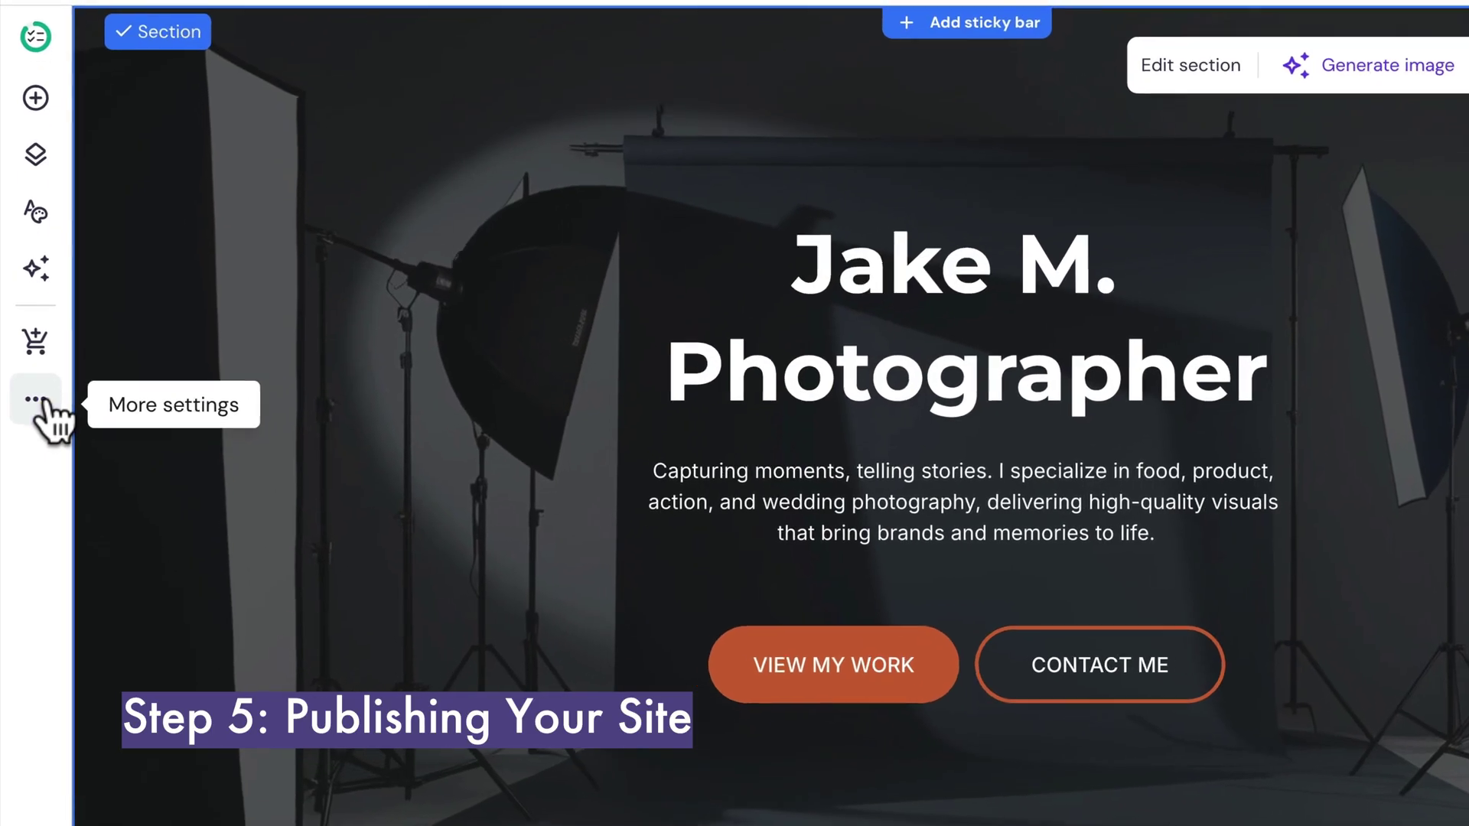
# - Open the SEO settings for the Home page and generate new SEO info with the AI SEO Assistant
pyautogui.click(39, 401)
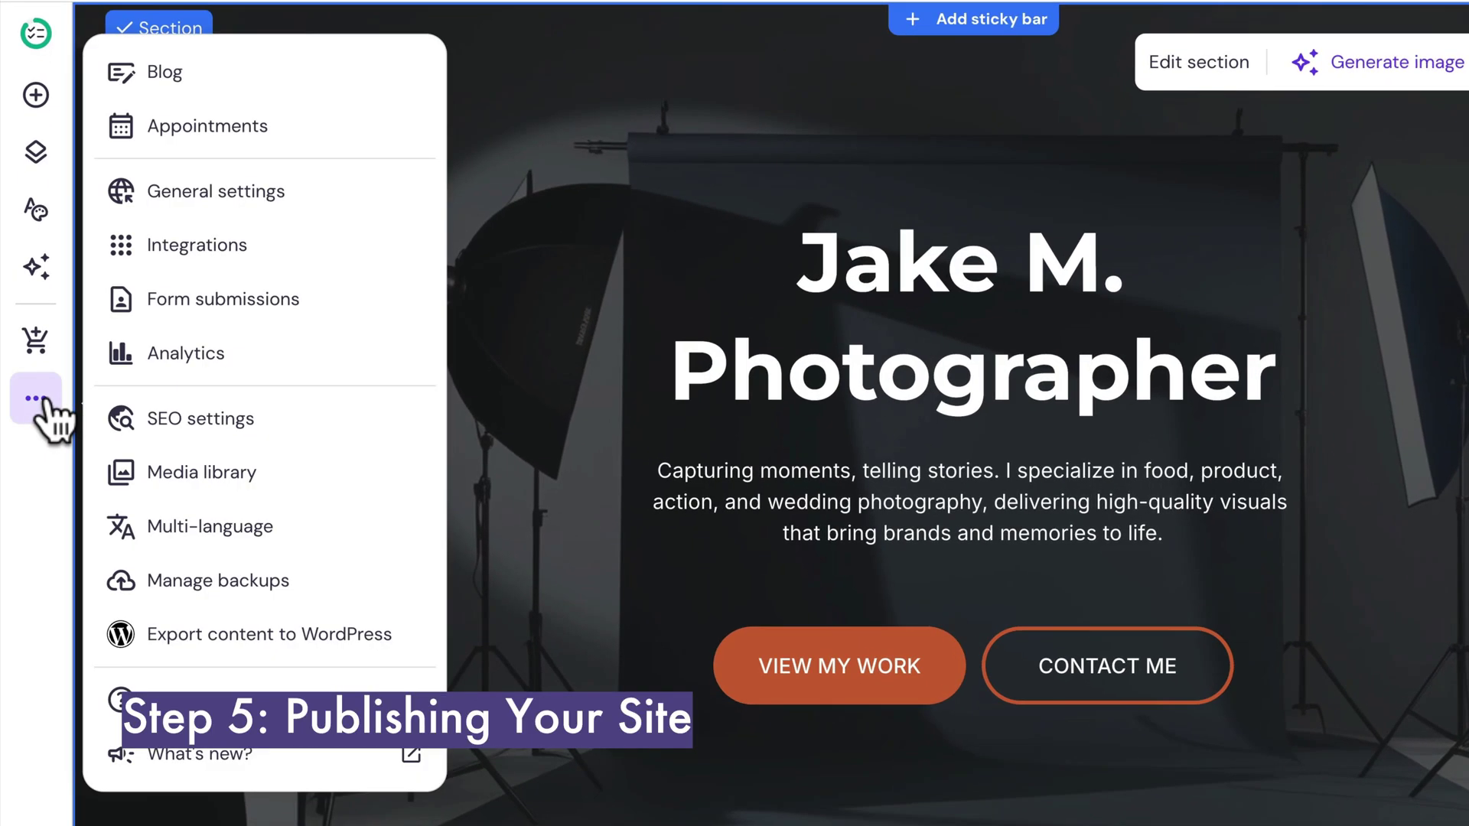
pyautogui.click(181, 422)
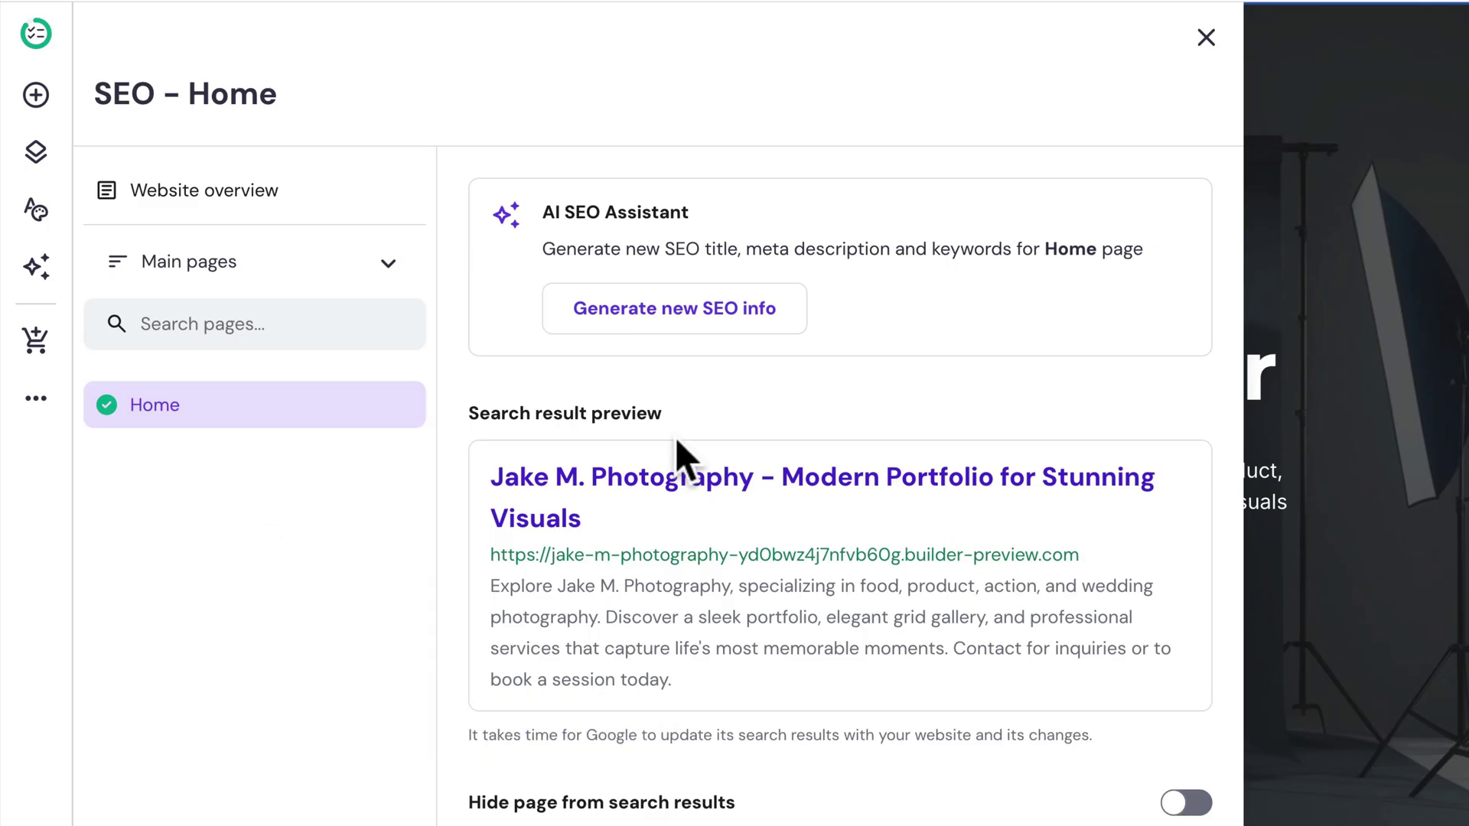
pyautogui.scroll(-1, 739, 430)
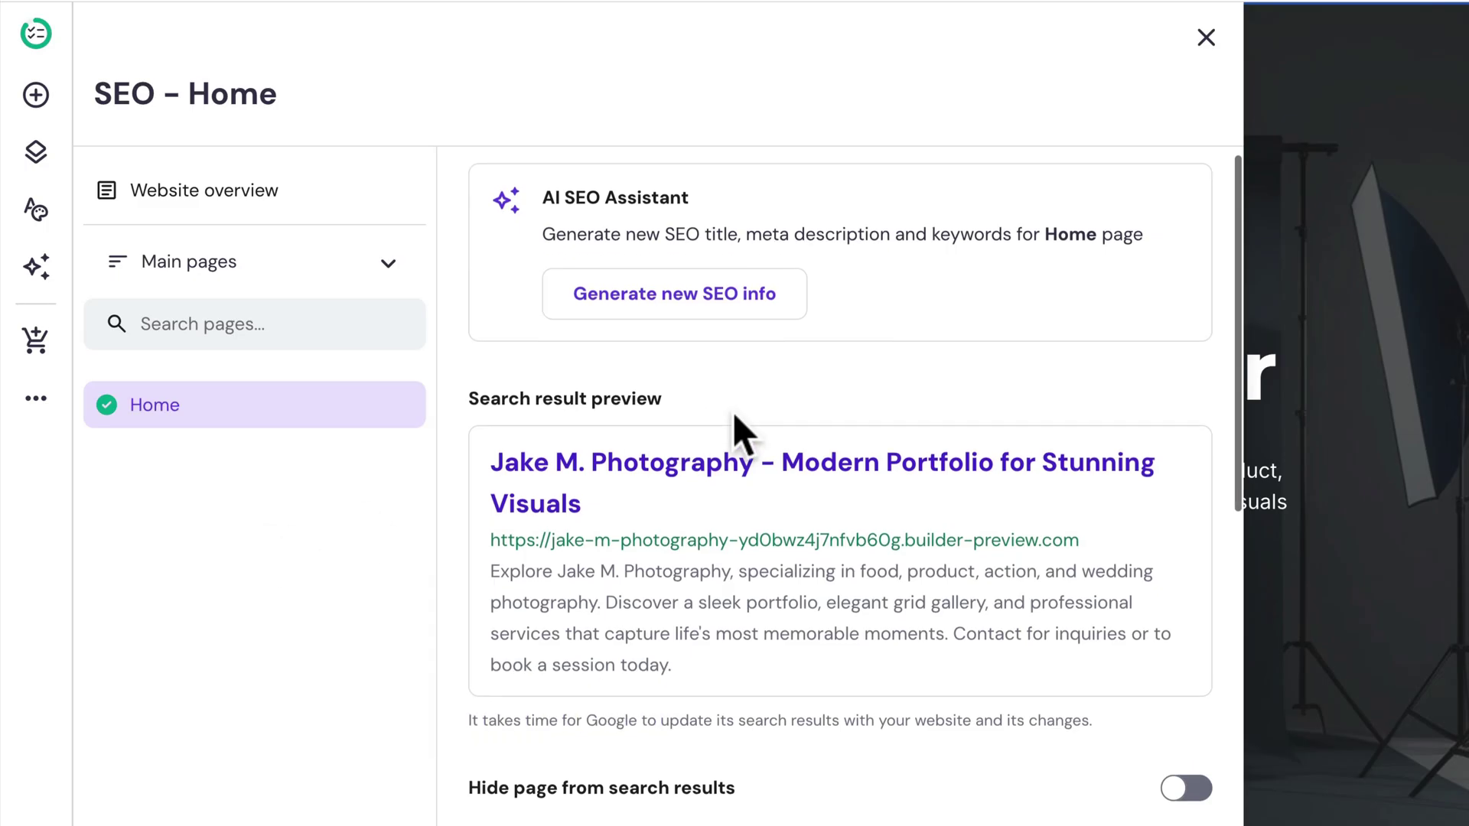
pyautogui.click(696, 307)
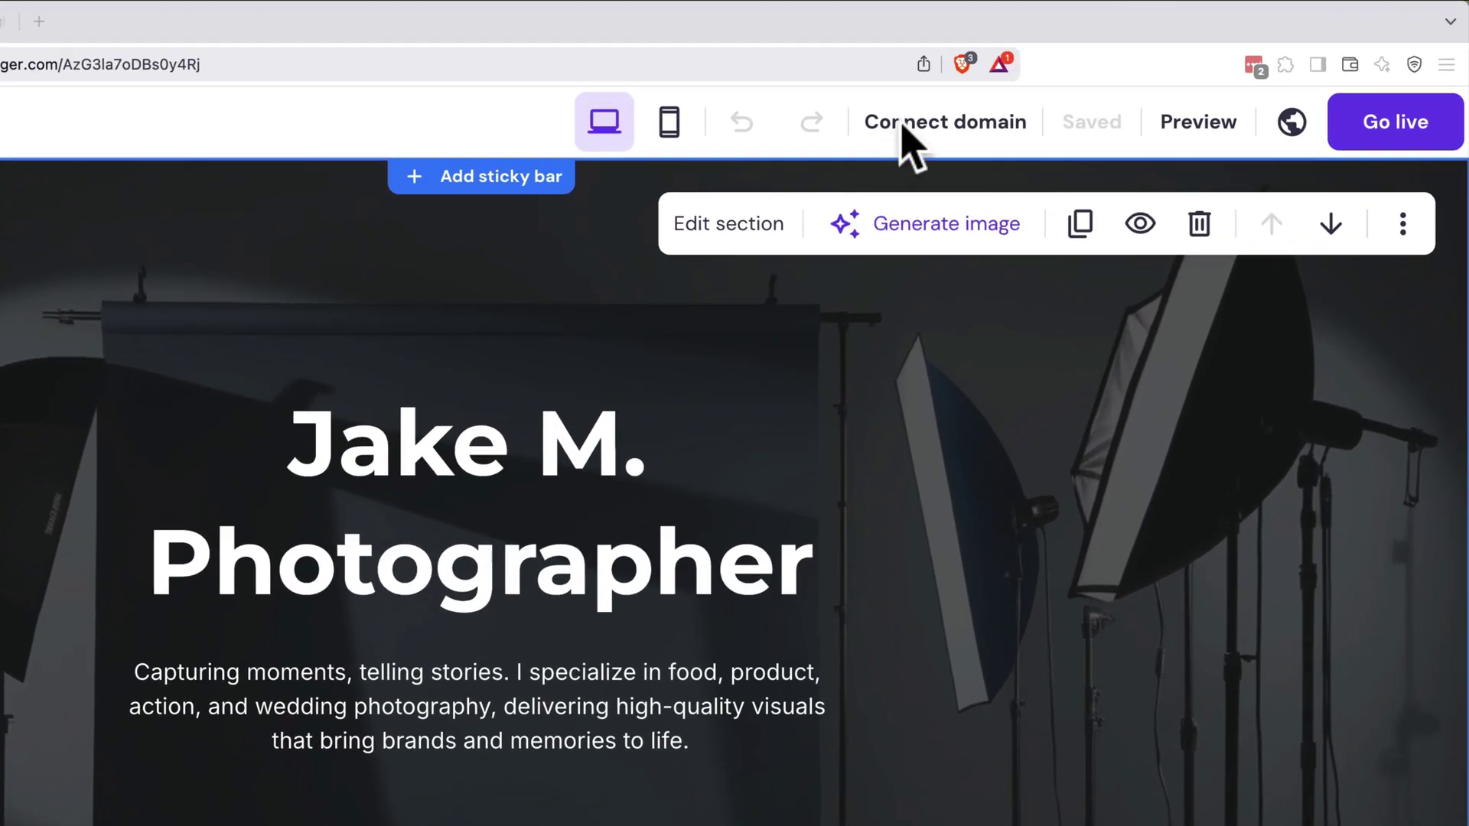
# - Connect the free domain jakemphoto.com to the site and publish the site live
pyautogui.click(904, 126)
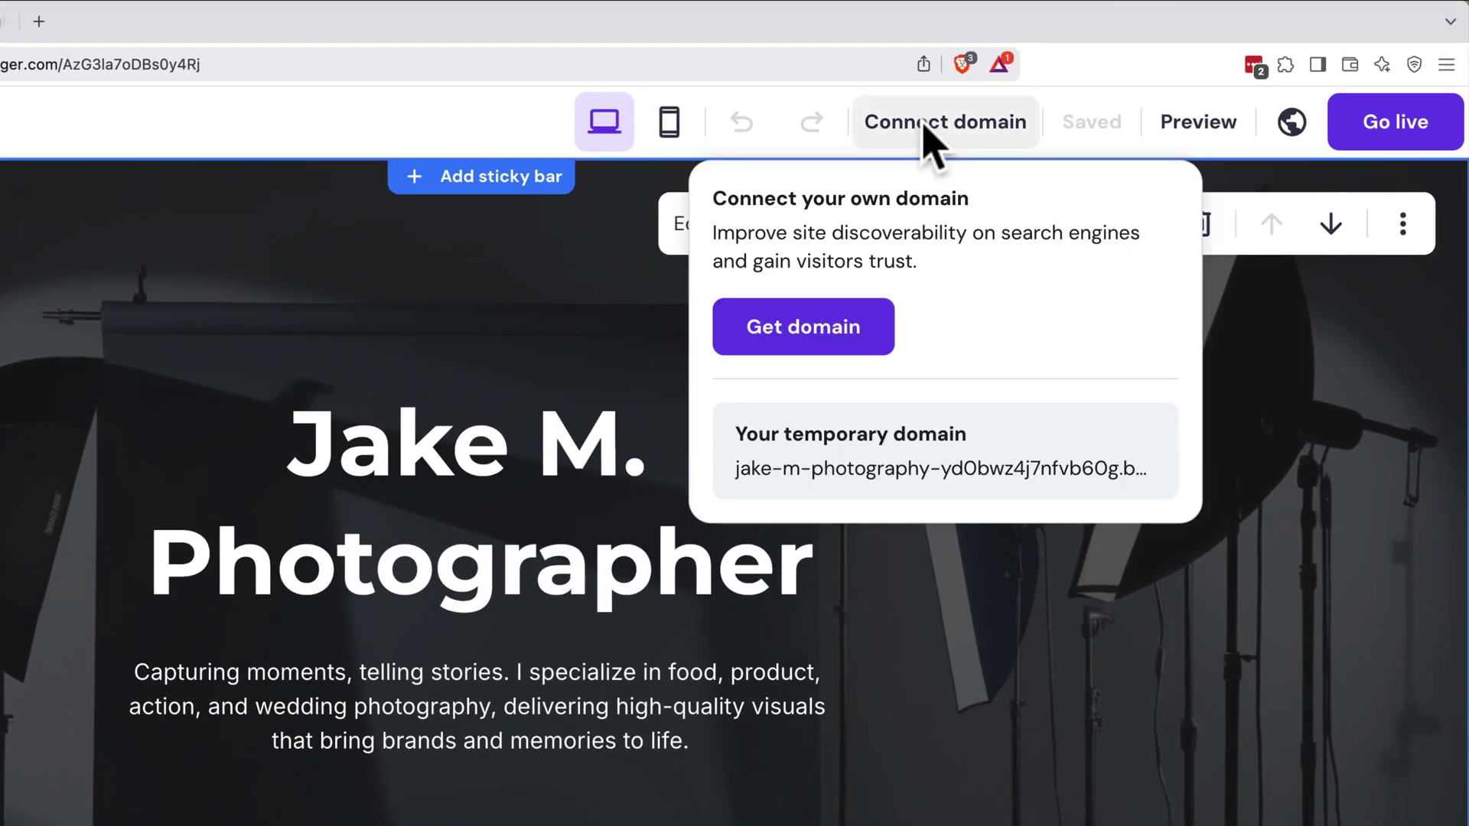
pyautogui.click(815, 325)
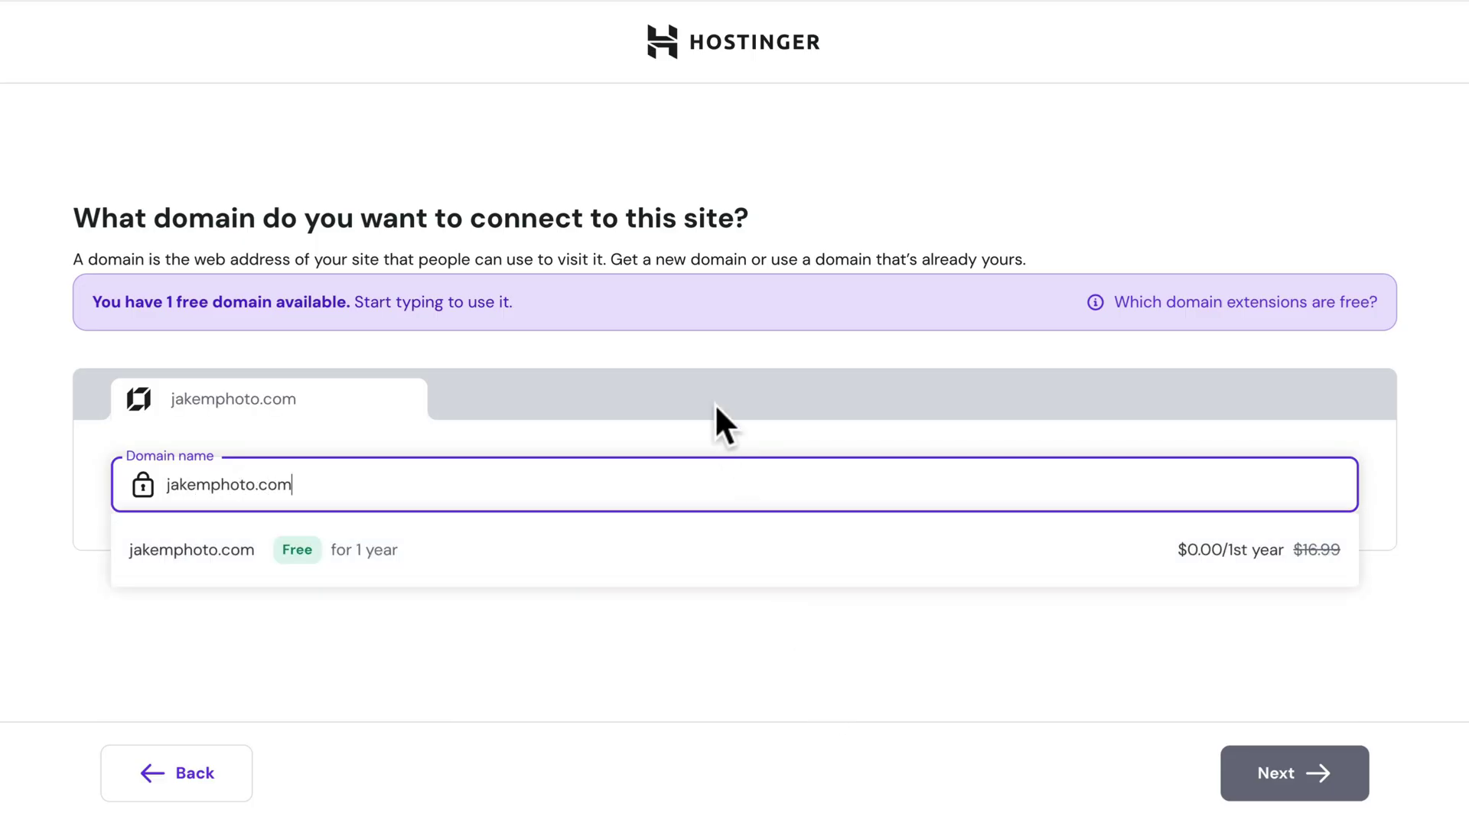
pyautogui.click(659, 575)
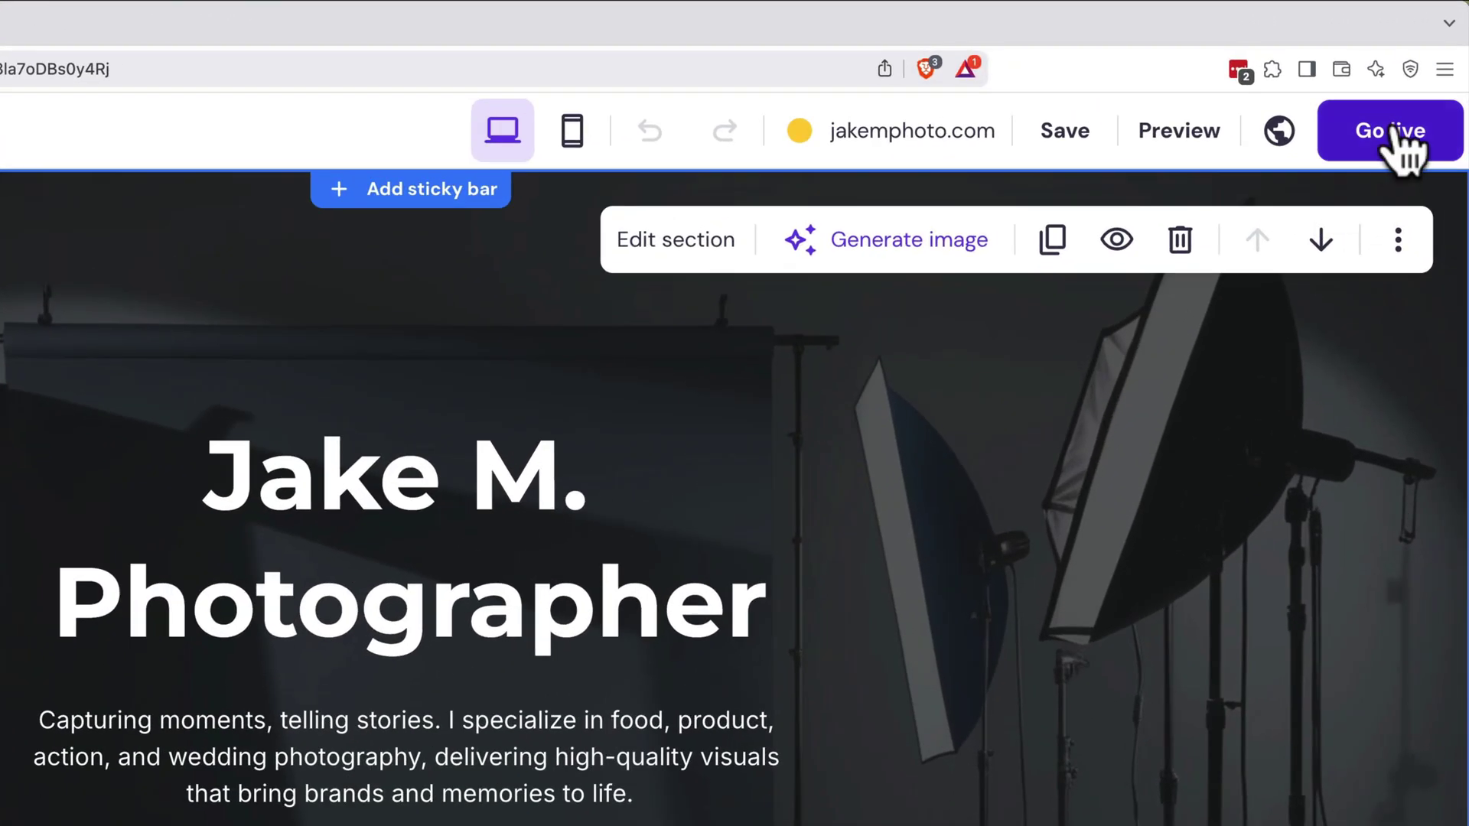
pyautogui.click(1396, 131)
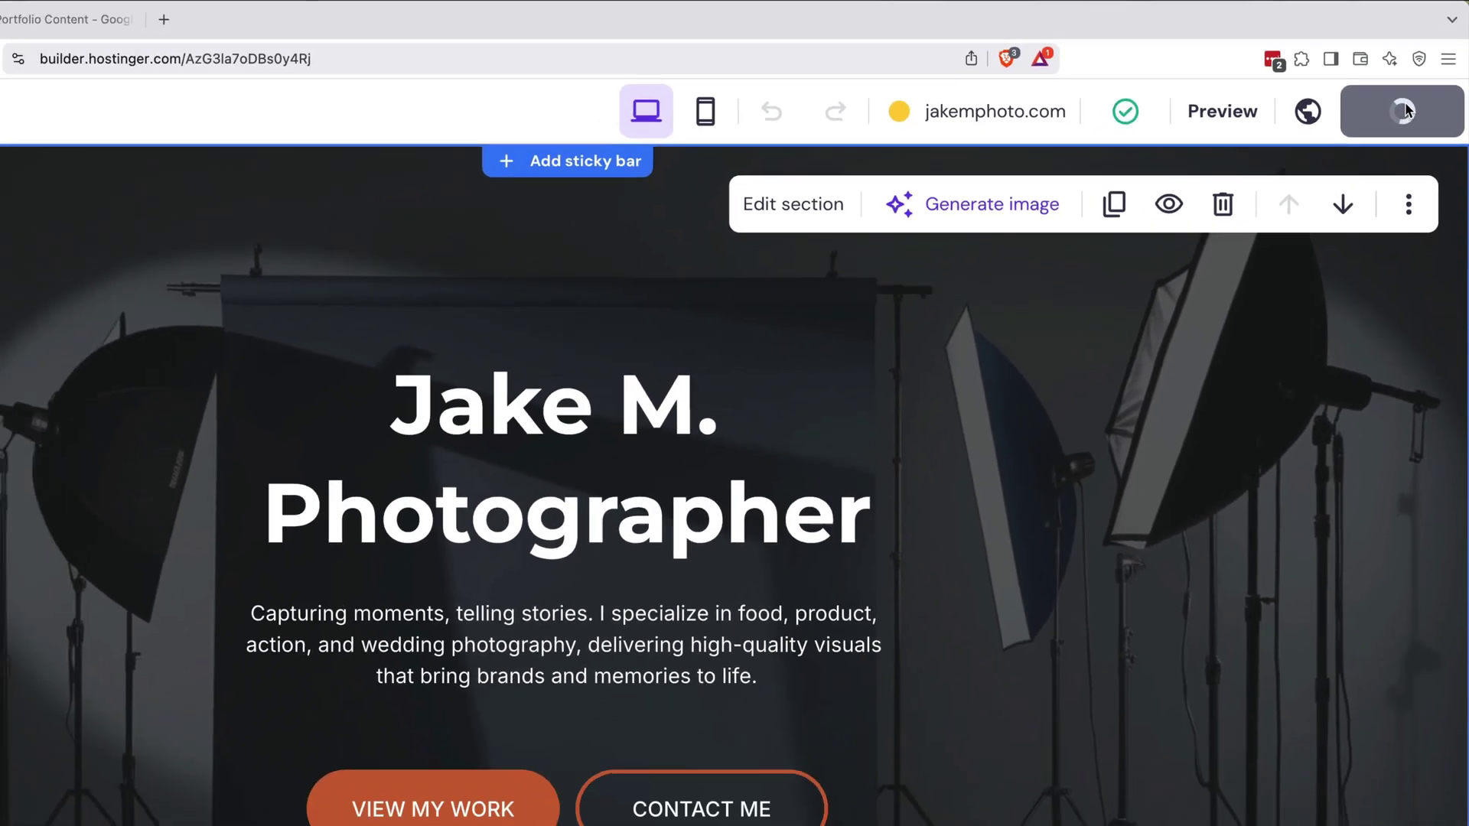